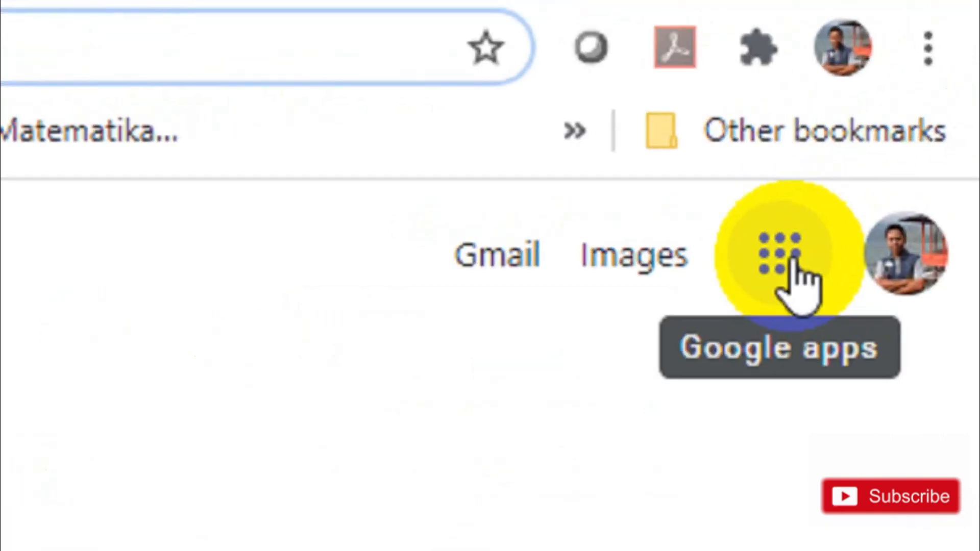
Step: Open Google Drive's My Drive from the Google apps menu
click(793, 263)
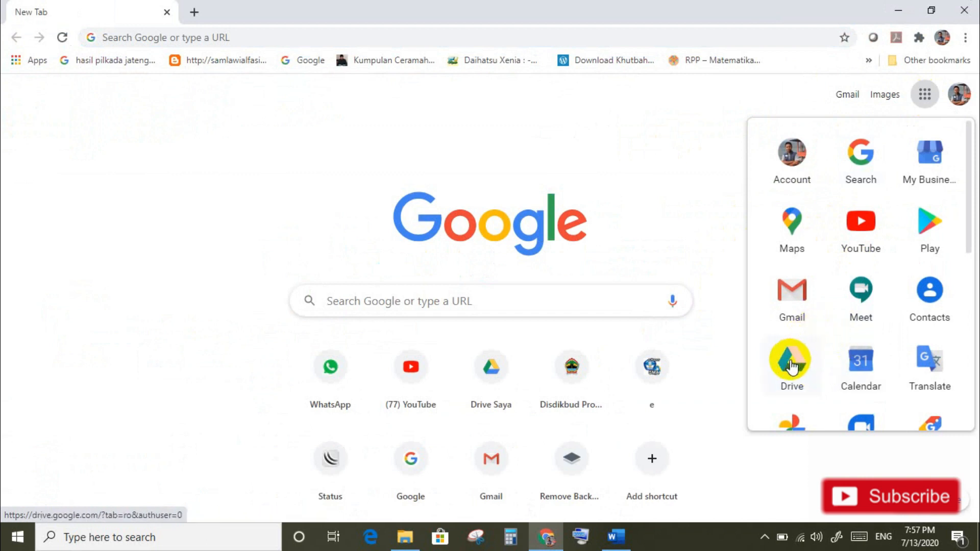
click(790, 361)
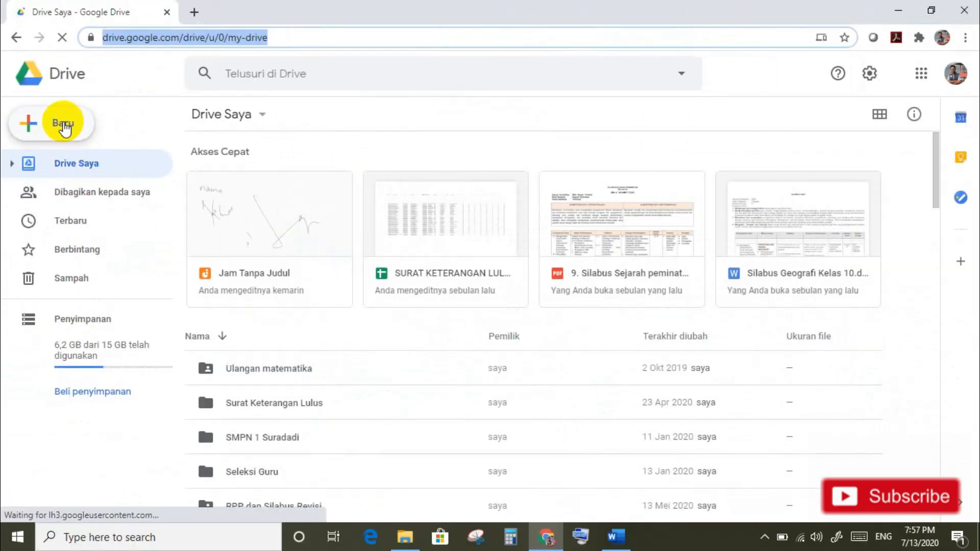
Step: Create a new blank Google Form from Drive's New > More menu
click(64, 127)
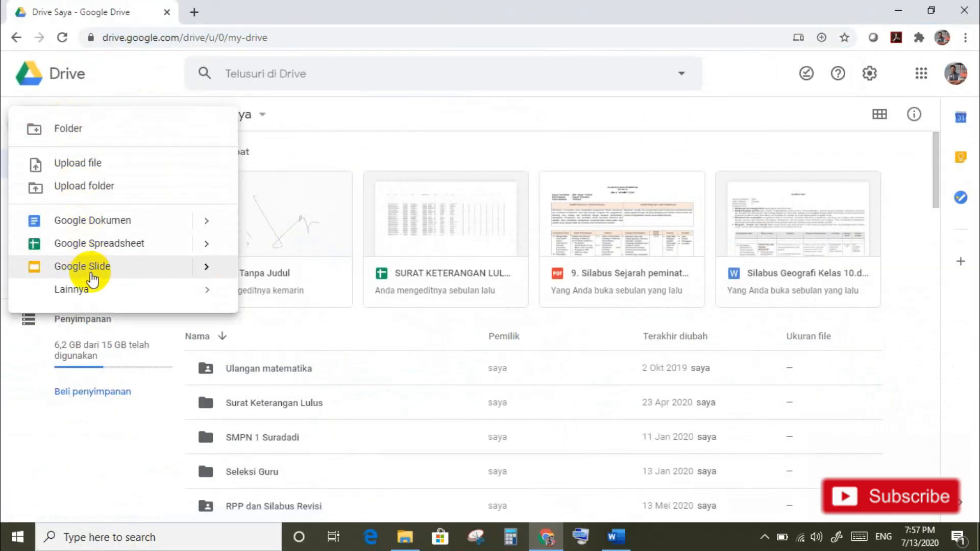
mouse_move(91, 289)
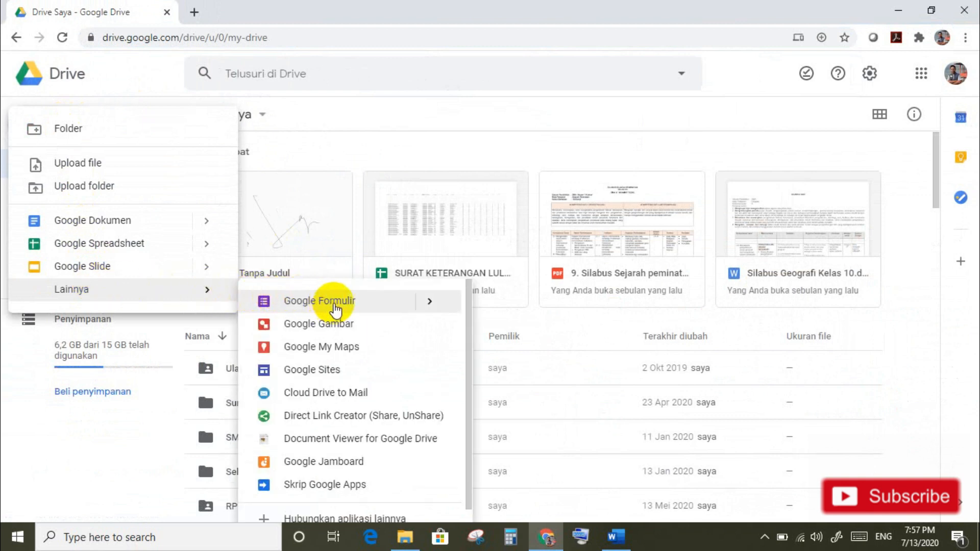
click(334, 306)
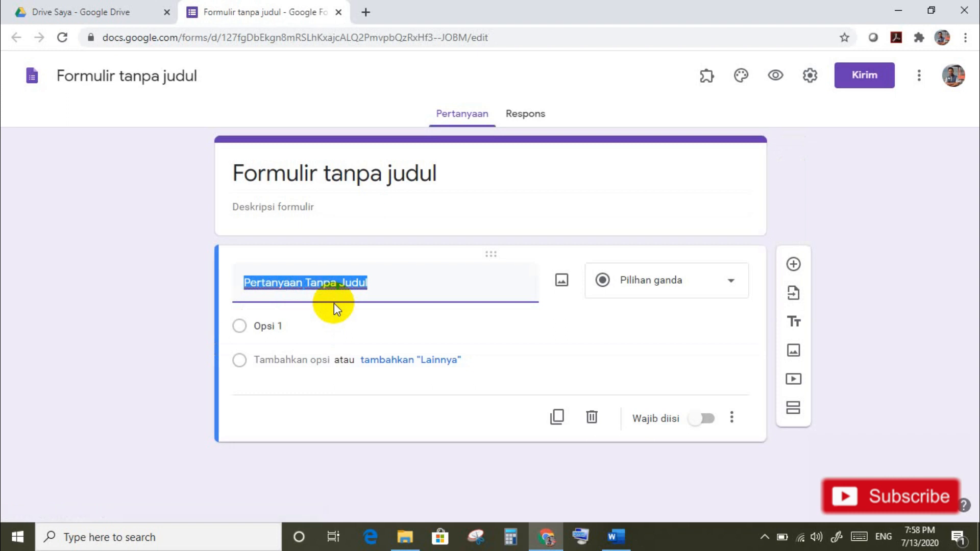
Step: Title the form 'ULANGAN HARIAN DIMENSI TIGA', describe it 'Untuk Kelas XII', and rename the file to match
click(294, 177)
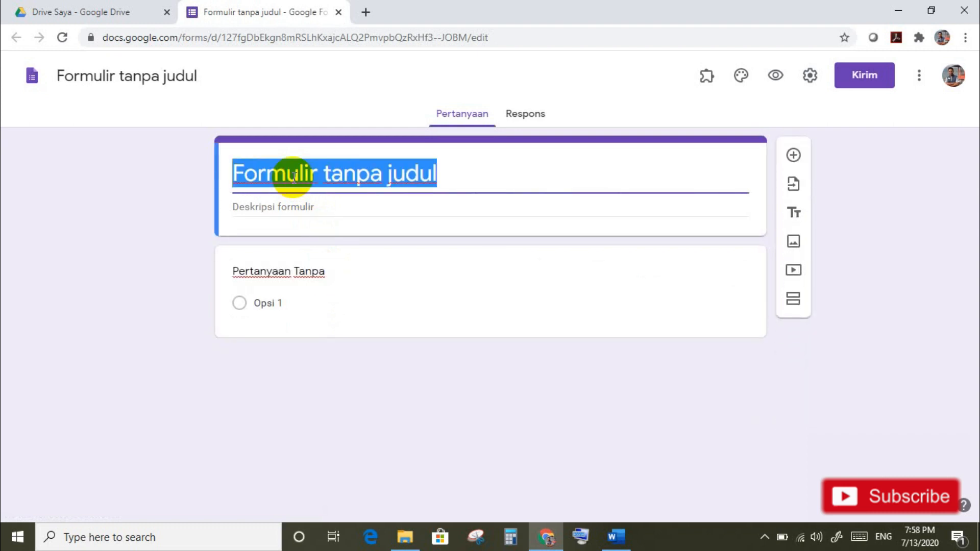
text(ULAN)
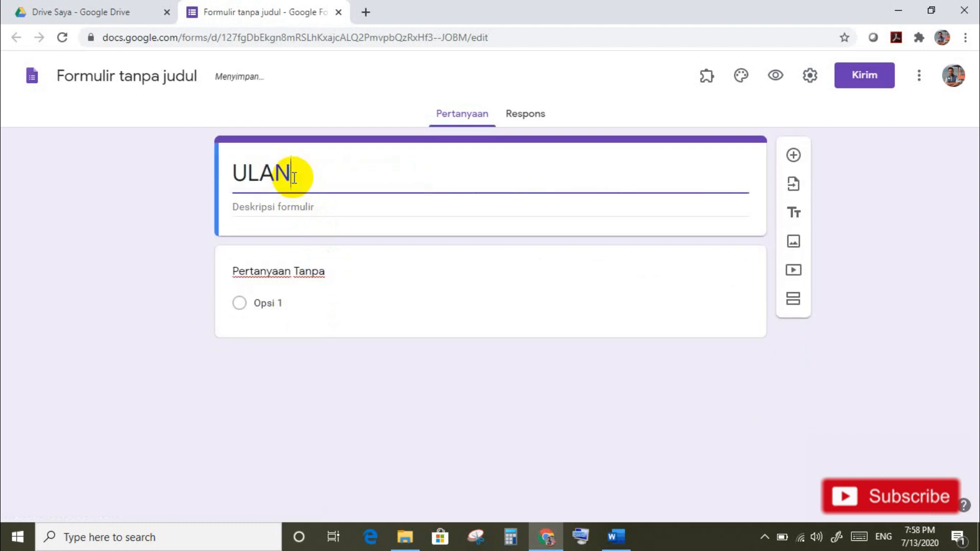
text(GAN HAR)
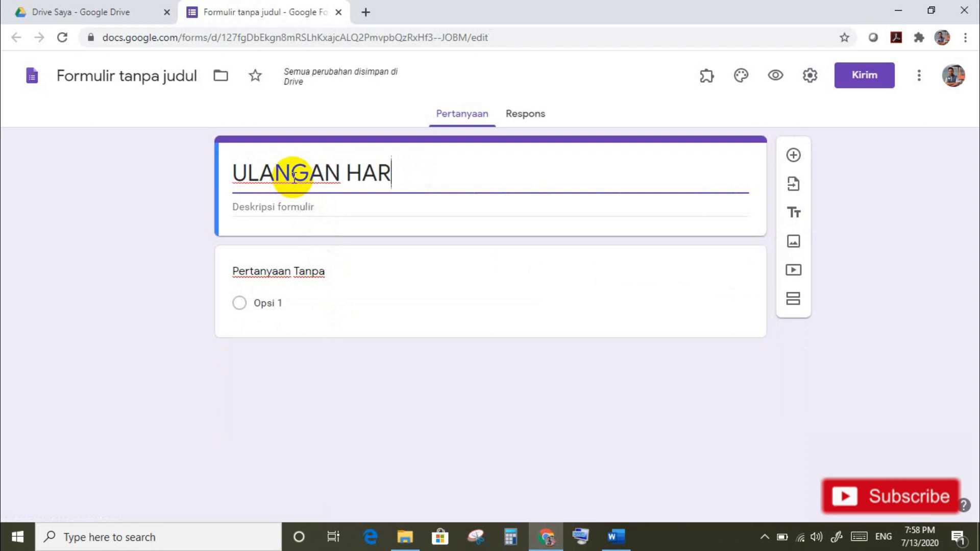
text(IAN DIMENSI TIGA)
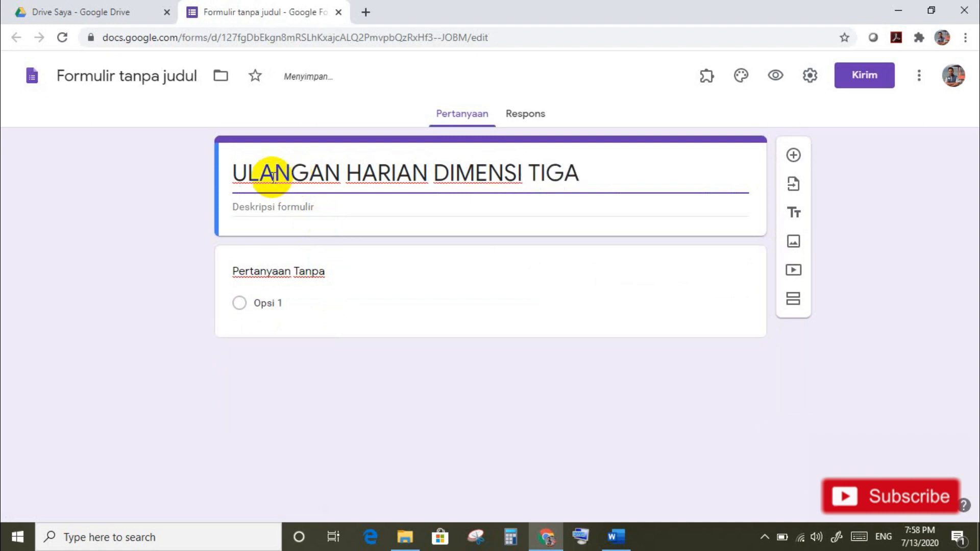
click(281, 207)
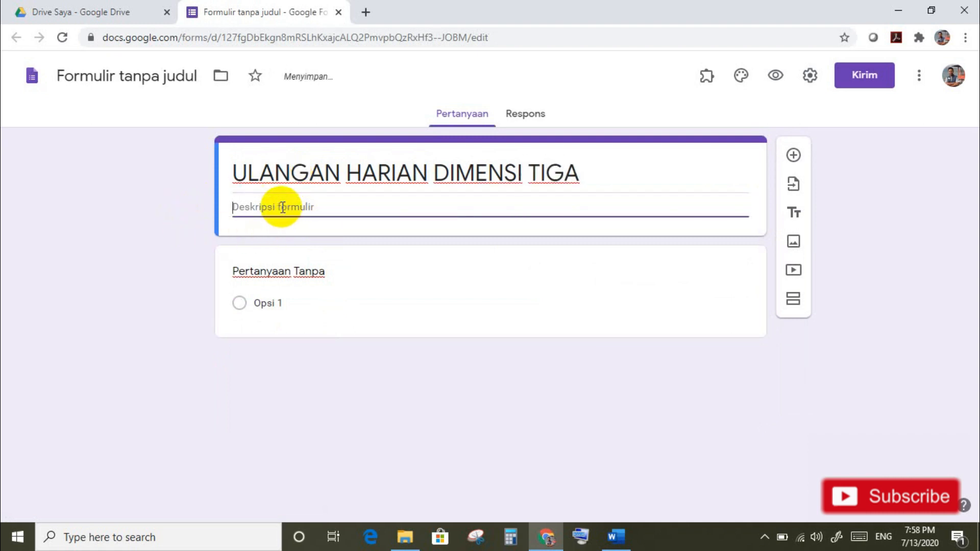
text(U)
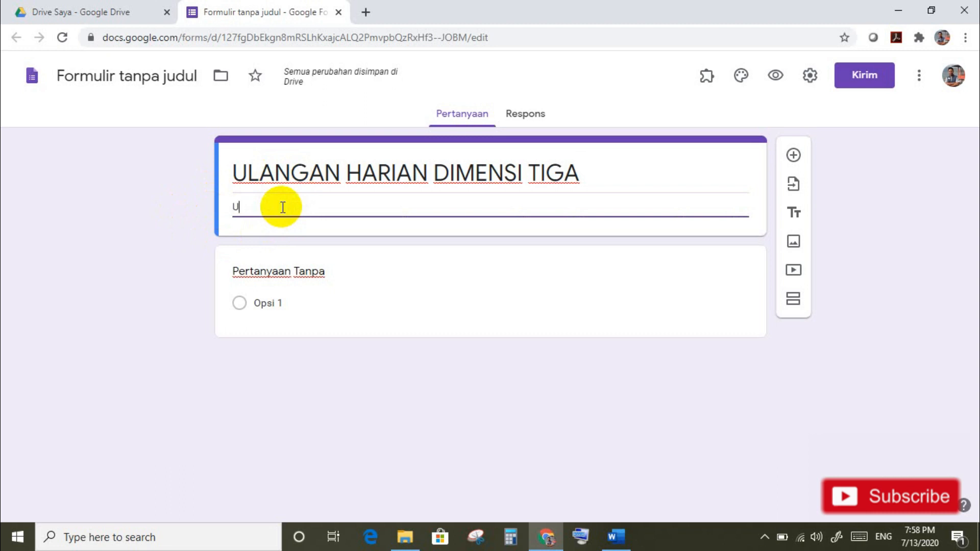
text(ntuk Kelas XII)
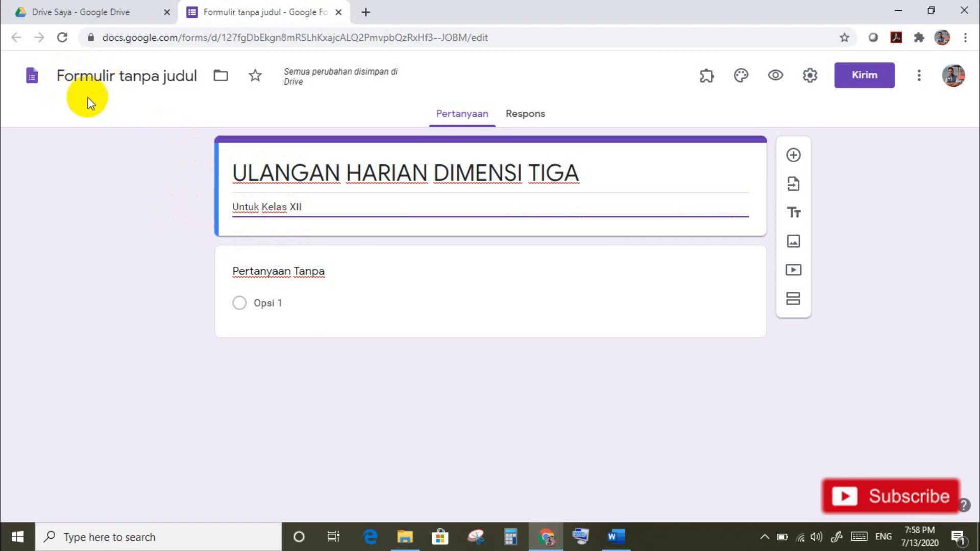
click(145, 74)
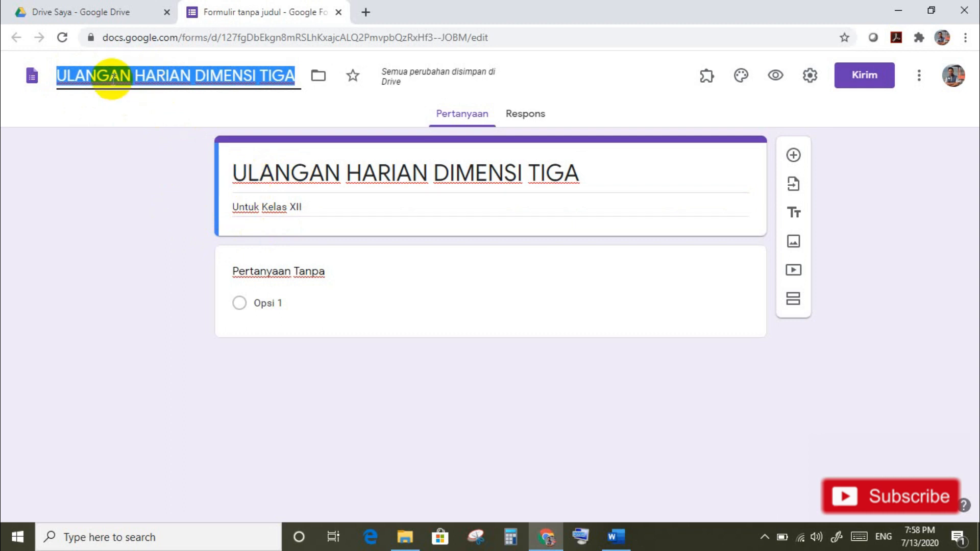
Step: Make the first question a required short-answer 'Nama' question, then add another question
click(296, 271)
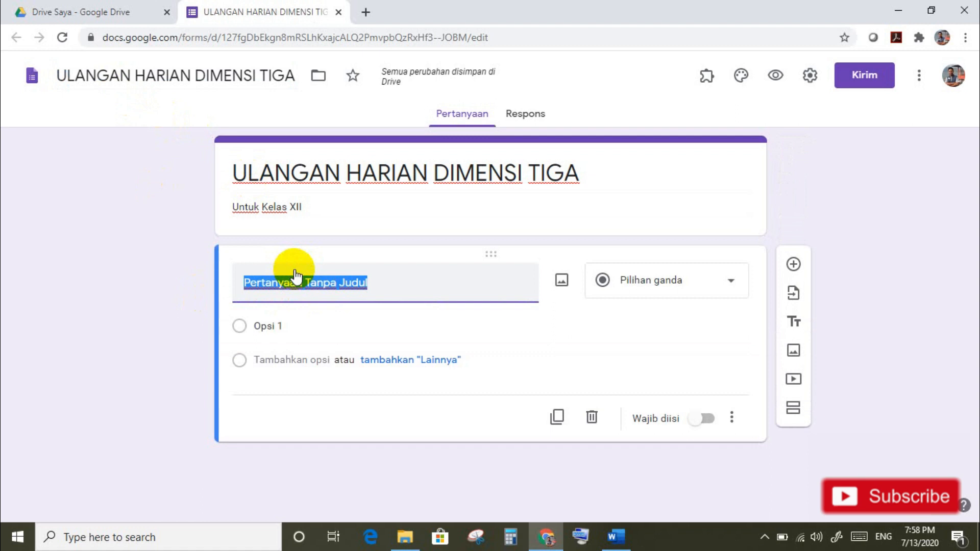
text(Nama)
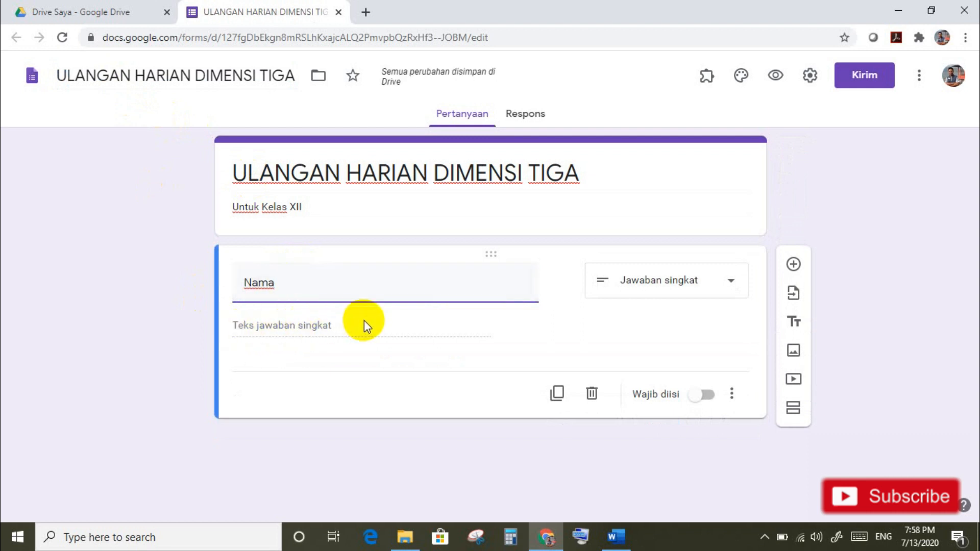
click(732, 284)
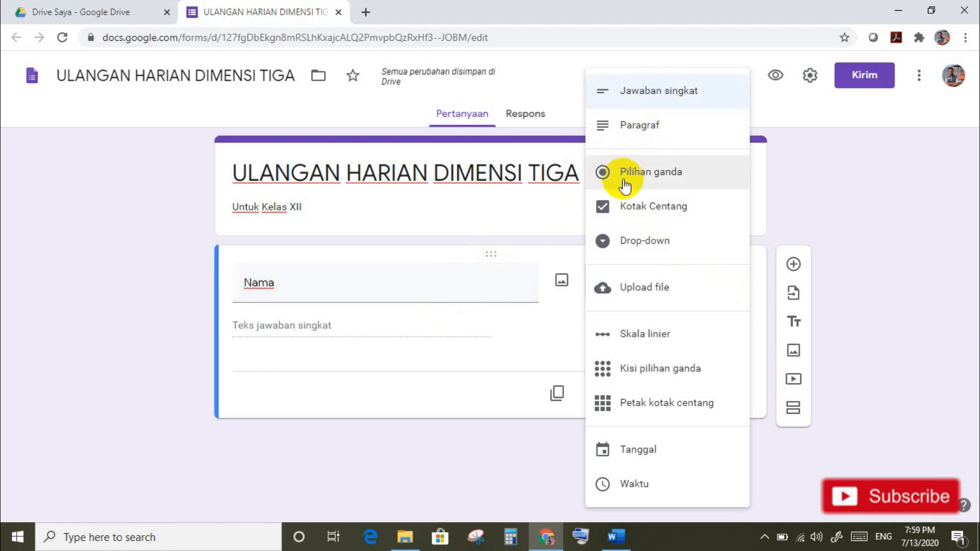
click(640, 95)
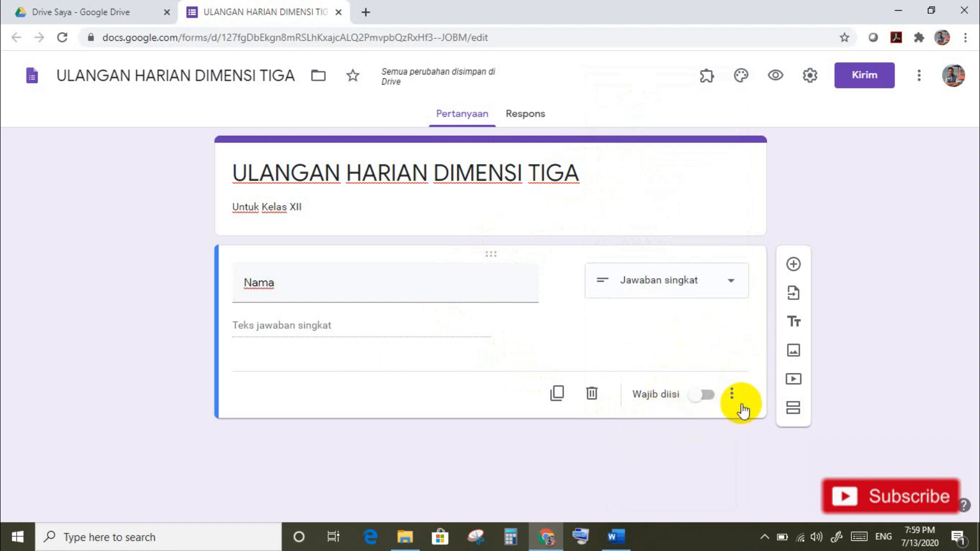
click(708, 397)
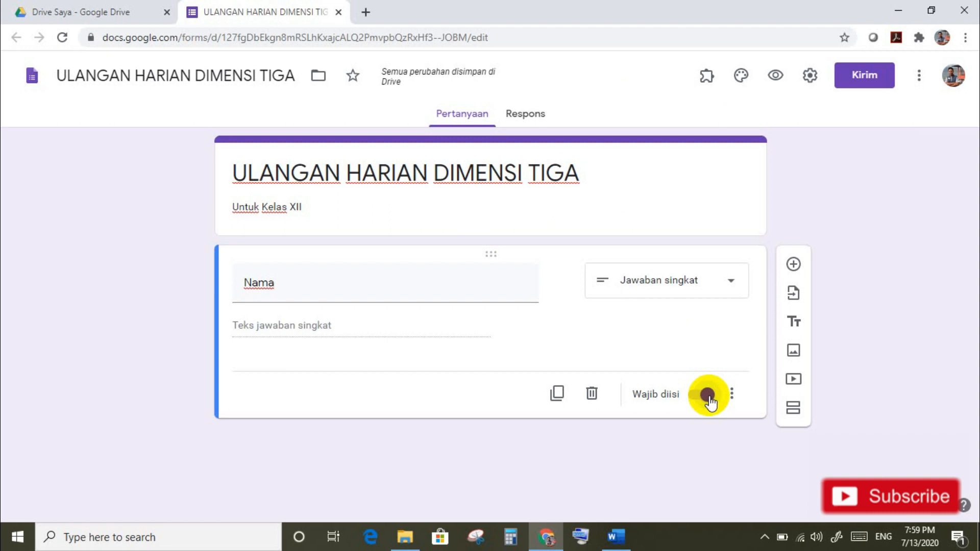
click(794, 265)
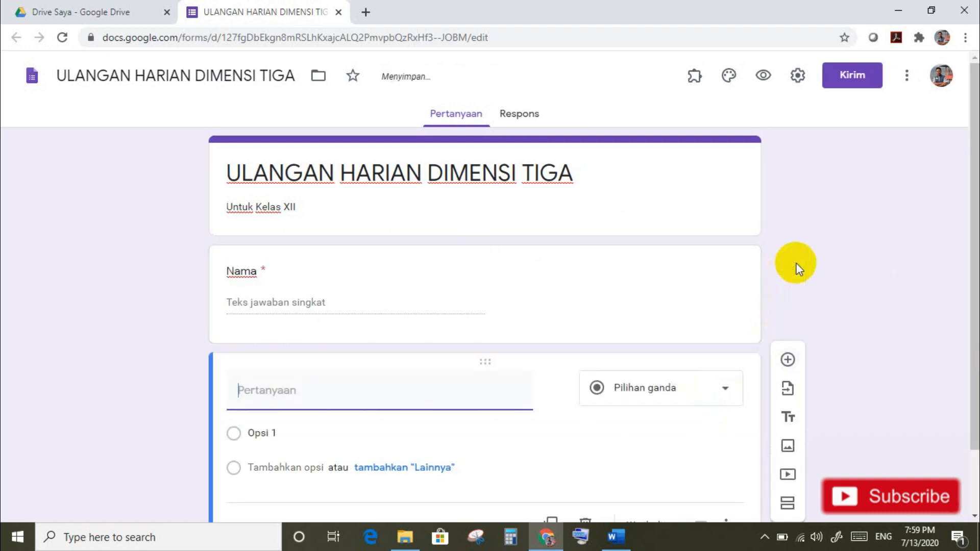
Step: Title the next question 'Kelas' and make it a Drop-down question
text(Kelas)
mouse_move(420, 384)
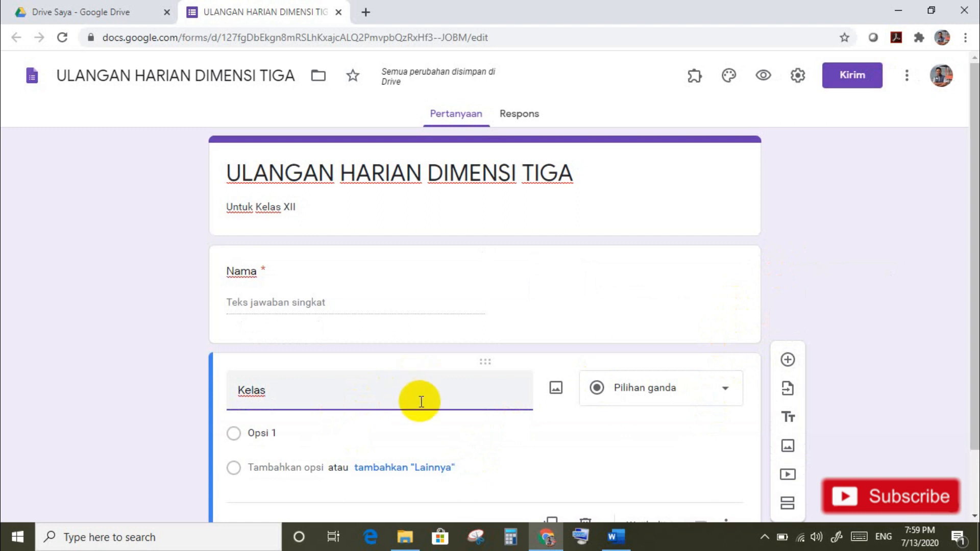
click(731, 394)
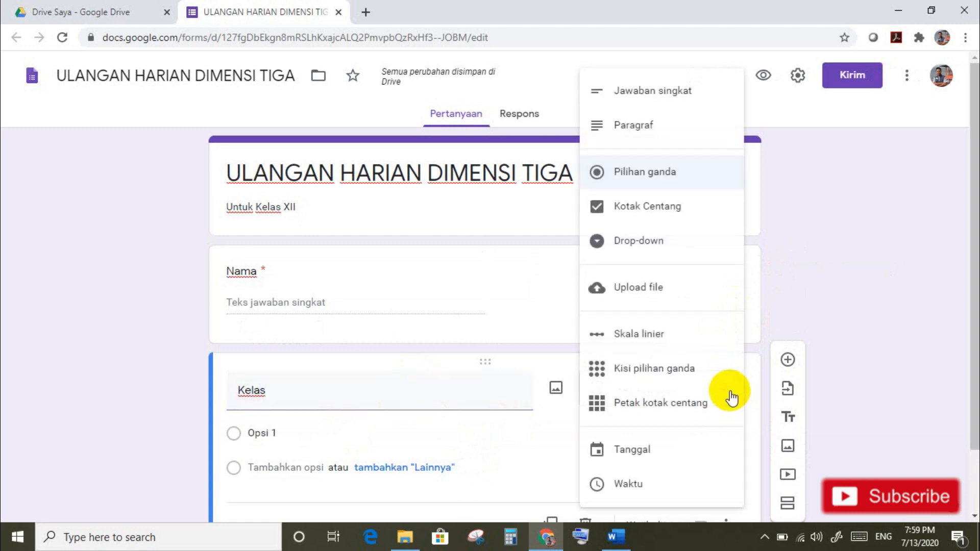
click(648, 244)
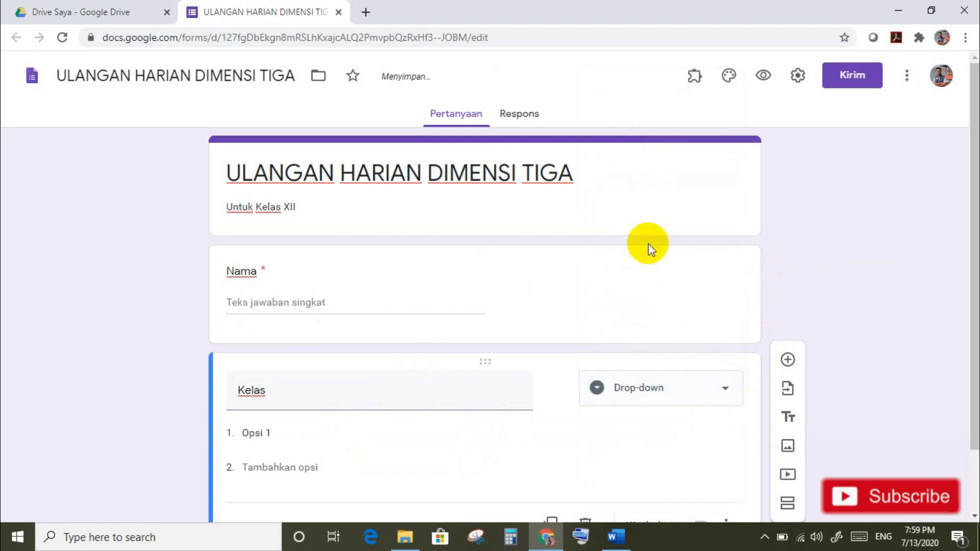
Step: Enter five drop-down options for the classes Kelas XII IPS1 through IPS5
click(258, 435)
text(Kelas )
text(XII)
text( IPA)
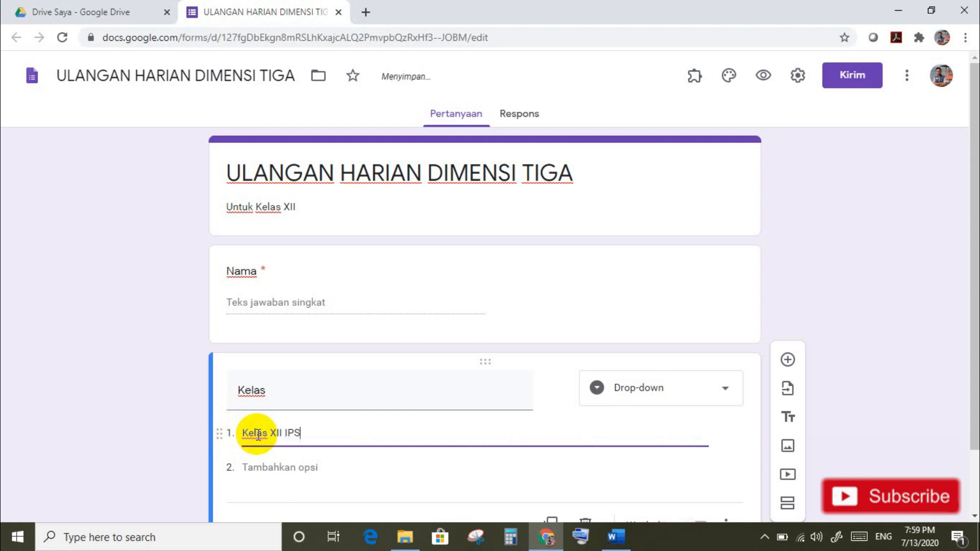
text(1)
click(262, 469)
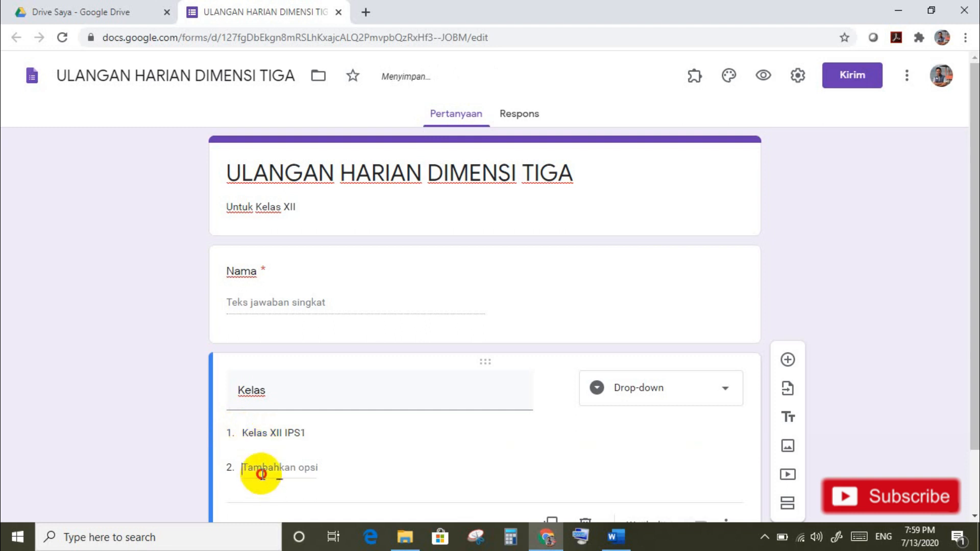
text(Kelas )
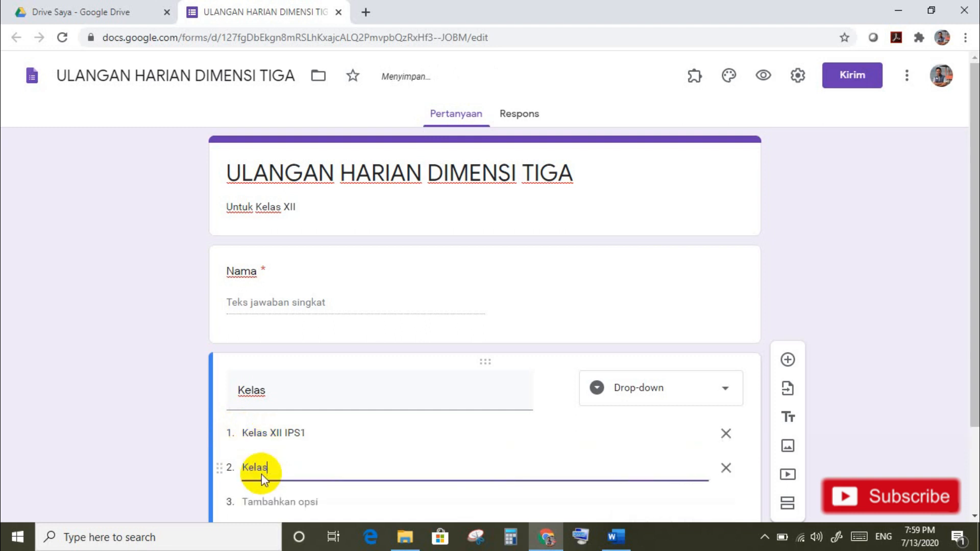
text(XII IP)
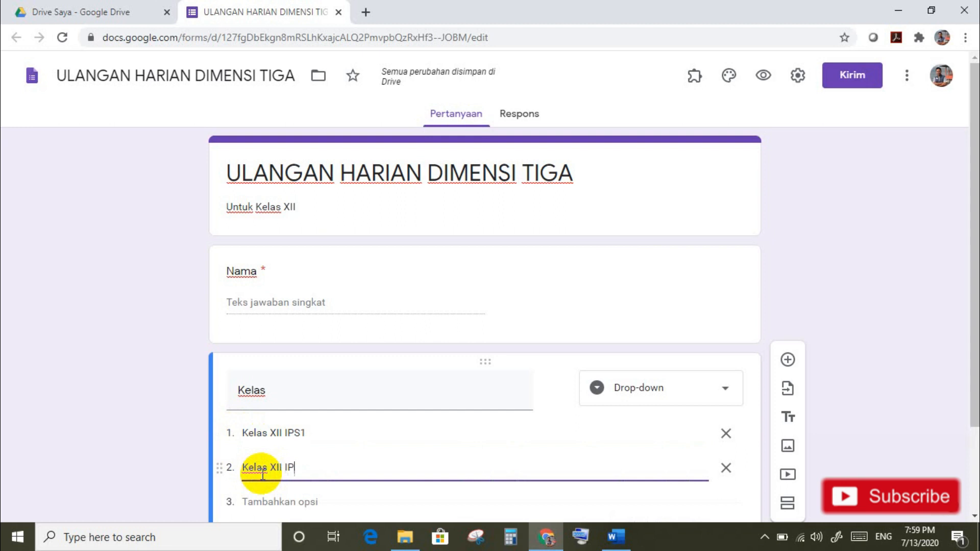
text(S2)
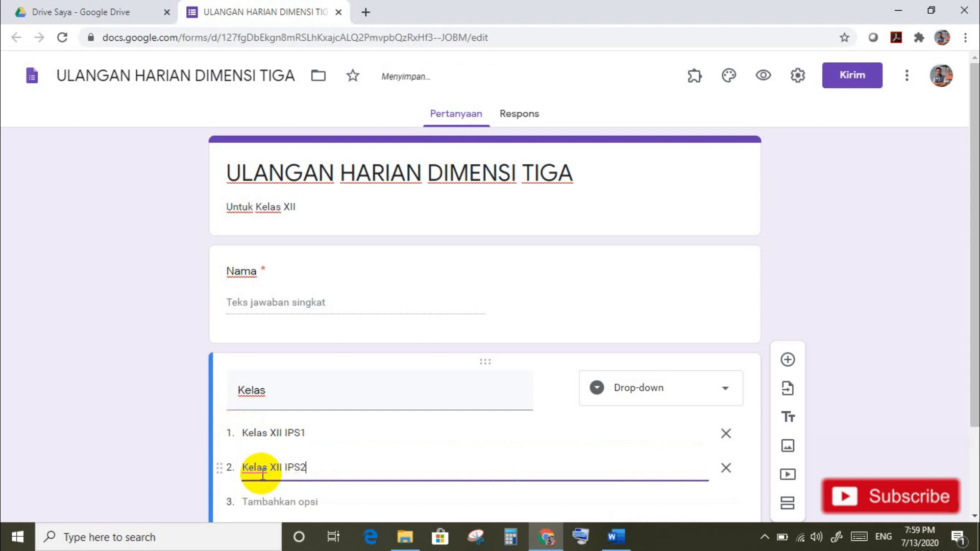
click(261, 502)
text(Kelas)
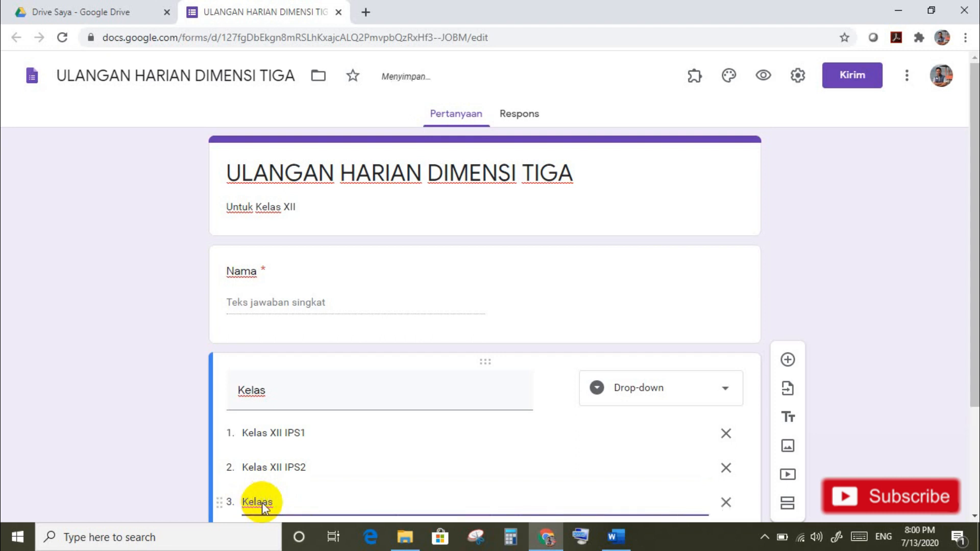
text( XII IPS3)
key(Return)
text(K)
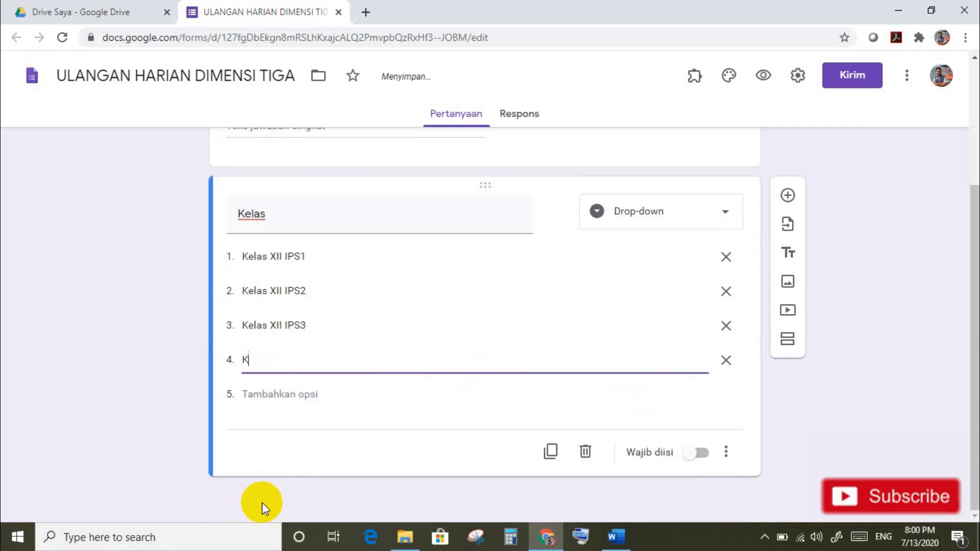
text(elas XII IPS 4)
click(294, 394)
text(Kela)
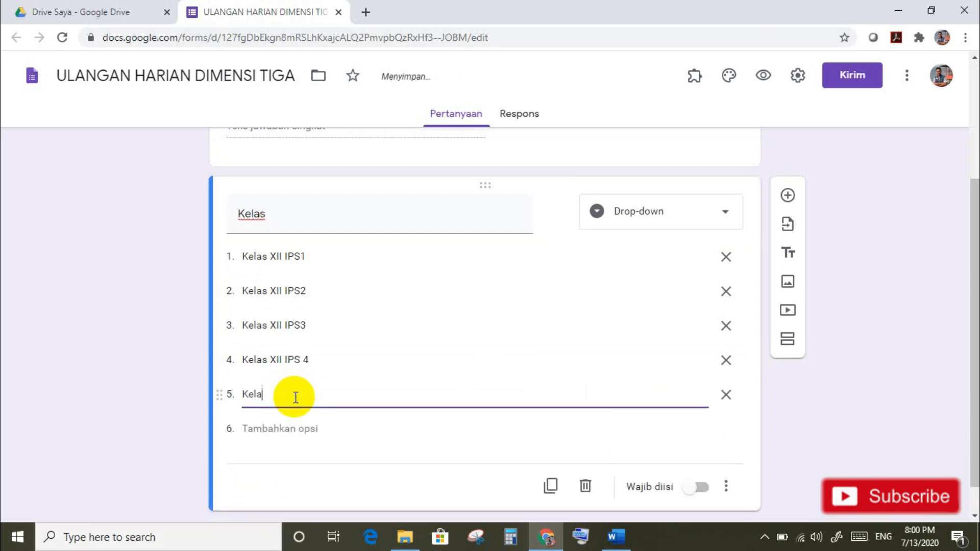
text(s XII )
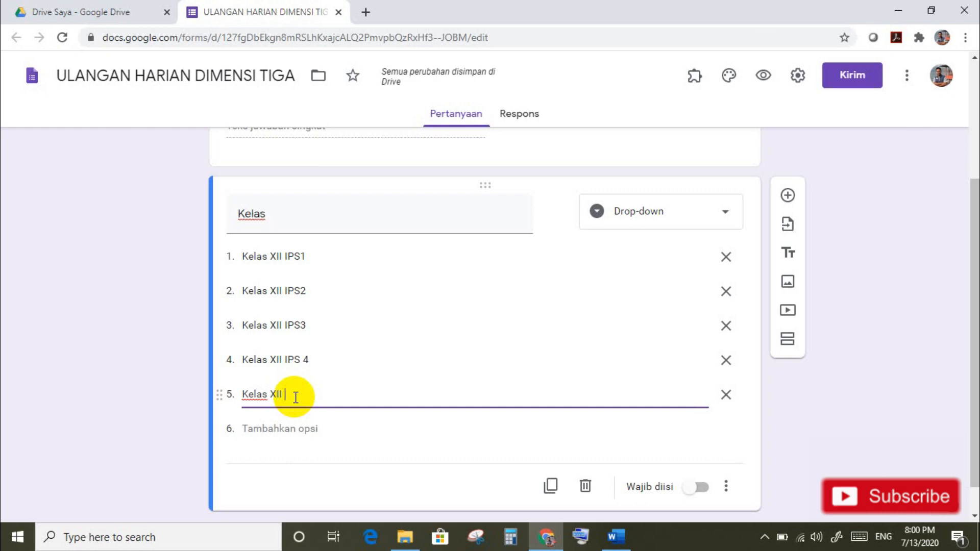
text(IPS 5)
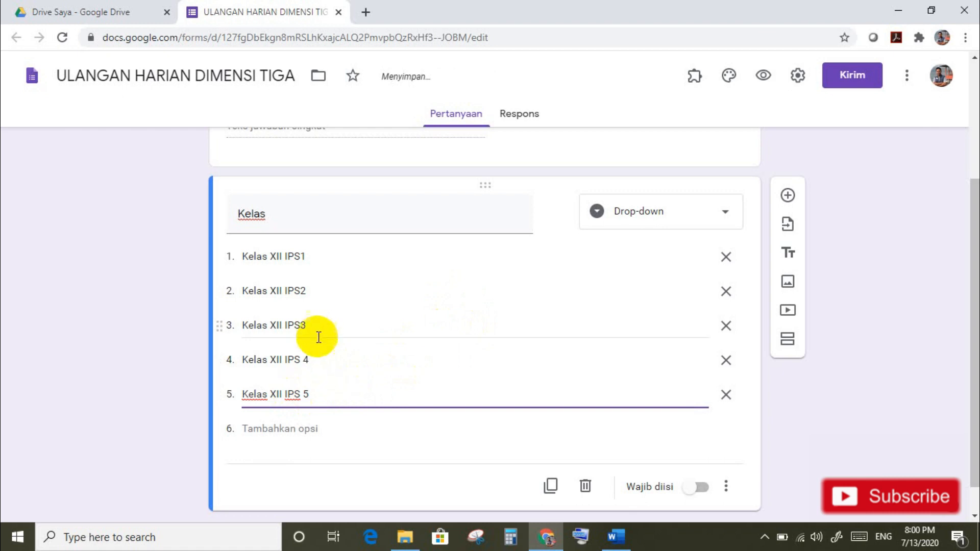
Step: Remove the stray spaces in options 4 and 5, make Kelas required, and add a question
click(304, 393)
key(BackSpace)
click(306, 361)
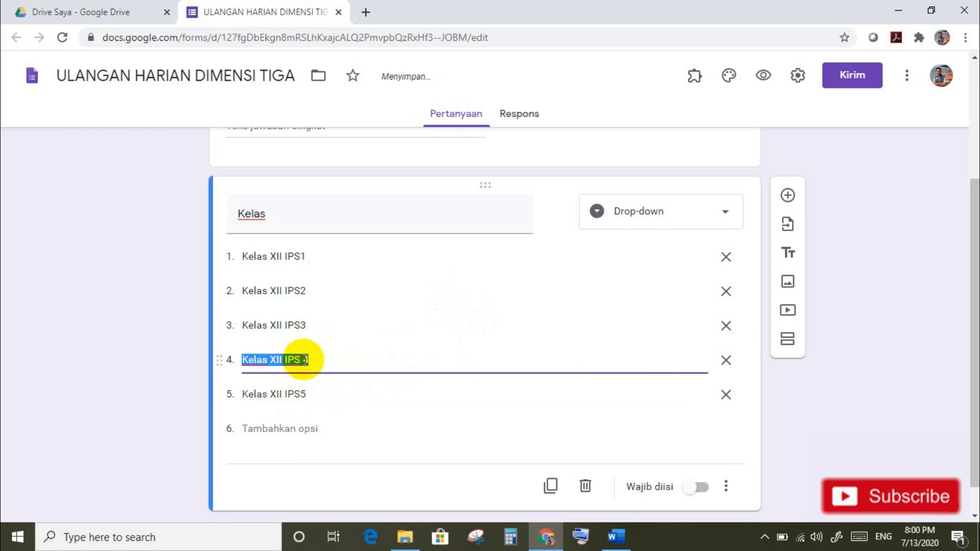
click(306, 360)
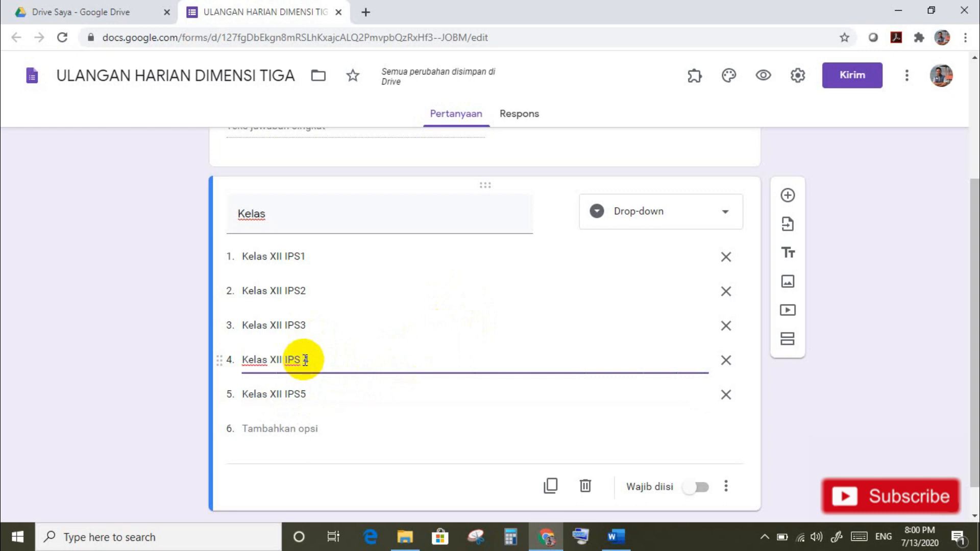
click(706, 493)
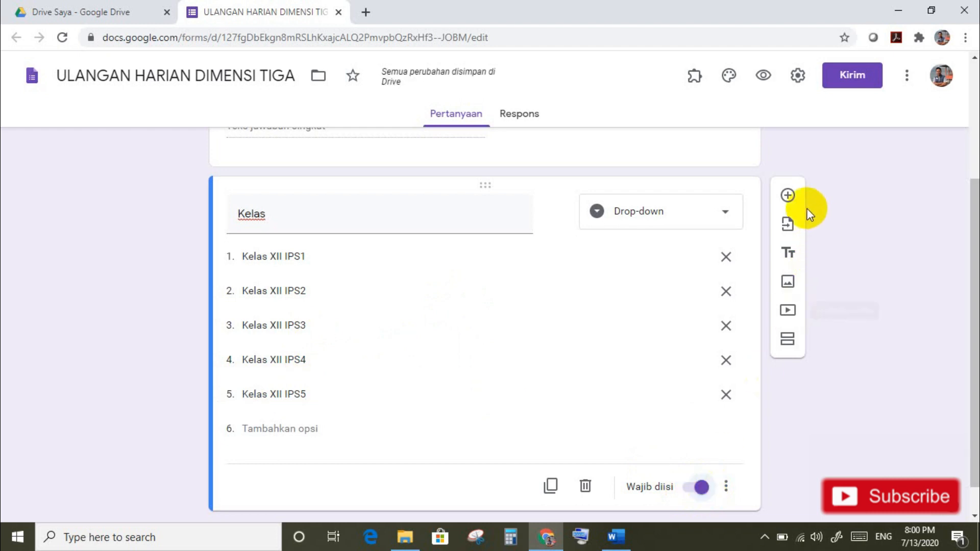
click(788, 196)
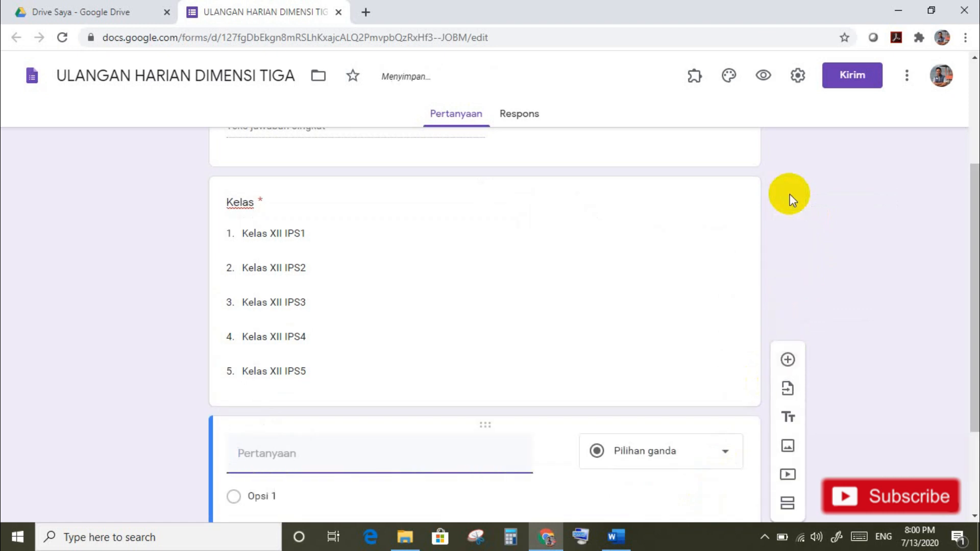
Step: Add a required short-answer 'Nomor Absen' question with response validation on, then add another question
text(Nomor )
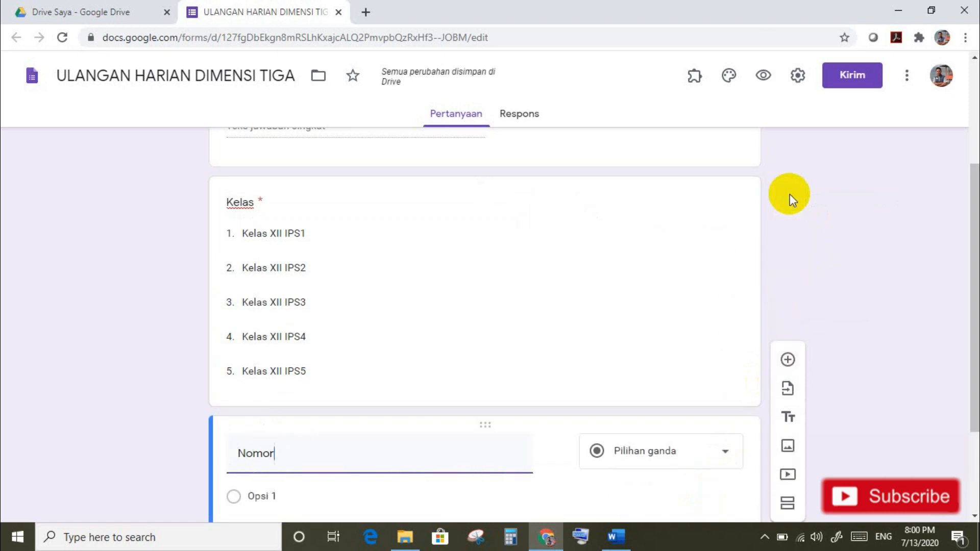
text(Absen)
drag(975, 271, 974, 375)
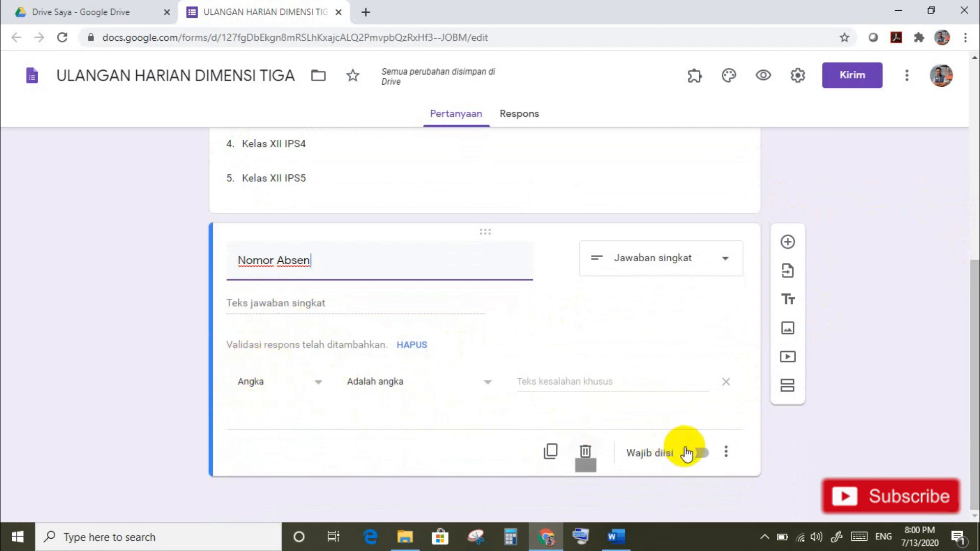
click(725, 455)
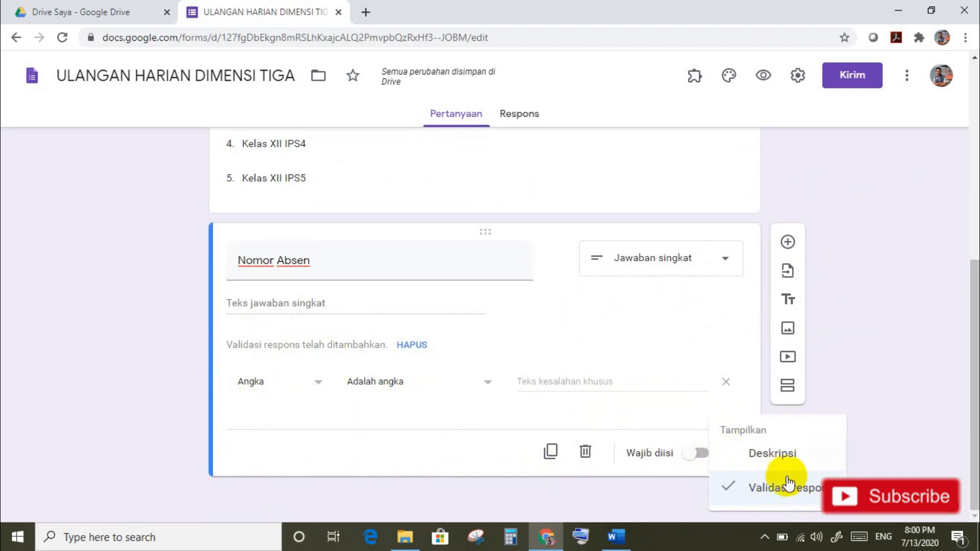
click(738, 491)
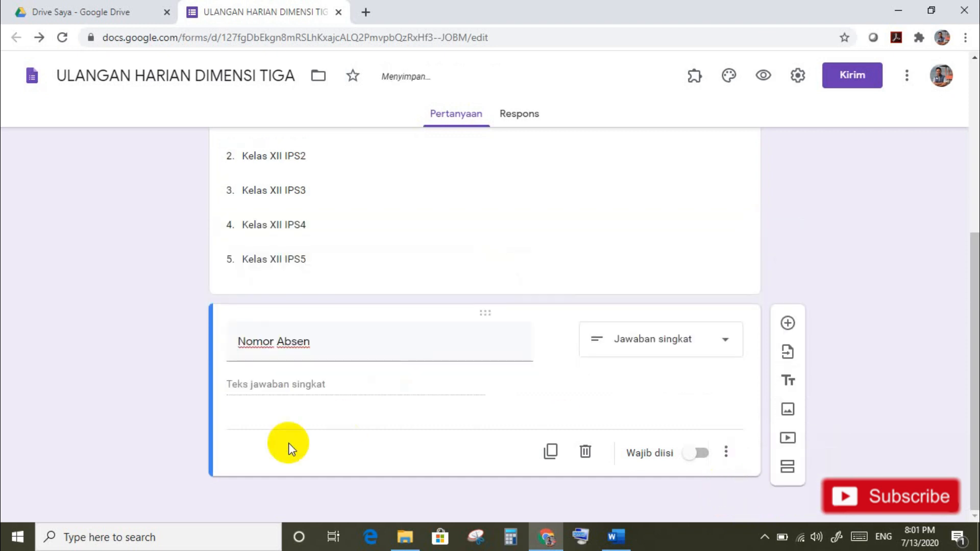
click(725, 455)
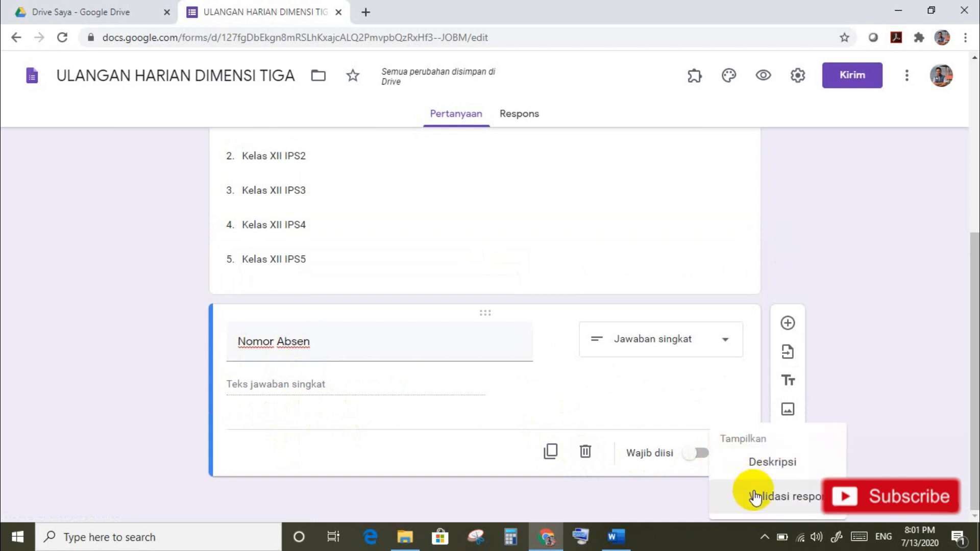
click(754, 496)
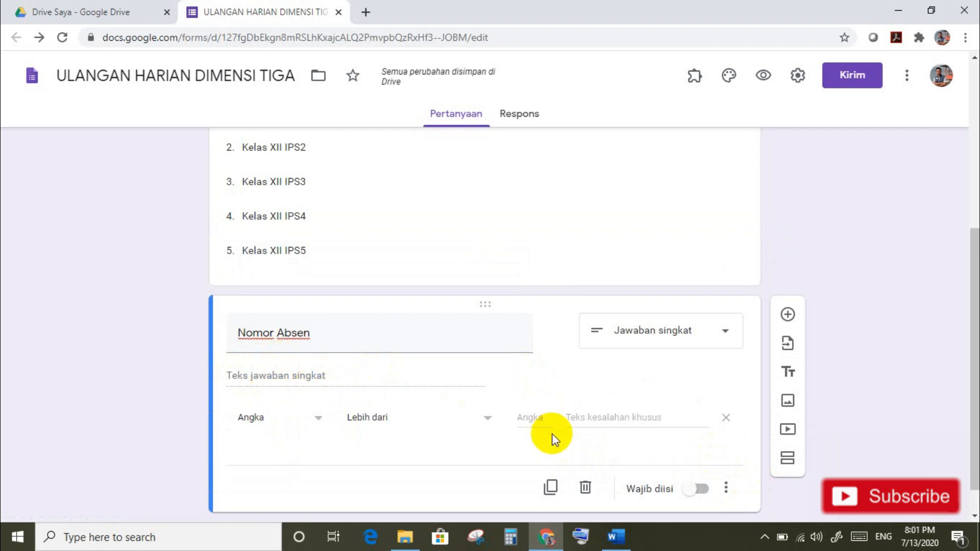
click(703, 491)
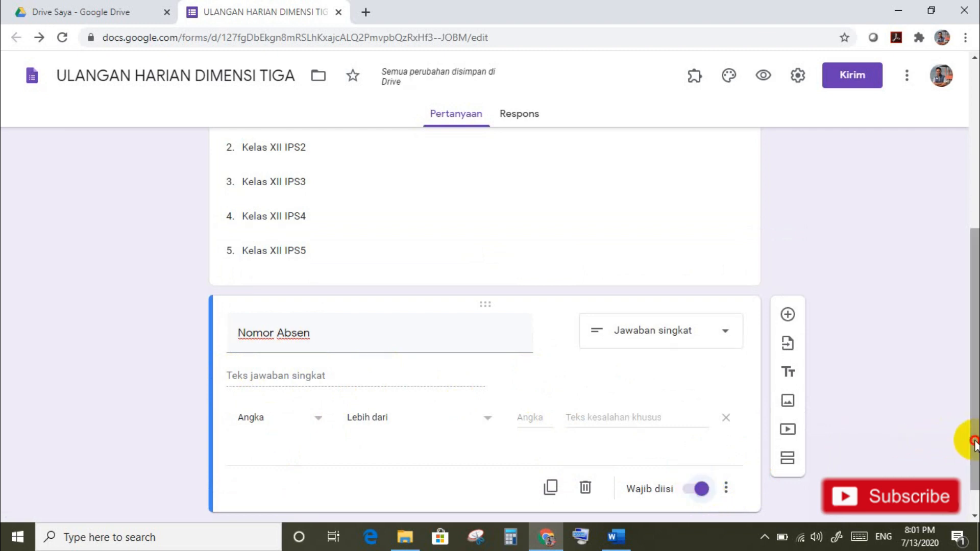
drag(972, 448, 975, 474)
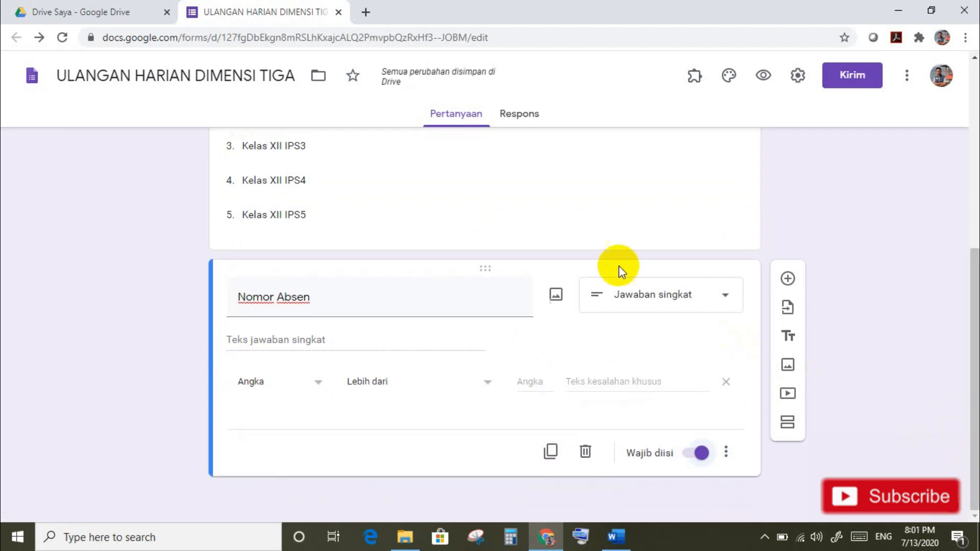
click(786, 279)
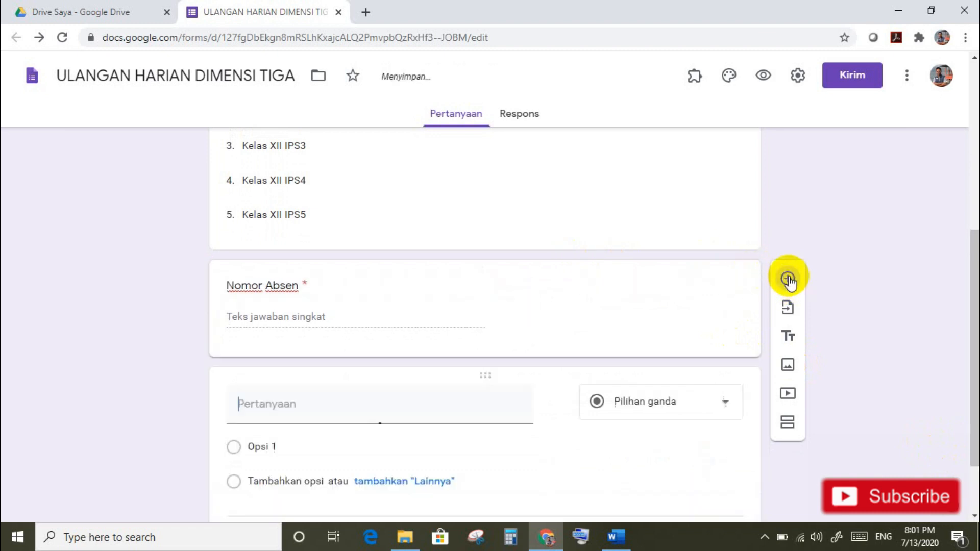
Step: Title the new question 'TOKEN' and bring up its response validation options
text(TOKEN)
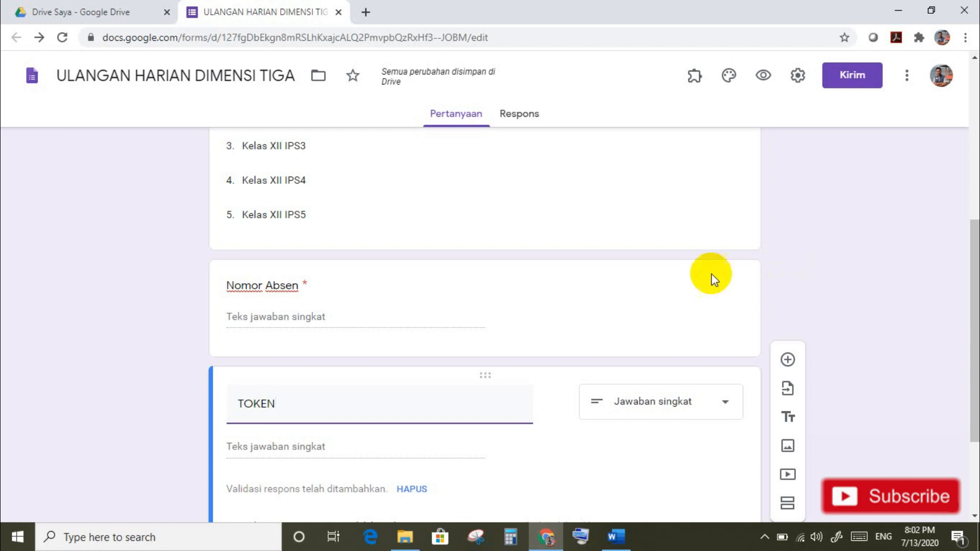
drag(974, 312, 970, 367)
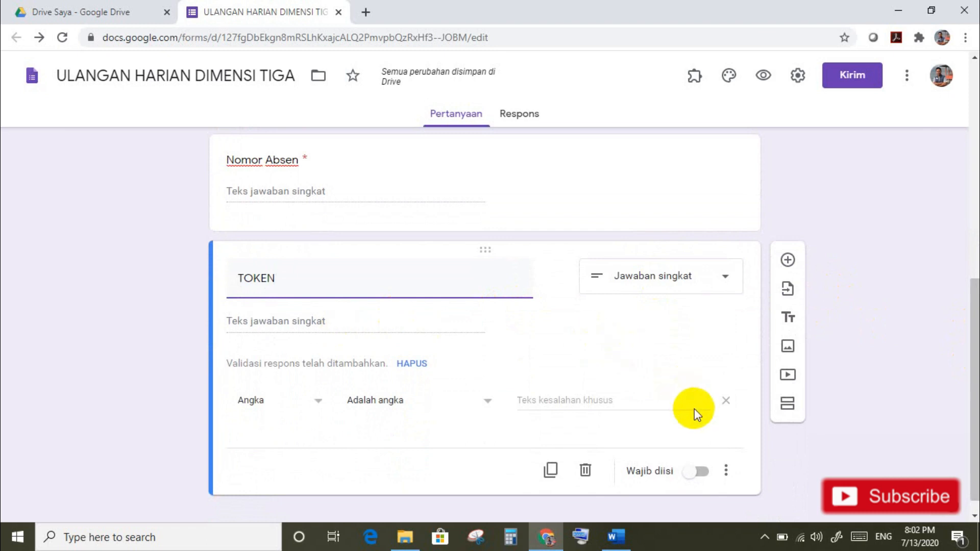
click(732, 476)
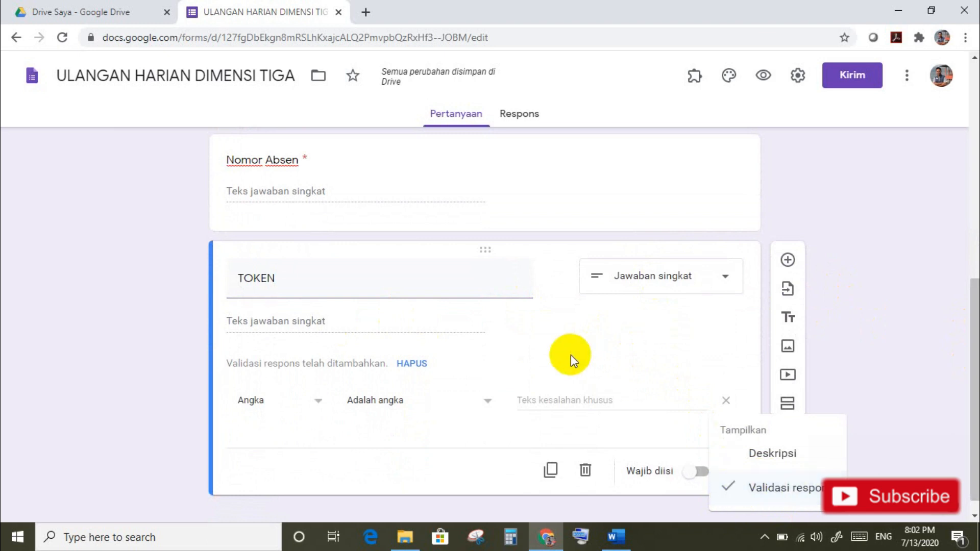
click(565, 334)
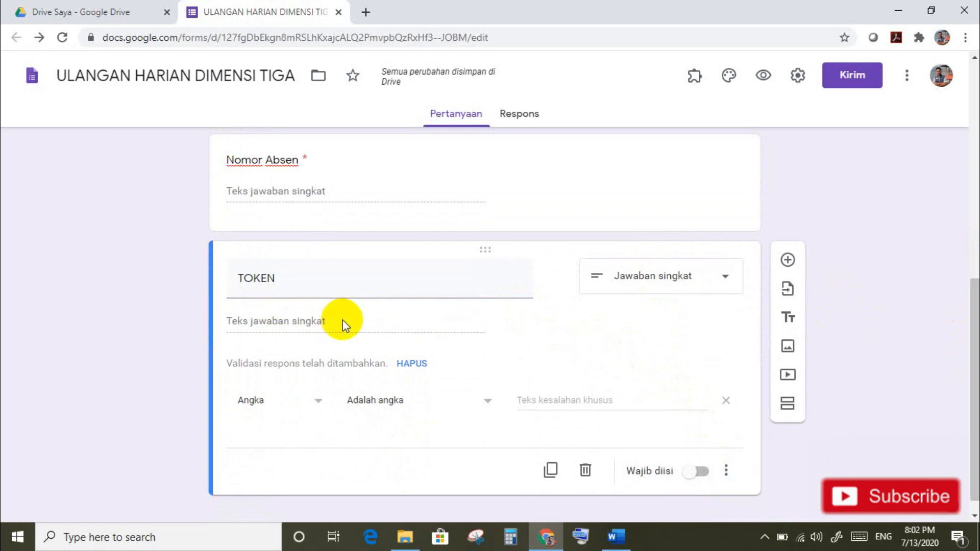
Step: Validate TOKEN with a regular expression that must match 'Tes123', and make it required
click(318, 403)
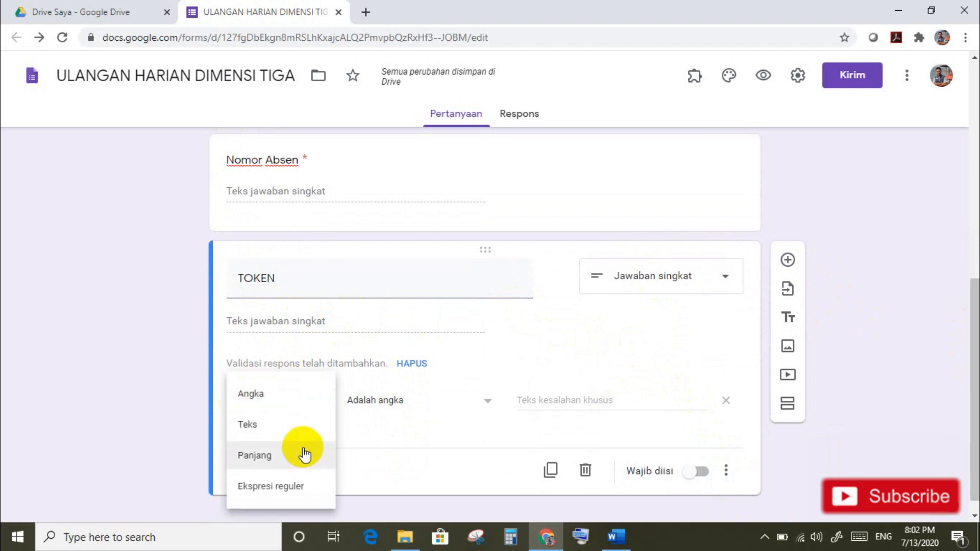
click(295, 488)
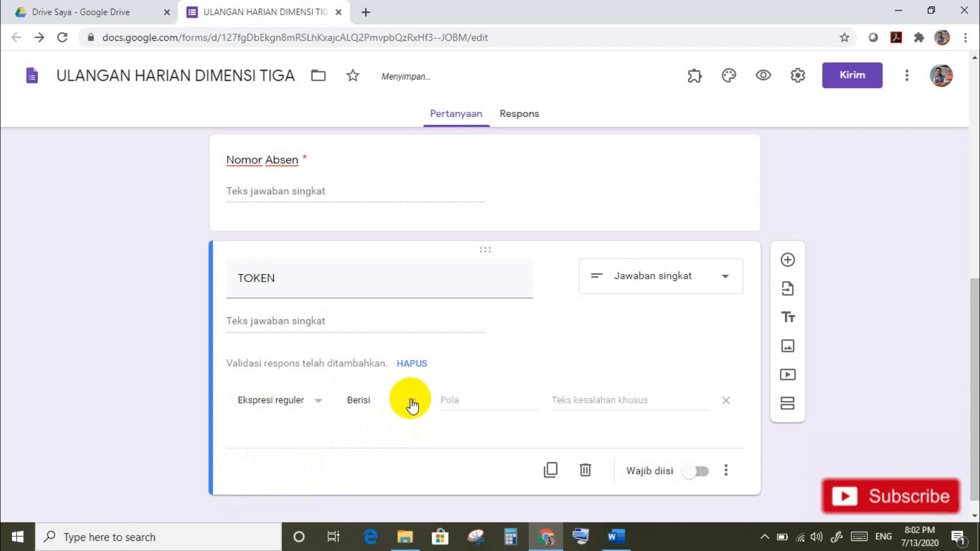
click(412, 405)
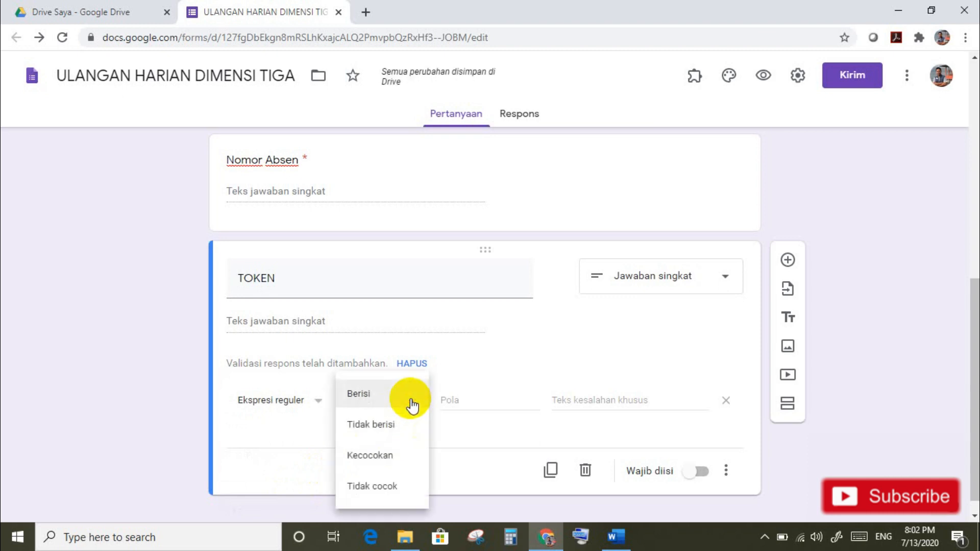
click(385, 454)
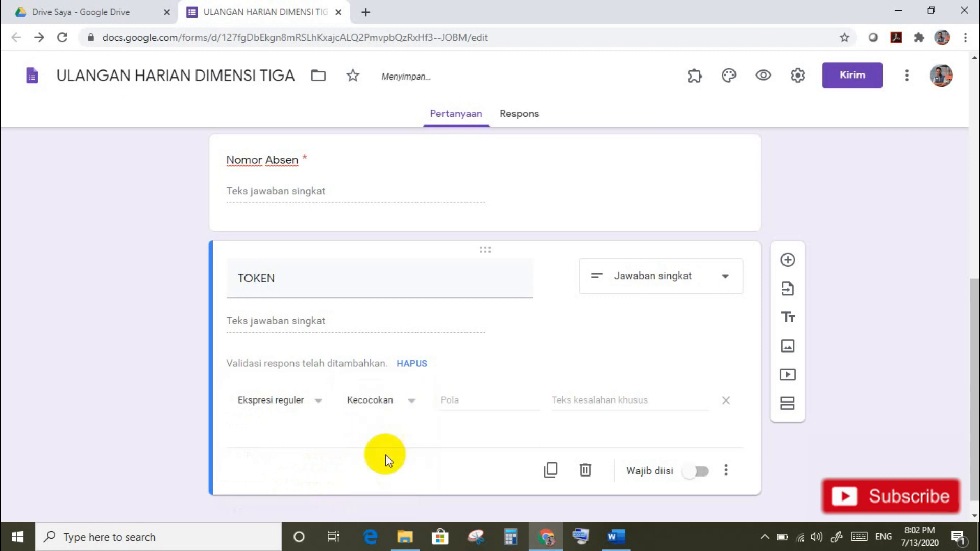
click(454, 404)
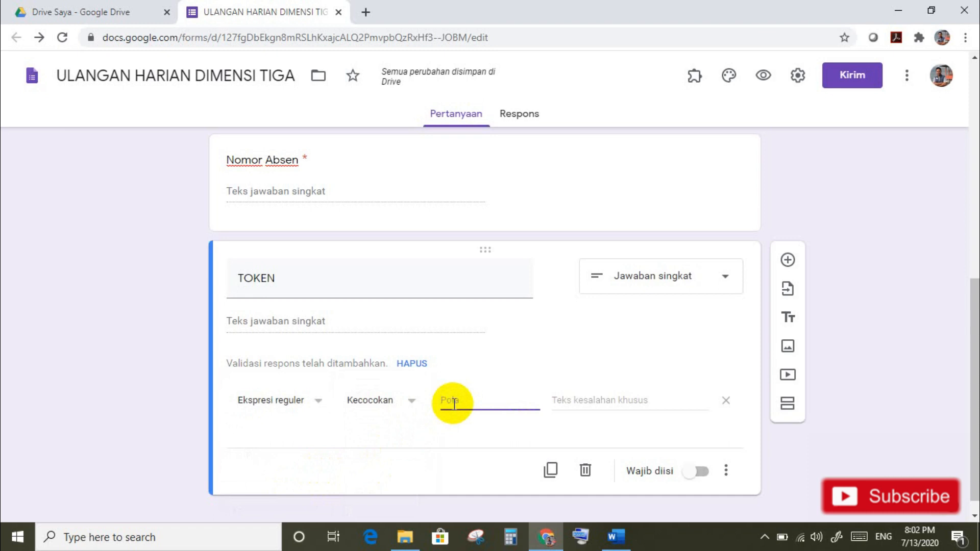
text(Tes123)
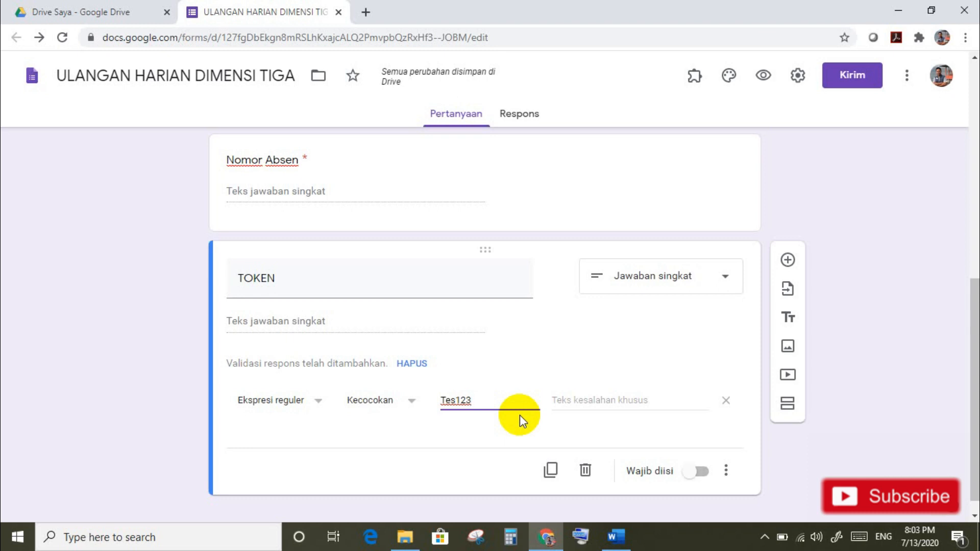
click(701, 472)
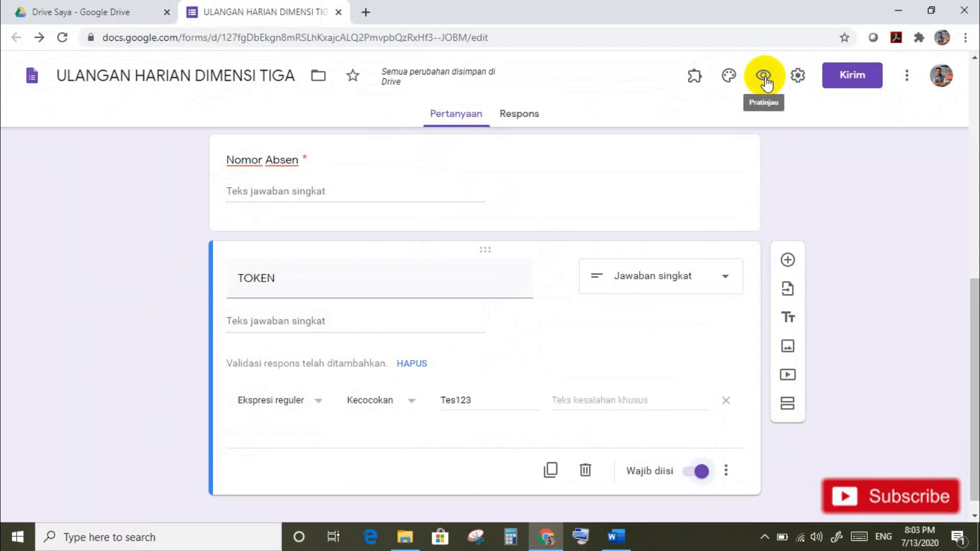
Step: Preview the form, entering a test name for Nama and choosing Kelas XII IPS1
click(765, 77)
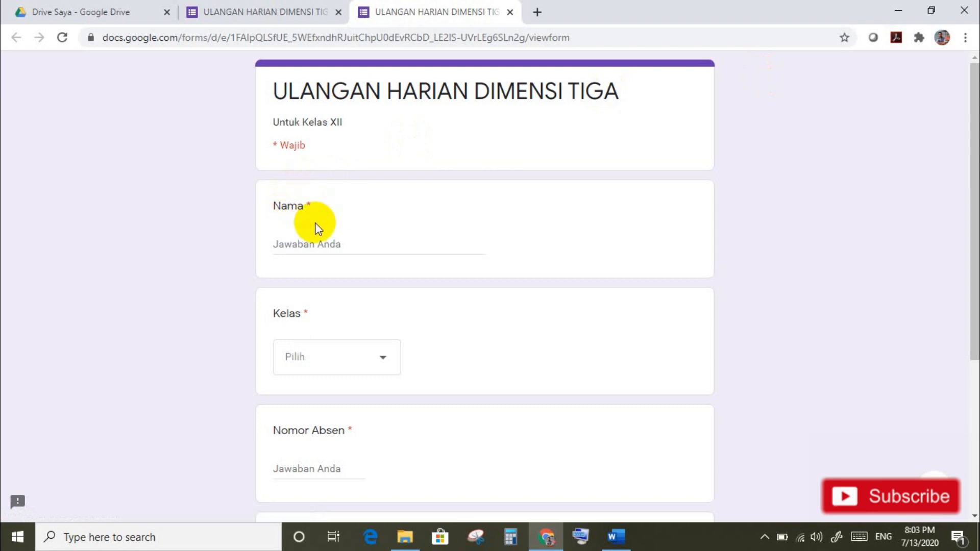
click(314, 238)
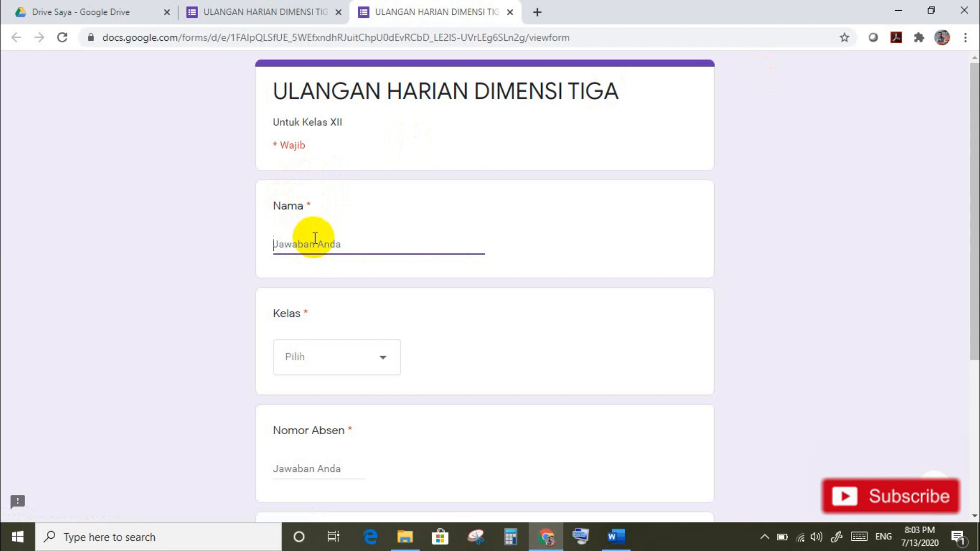
text(Budi)
click(382, 364)
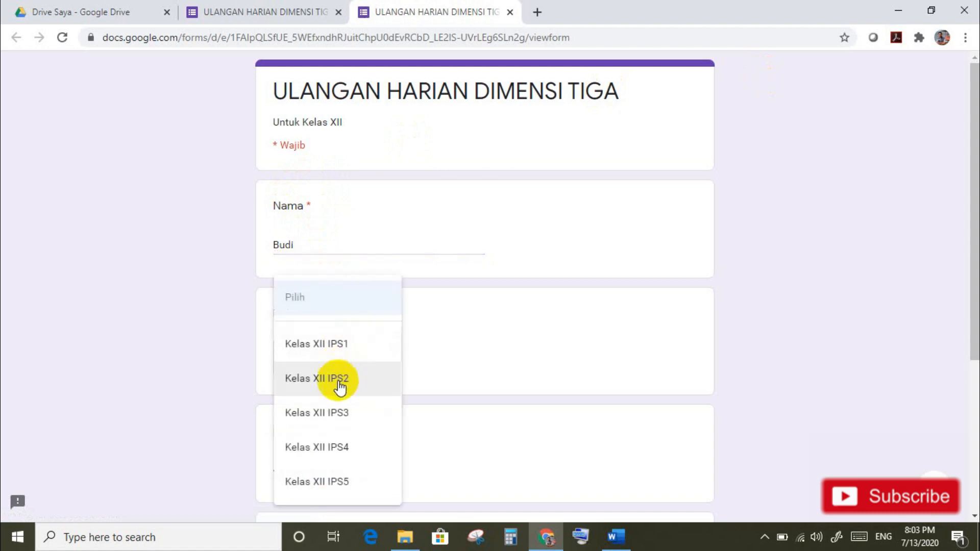
click(348, 352)
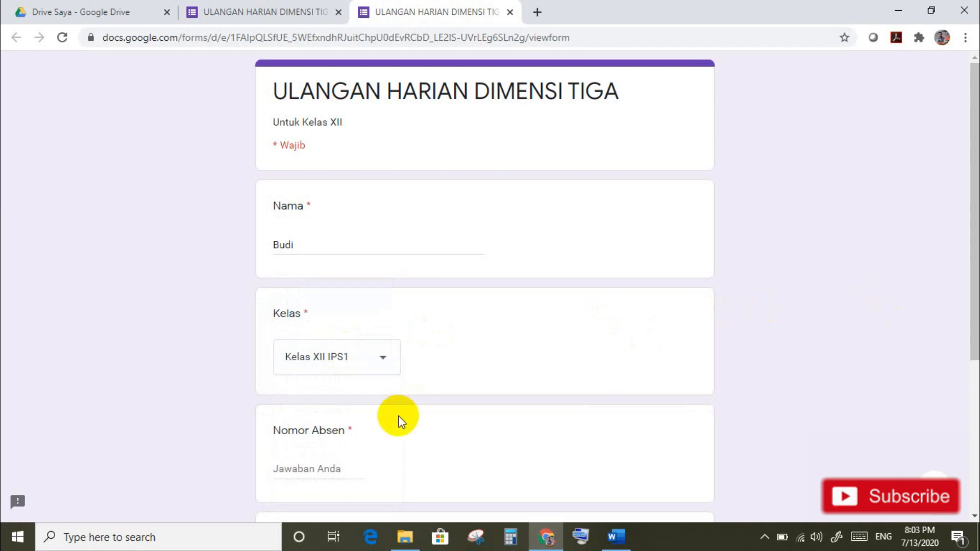
click(304, 469)
text(1)
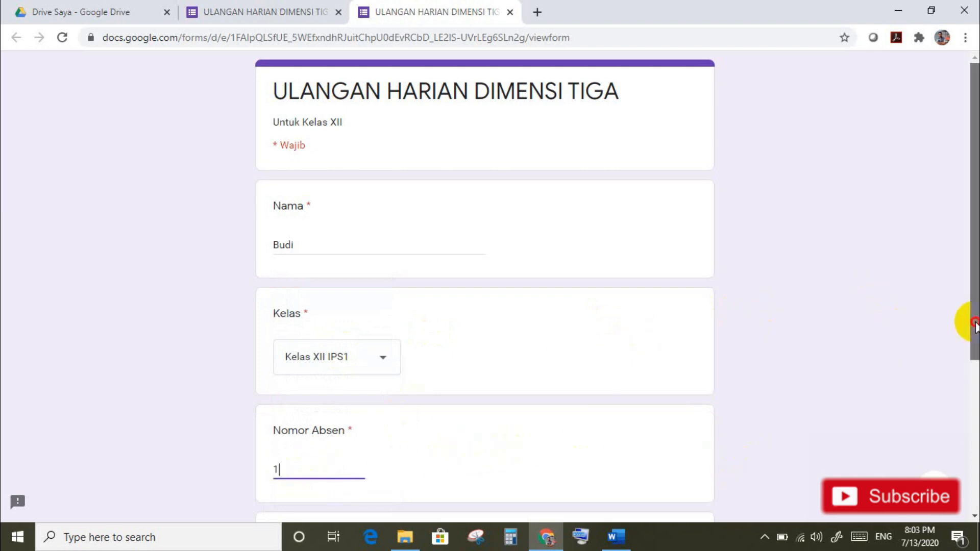
scroll(967, 324, down, 2)
scroll(969, 416, down, 1)
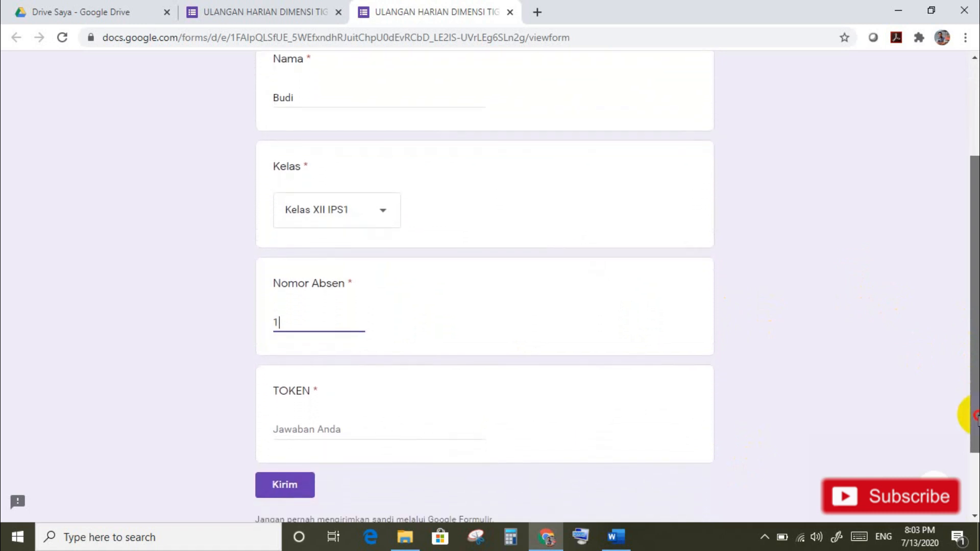
click(320, 428)
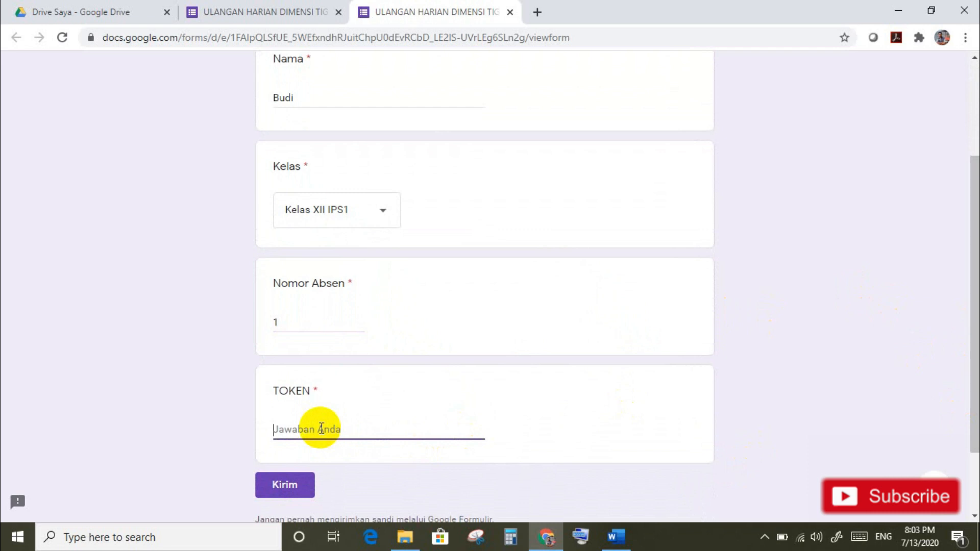
text(Tas123)
click(291, 485)
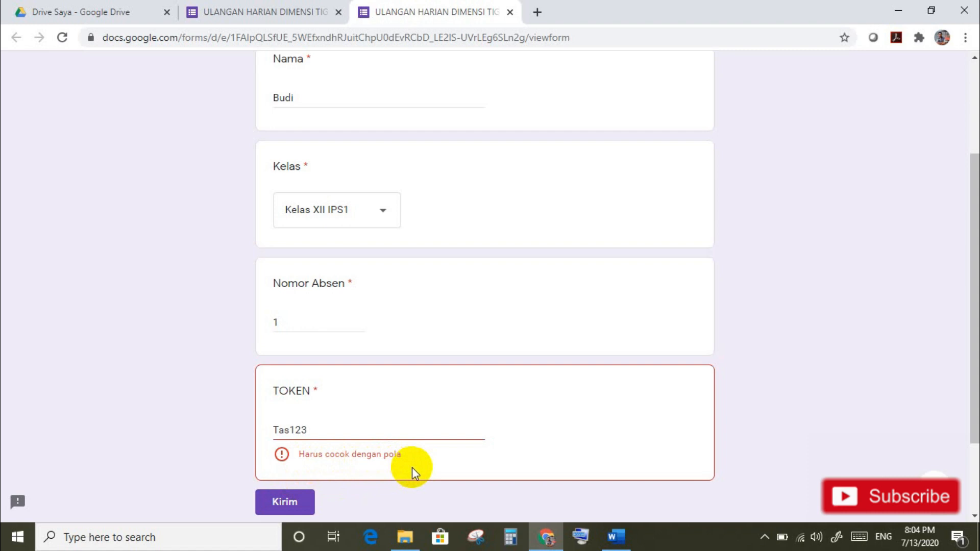
click(287, 430)
key(BackSpace)
text(e)
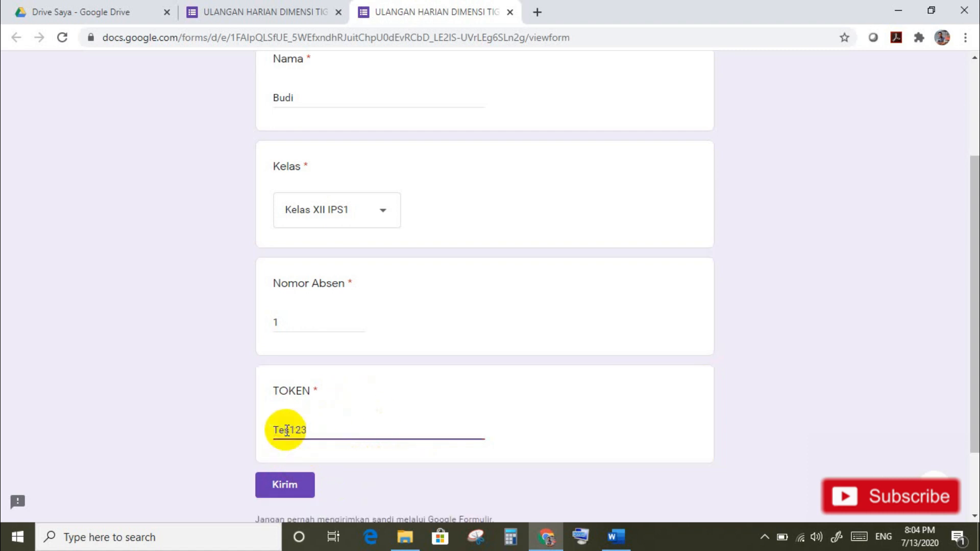
click(301, 318)
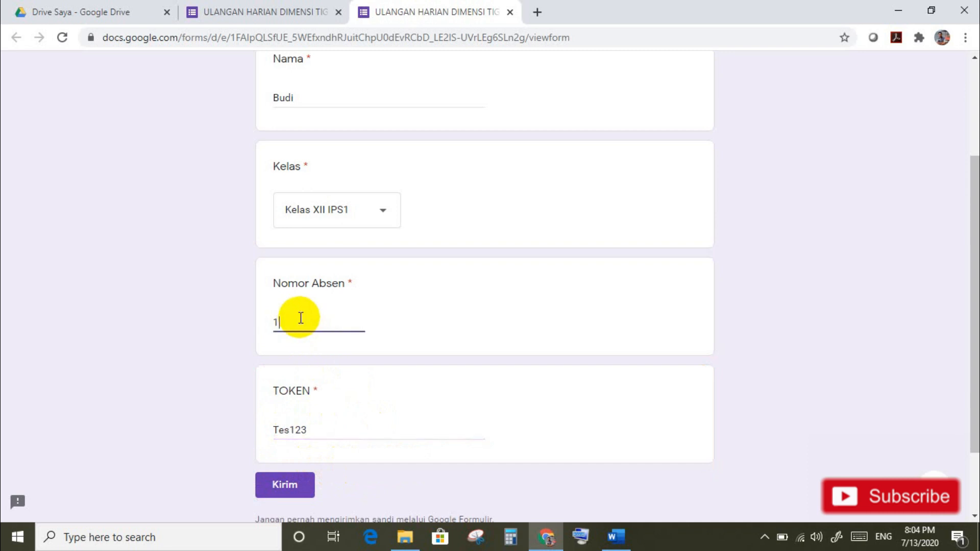
click(284, 430)
key(BackSpace)
text(a)
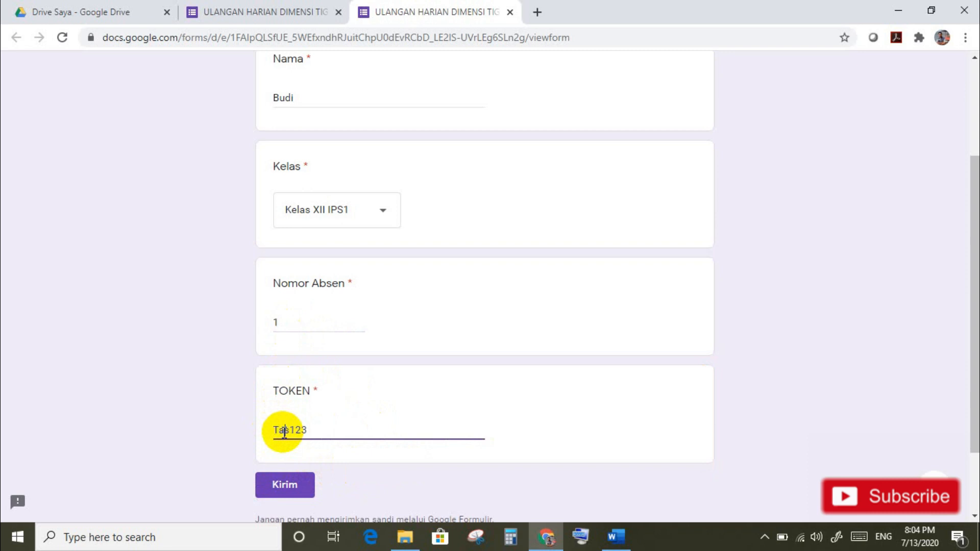
click(300, 322)
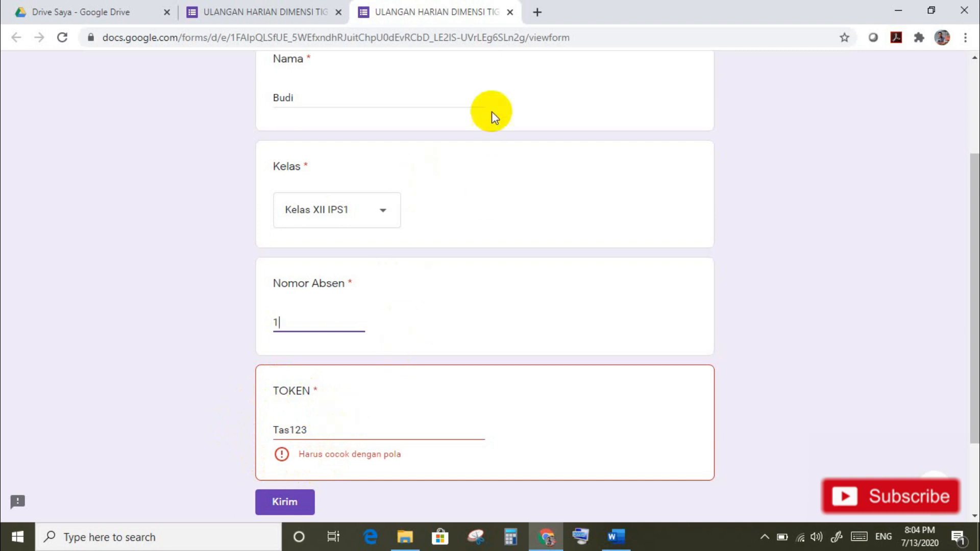
click(509, 13)
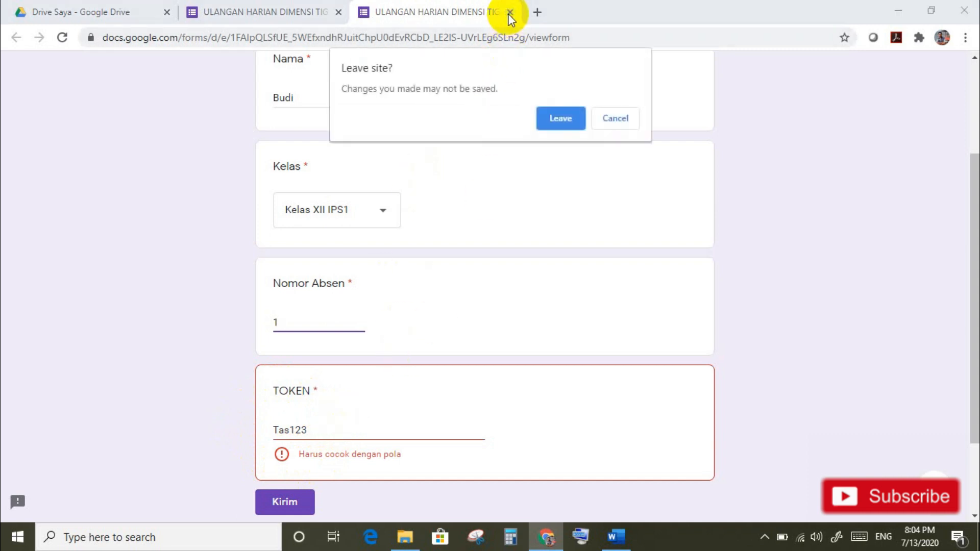
click(564, 115)
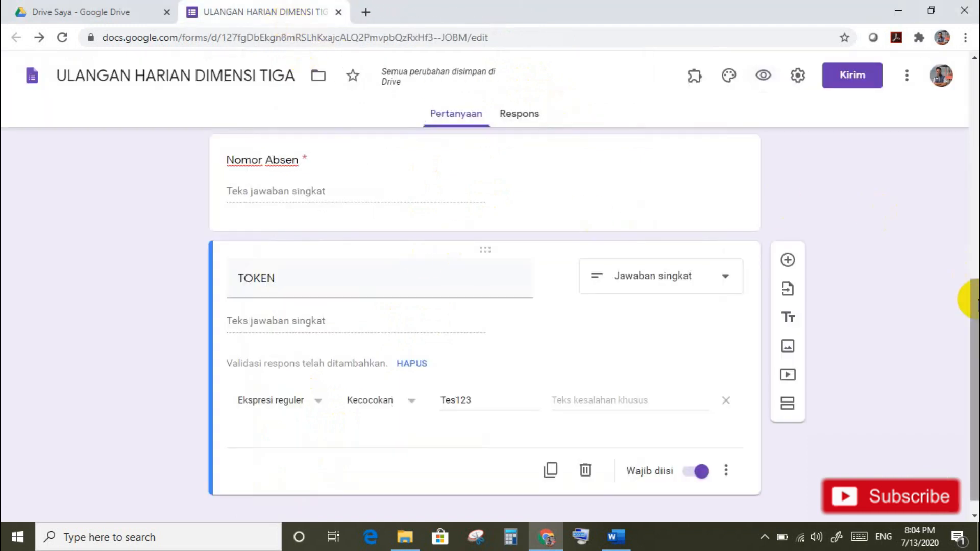
Step: Add a section titled 'Soal Pilihan Ganda' with description 'Pilihlah jawaban yang paling tepat !'
drag(977, 302, 975, 332)
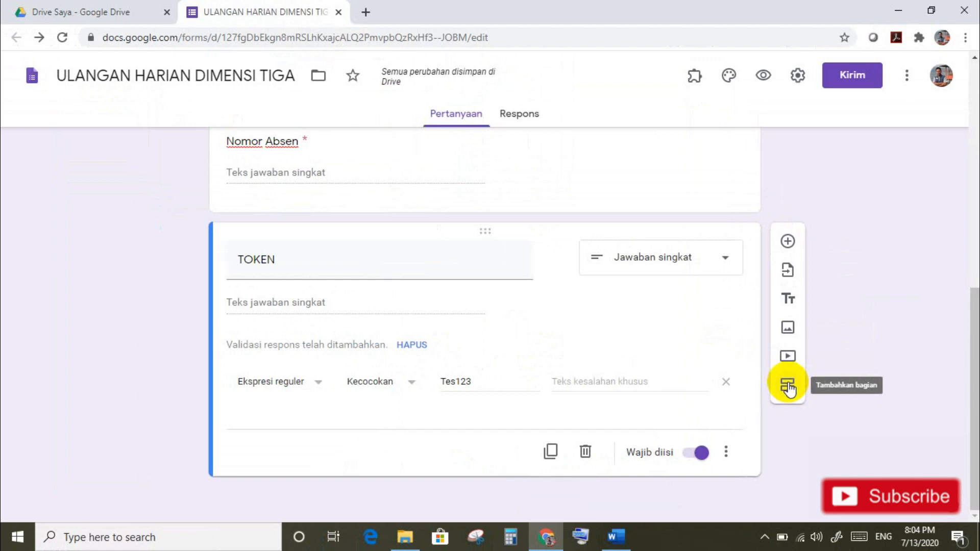
click(789, 388)
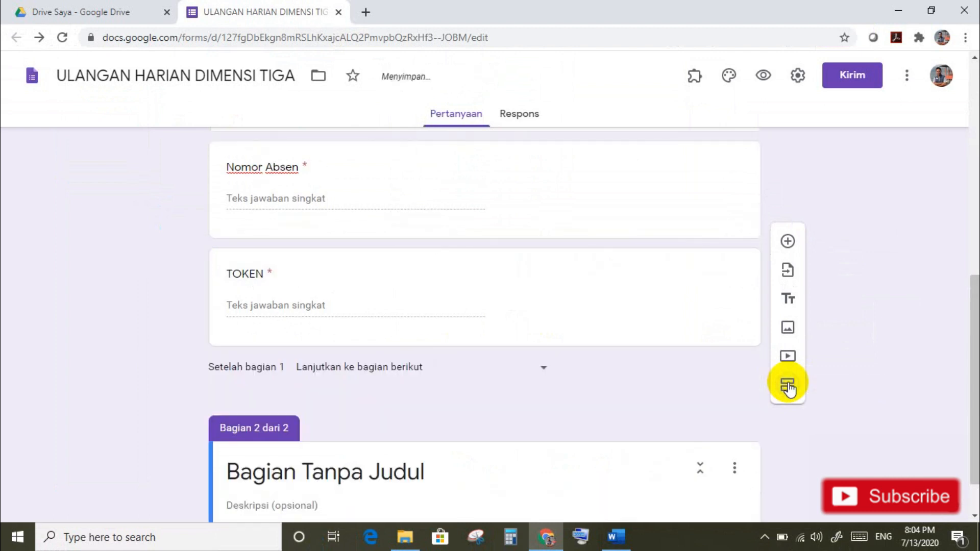
drag(973, 399, 975, 427)
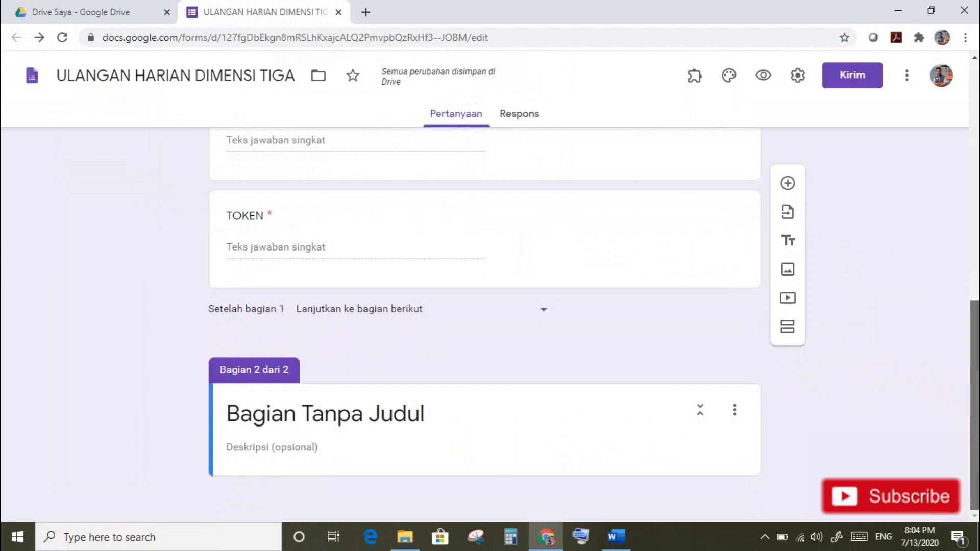
click(300, 416)
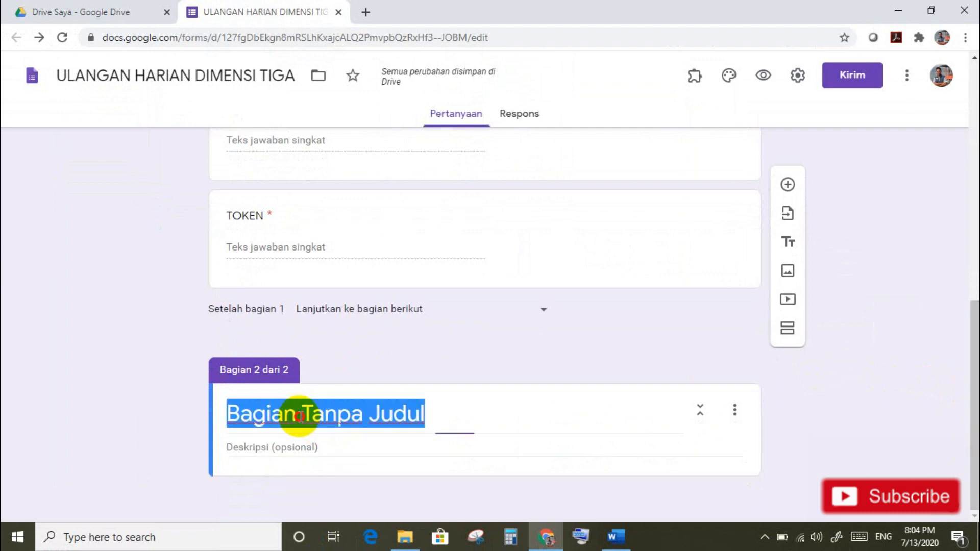
text(S)
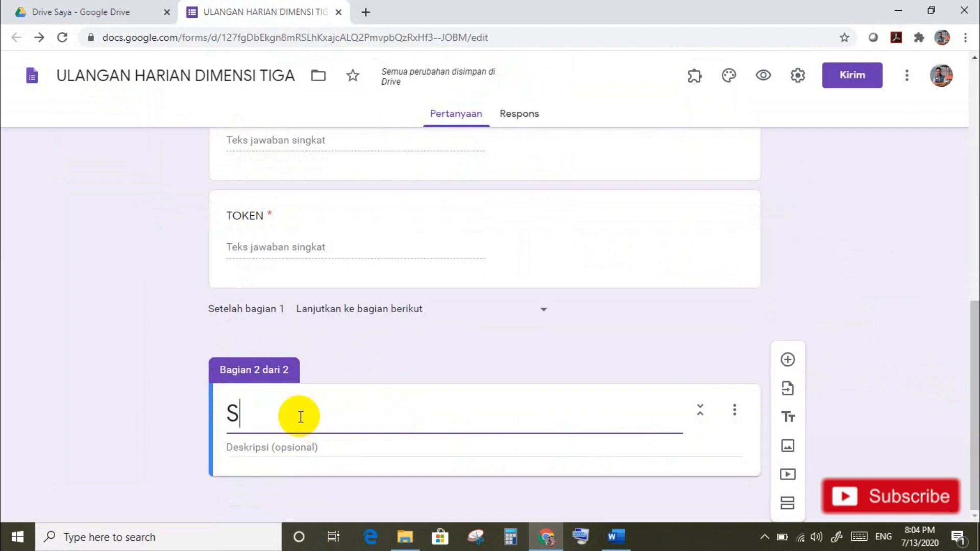
text(oal P)
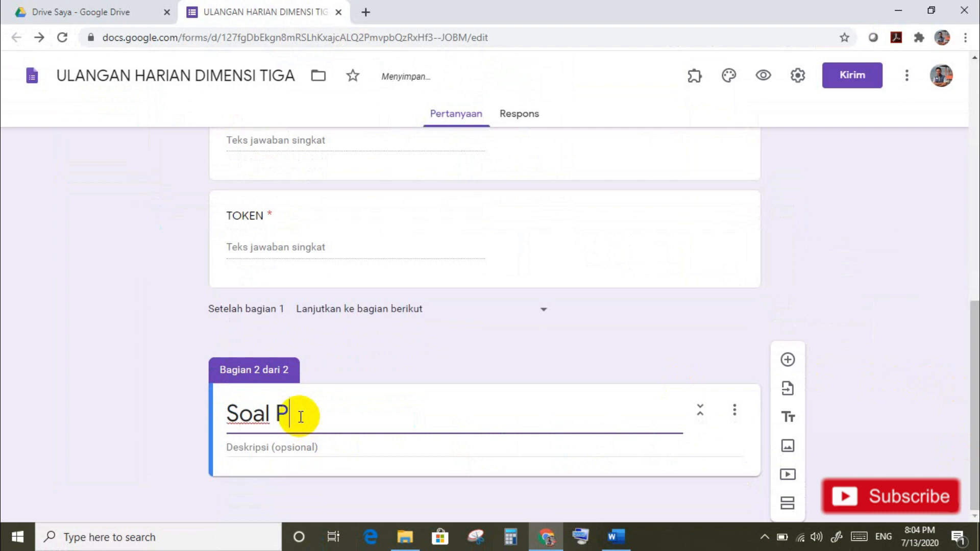
text(ilihan Ganda)
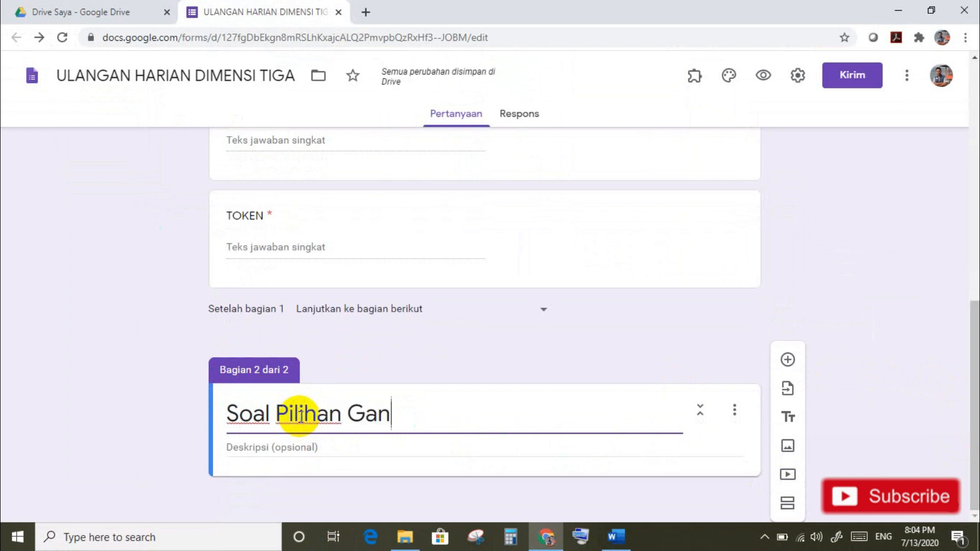
click(237, 450)
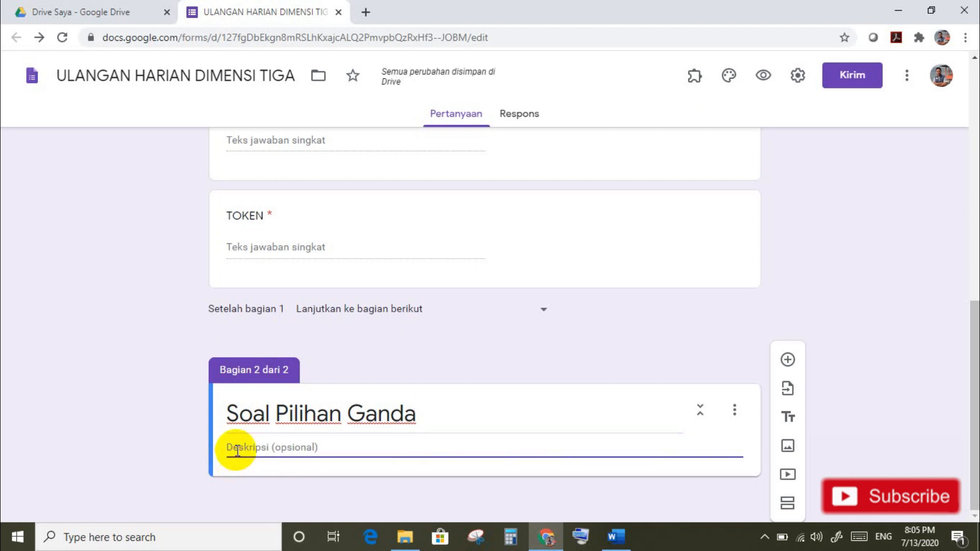
text(P)
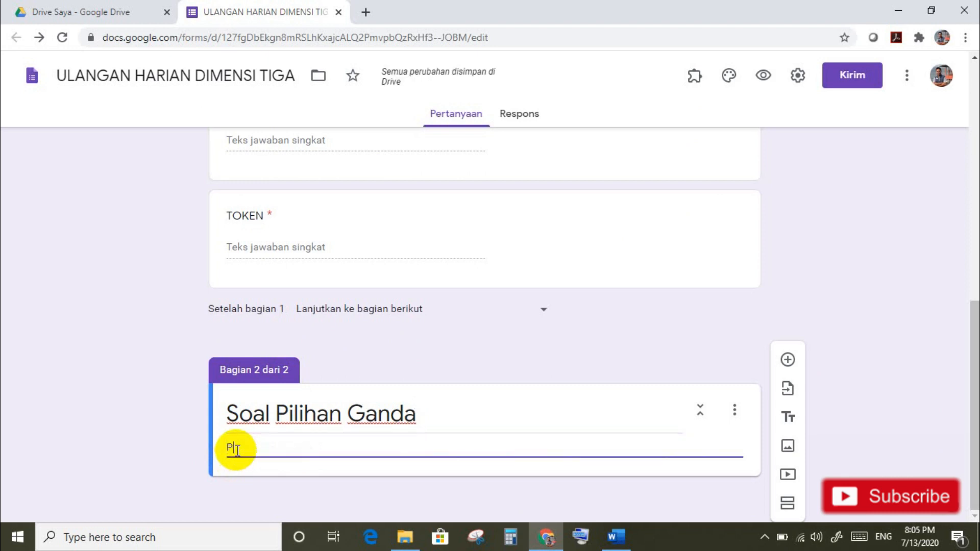
text(ilihlah jawaban y)
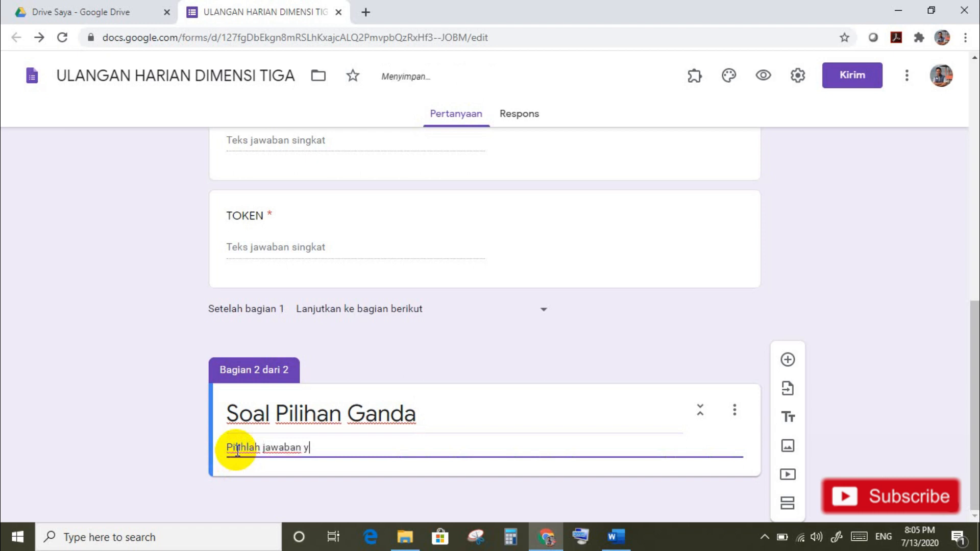
text(ang paling)
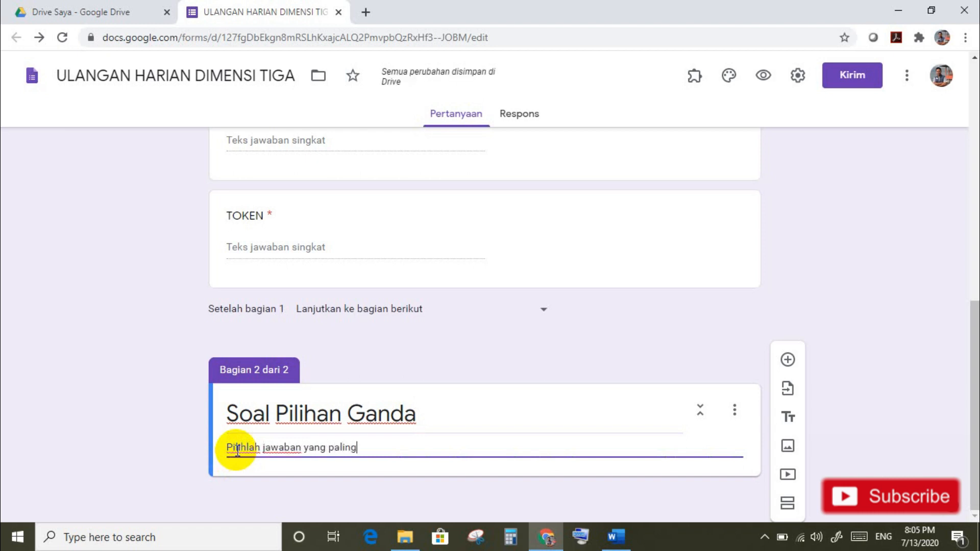
text( tepat !)
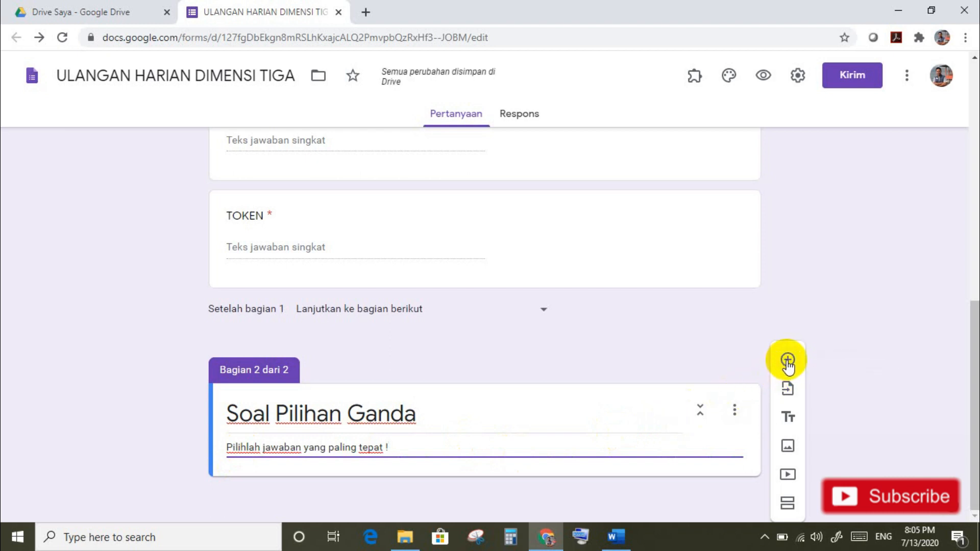
Step: Add a blank question to the new section and bring up the Word file UH Dimensi Tiga.docx
click(789, 360)
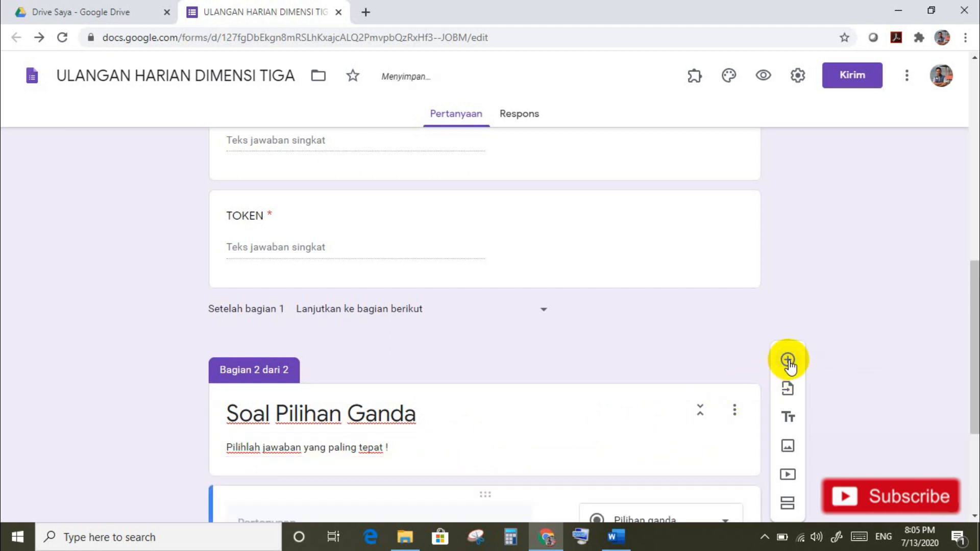
drag(975, 309, 976, 343)
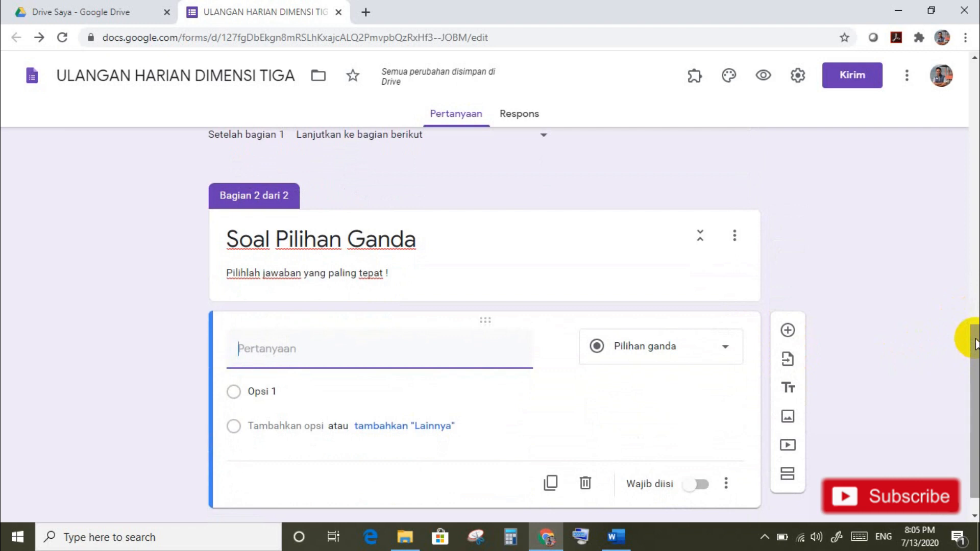
drag(975, 341, 973, 351)
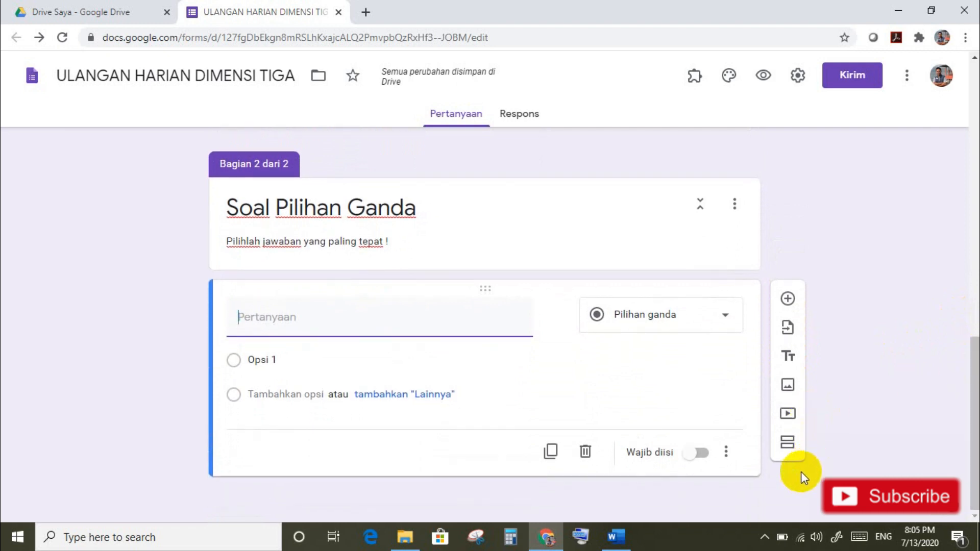
click(624, 537)
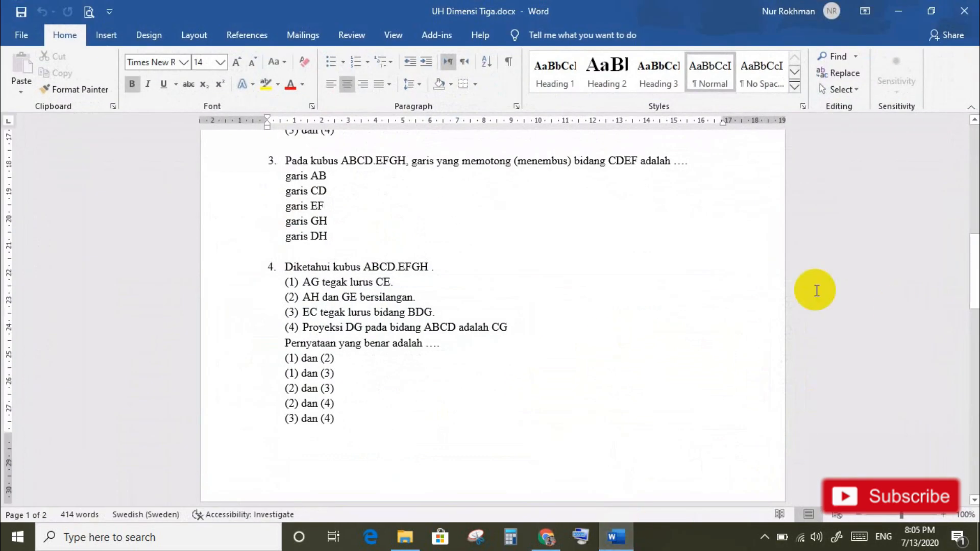
Step: Copy question 1's statement text from UH Dimensi Tiga.docx into the new form question
drag(973, 264, 973, 153)
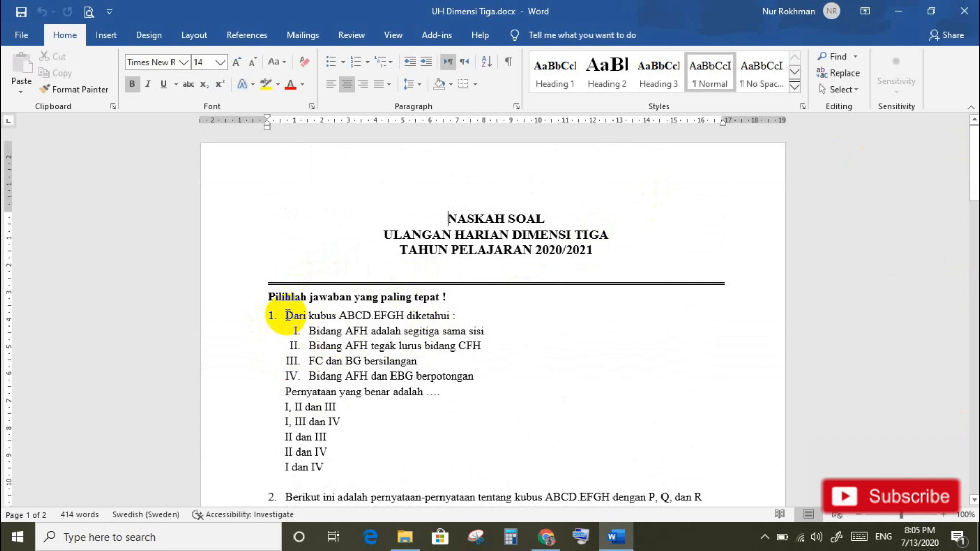
drag(287, 316, 446, 391)
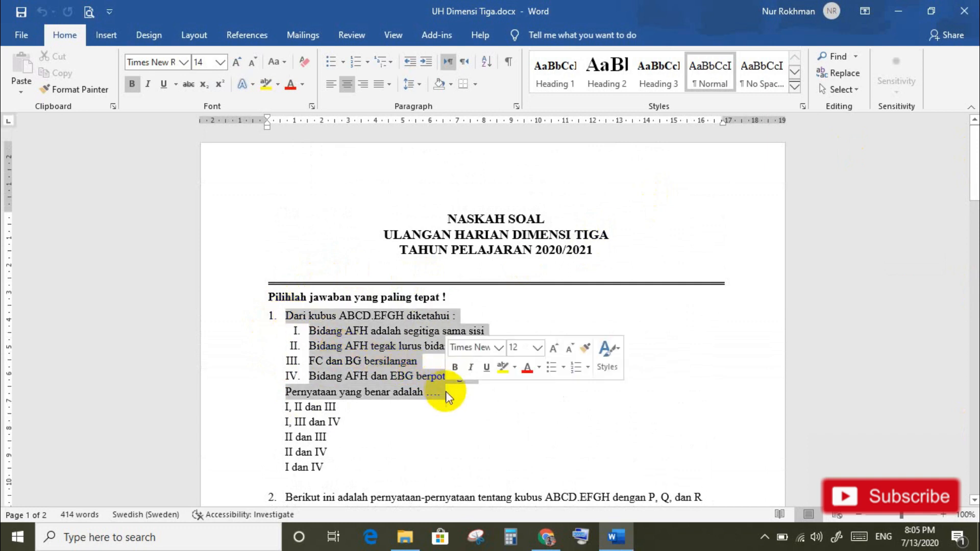
click(546, 536)
click(282, 317)
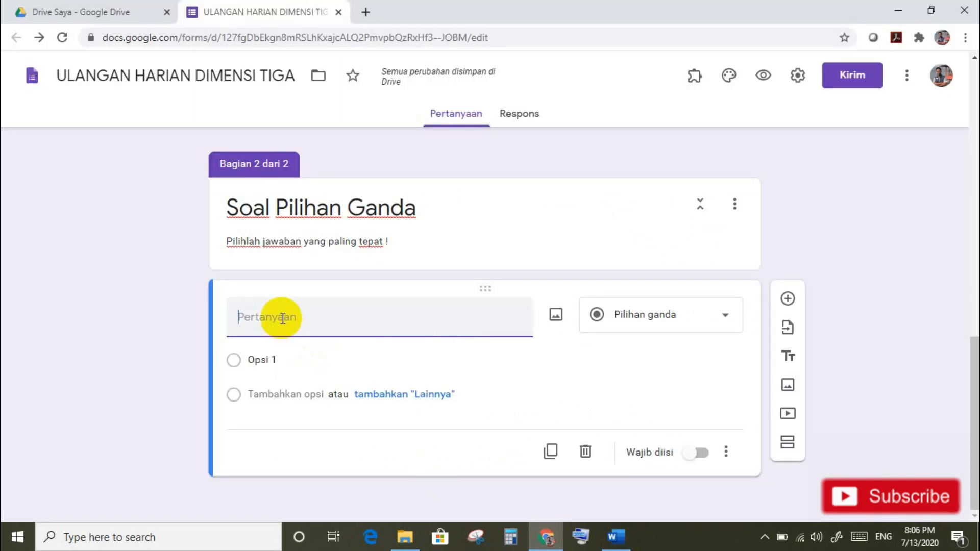
text(1. Dari kubus ABCD.EFGH diketahui :I. Bidang AFH adalah segitiga sama sisiII. Bidang AFH tegak lurus bidang CFHIII. FC dan BG bersilanganIV. Bidang AFH dan EBG berpotonganPernyataan yang benar adalah ....)
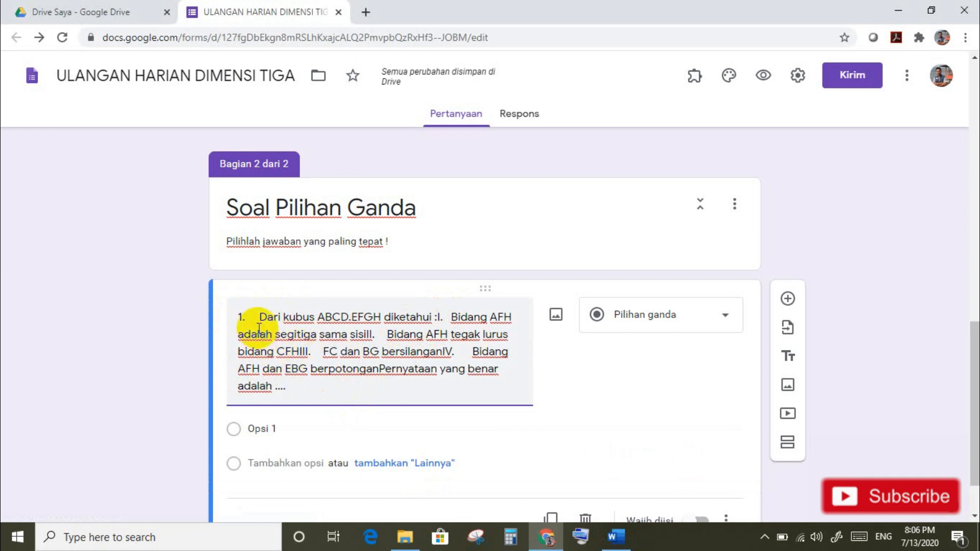
key(ctrl+a)
key(ctrl+x)
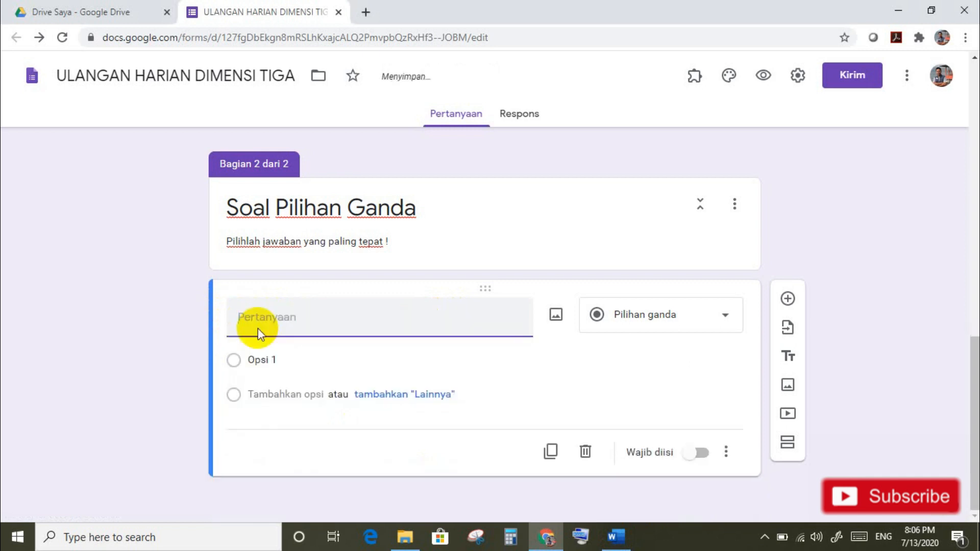
mouse_move(616, 535)
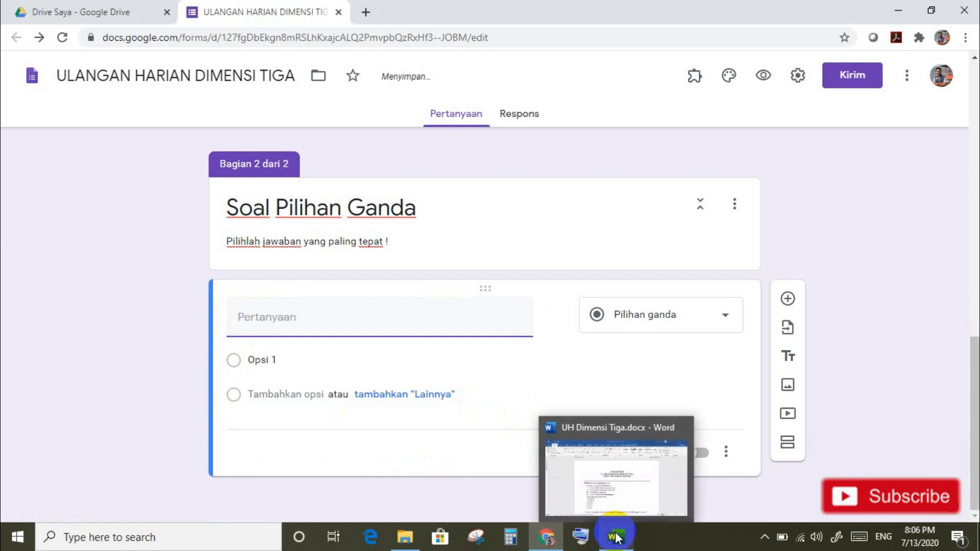
click(629, 504)
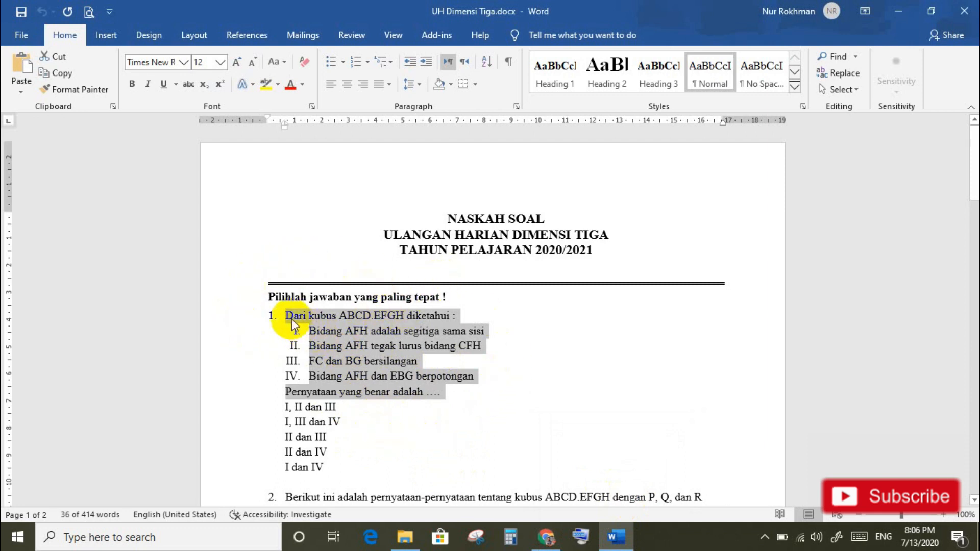
Step: Clear the selection over question 1 and place the caret after the II dan IV choice
click(354, 407)
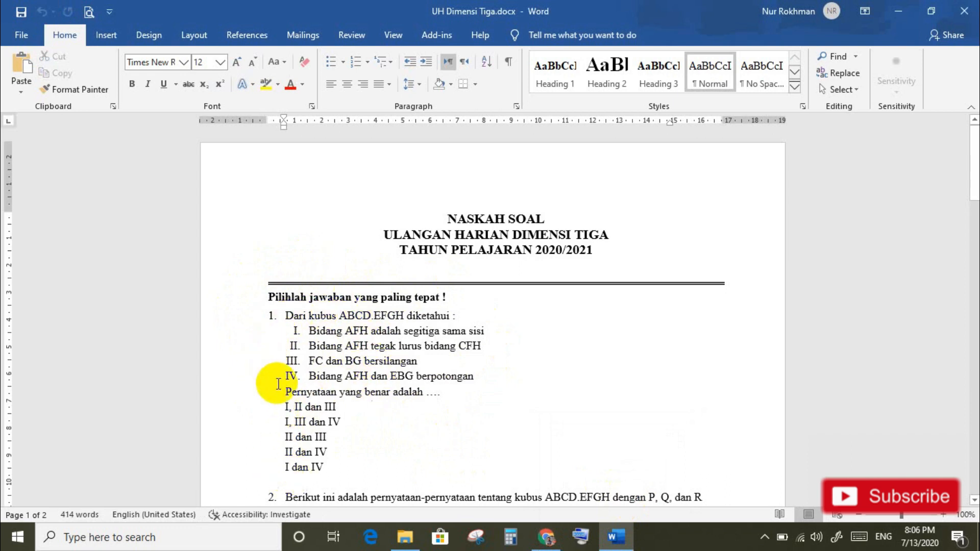
click(340, 458)
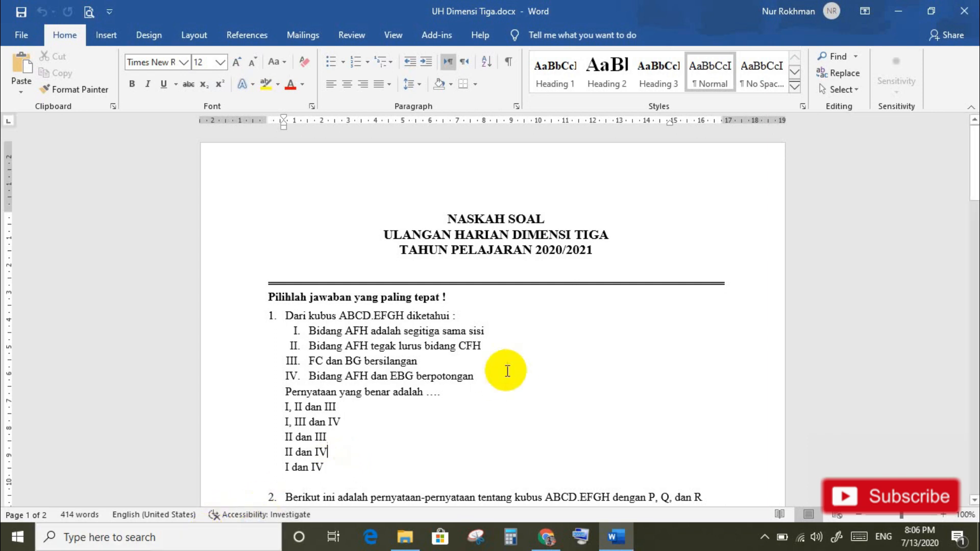
Step: Launch Snipping Tool by searching 'snip' in Windows Search
click(132, 542)
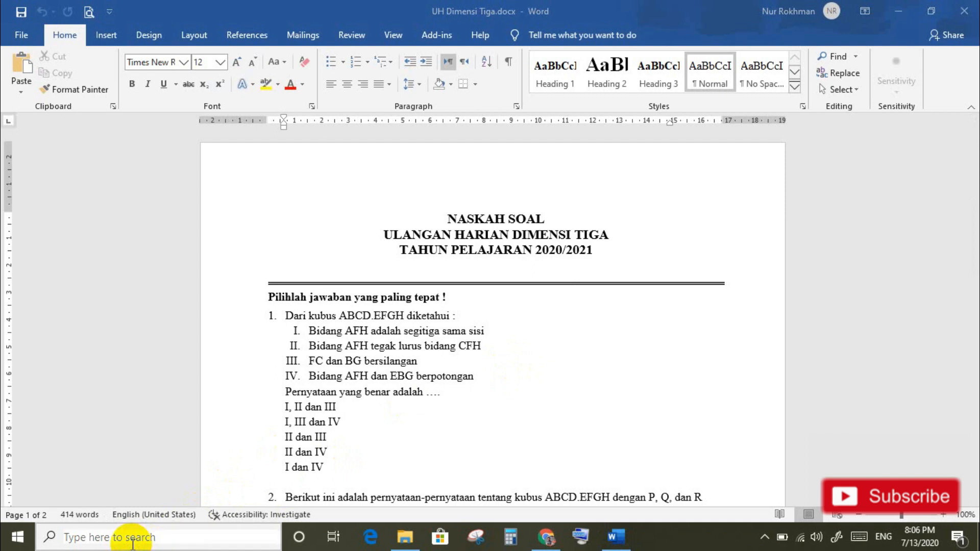
text(snip)
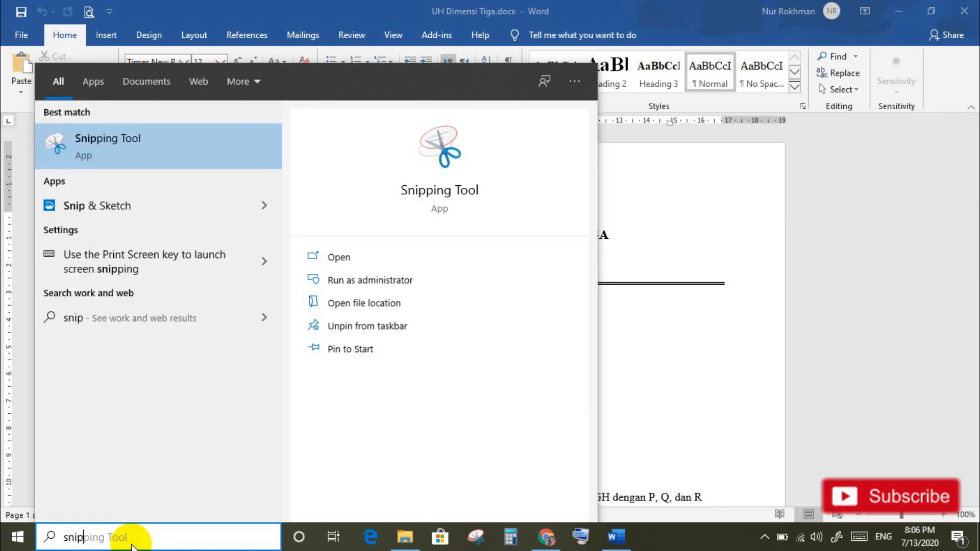
click(423, 199)
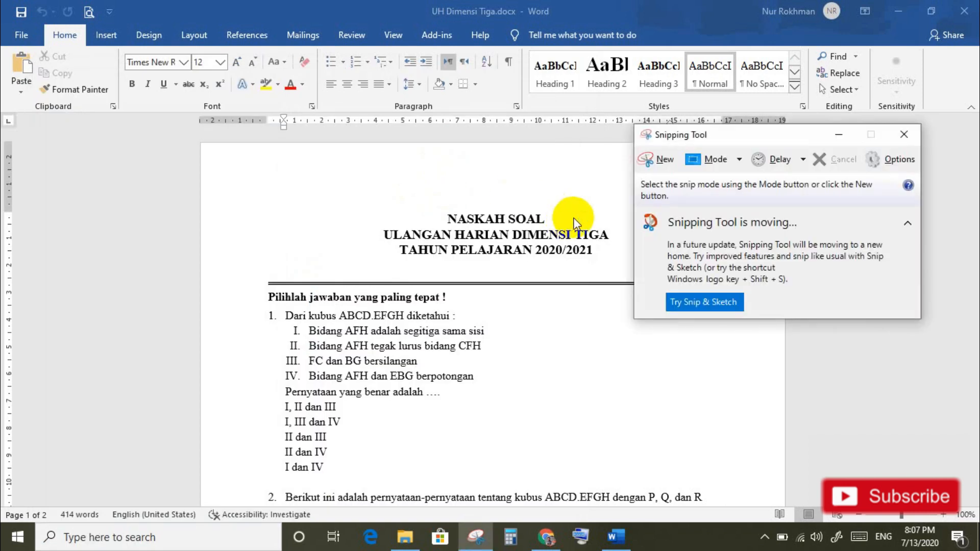
Step: Snip question 1's statement block from the Word document
drag(781, 137, 791, 223)
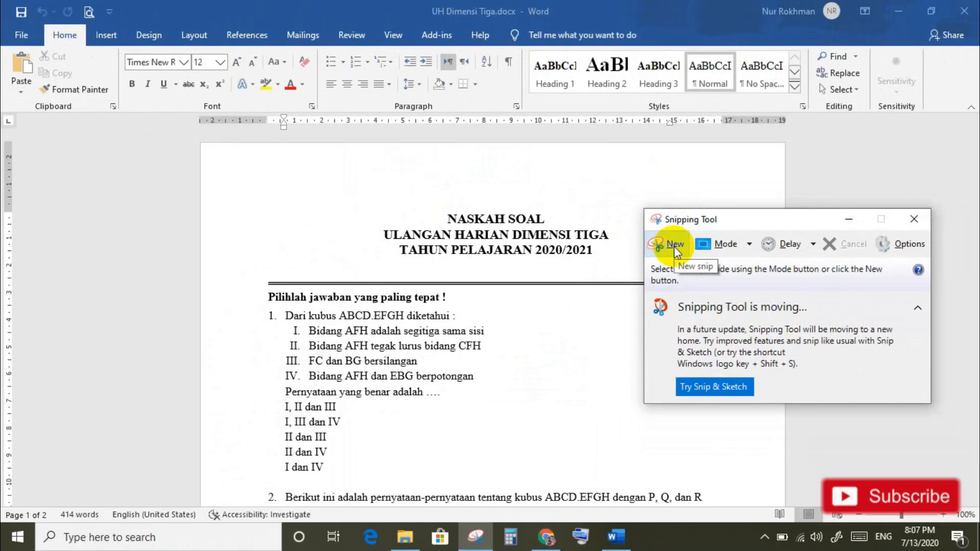
click(674, 246)
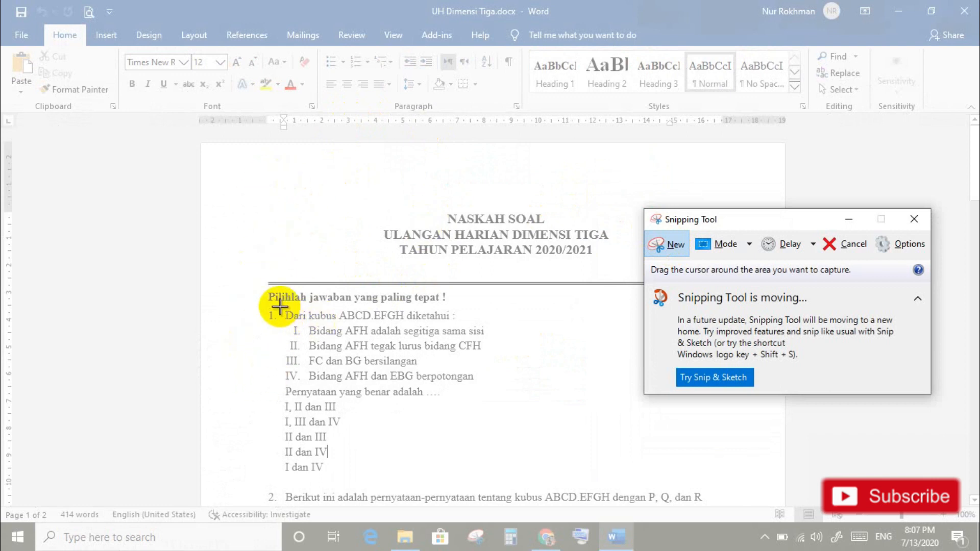
drag(280, 306, 489, 400)
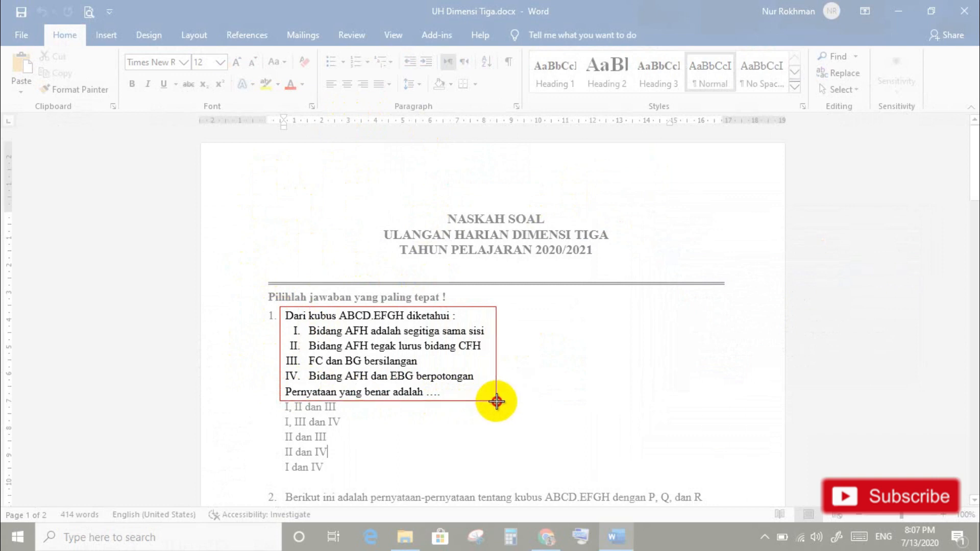
drag(496, 401, 496, 401)
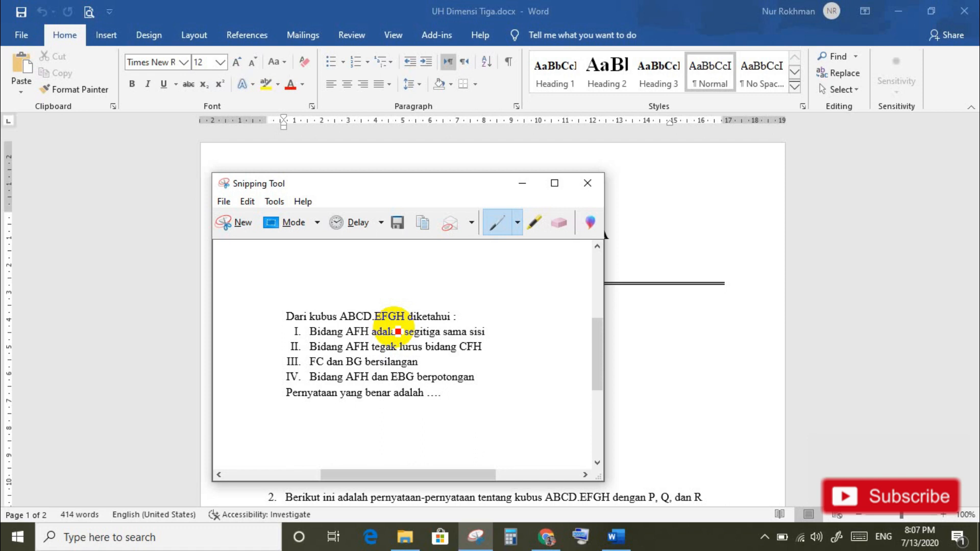
click(422, 225)
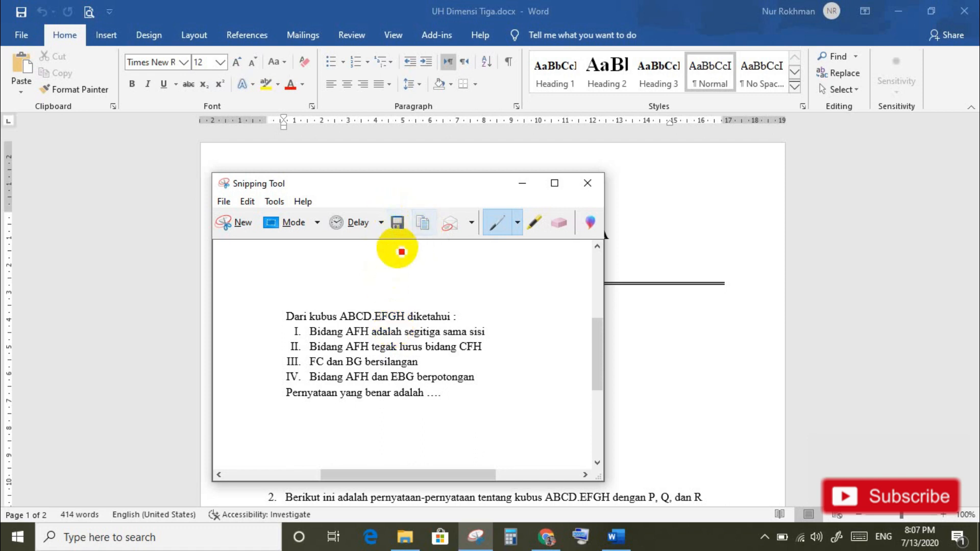
Step: Save the snip as Soalno1.PNG in Pictures and minimize Snipping Tool
click(397, 225)
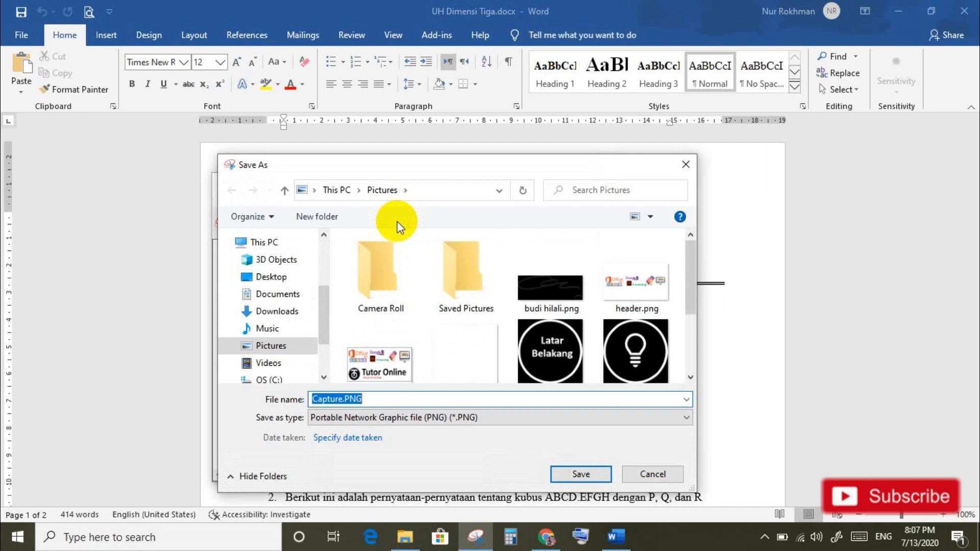
text(Soal)
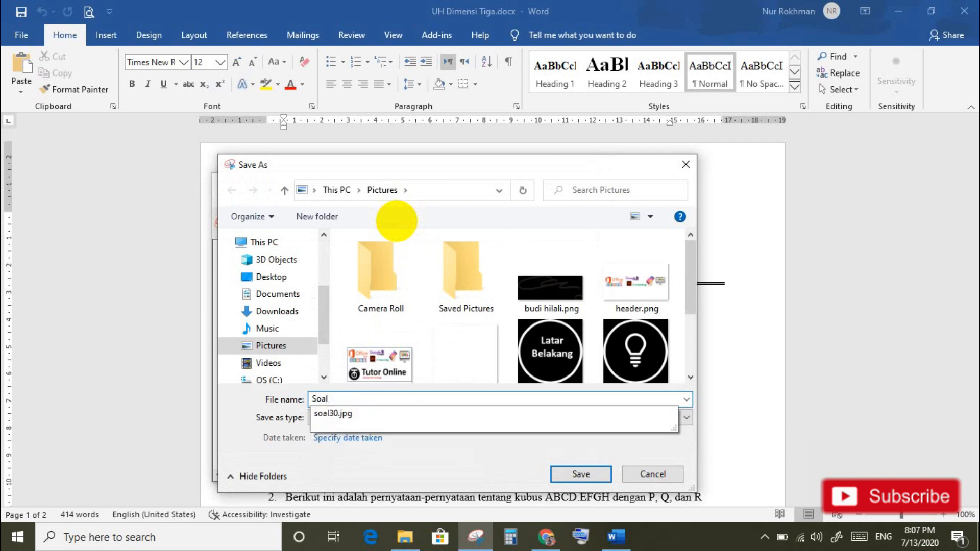
text(no1)
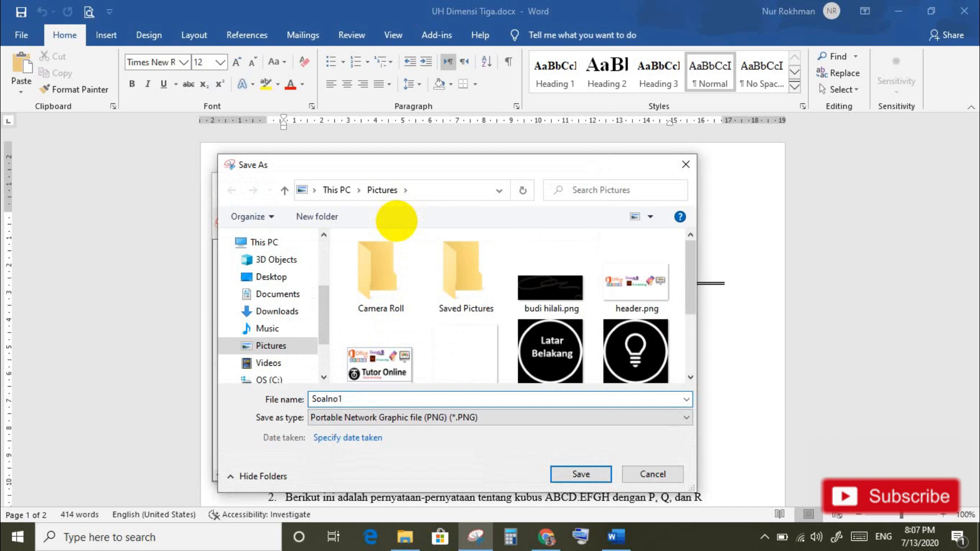
click(589, 474)
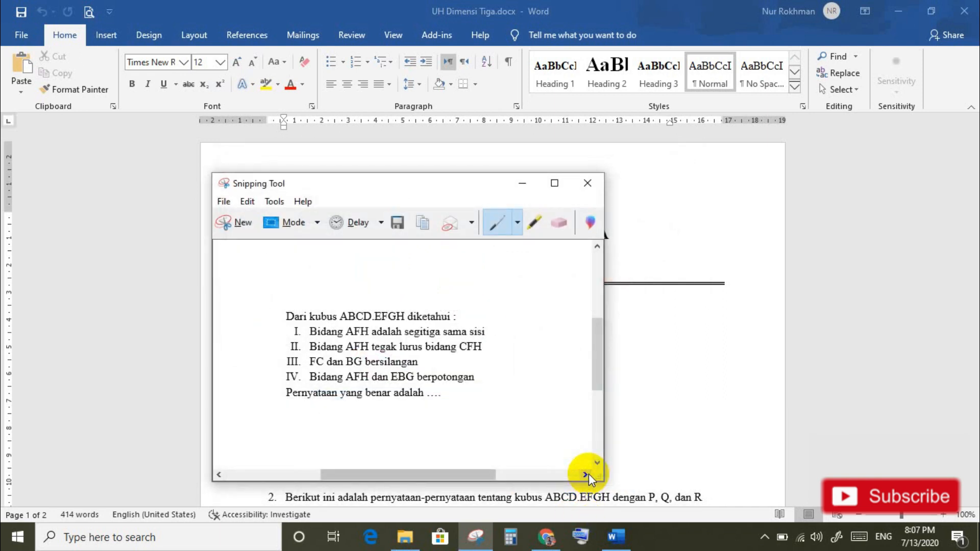
click(522, 186)
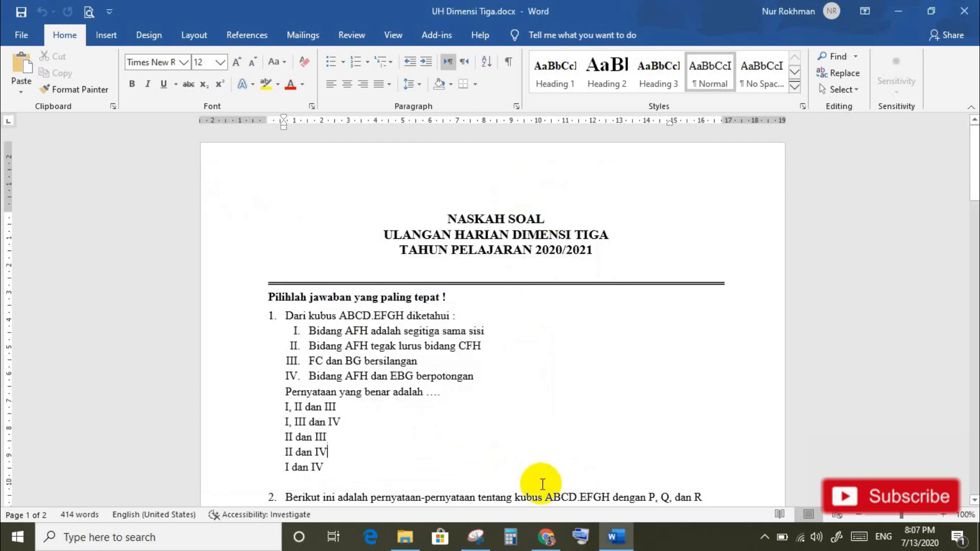
Step: Insert Pictures\Soalno1.PNG as the image of the blank multiple-choice question
click(547, 544)
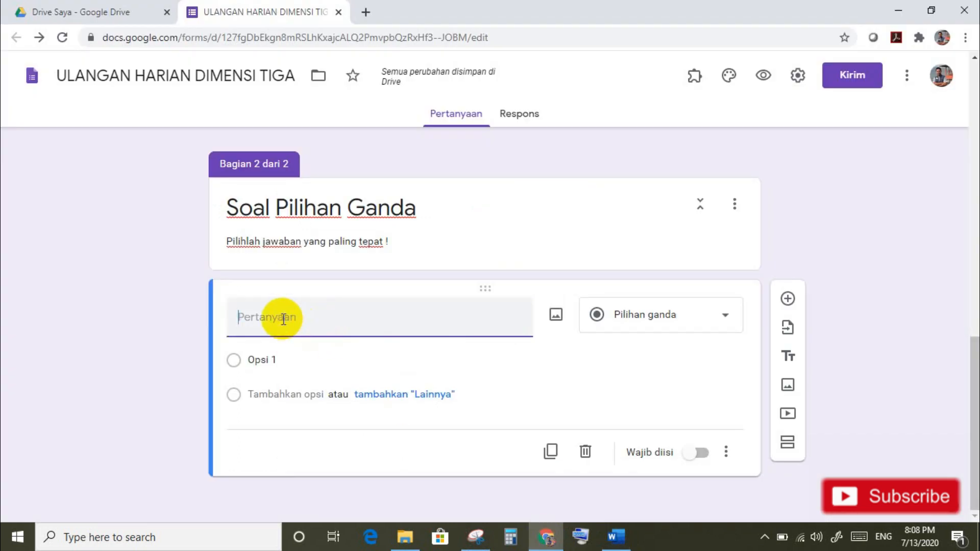
click(555, 318)
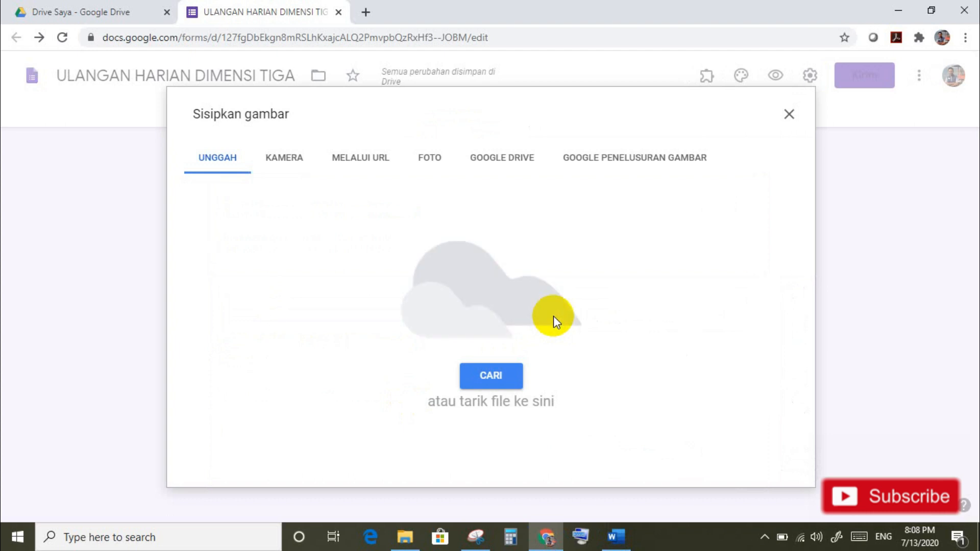
click(500, 376)
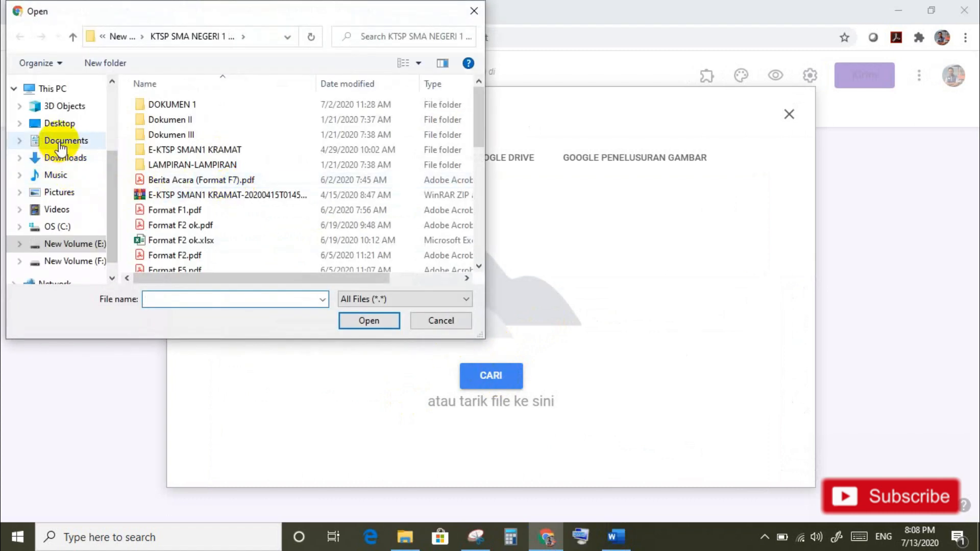
click(62, 194)
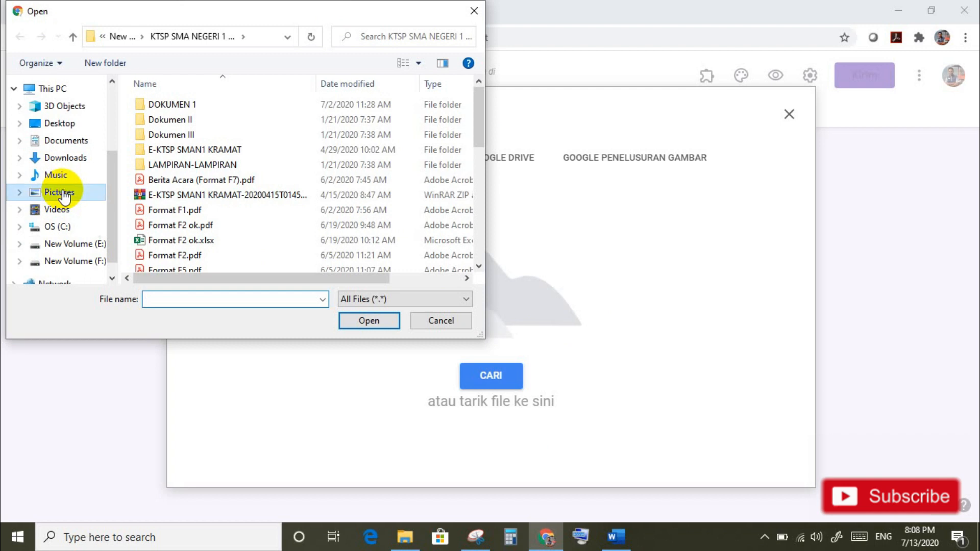
click(168, 299)
text(so)
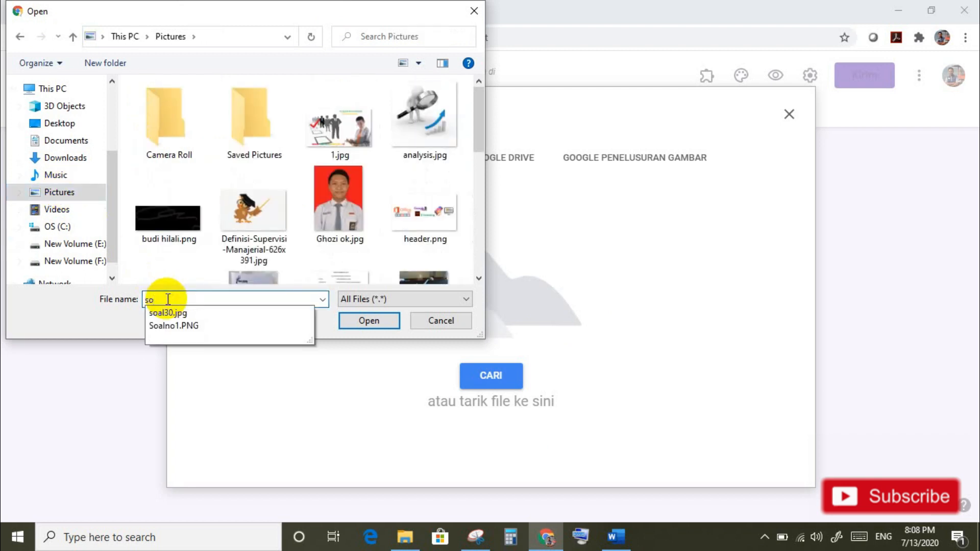
click(176, 326)
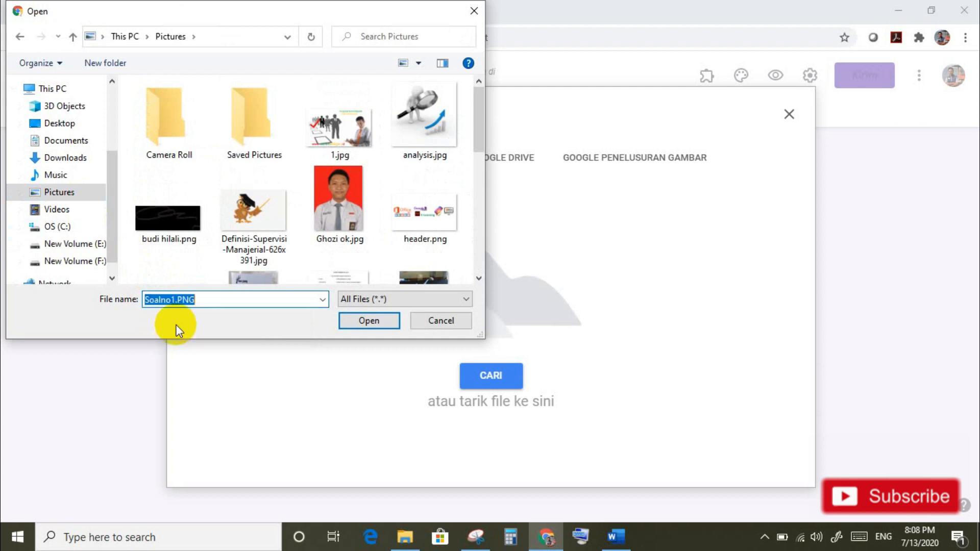
click(378, 323)
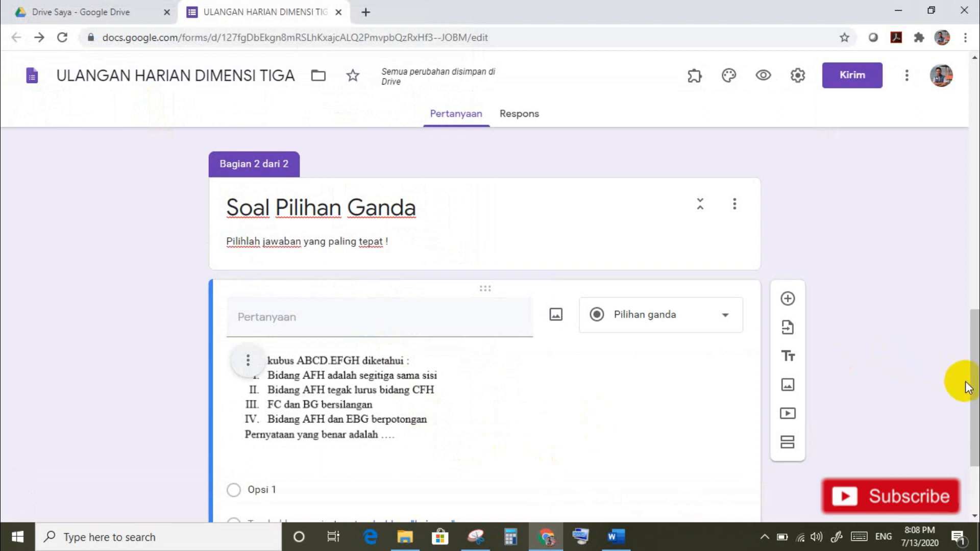
Step: Keep the question type as Pilihan ganda, then select question 1's five answer choices in Word
scroll(964, 388, down, 3)
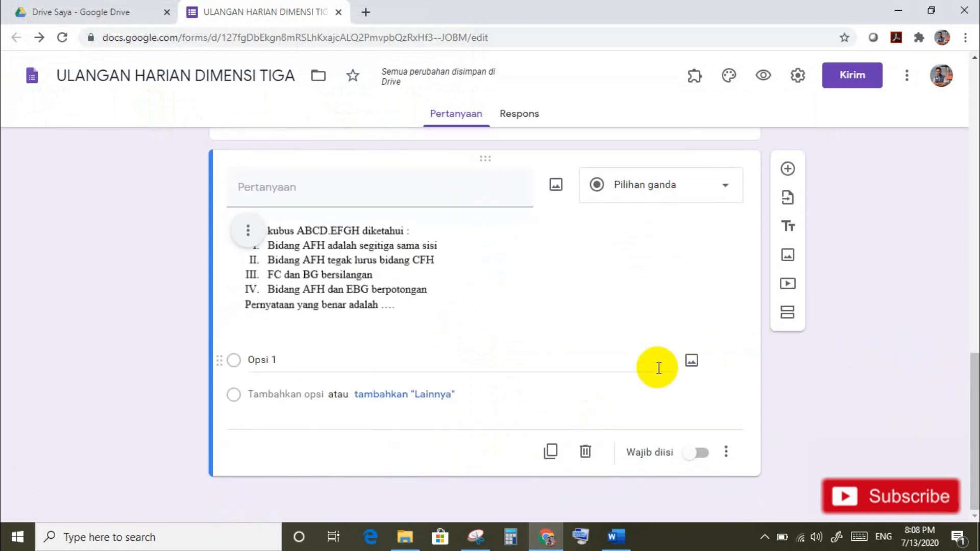
click(727, 192)
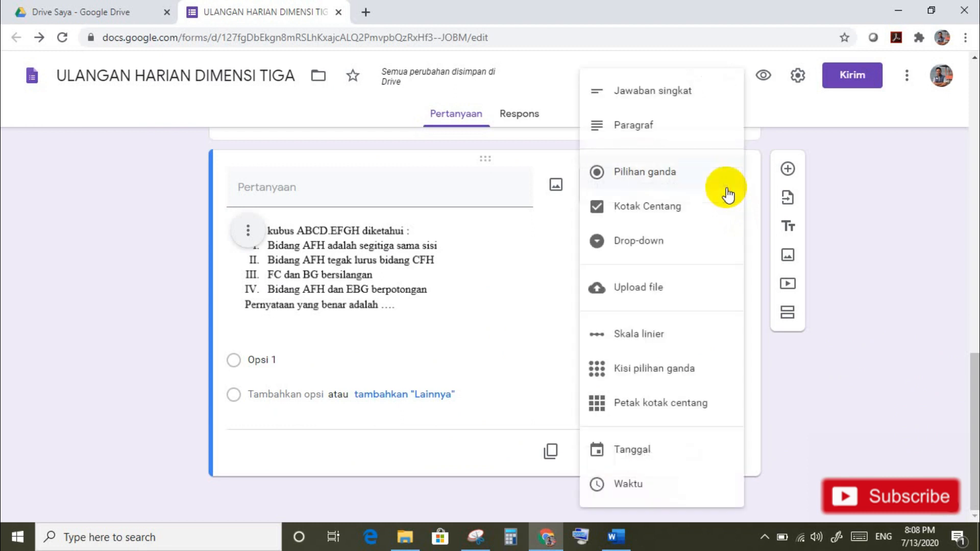
click(641, 176)
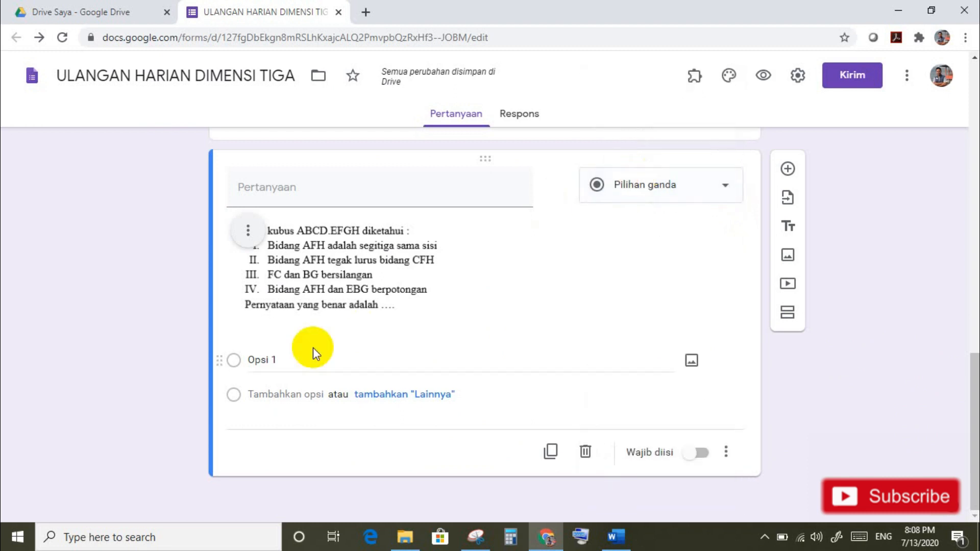
click(618, 536)
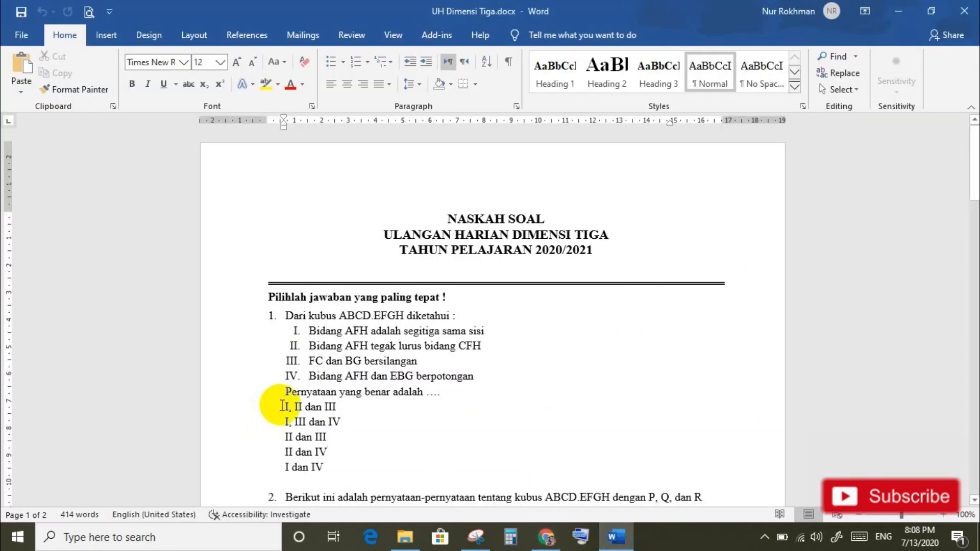
drag(282, 406, 325, 466)
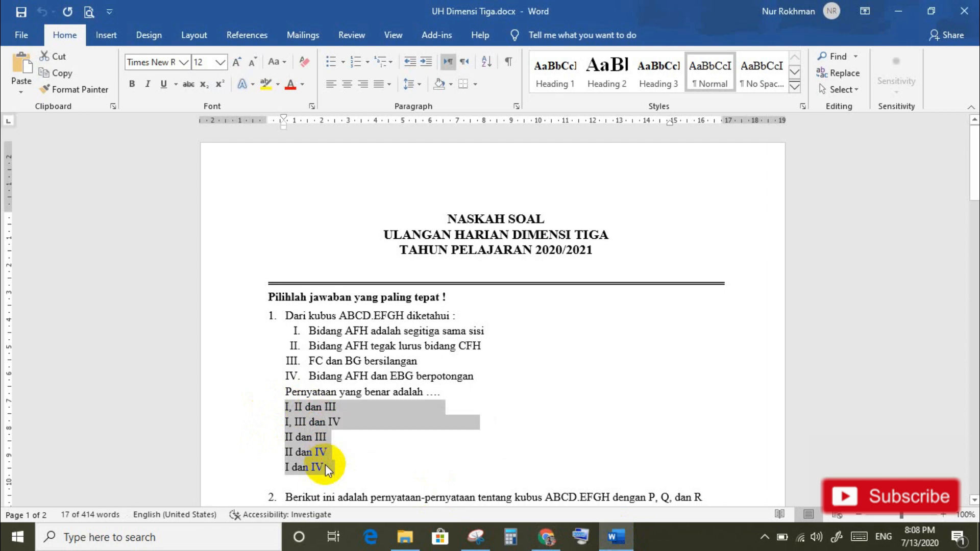
Step: Paste the five answers, I, II dan III through I dan IV, over Opsi 1 as options
click(541, 541)
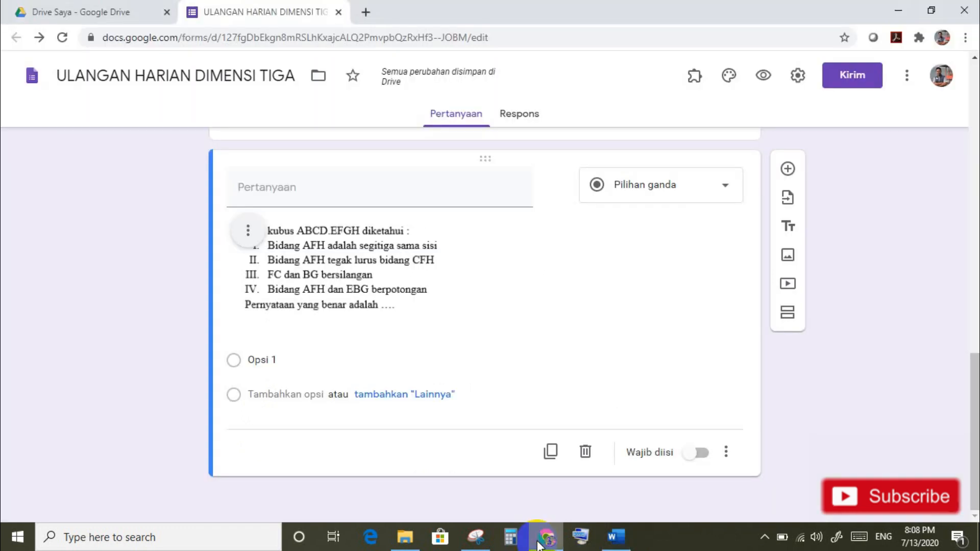
click(259, 359)
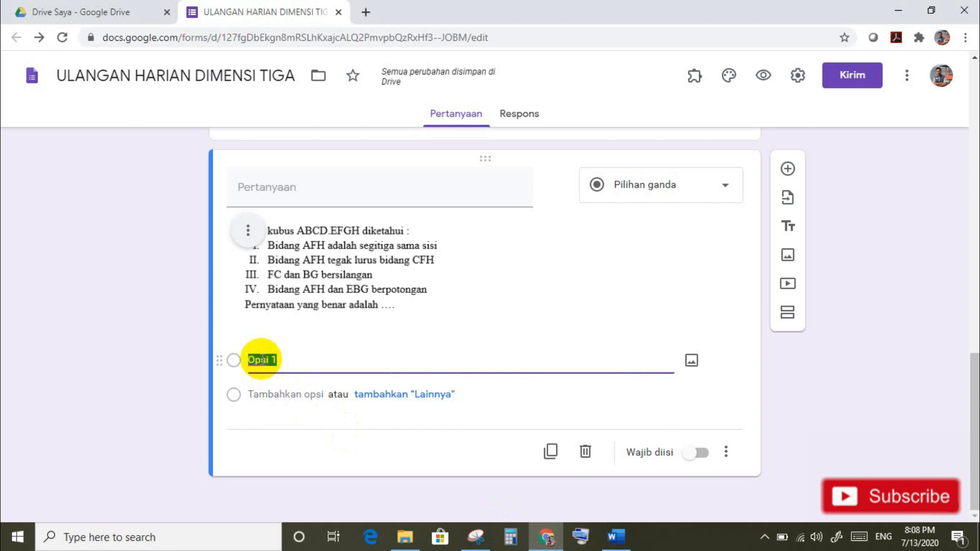
key(ctrl+v)
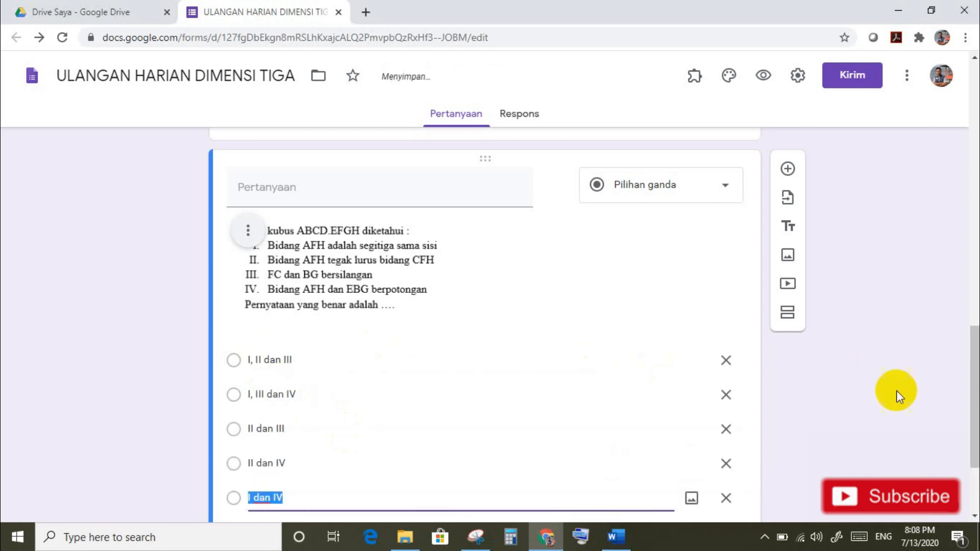
scroll(975, 451, down, 3)
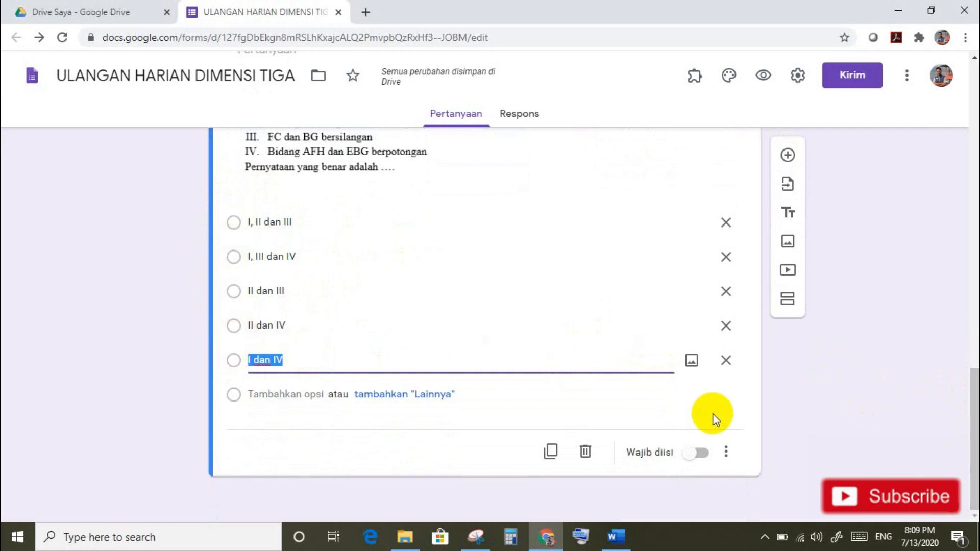
Step: Shuffle question 1's option order, make it required, and add a new blank question
click(725, 452)
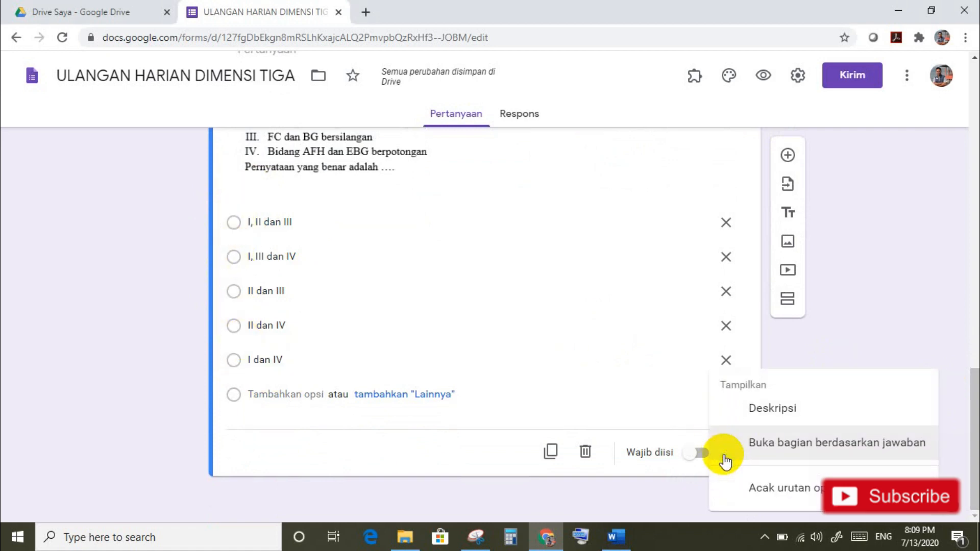
click(782, 489)
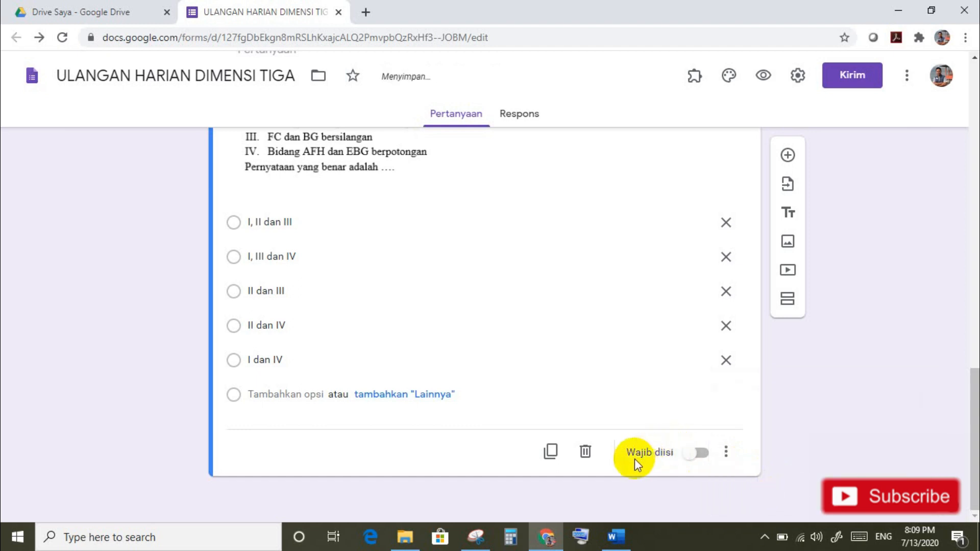
click(707, 456)
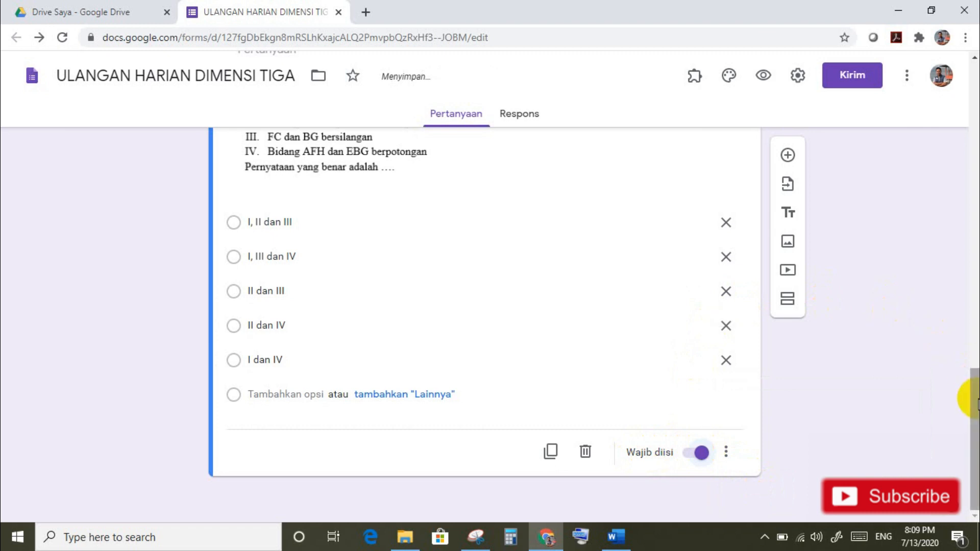
drag(975, 400, 976, 316)
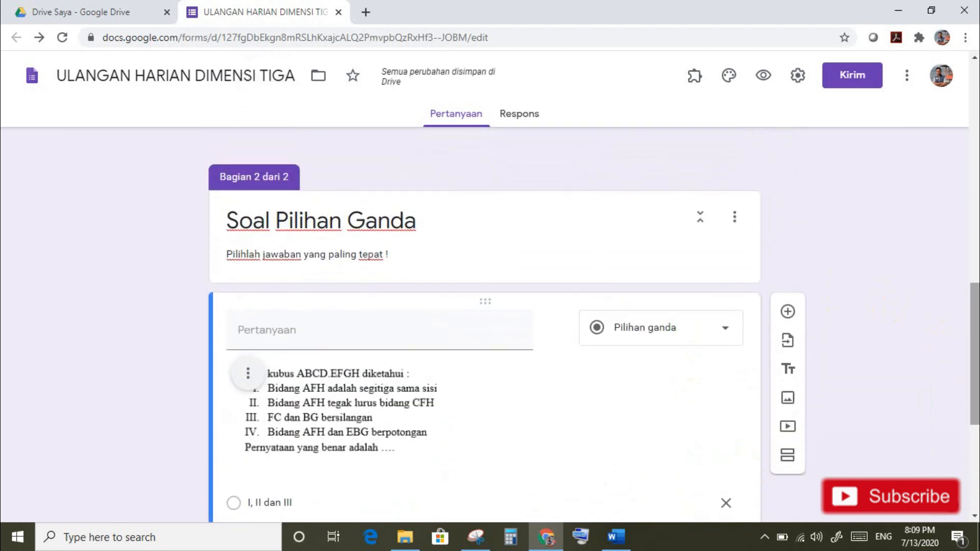
click(789, 311)
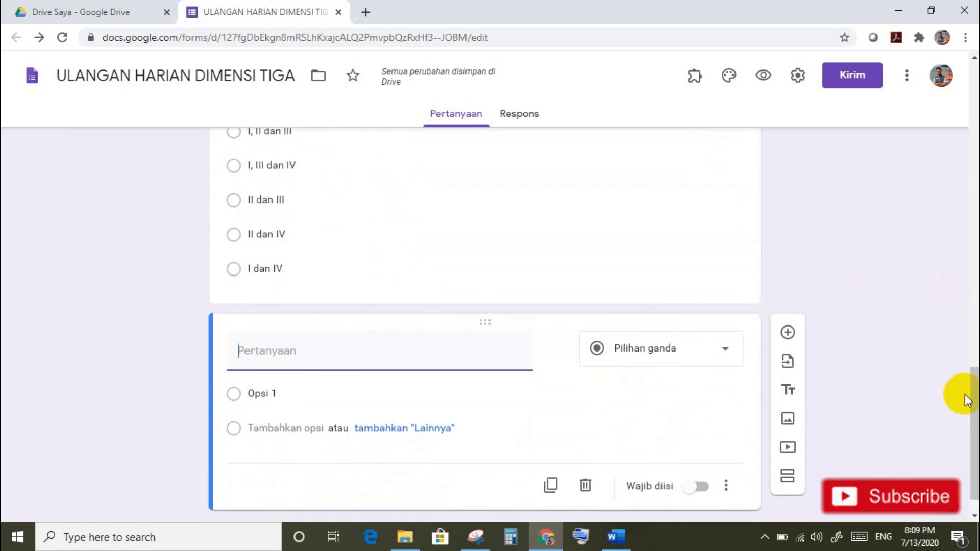
click(624, 531)
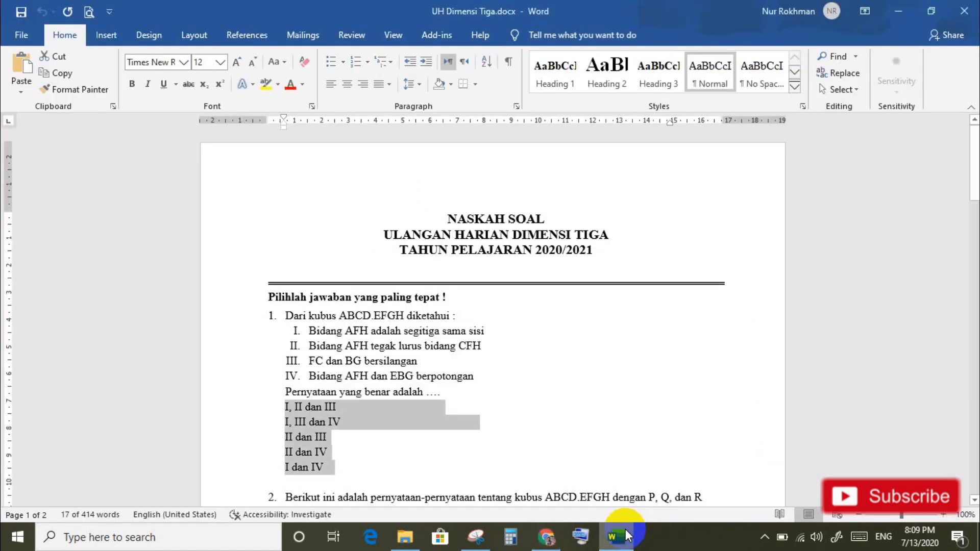
Step: Snip question 2's statement text about cube ABCD.EFGH from the Word document
drag(973, 186, 974, 238)
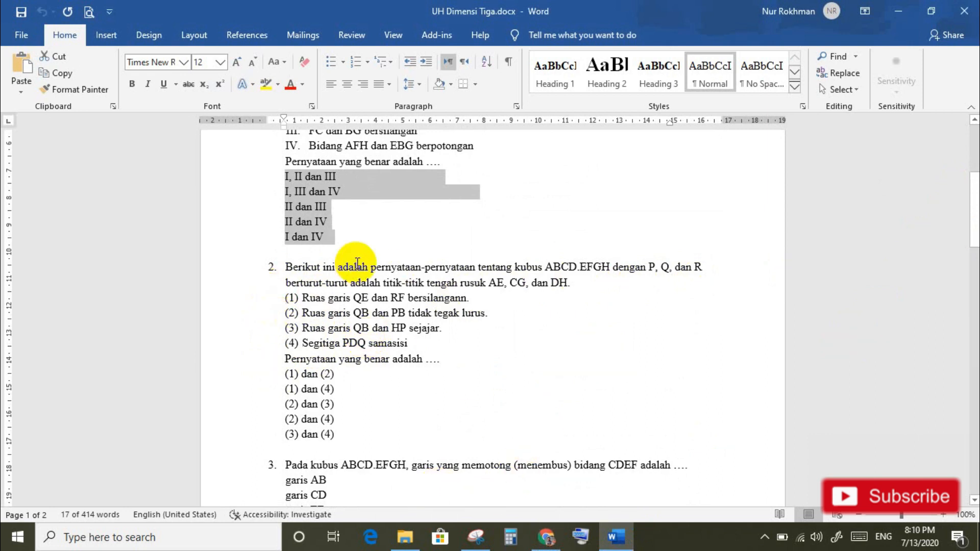
click(474, 546)
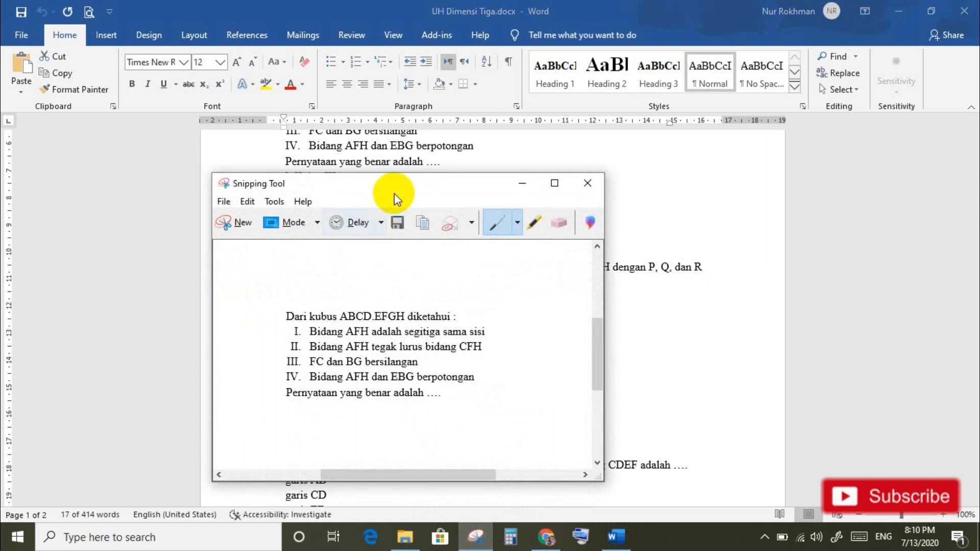
drag(396, 191, 751, 161)
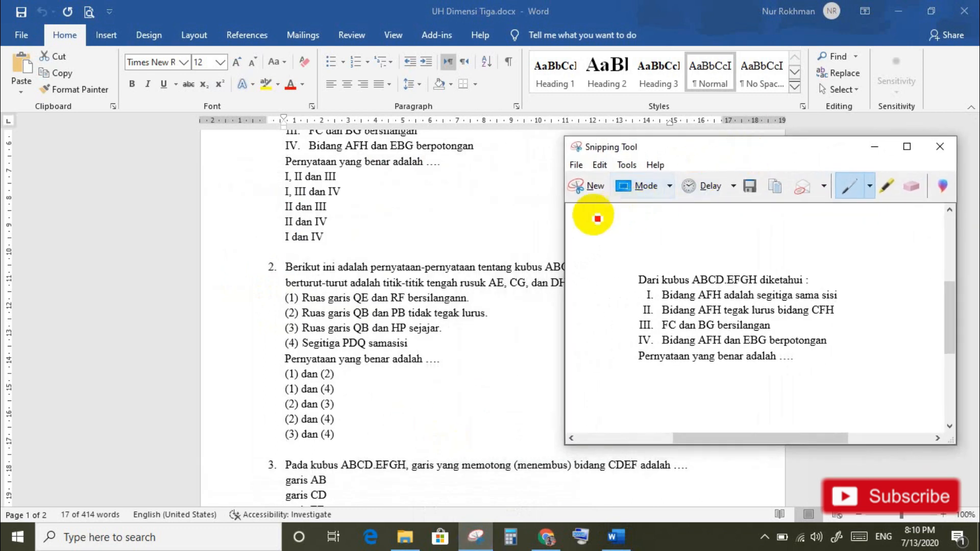
click(593, 185)
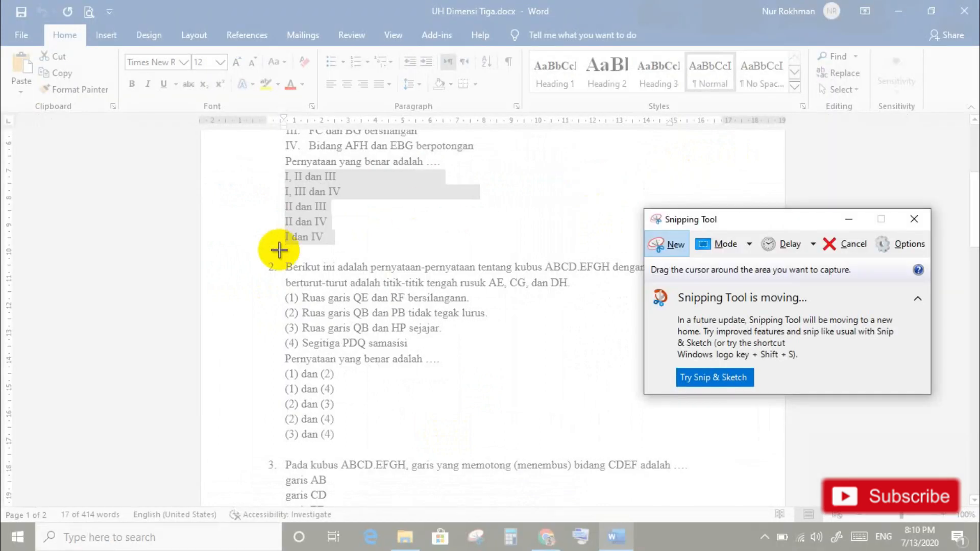
drag(747, 219, 837, 213)
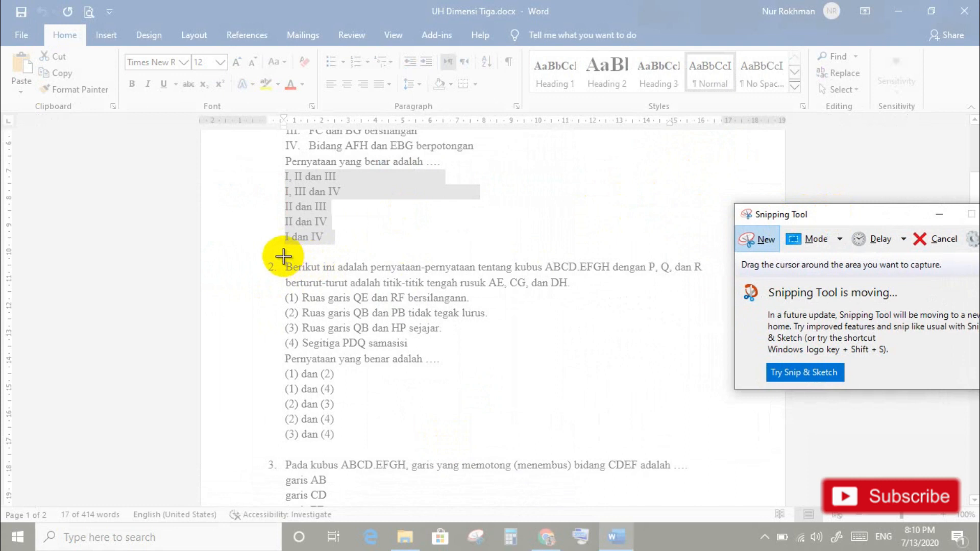
drag(280, 257, 710, 368)
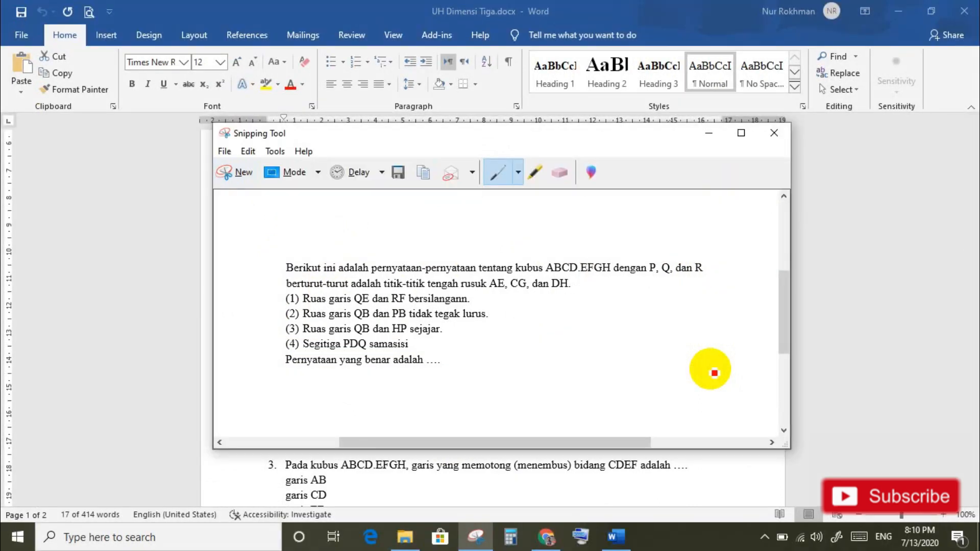
Step: Save the snip as soalno2.PNG in Pictures
click(403, 173)
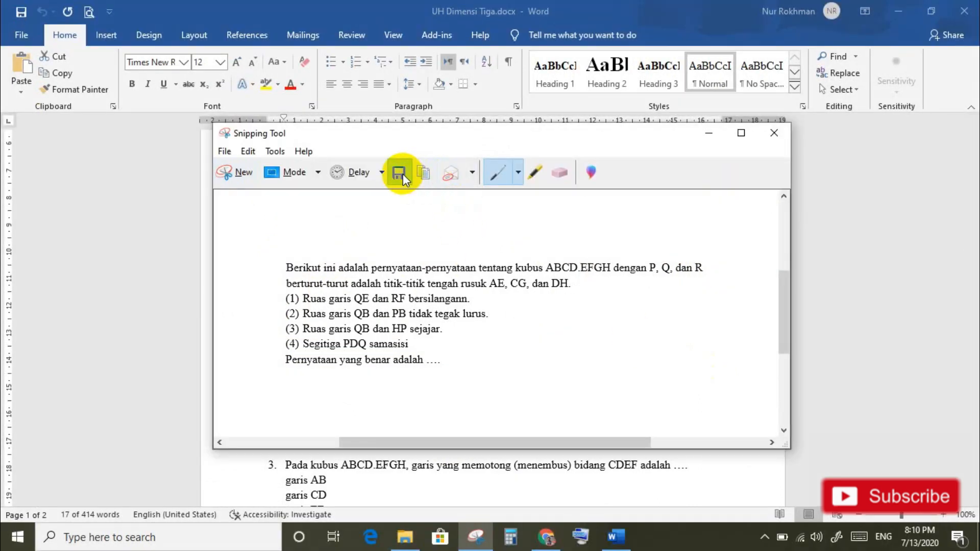
text(s)
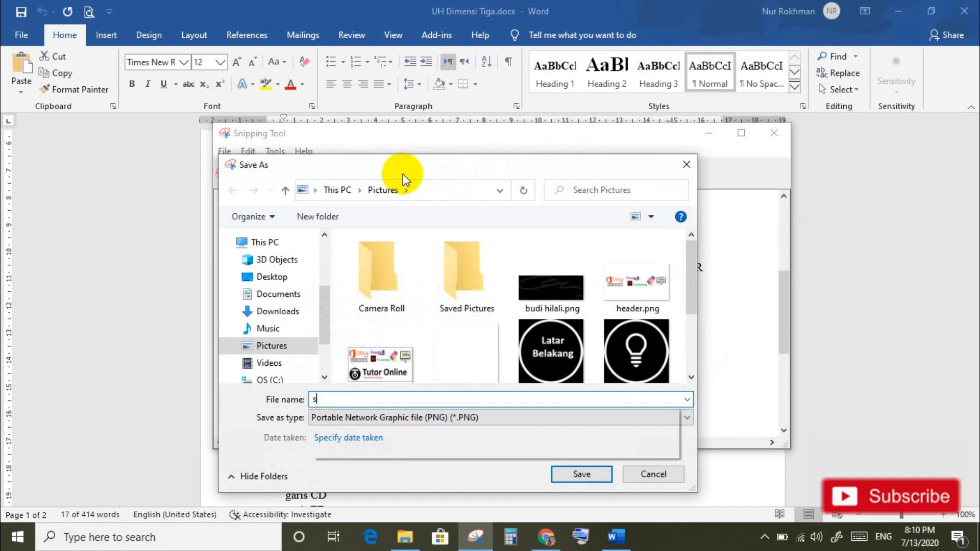
text(oal)
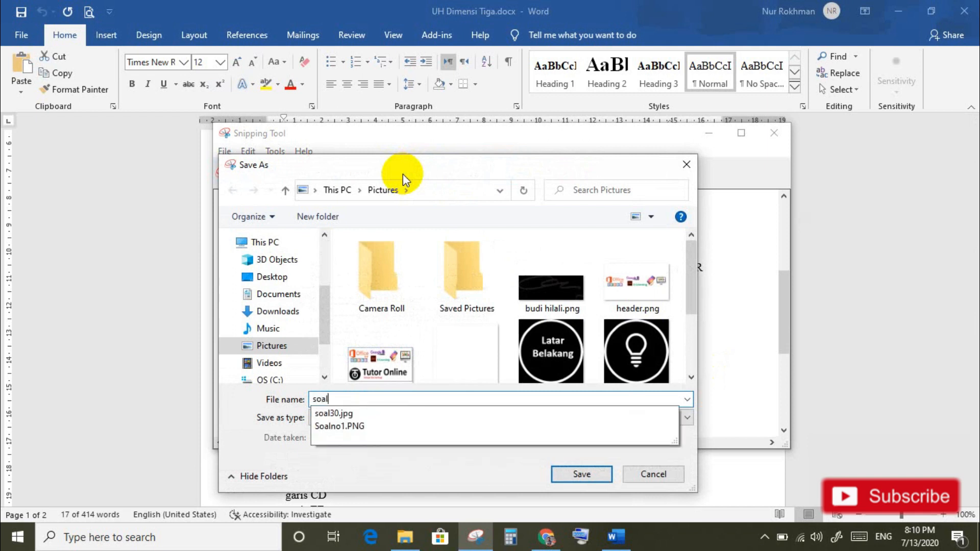
text(no2)
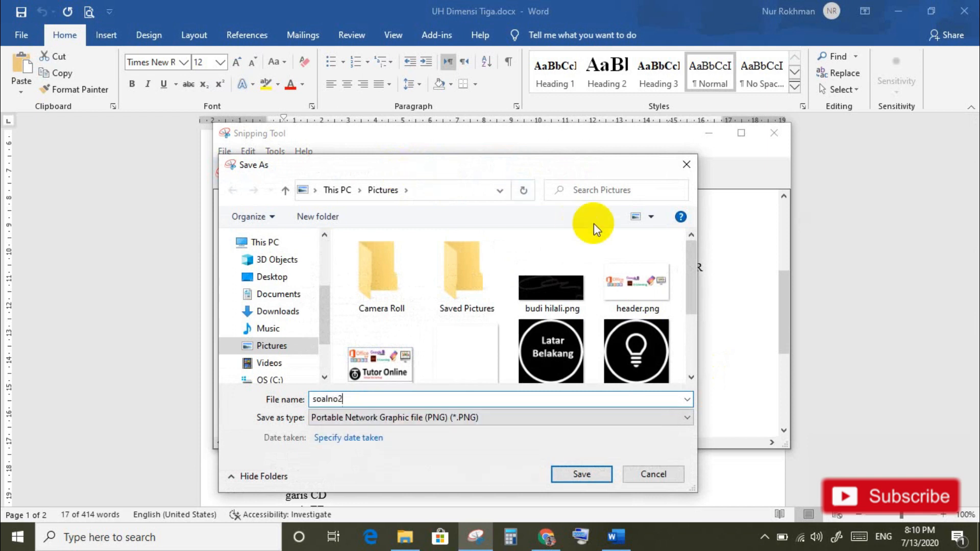
click(583, 474)
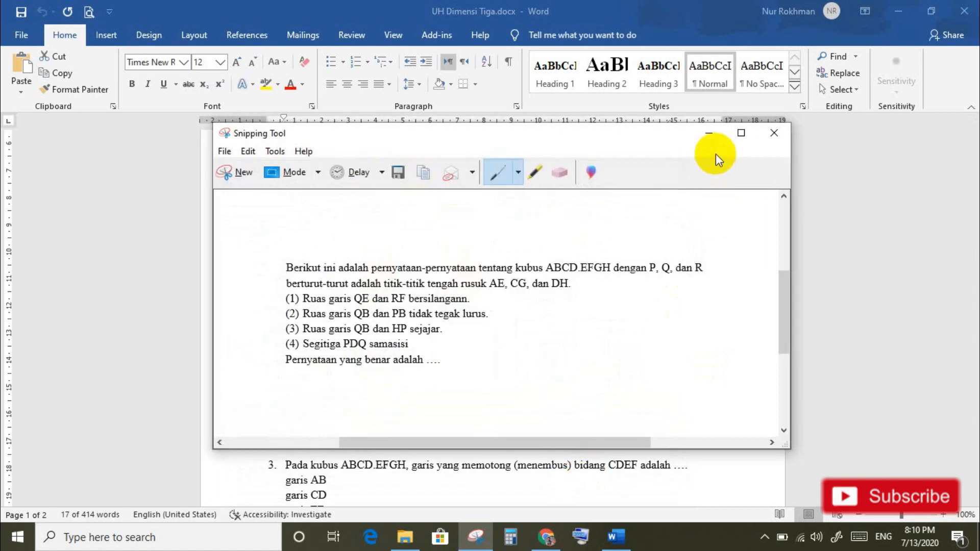
Step: Upload soalno2.PNG as the image of the new multiple-choice question
click(546, 538)
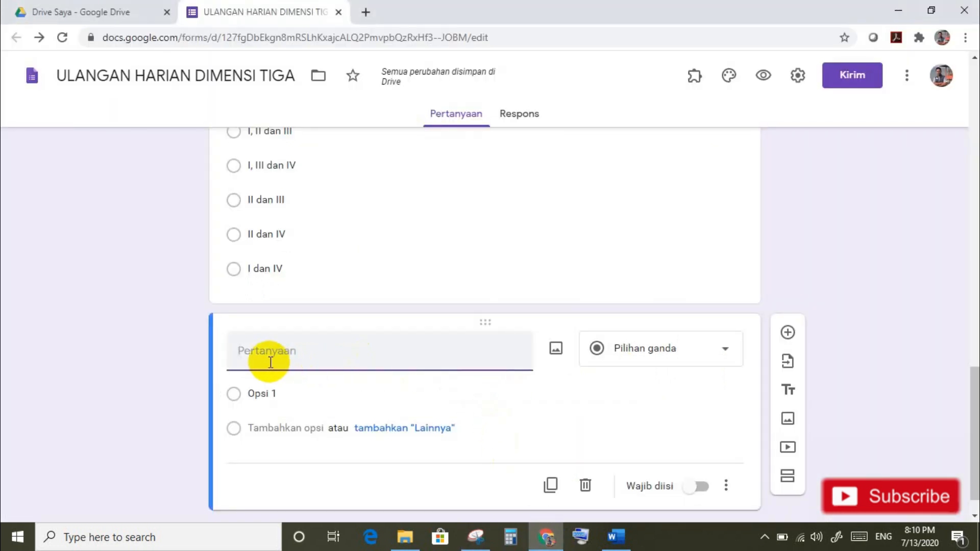
click(557, 351)
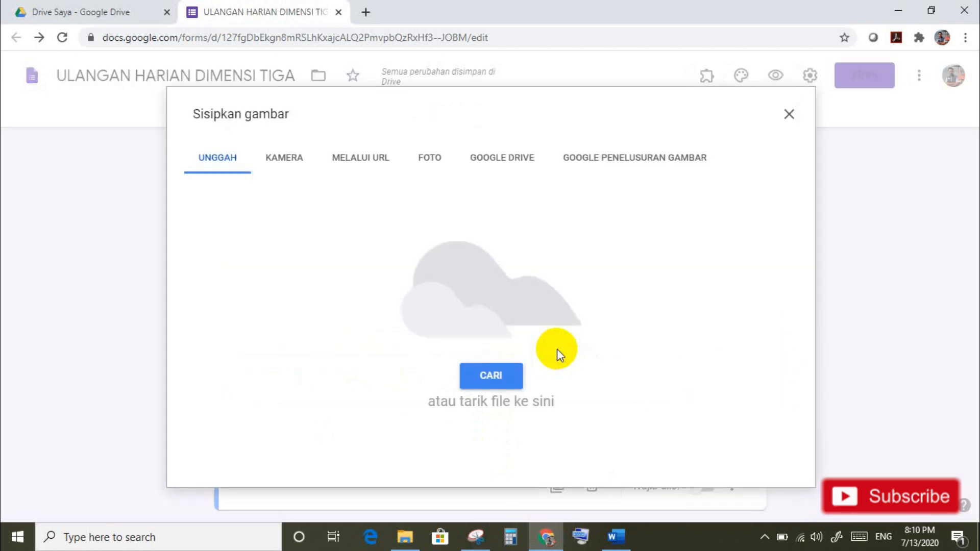
click(502, 378)
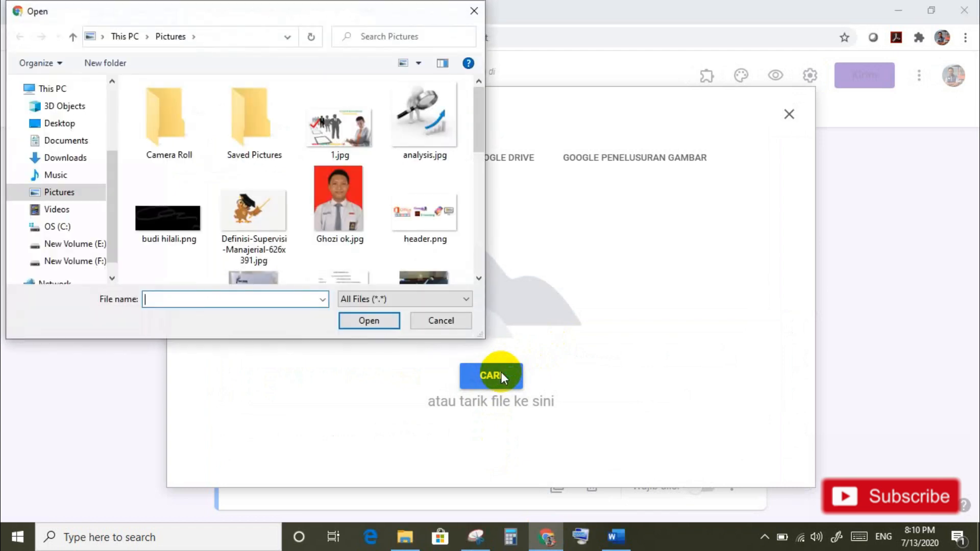
text(soal)
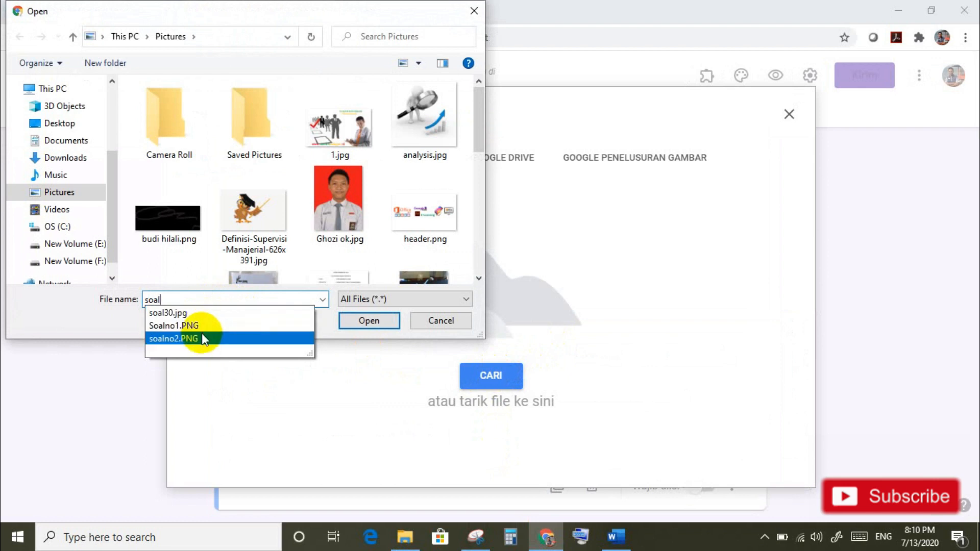
click(201, 332)
click(385, 323)
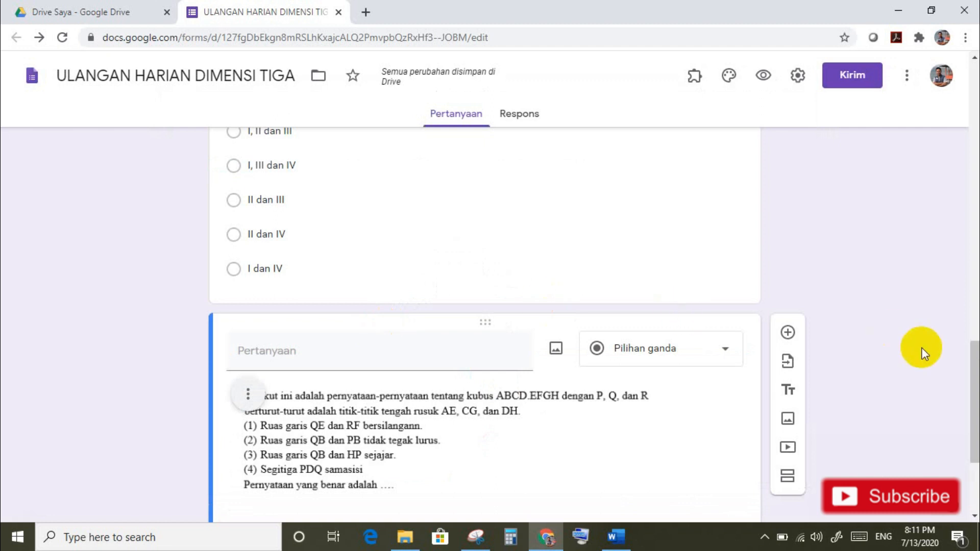
Step: Paste question 2's five answer choices, (1) dan (2) through (3) dan (4), as options
drag(972, 372, 972, 418)
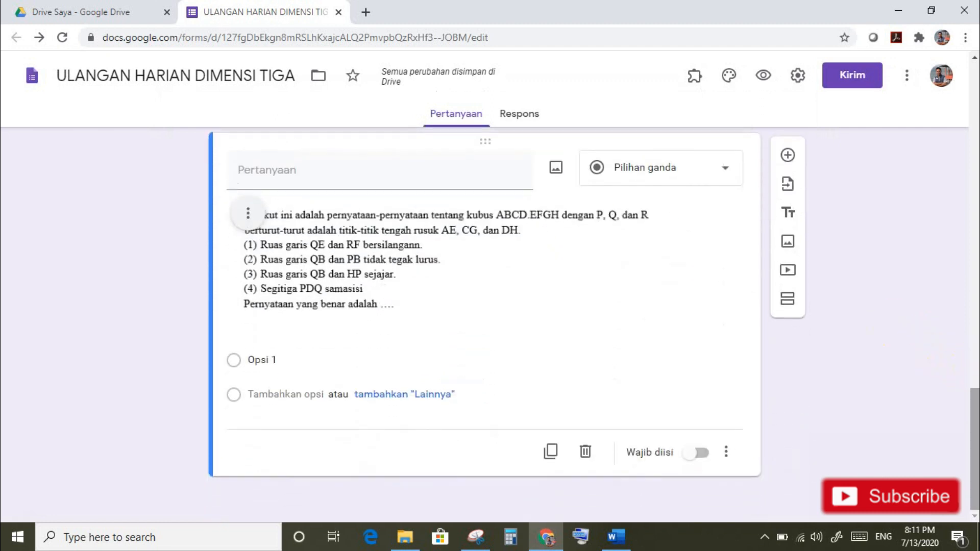
click(615, 542)
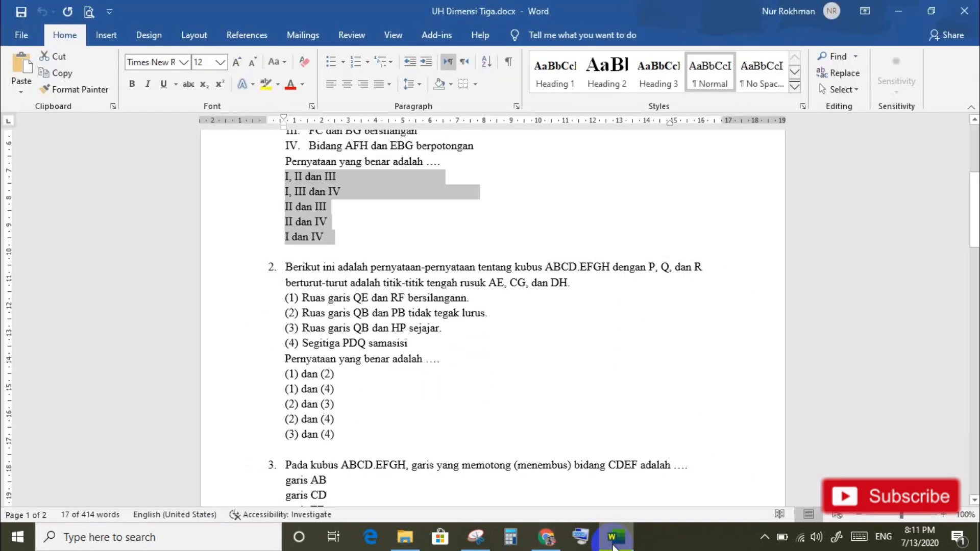
drag(972, 237, 973, 250)
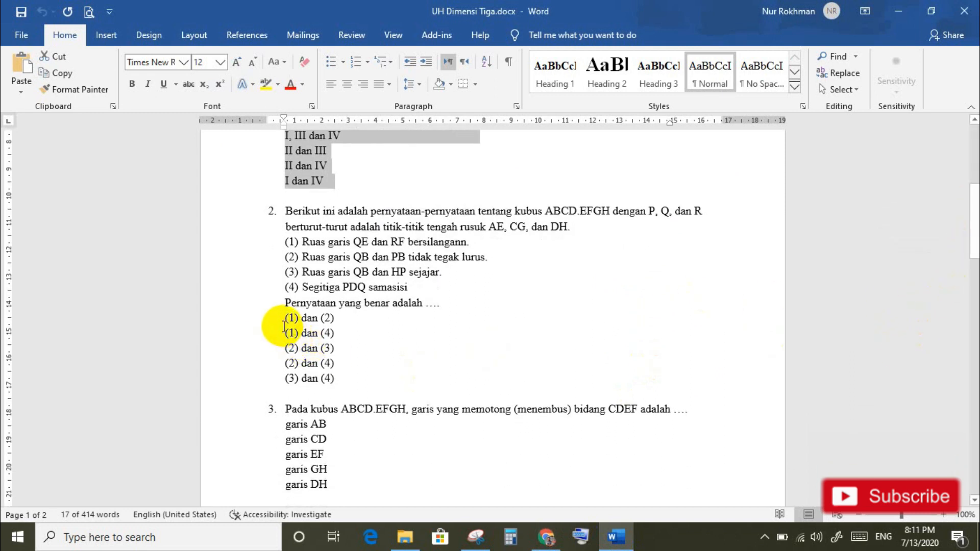
drag(282, 318, 338, 378)
key(ctrl+c)
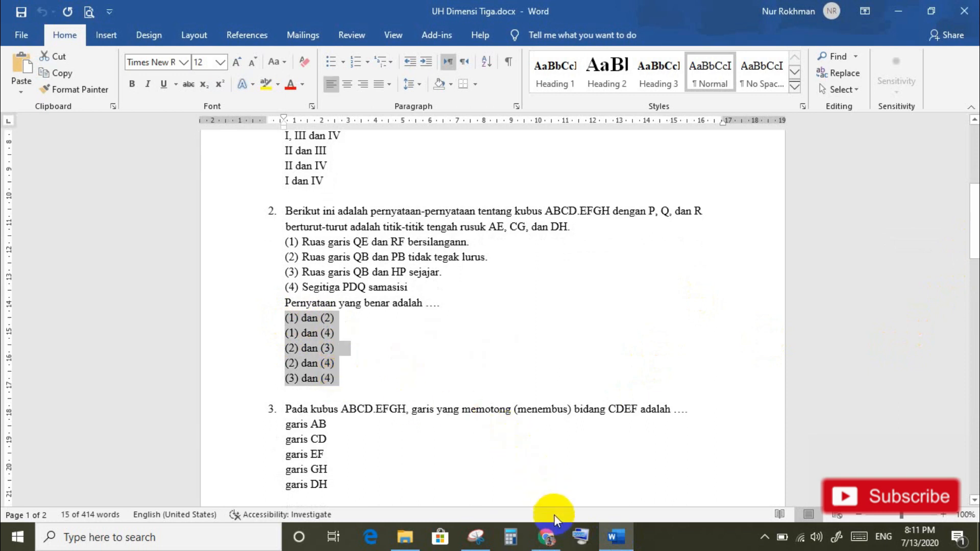
click(547, 540)
click(272, 360)
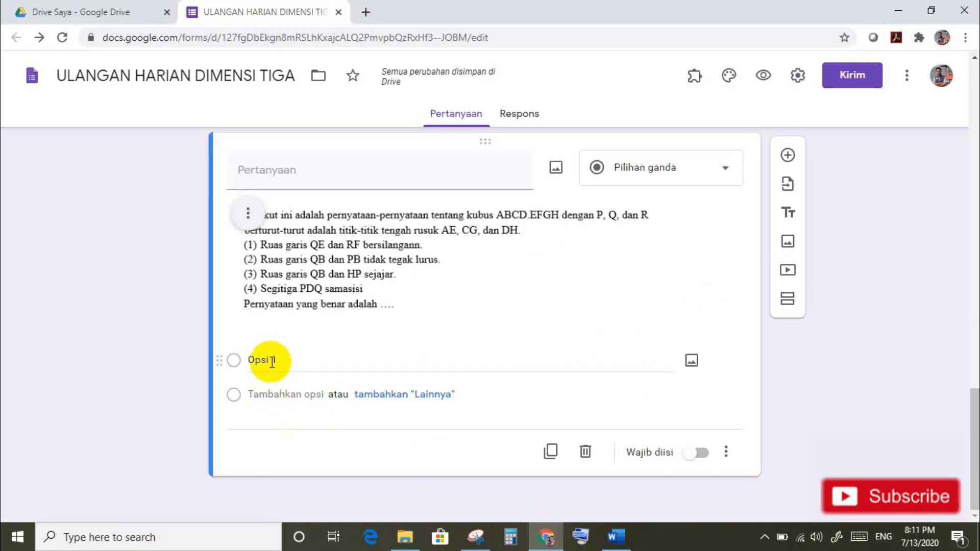
key(ctrl+v)
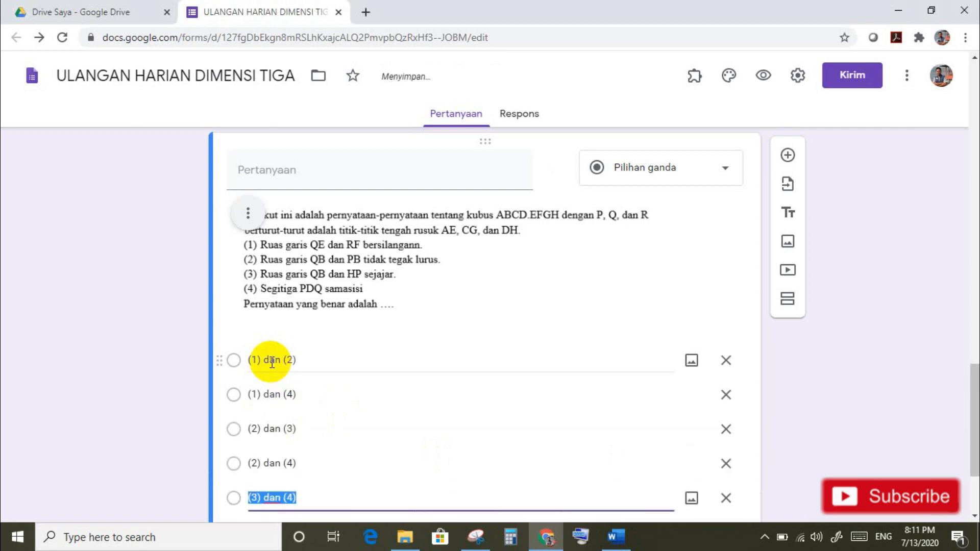
Step: Turn on option shuffling and Wajib diisi for question 2, then add a blank question
drag(974, 393, 971, 430)
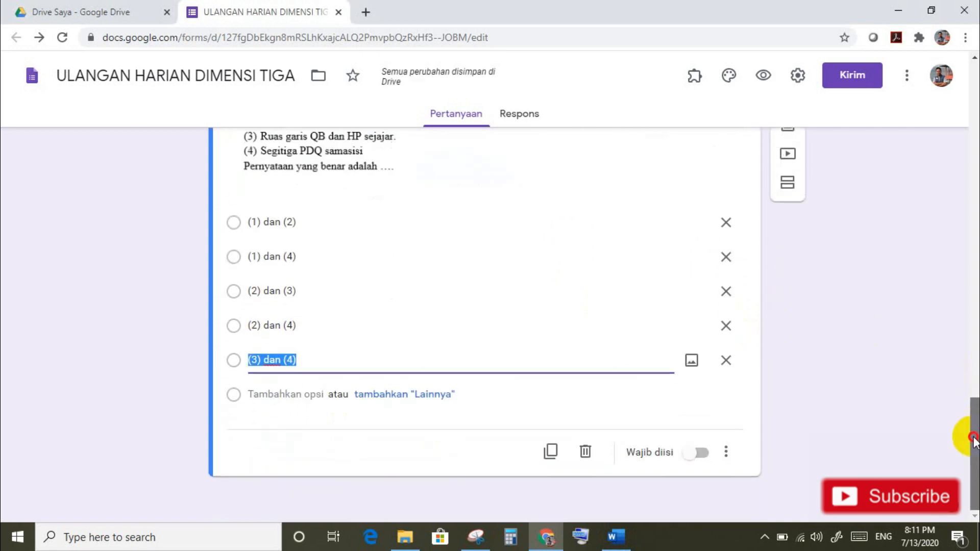
click(728, 452)
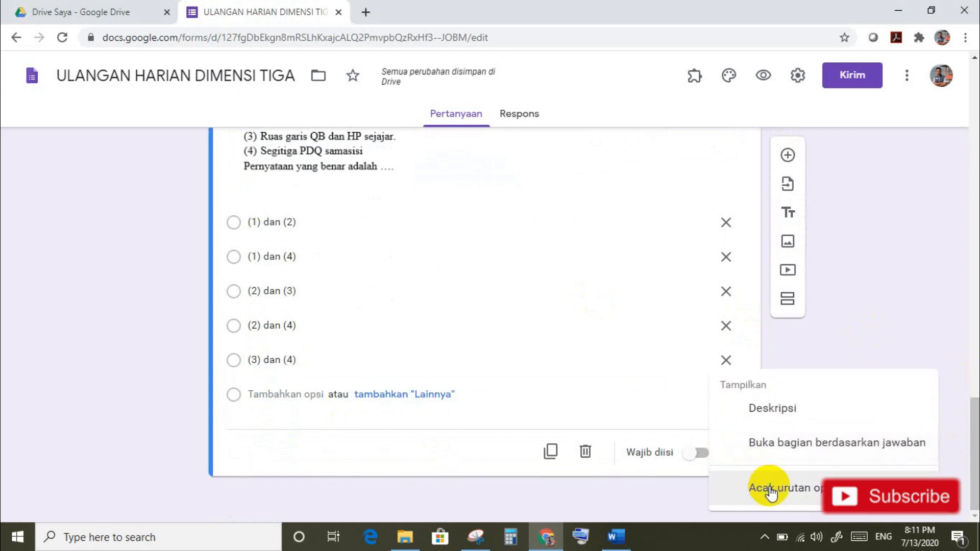
click(771, 491)
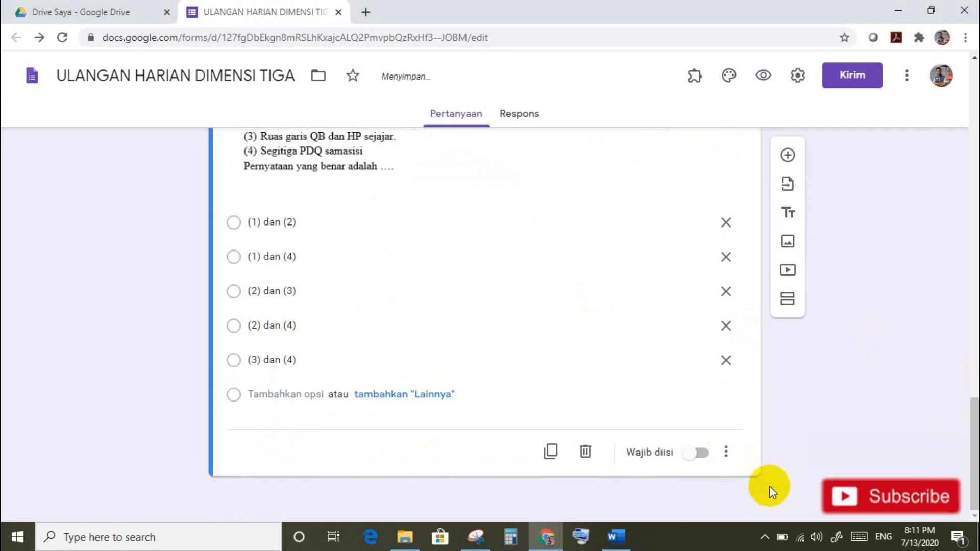
click(702, 453)
click(788, 155)
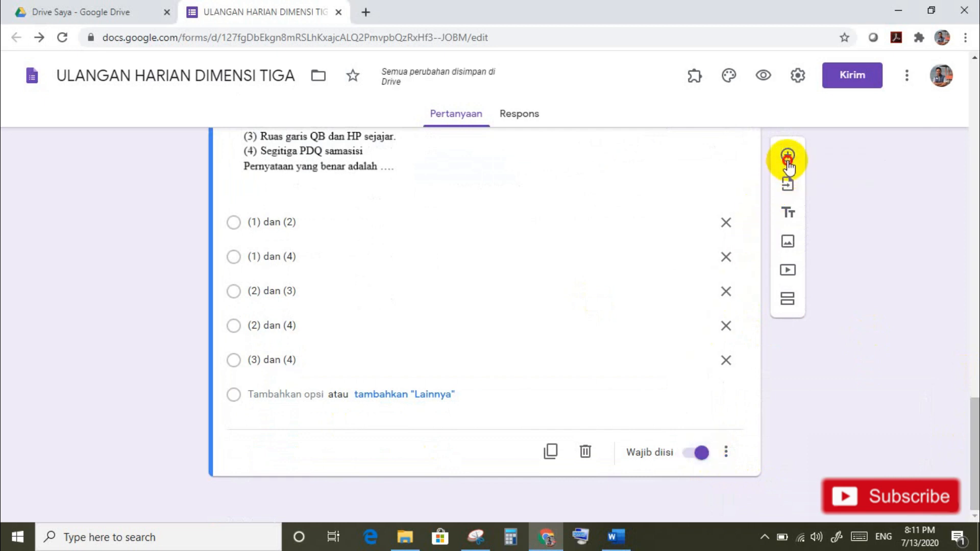
click(616, 537)
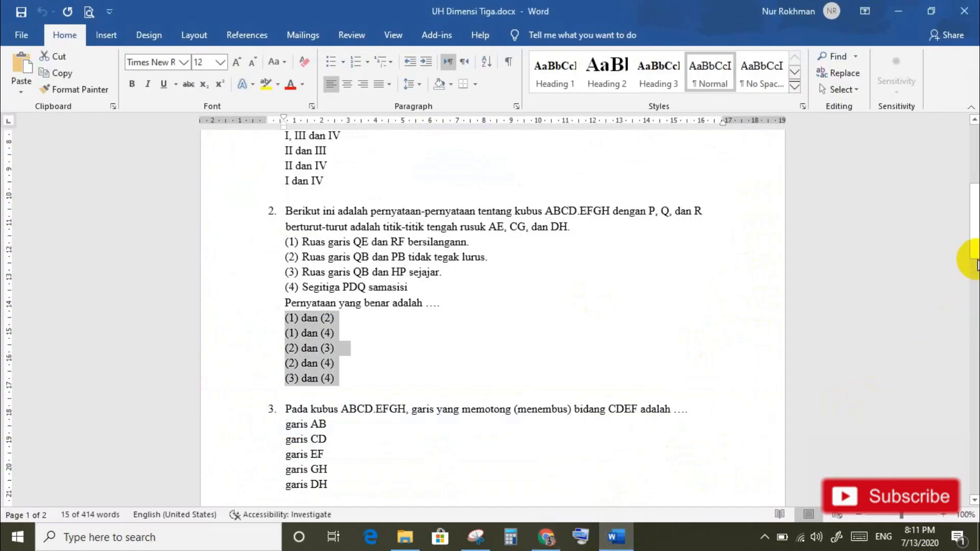
Step: Paste question 3's sentence about cube ABCD.EFGH from Word and delete its '3.' number
drag(975, 258, 962, 308)
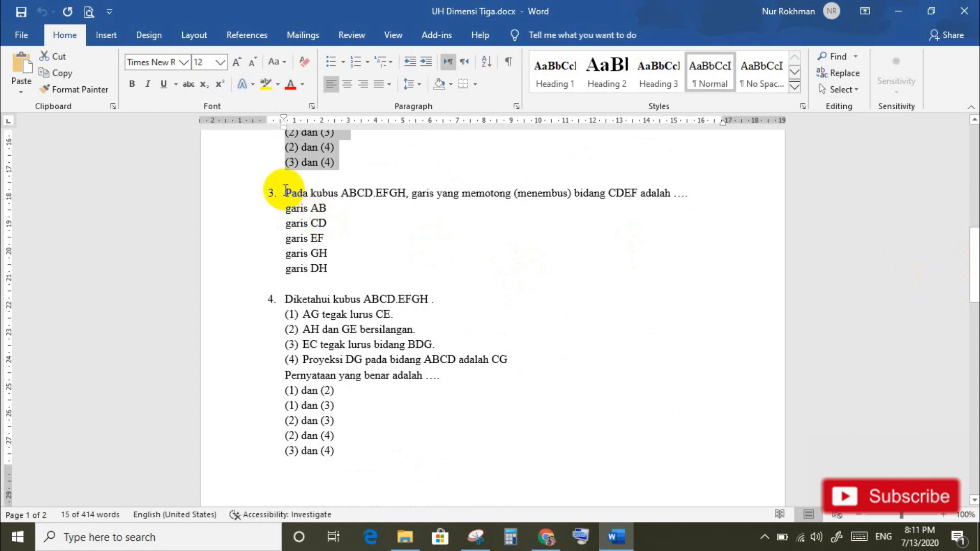
drag(284, 191, 690, 192)
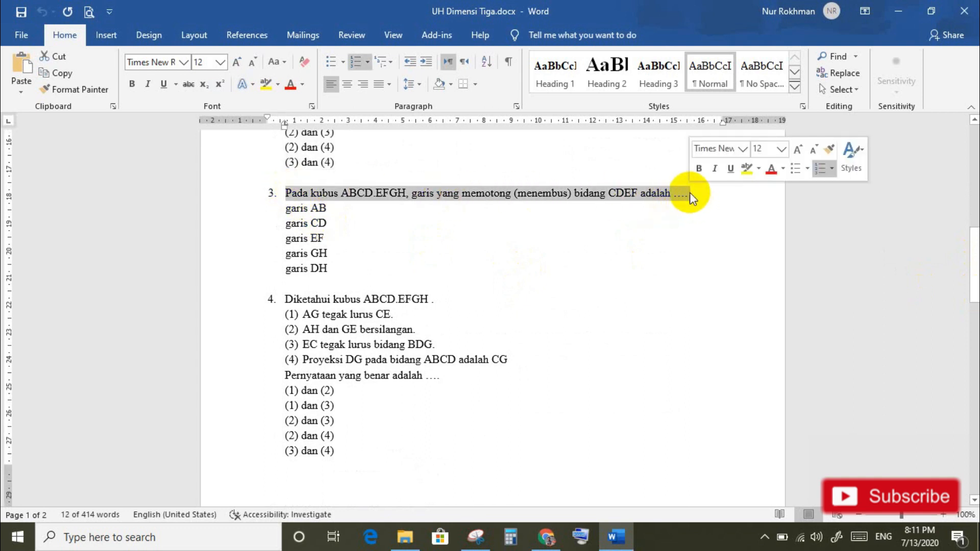
click(546, 535)
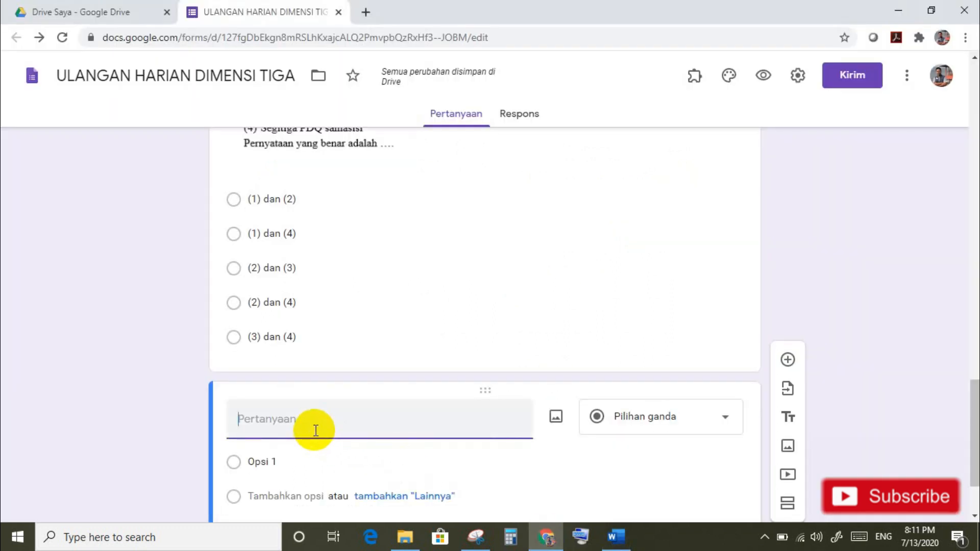
text(3.	Pada kubus ABCD.EFGH, garis yang memotong (menembus) bidang CDEF adalah ....)
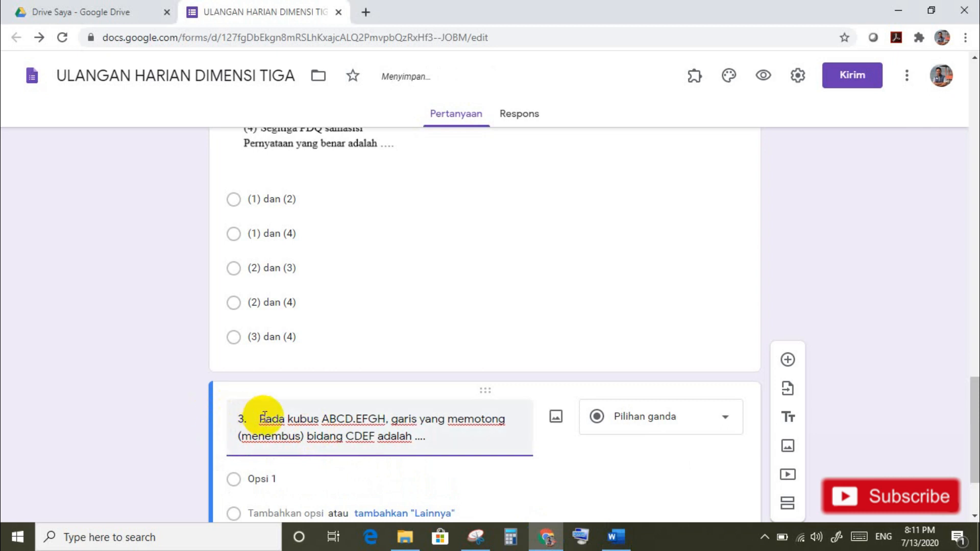
key(BackSpace)
key(BackSpace)
key(BackSpace)
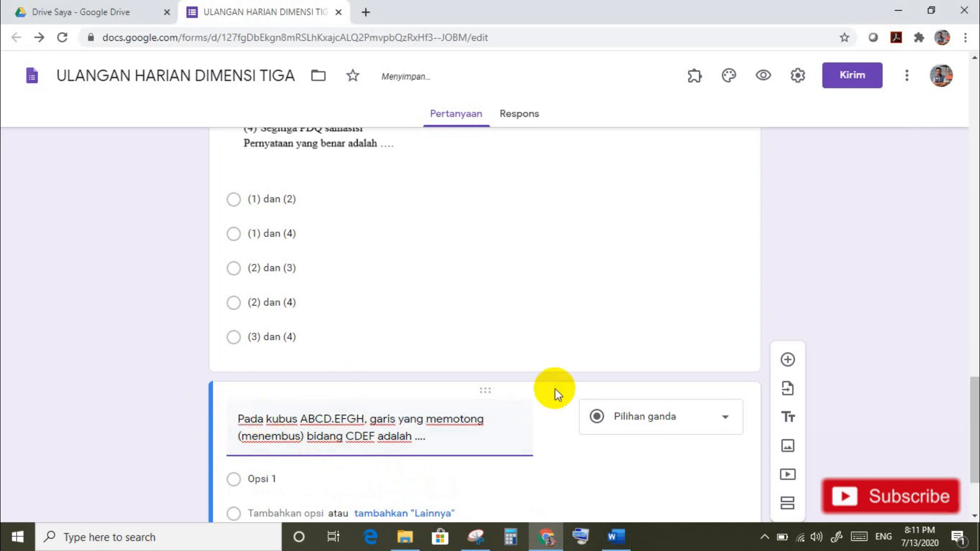
Step: Paste the five answers, garis AB to garis DH, as question 3's options
scroll(975, 411, down, 1)
scroll(975, 411, down, 1)
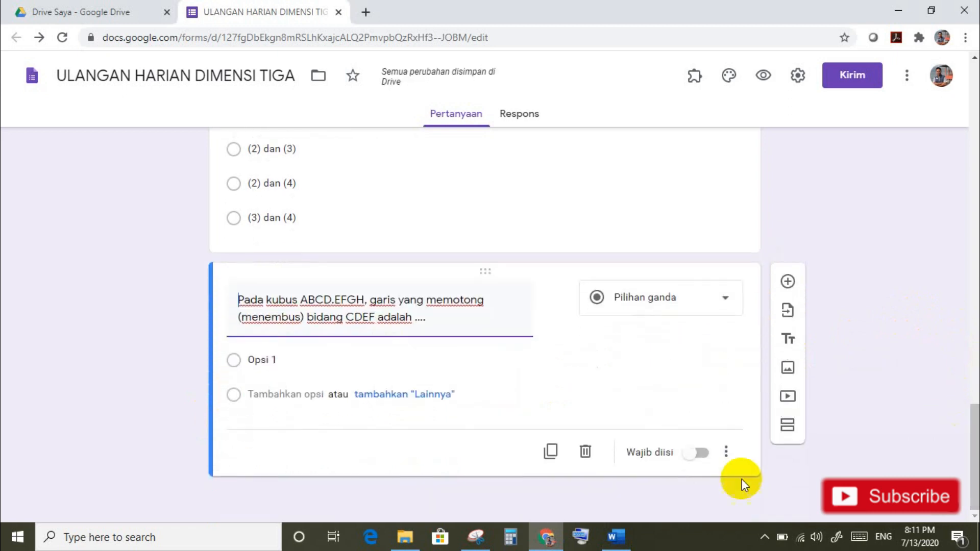
click(630, 531)
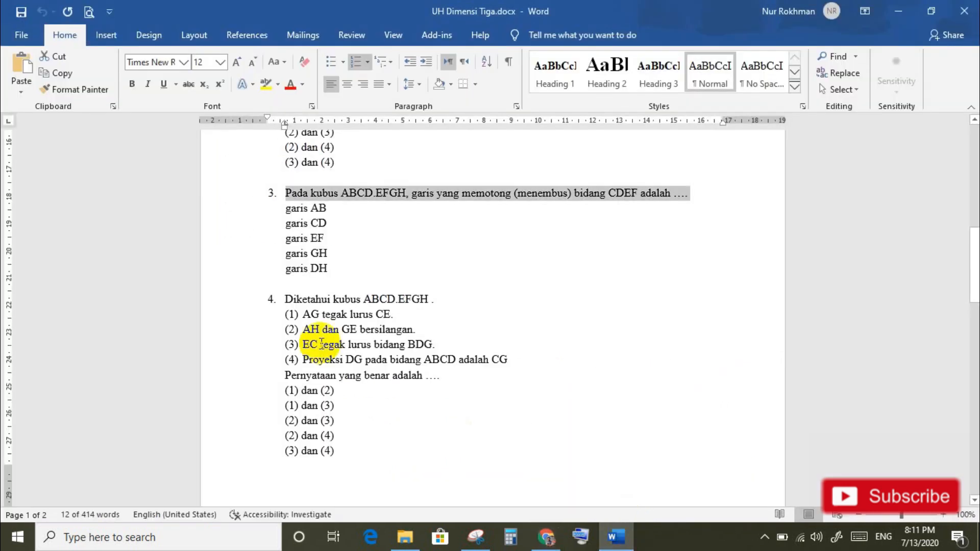
drag(286, 211, 329, 272)
key(ctrl+c)
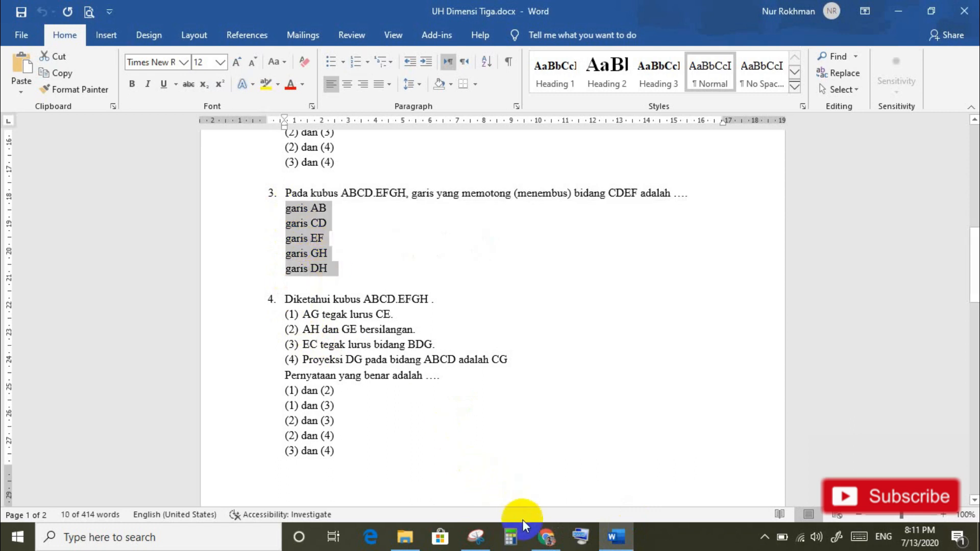
click(546, 536)
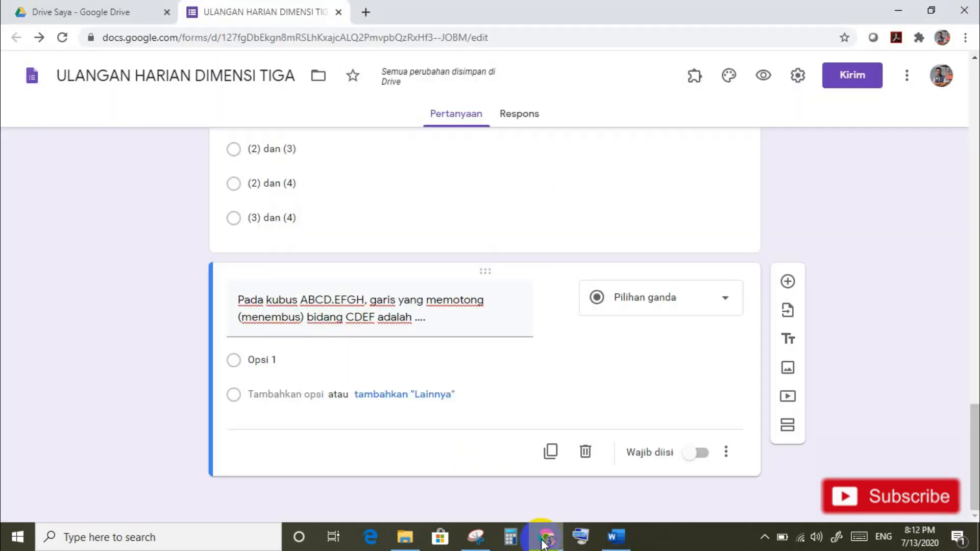
click(269, 359)
key(ctrl+v)
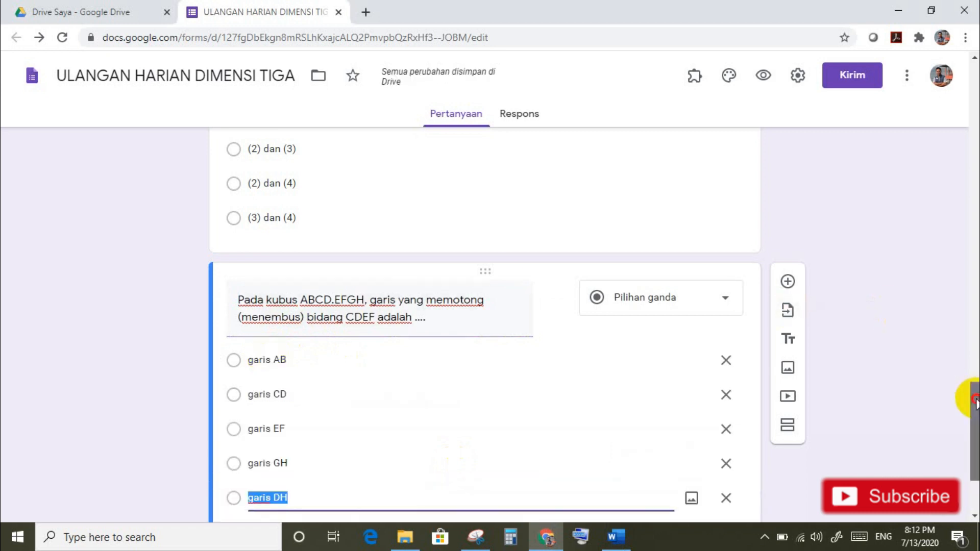
Step: Shuffle question 3's option order, make it required, and add a blank question
drag(969, 400, 975, 431)
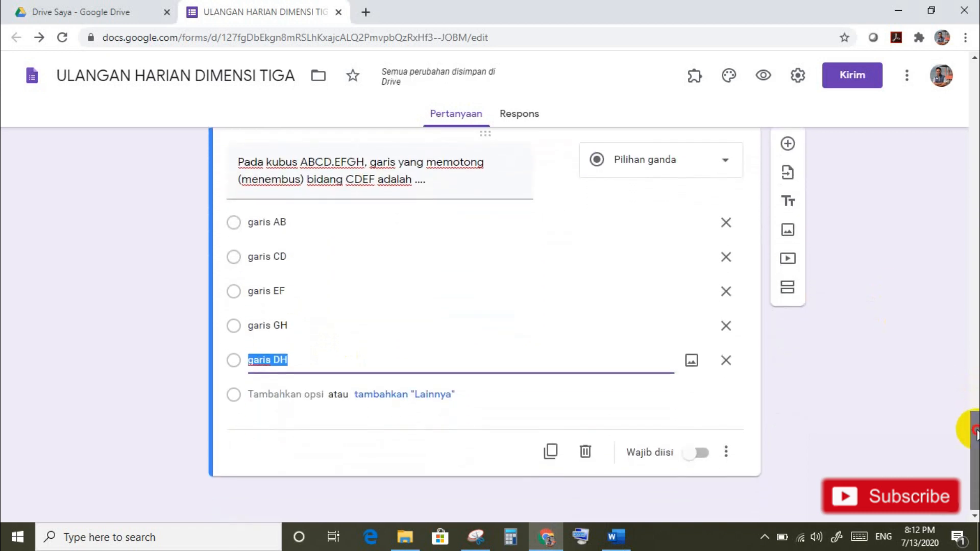
click(725, 452)
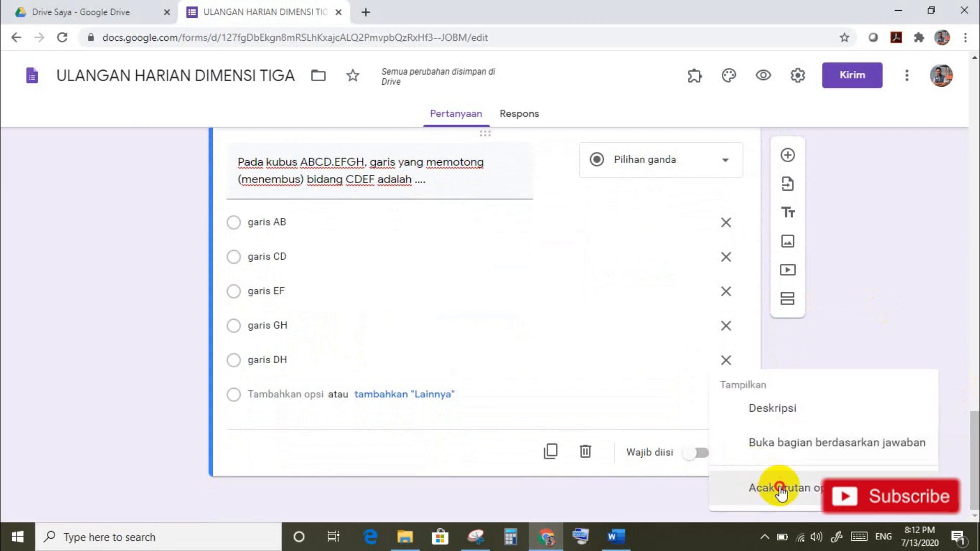
click(779, 487)
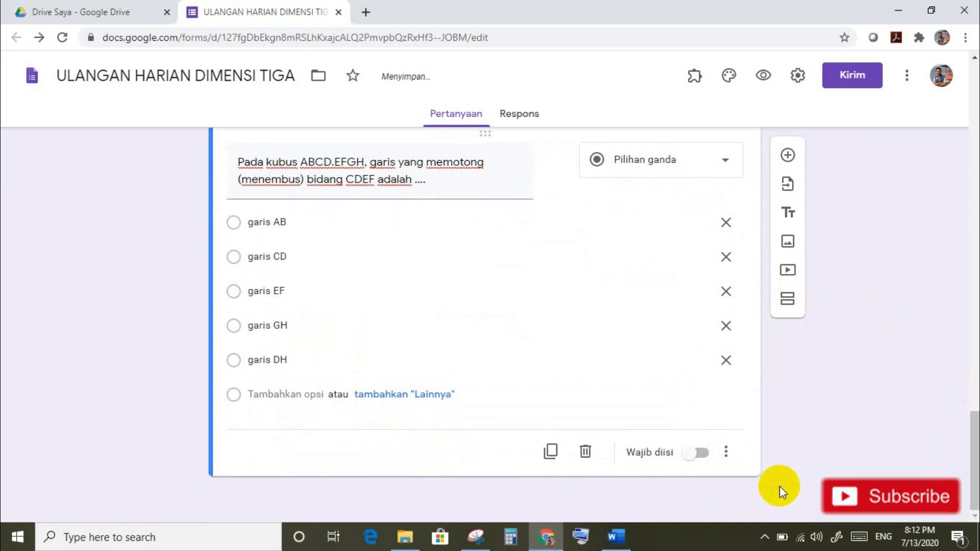
click(703, 454)
click(789, 156)
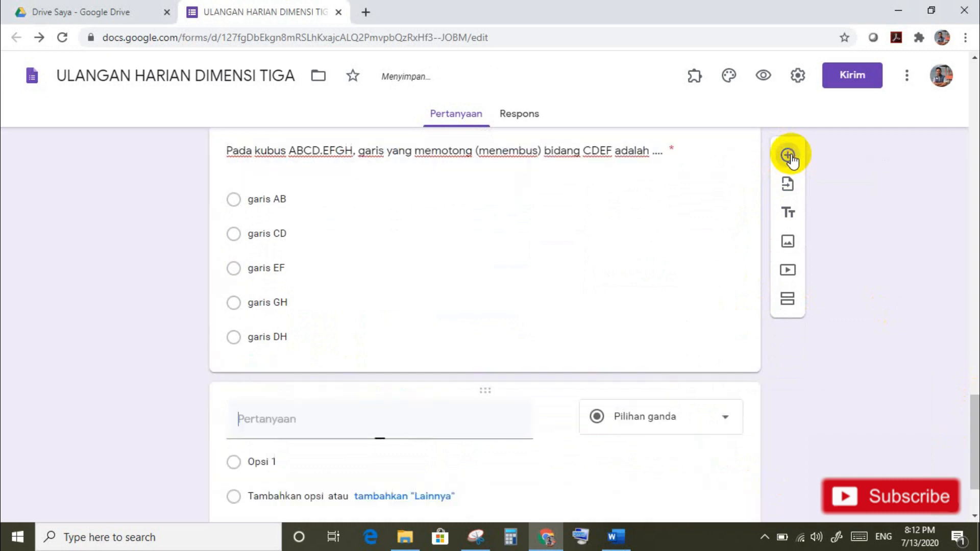
Step: Capture question 4's cube ABCD.EFGH statements from Word with Snipping Tool
click(611, 541)
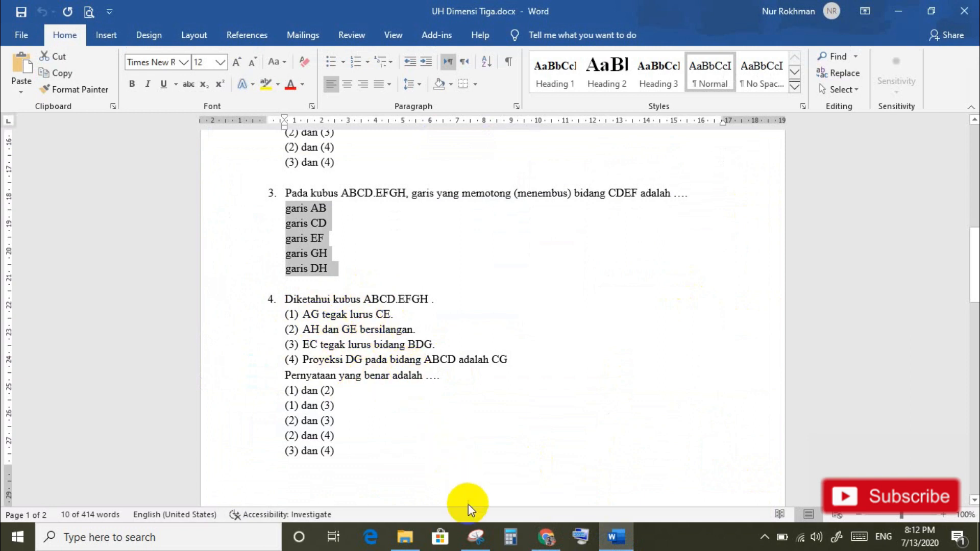
click(475, 536)
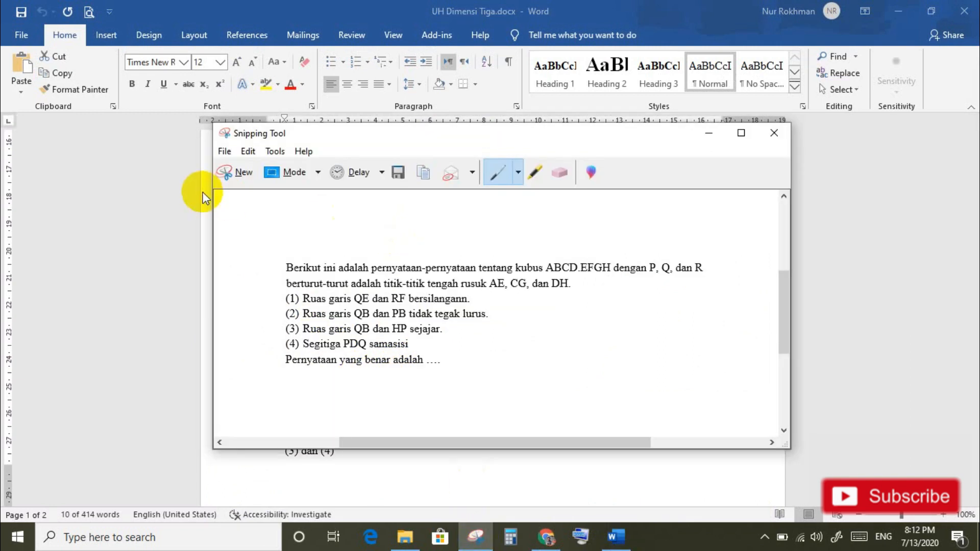
click(233, 171)
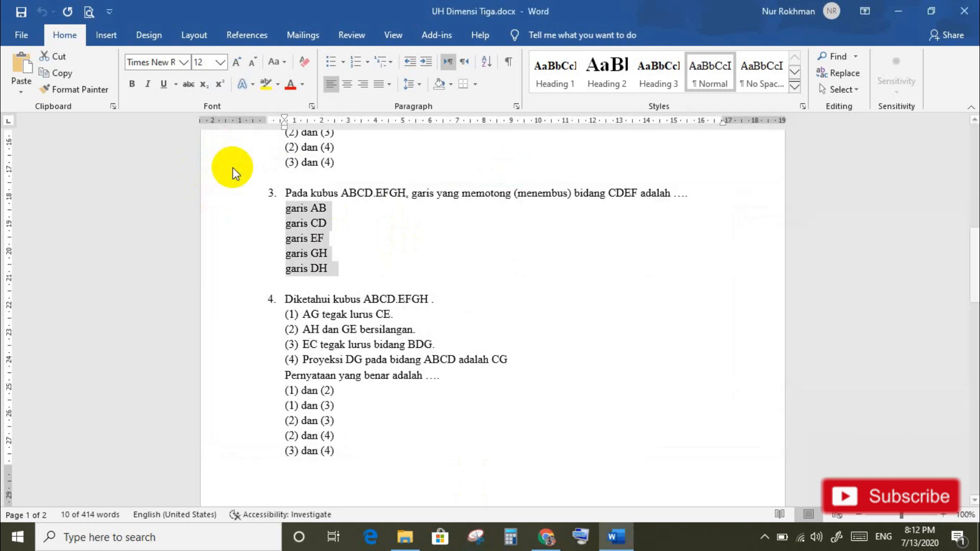
drag(281, 290, 522, 384)
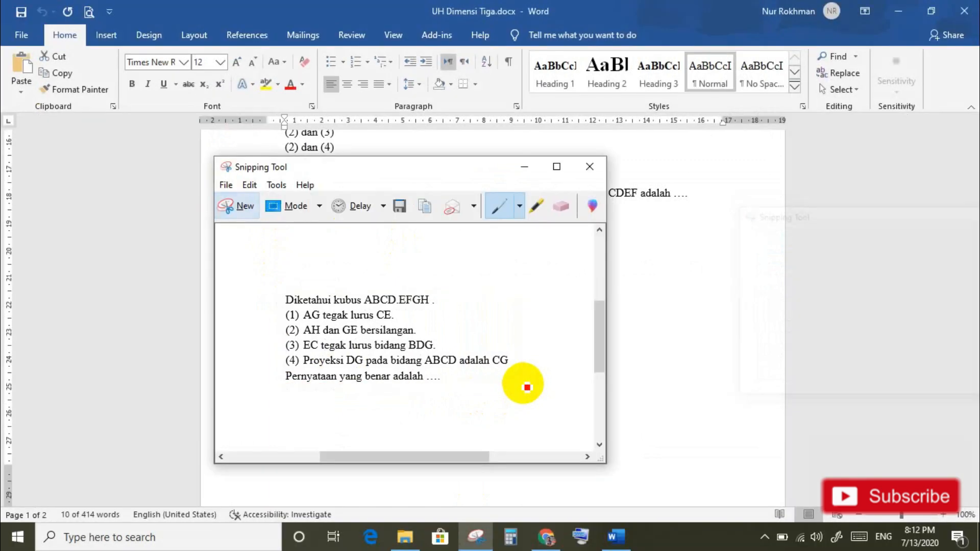
Step: Save the snip as soalno4 in Pictures and return to the form
click(399, 207)
text(so)
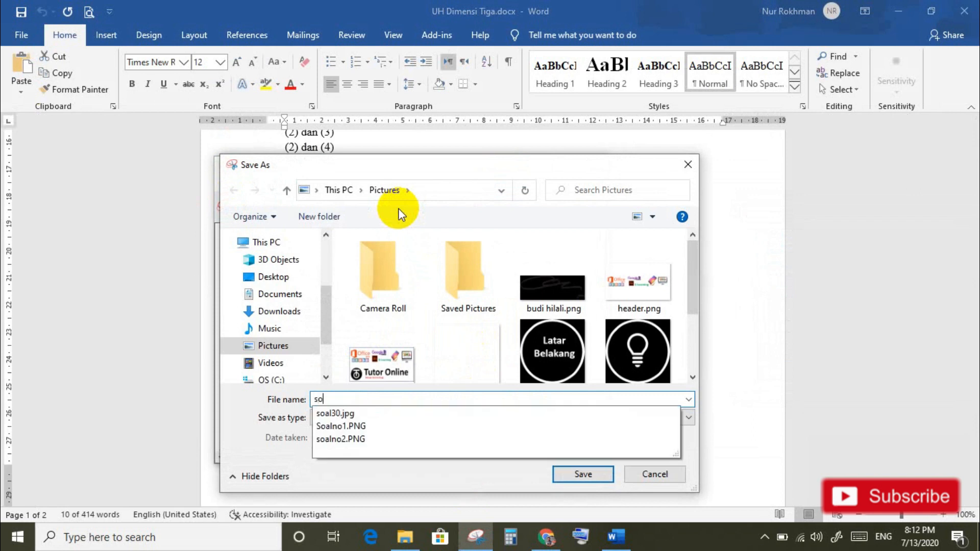
text(alno4)
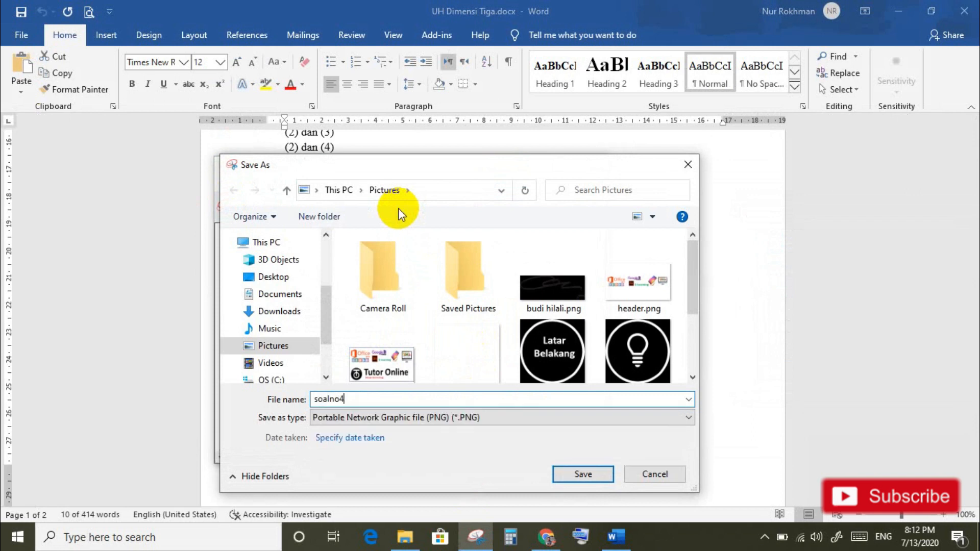
click(593, 476)
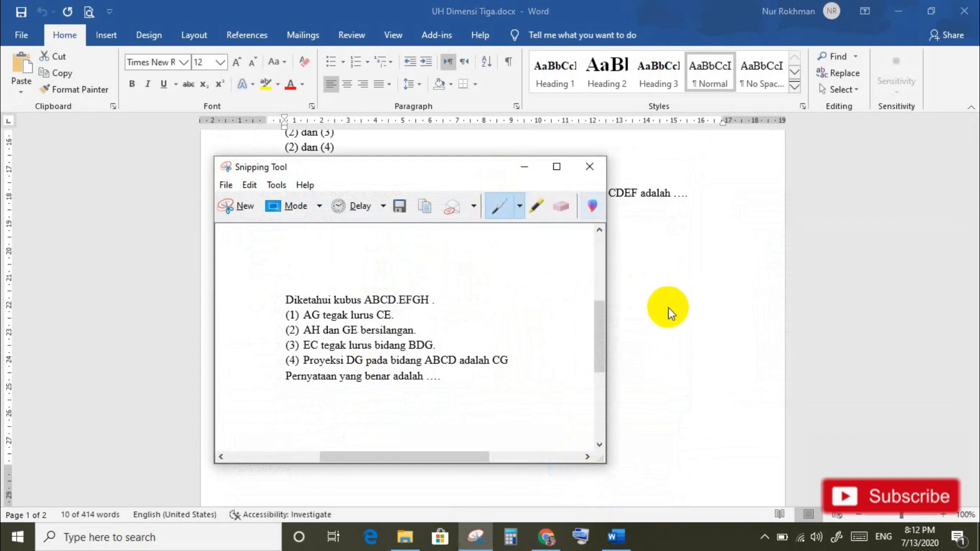
click(547, 536)
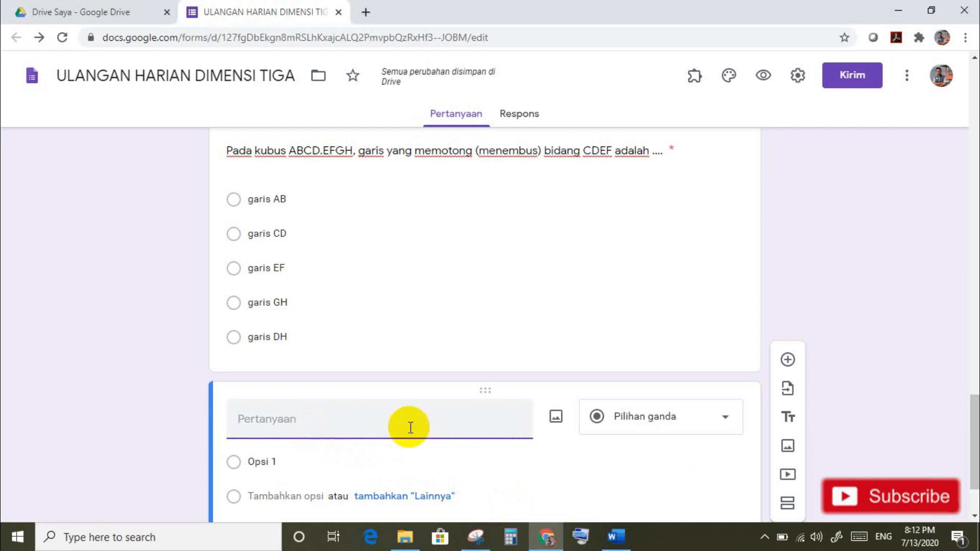
Step: Upload soalno4.PNG from the computer as the blank question's image
click(556, 419)
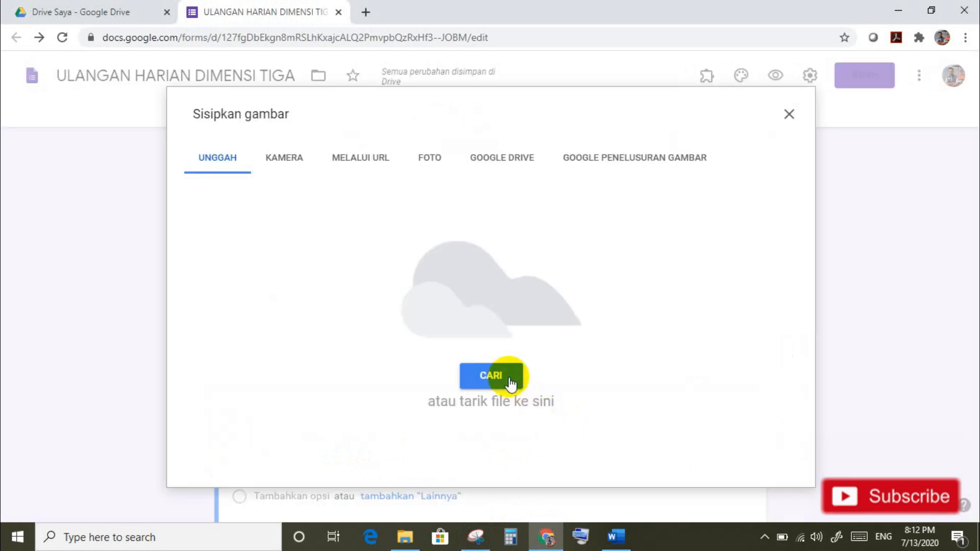
click(507, 376)
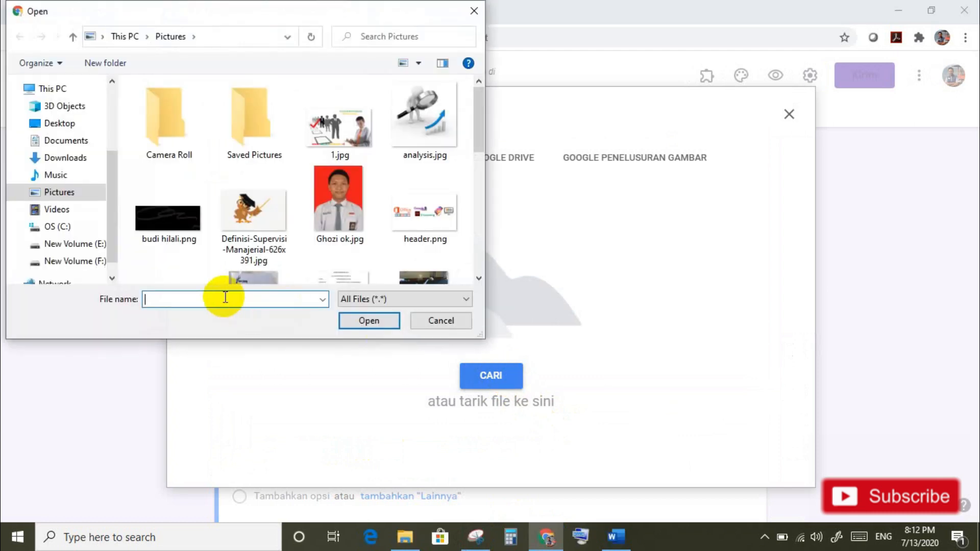
text(soal)
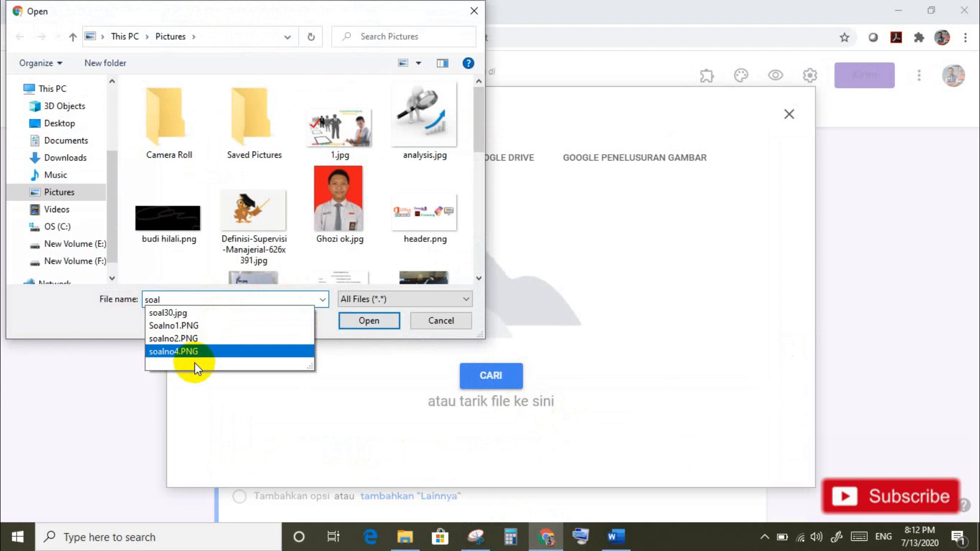
click(174, 352)
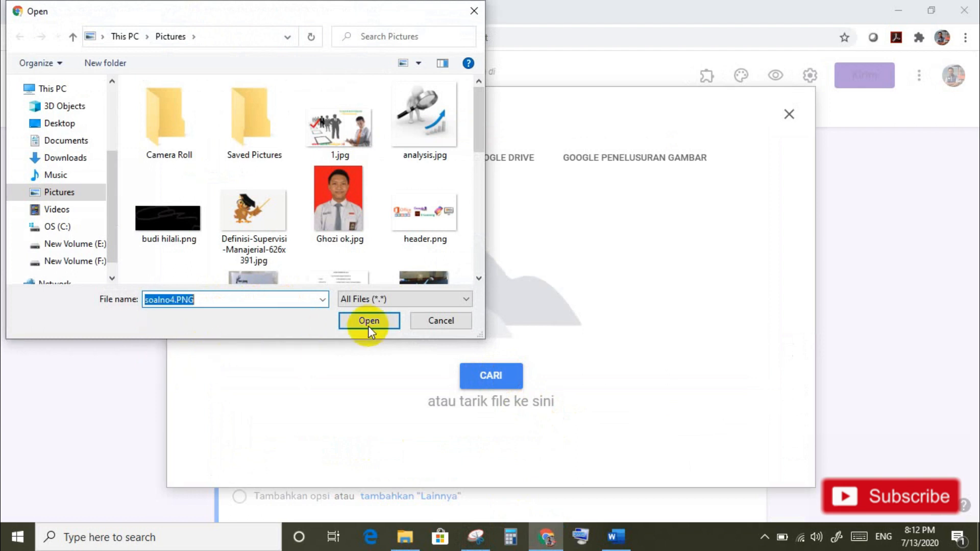
click(387, 324)
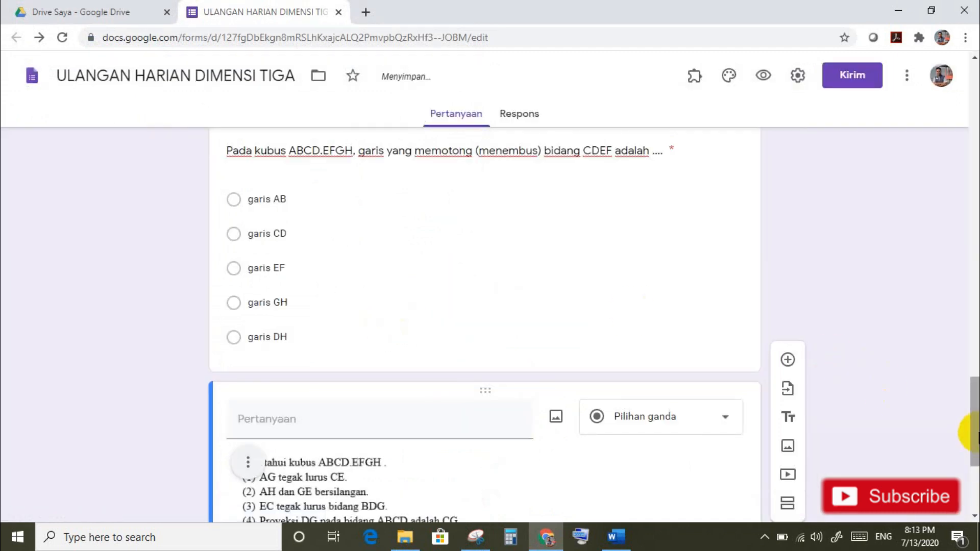
Step: Paste the five answers, (1) dan (2) to (3) dan (4), as question 4's options
drag(976, 434, 975, 482)
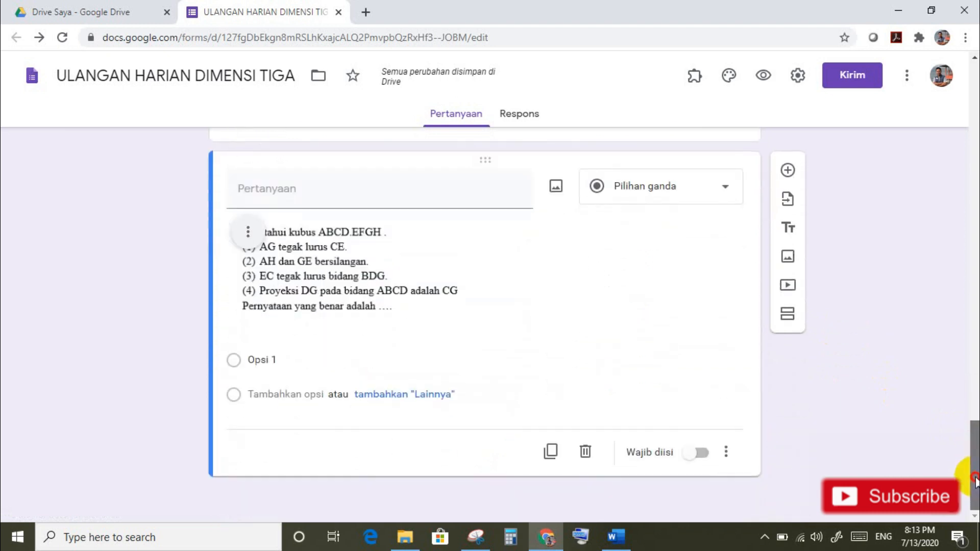
mouse_move(617, 525)
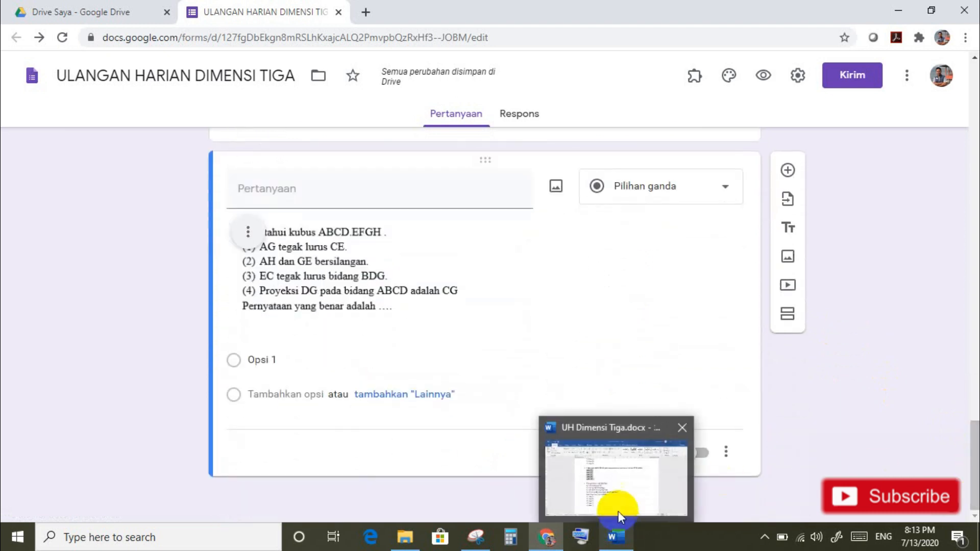
click(618, 498)
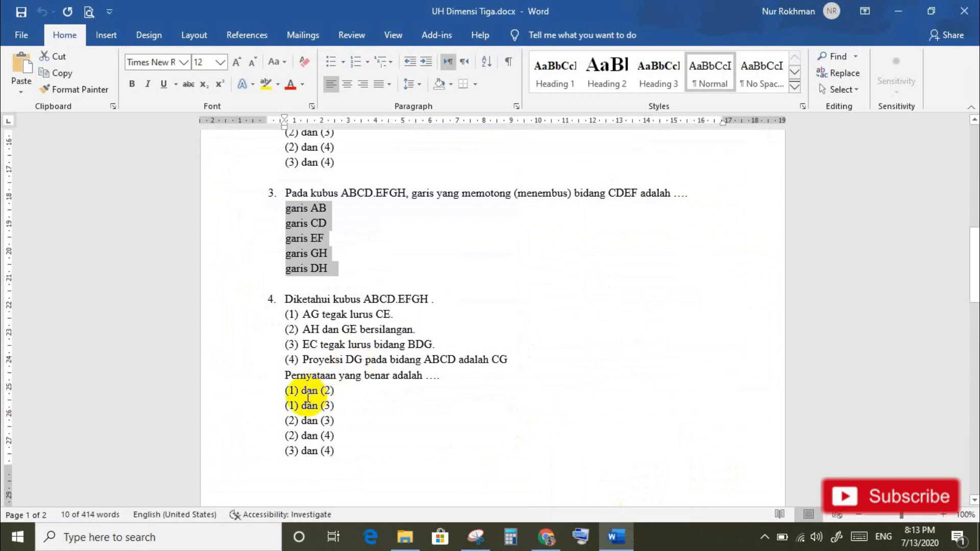
drag(285, 392, 337, 450)
key(ctrl+c)
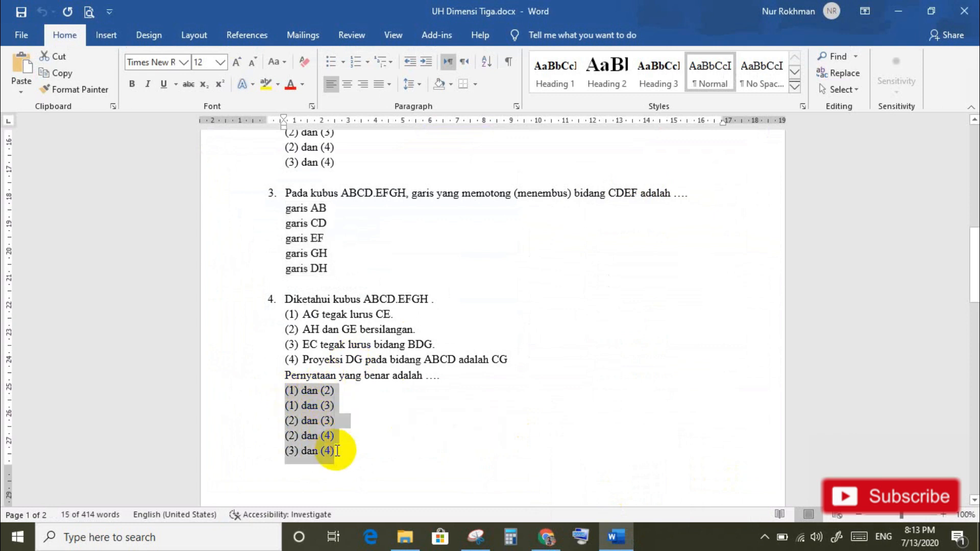
click(548, 531)
click(284, 360)
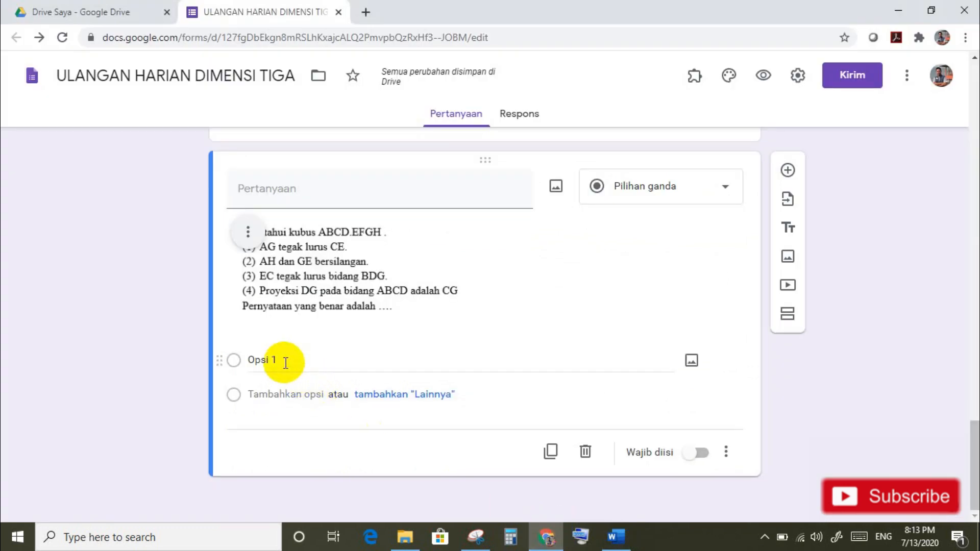
key(ctrl+v)
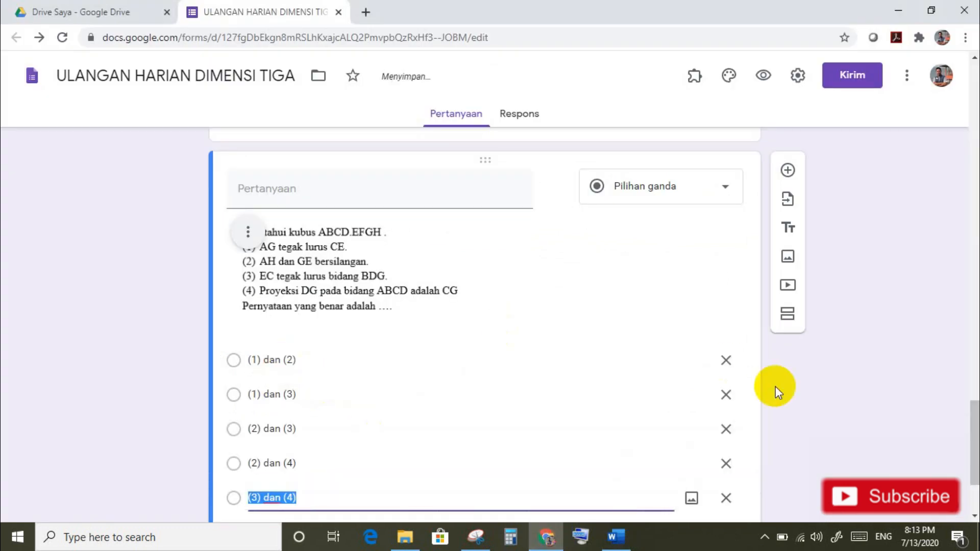
Step: Shuffle question 4's option order, make it required, and add a blank question
drag(975, 439, 974, 464)
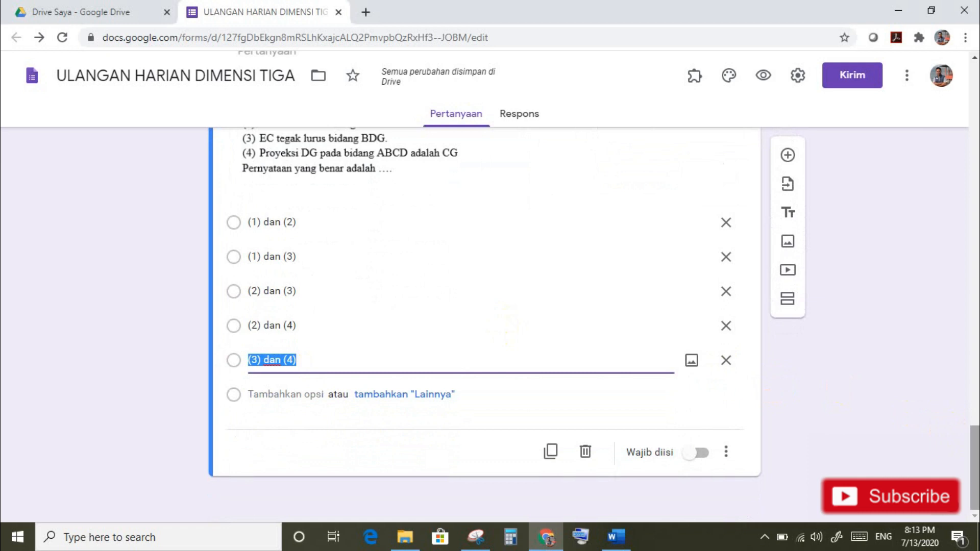
click(728, 452)
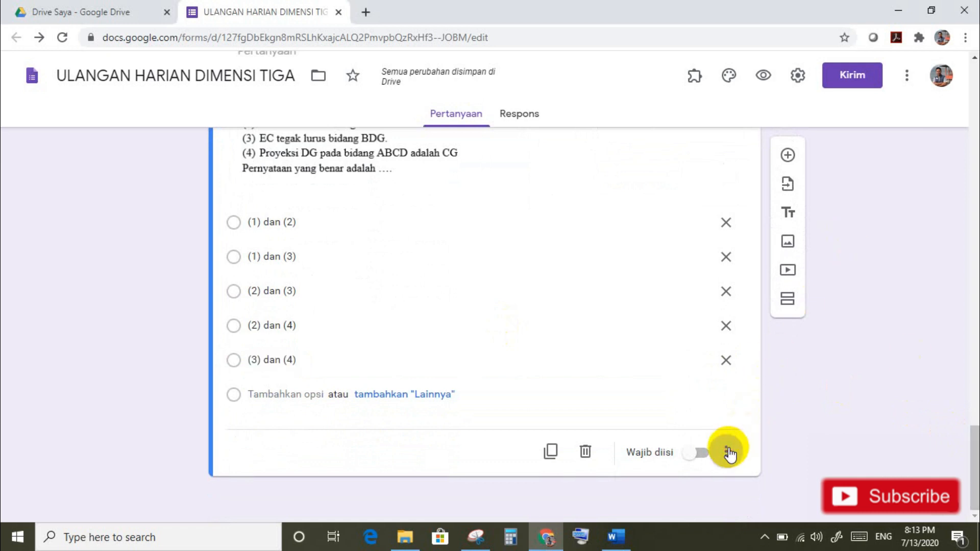
click(776, 494)
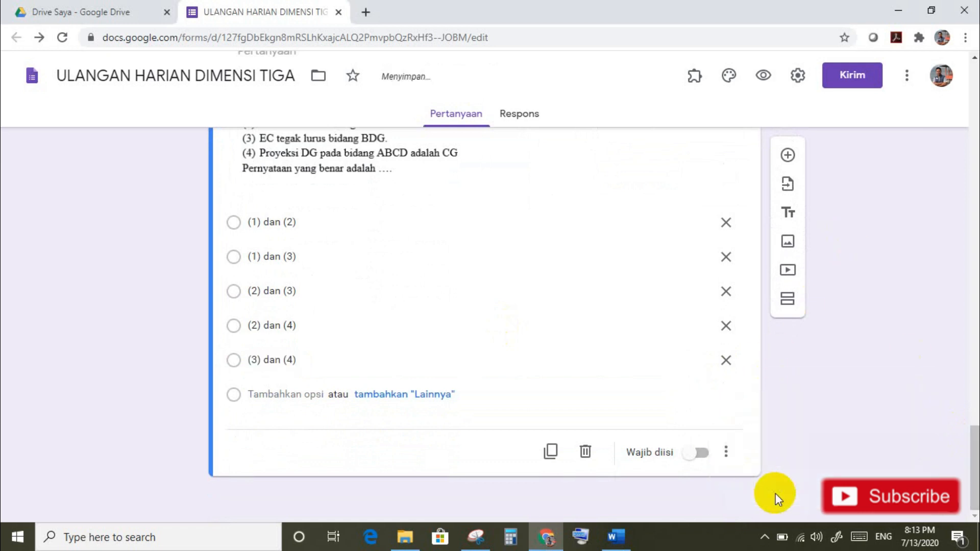
click(703, 453)
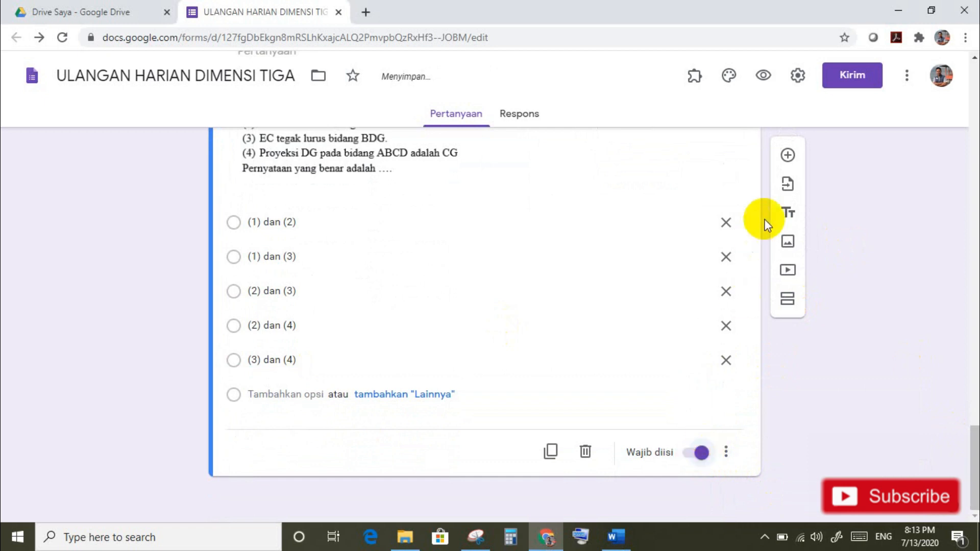
click(787, 156)
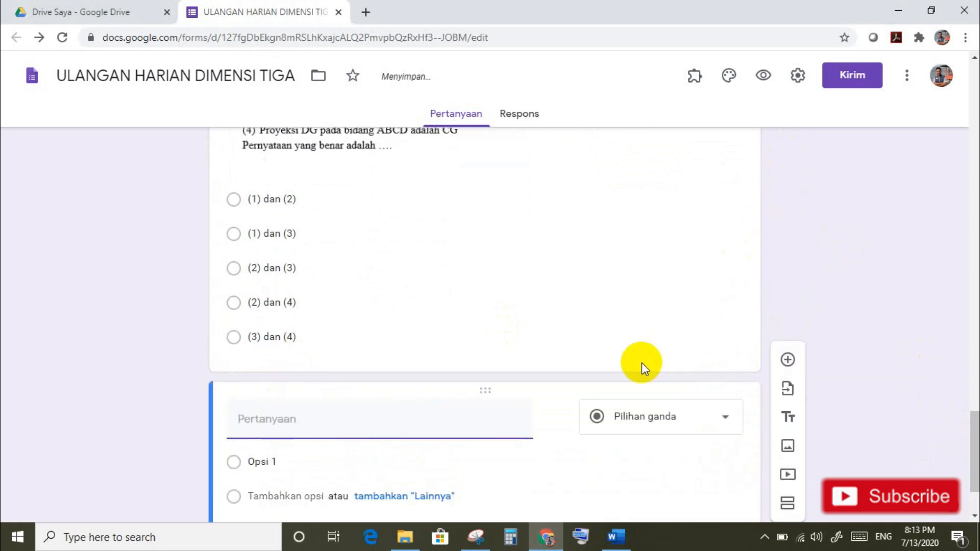
Step: Paste question 5's face-diagonal sentence from Word and delete its '5.' number
click(616, 536)
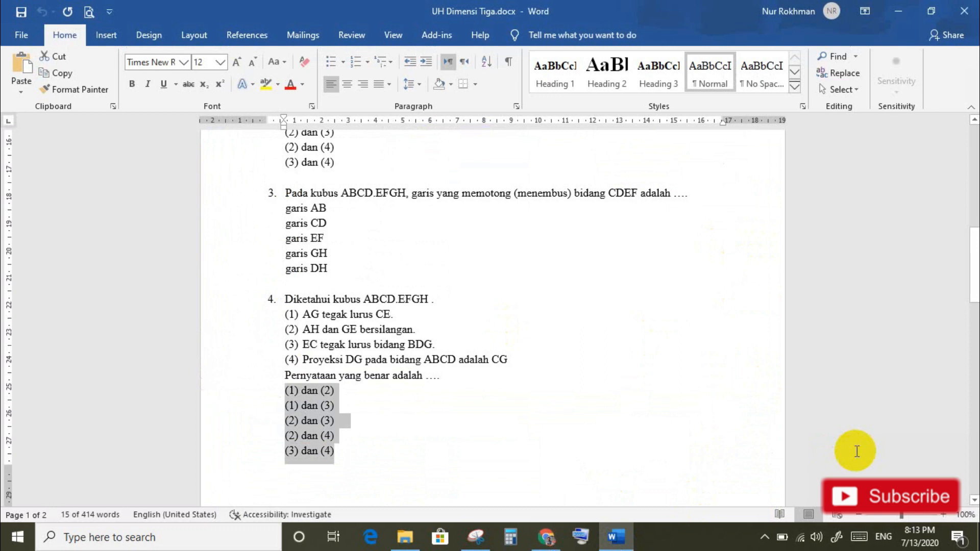
drag(971, 293, 973, 374)
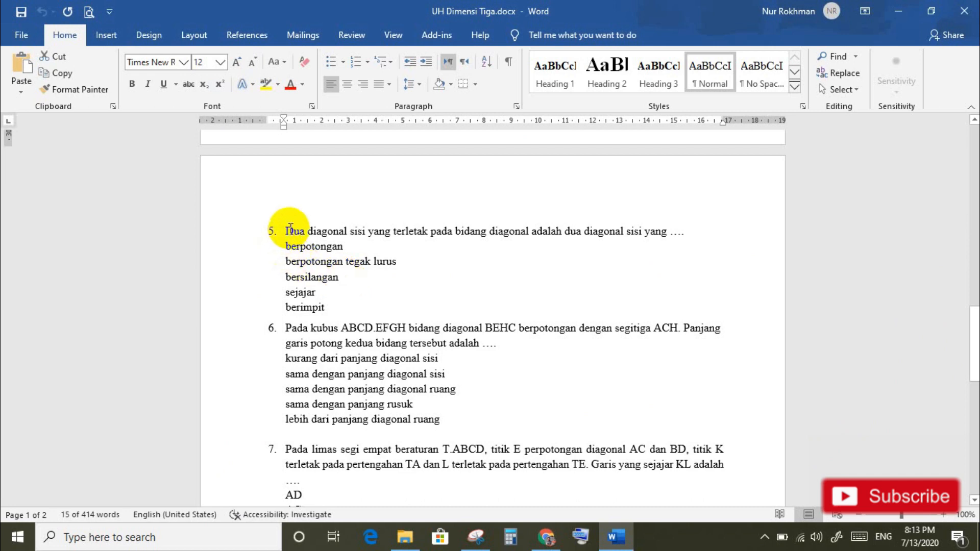
drag(288, 230, 697, 231)
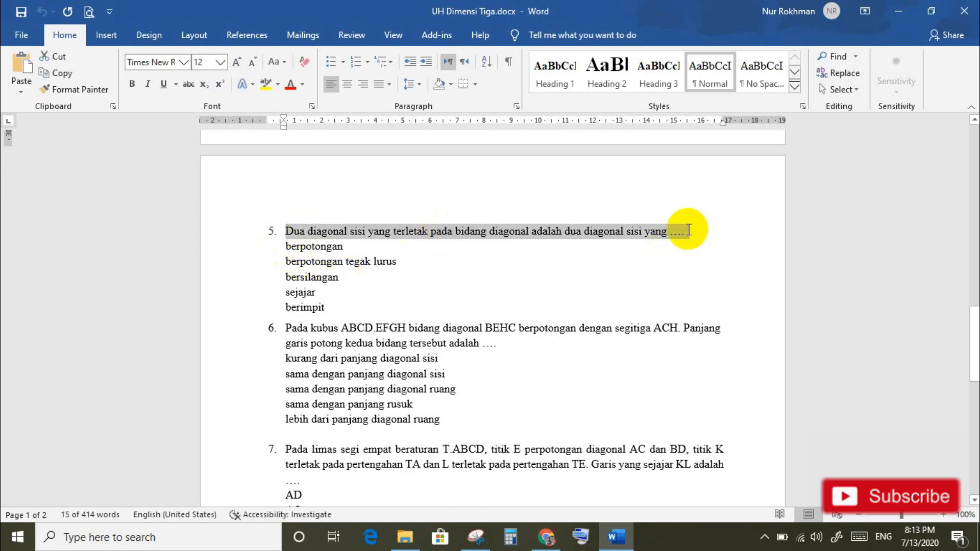
click(545, 535)
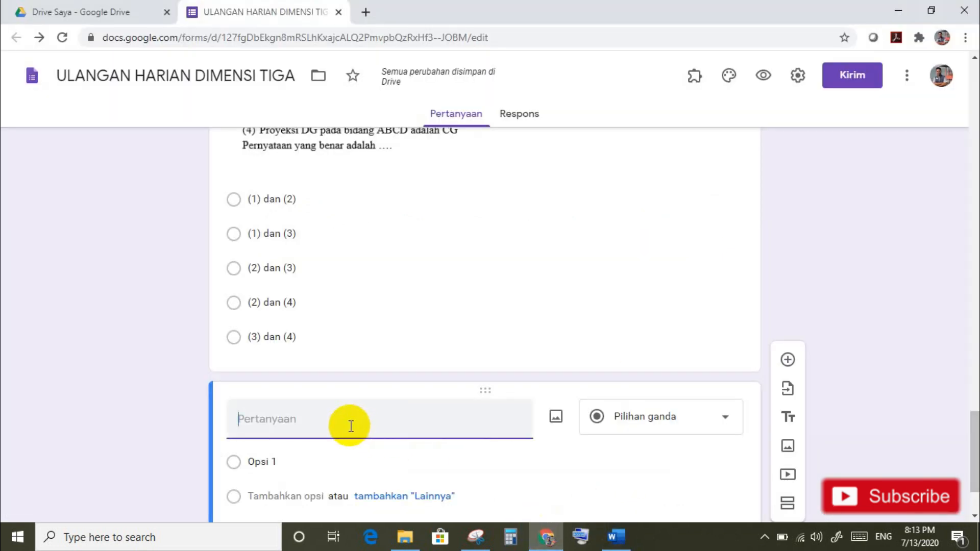
text(5.	Dua diagonal sisi yang terletak pada bidang diagonal adalah dua diagonal sisi yang ....)
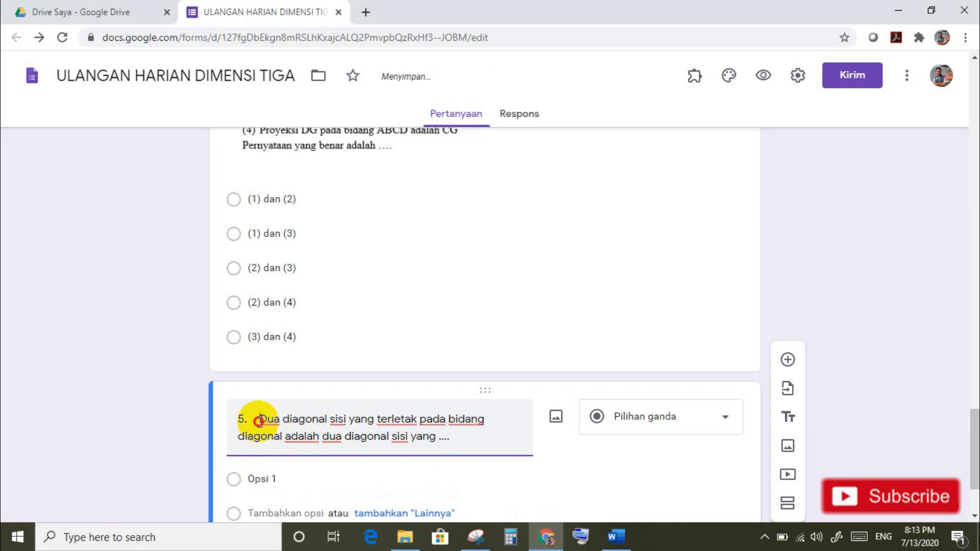
click(260, 421)
key(BackSpace)
key(BackSpace)
key(BackSpace)
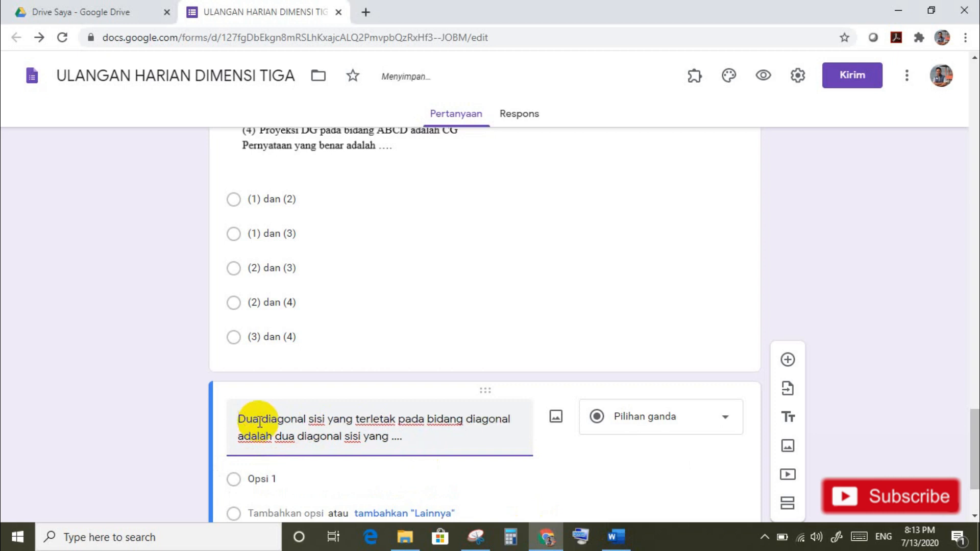
Step: Paste the five answers, berpotongan to berimpit, as question 5's options
click(616, 535)
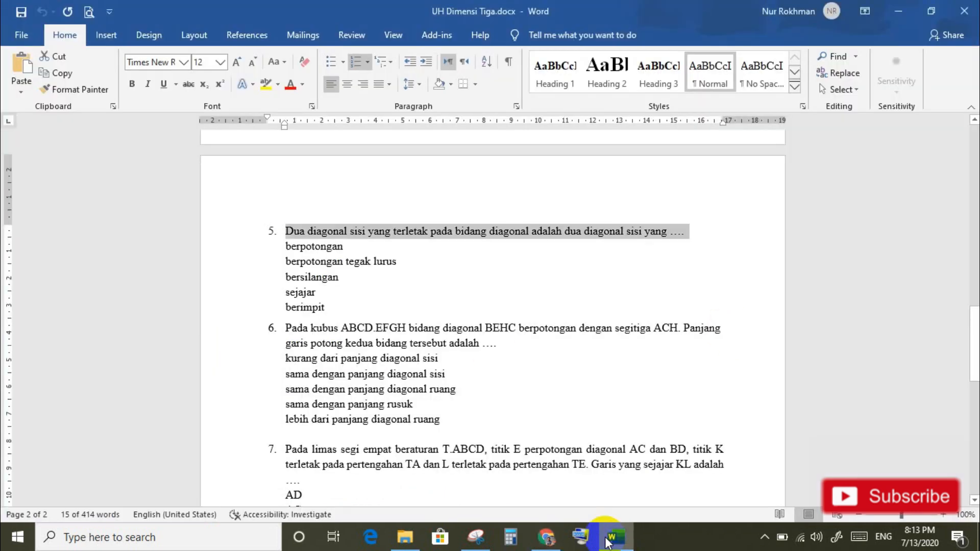
drag(287, 247, 328, 305)
key(ctrl+c)
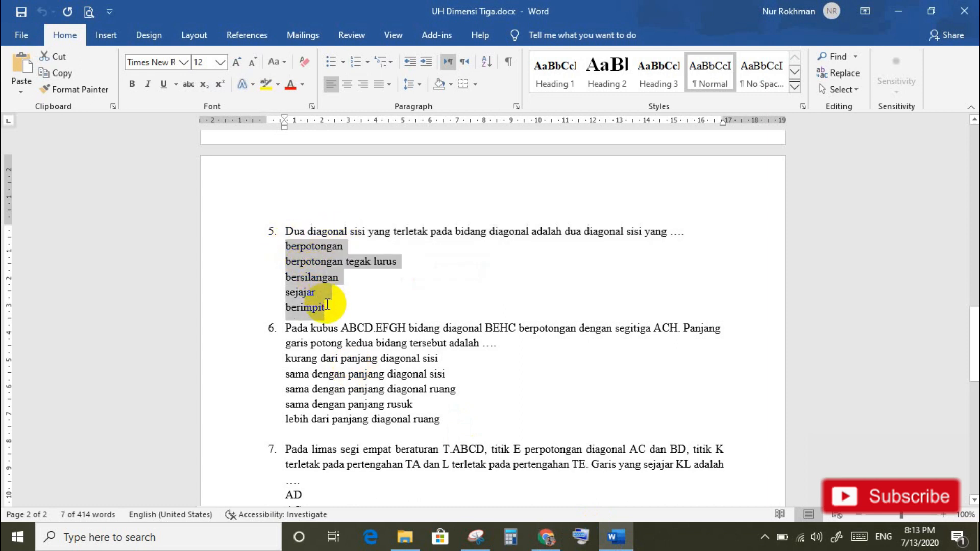
click(550, 538)
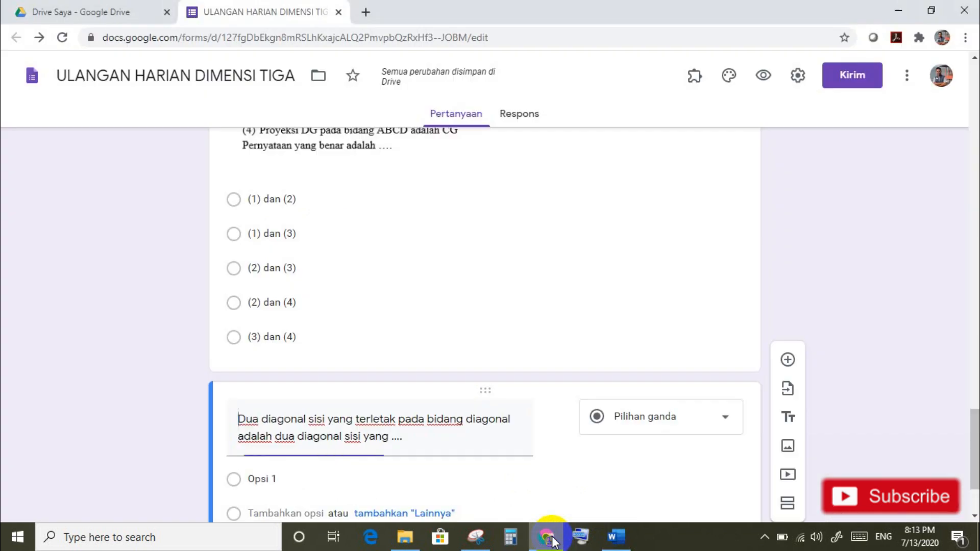
click(289, 474)
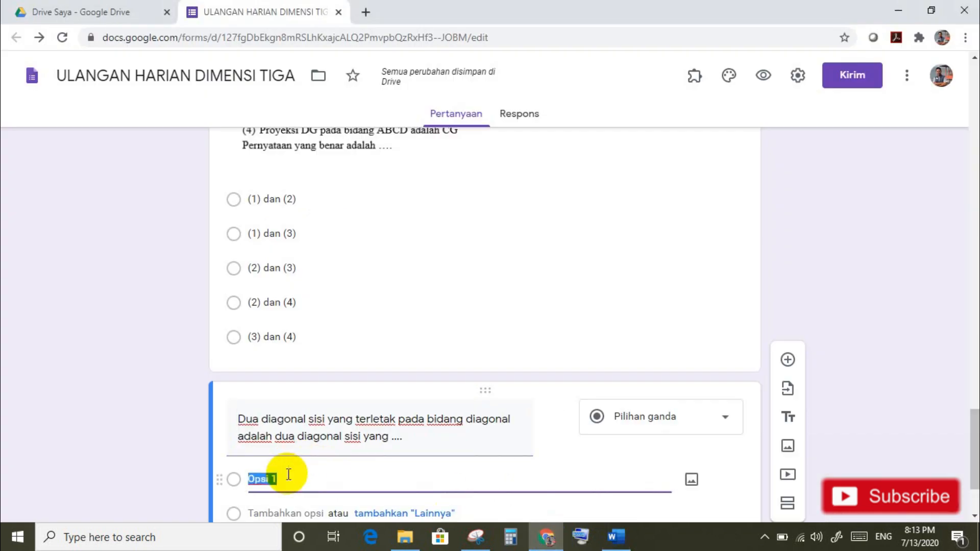
key(ctrl+v)
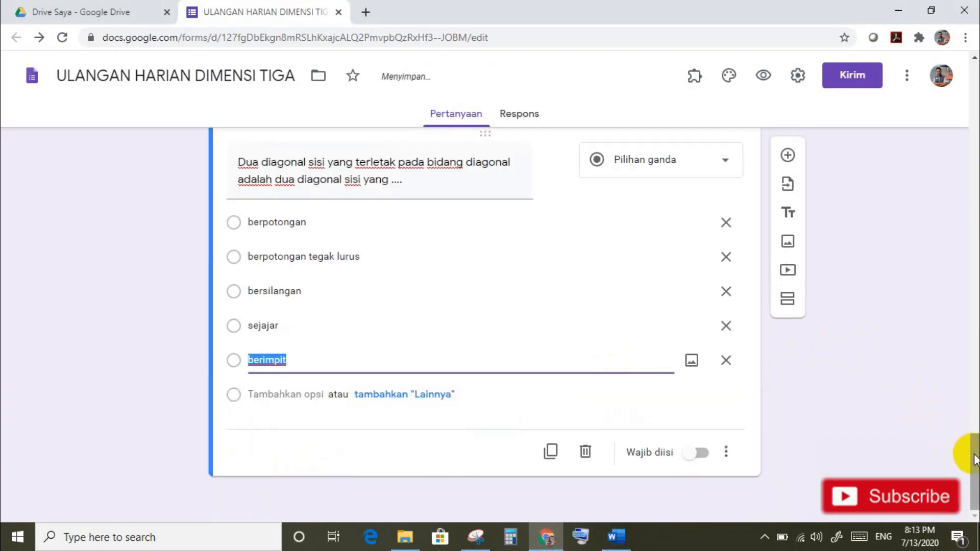
Step: Shuffle question 5's option order and add a blank question
click(726, 453)
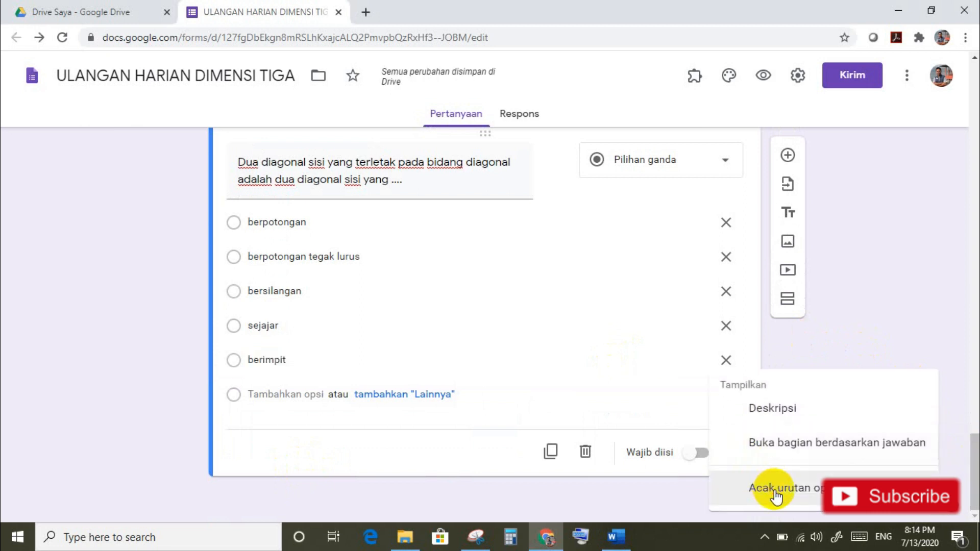
click(776, 490)
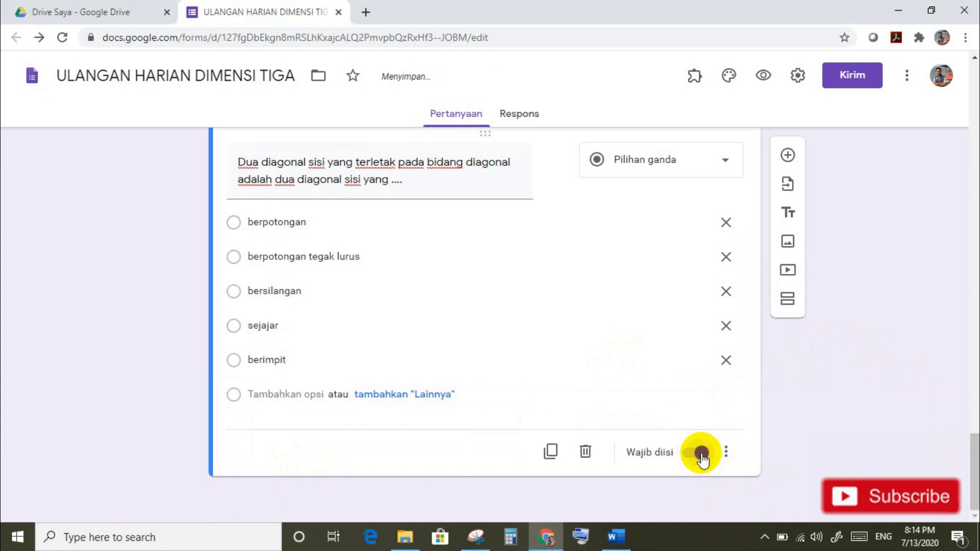
click(787, 156)
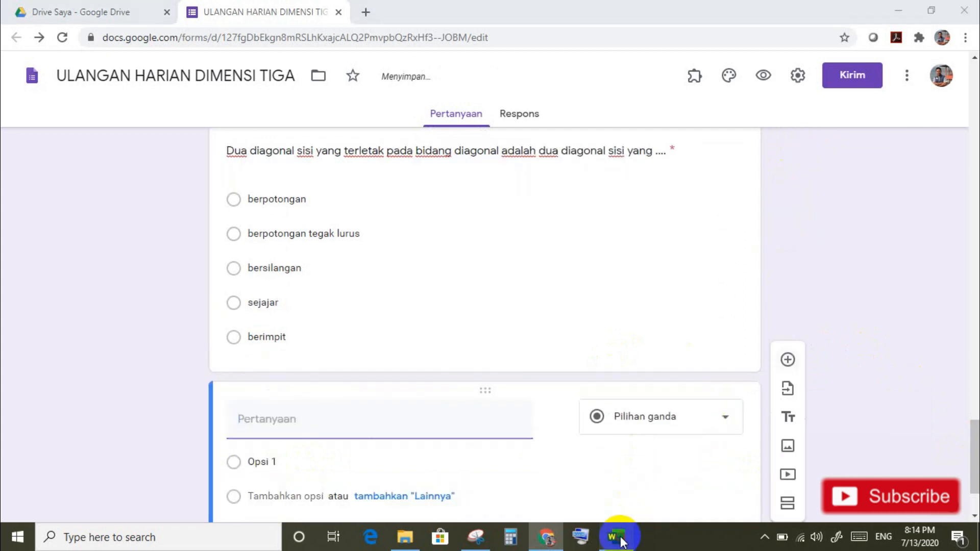
Step: Paste question 6's sentence on plane BEHC from Word and delete its '6.' number
click(617, 536)
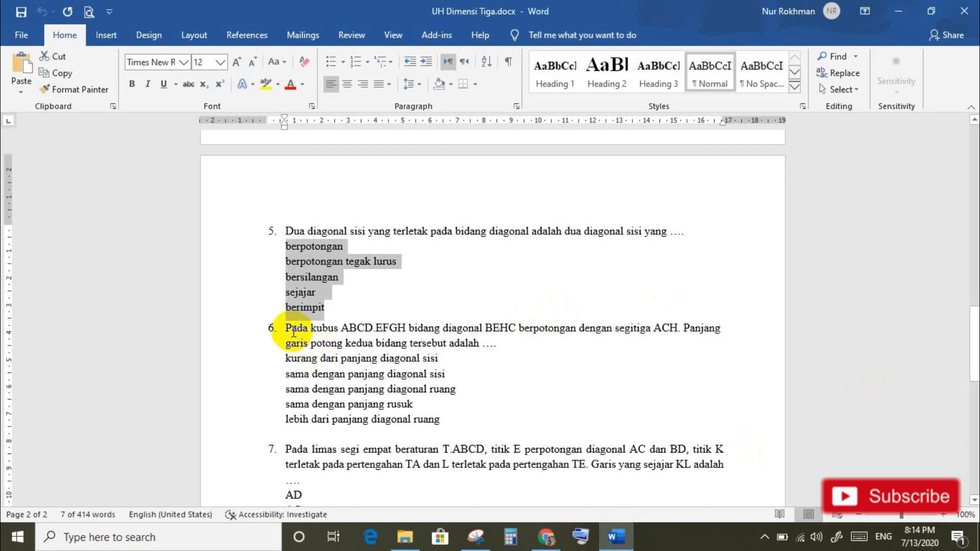
drag(288, 328, 495, 342)
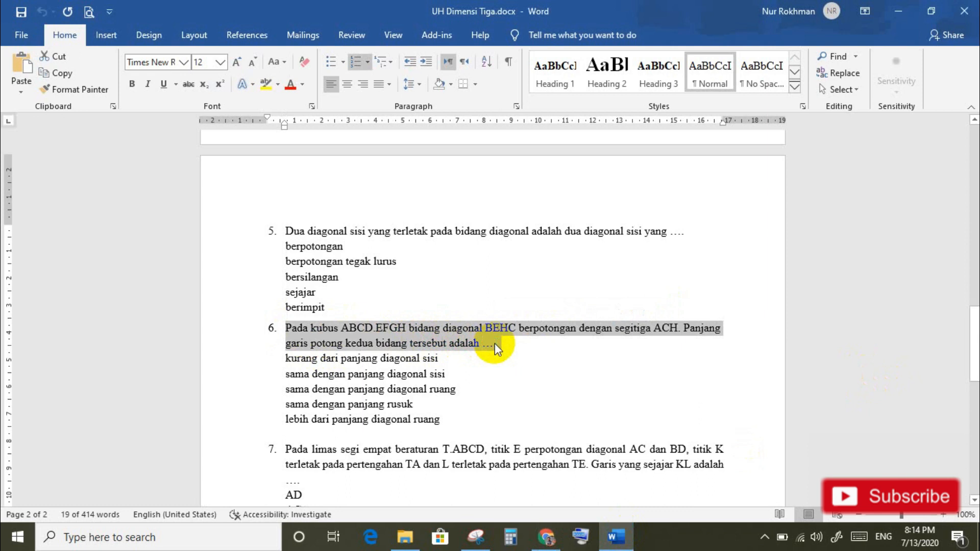
click(546, 537)
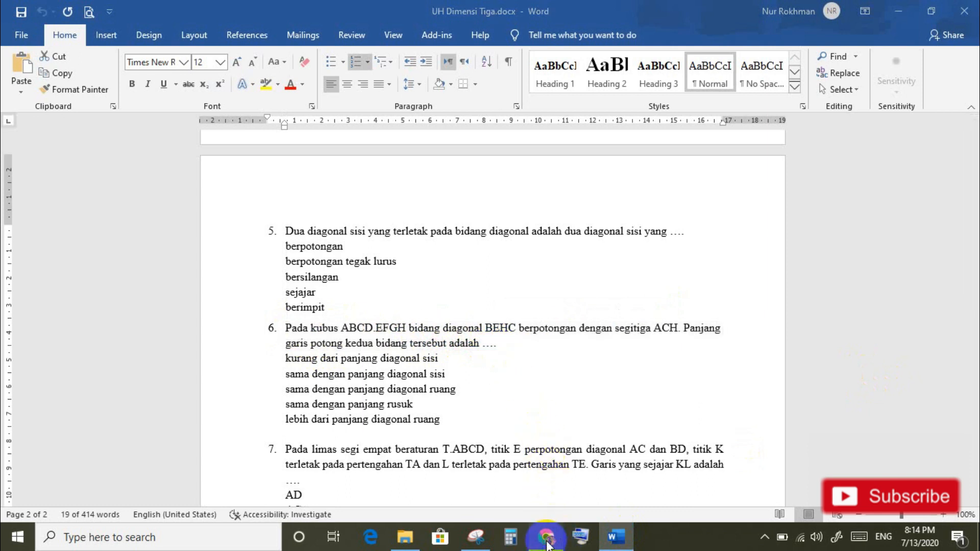
text(6.	Pada kubus ABCD.EFGH bidang diagonal BEHC berpotongan dengan segitiga ACH. Panjang garis potong kedua bidang tersebut adalah ....)
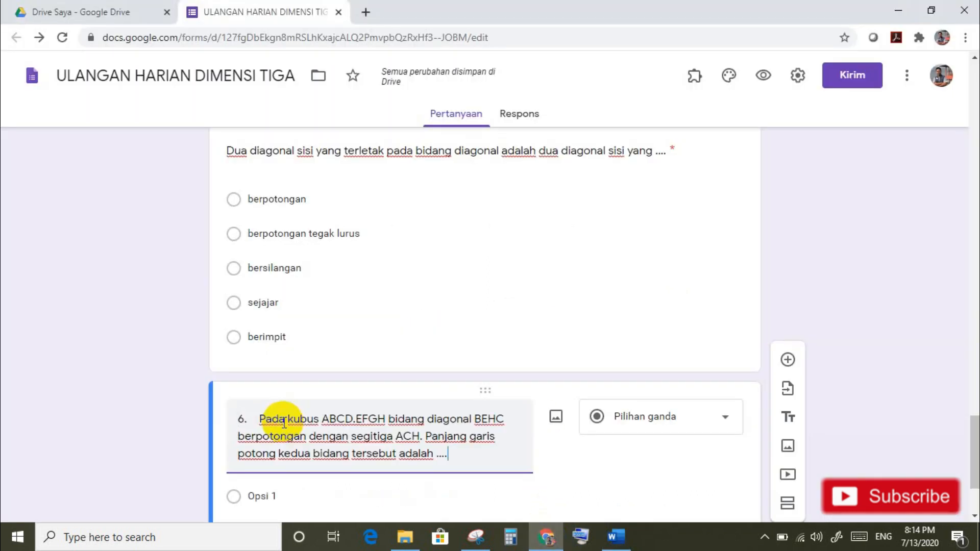
click(262, 419)
key(BackSpace)
key(BackSpace)
key(BackSpace)
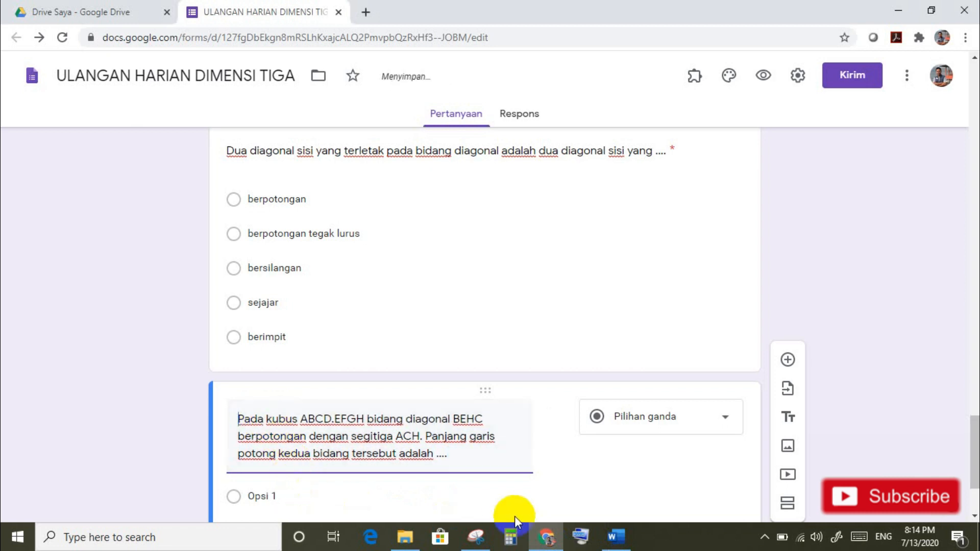
Step: Paste question 6's five answer options from Word
click(620, 538)
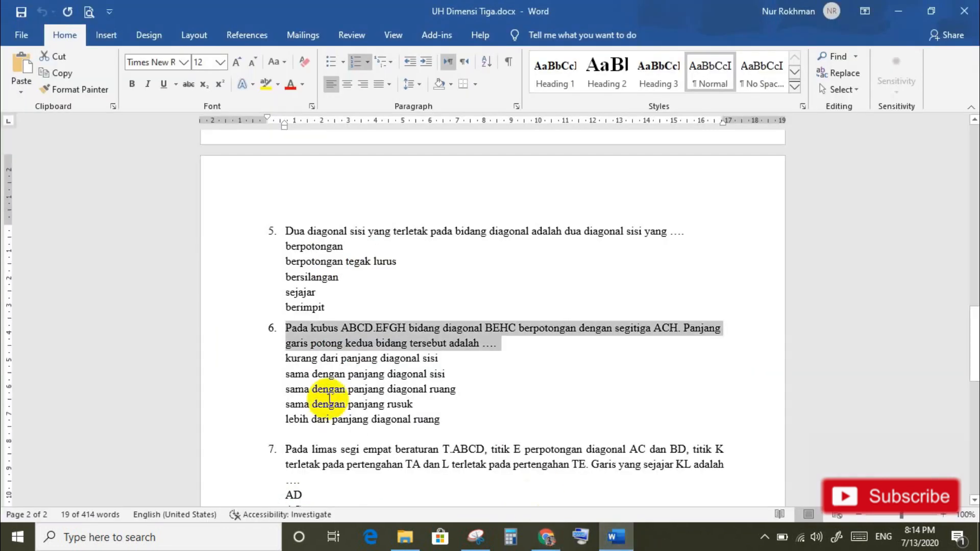
drag(284, 358, 436, 423)
key(ctrl+c)
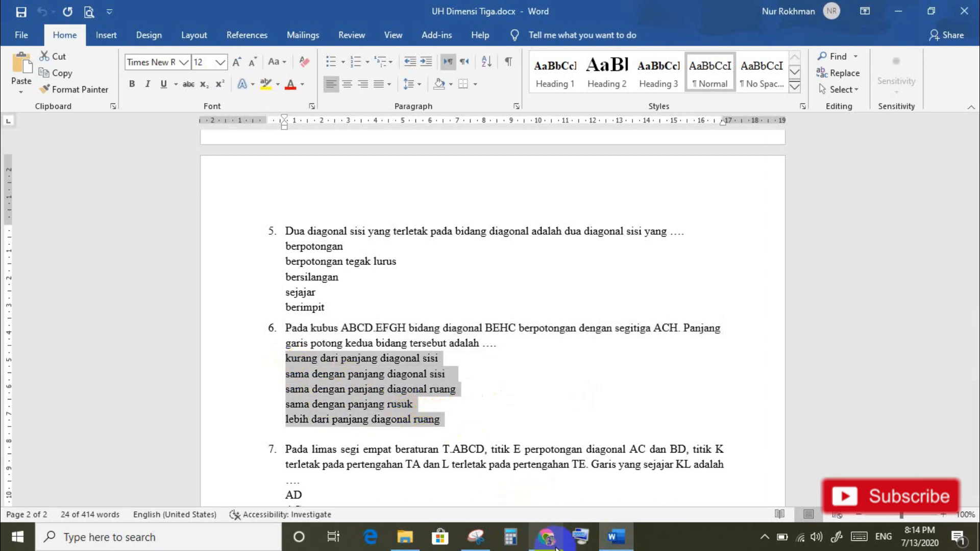
click(546, 537)
click(284, 494)
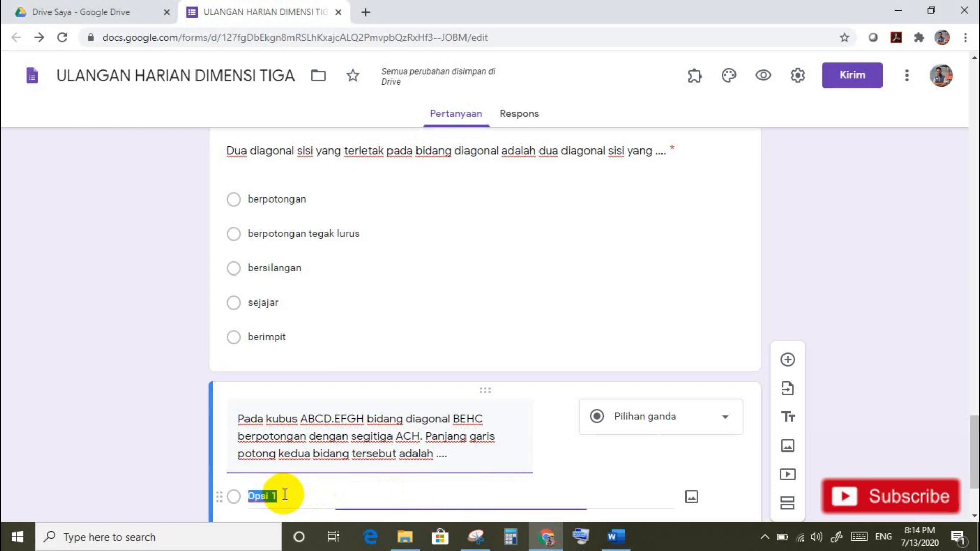
key(ctrl+v)
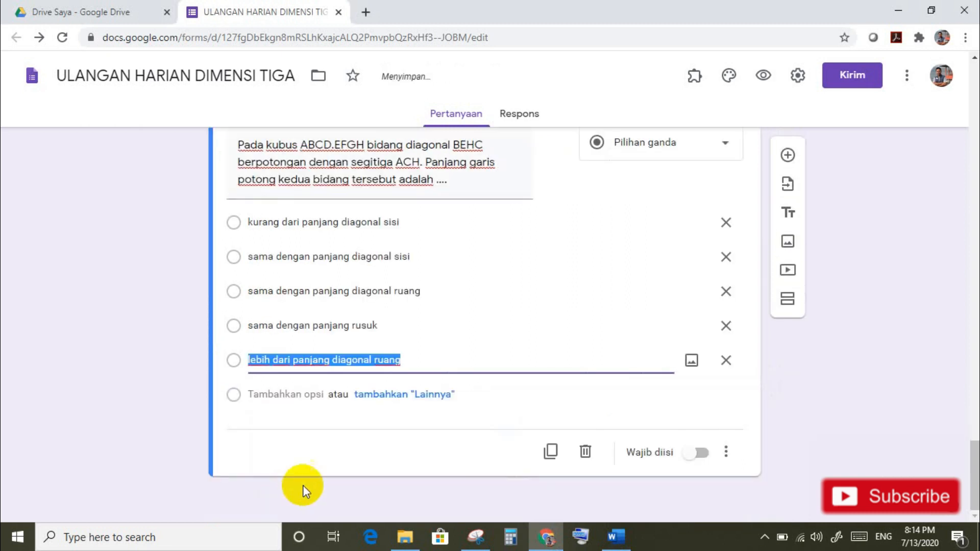
Step: Make question 6 required, shuffle its option order, and add a blank question
click(707, 457)
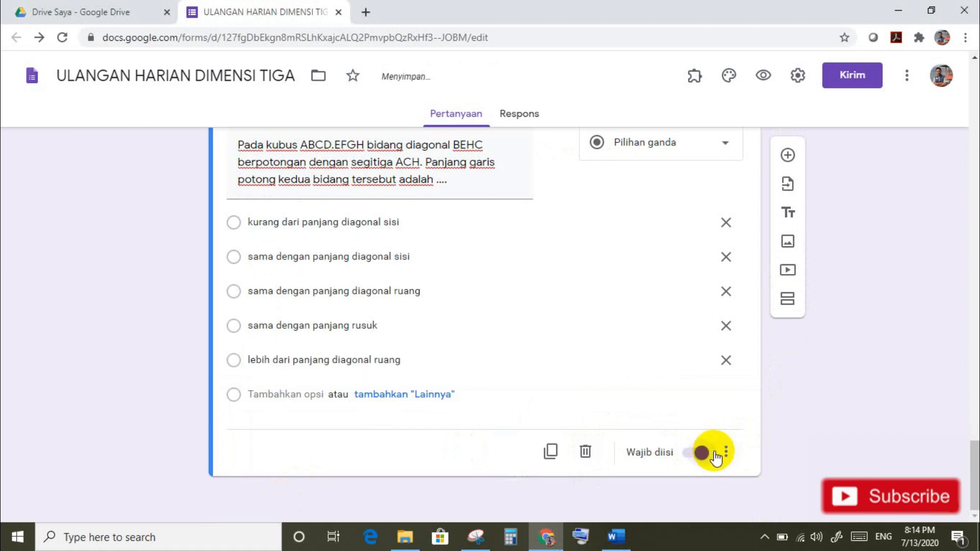
click(727, 453)
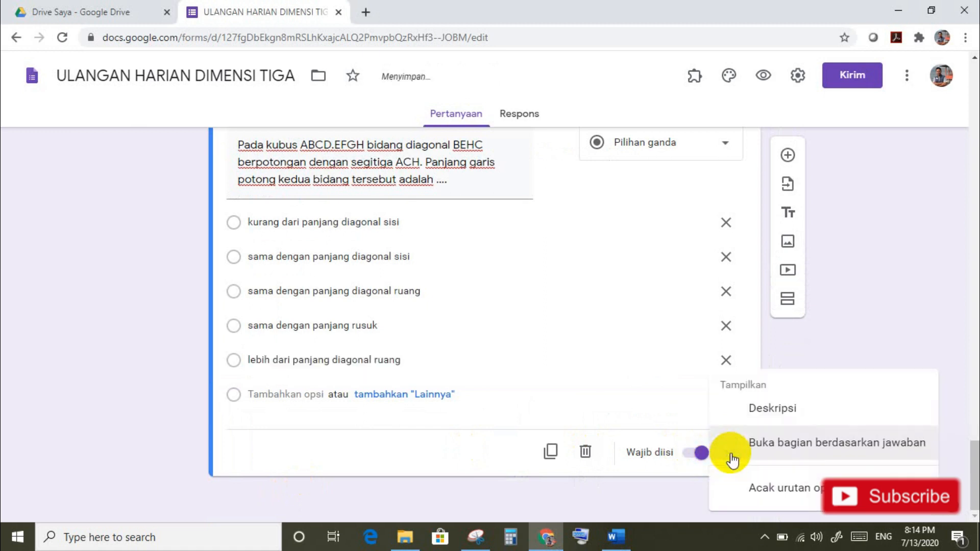
click(768, 486)
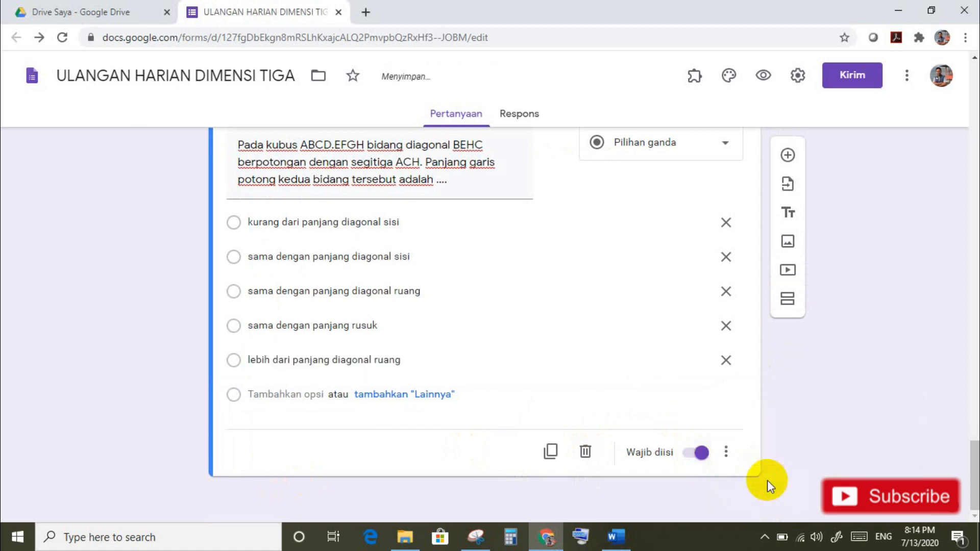
click(787, 155)
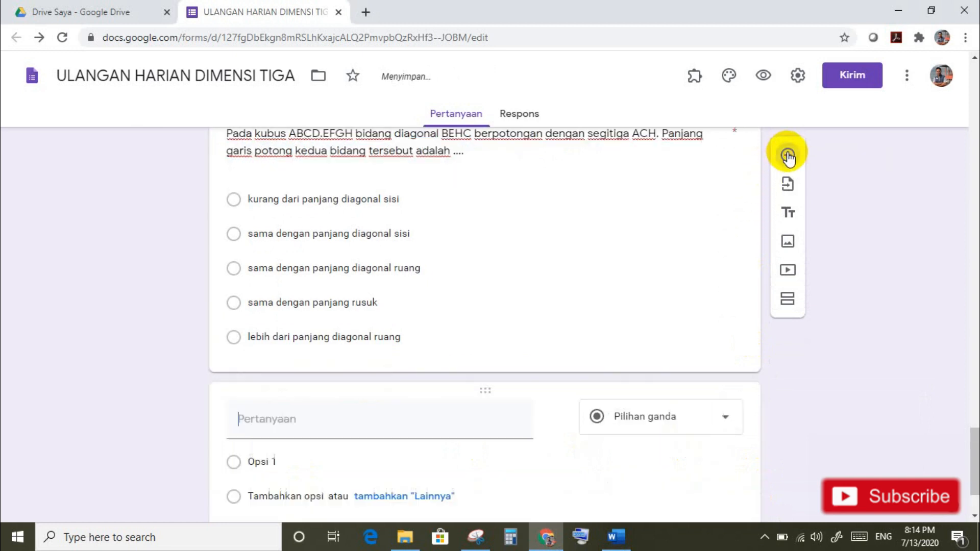
click(614, 533)
Step: Paste question 7's pyramid T.ABCD sentence about line KL and delete its '7.' number
drag(972, 363, 974, 411)
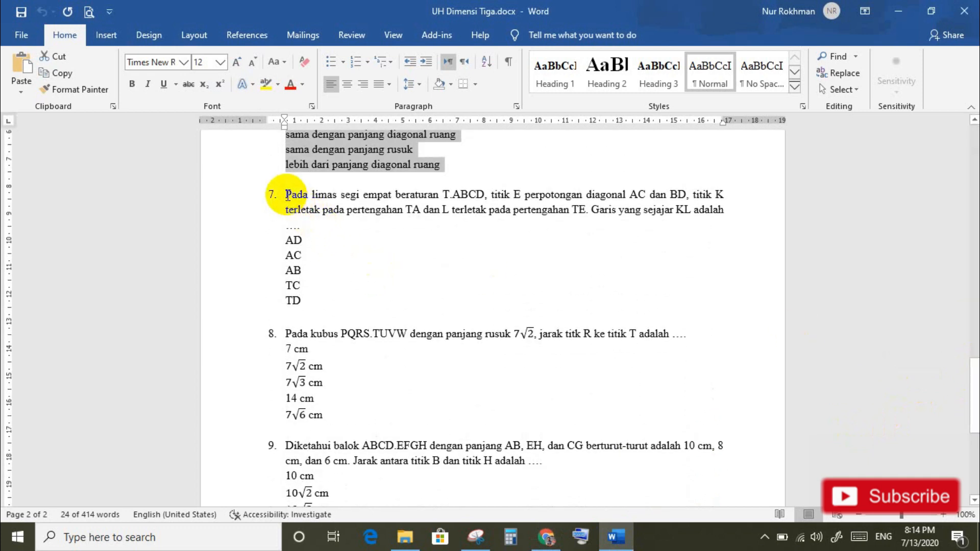
drag(286, 194, 302, 220)
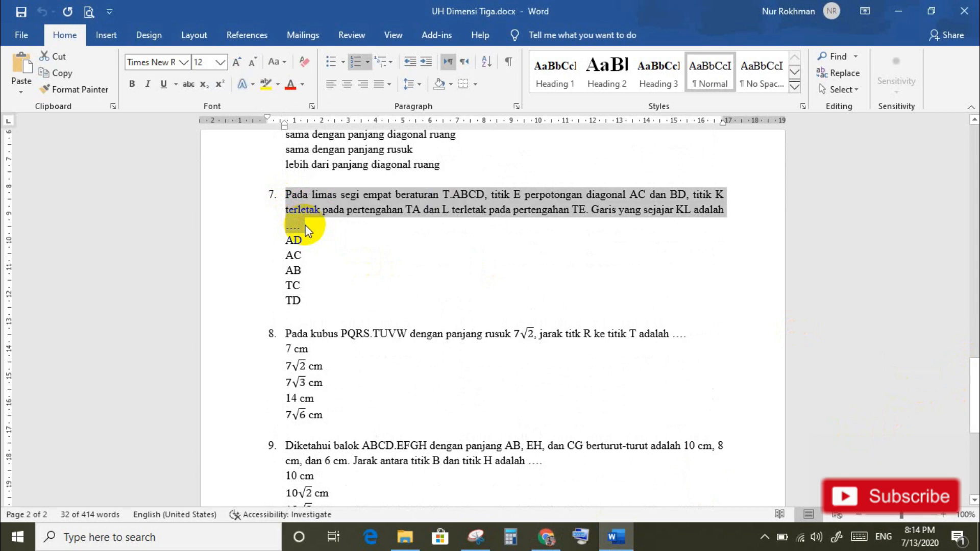
click(546, 536)
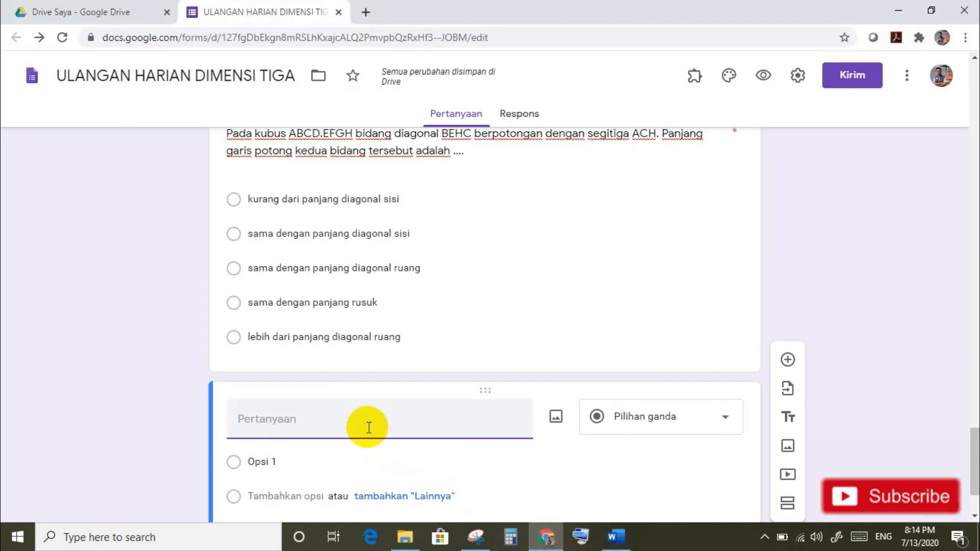
key(ctrl+v)
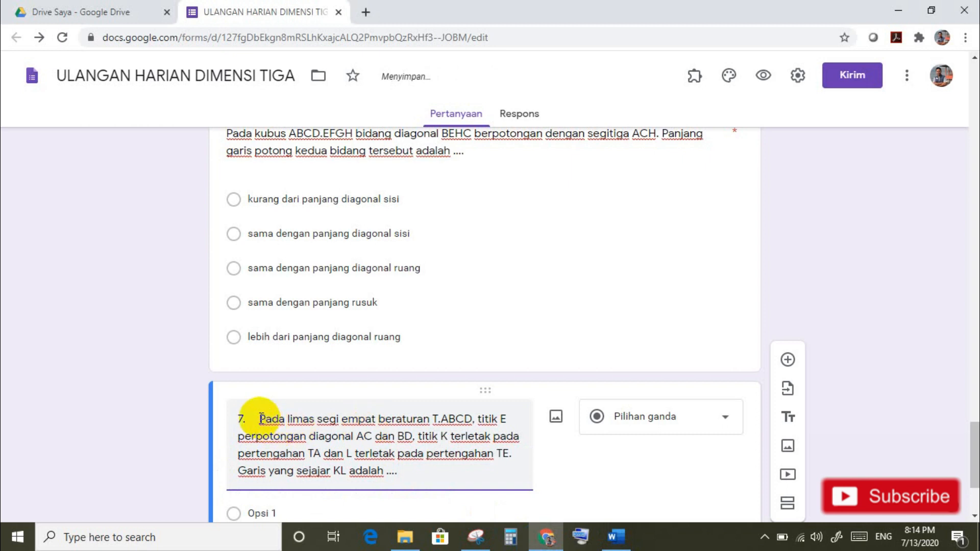
click(260, 418)
key(BackSpace)
key(BackSpace)
key(BackSpace)
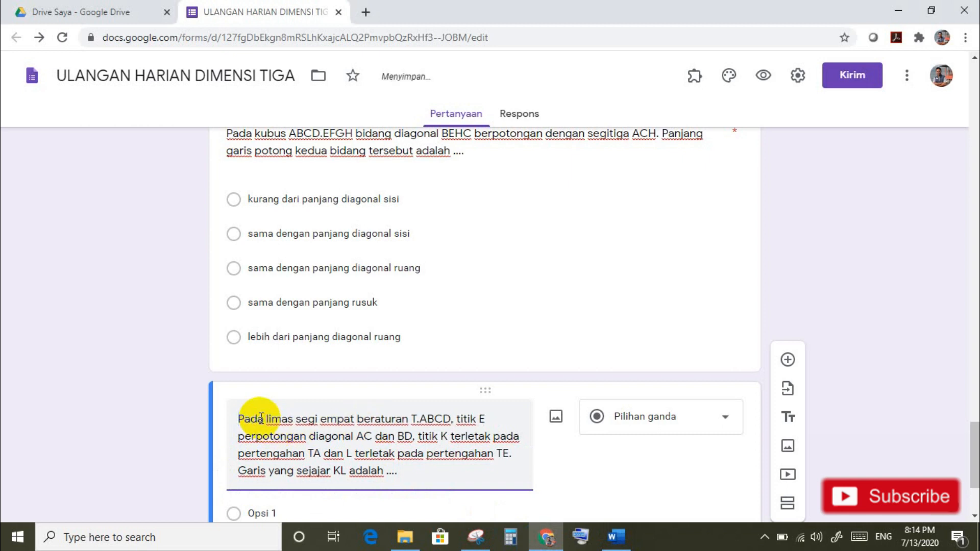
Step: Paste the answers AD, AC, AB, TC and TD as question 7's options
scroll(972, 459, down, 1)
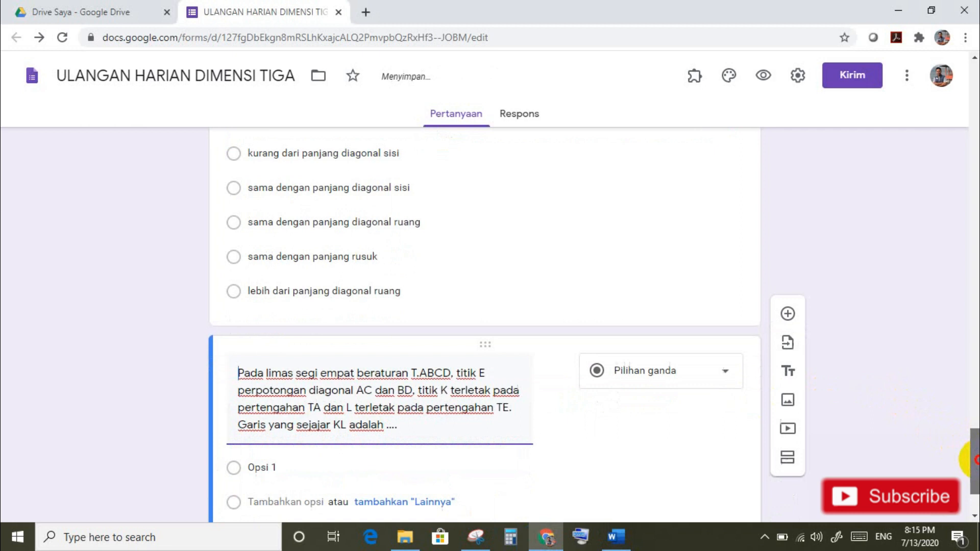
scroll(972, 460, down, 2)
click(617, 536)
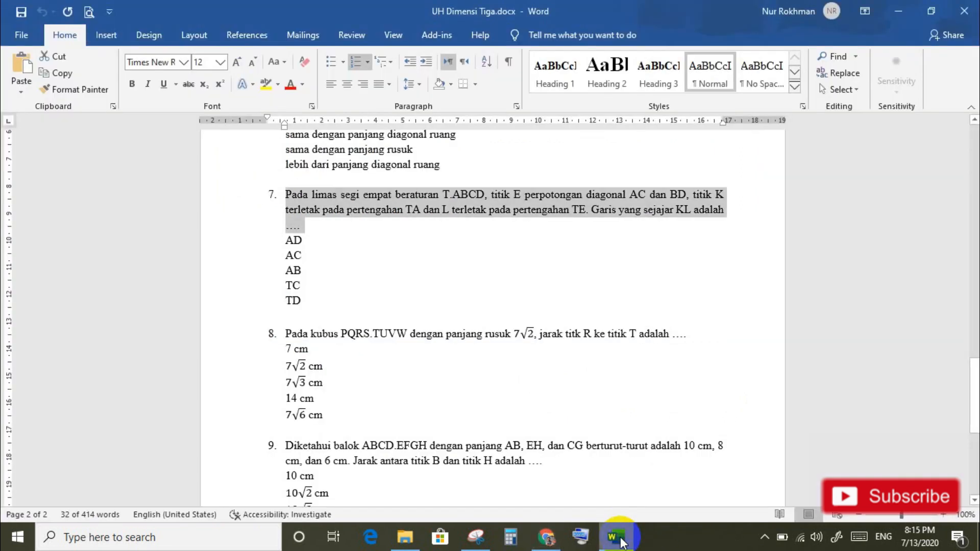
drag(282, 242, 301, 301)
key(ctrl+c)
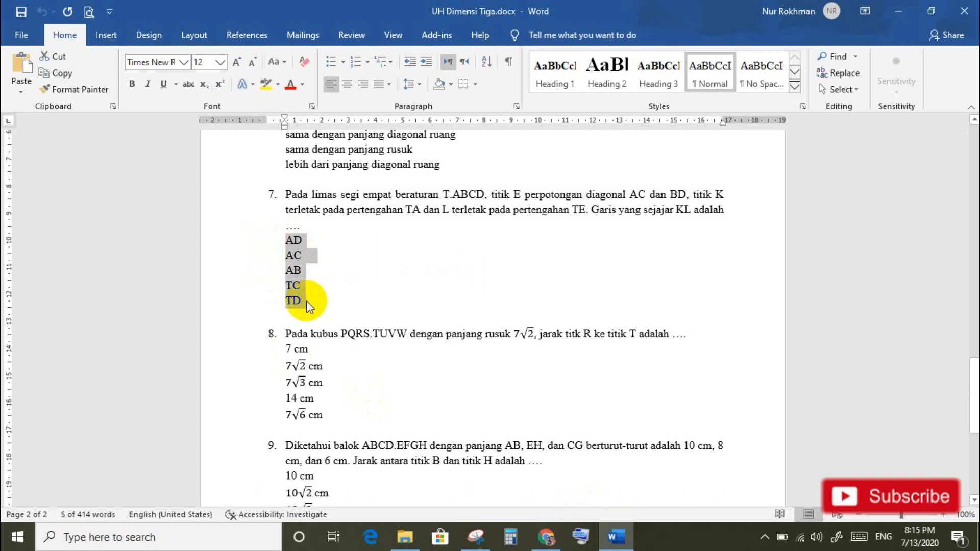
click(546, 536)
click(252, 358)
key(ctrl+v)
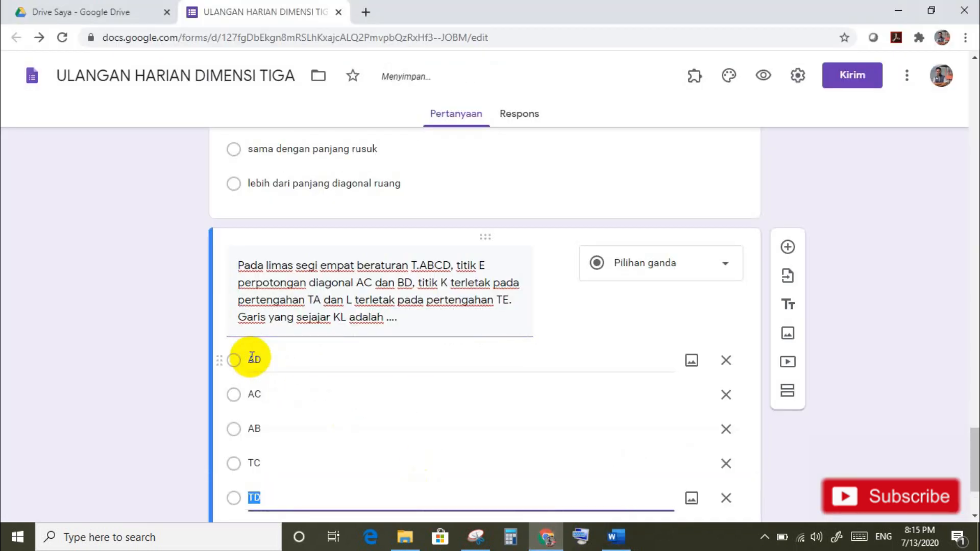
Step: Shuffle question 7's option order, make it required, and add a blank question
scroll(967, 449, down, 3)
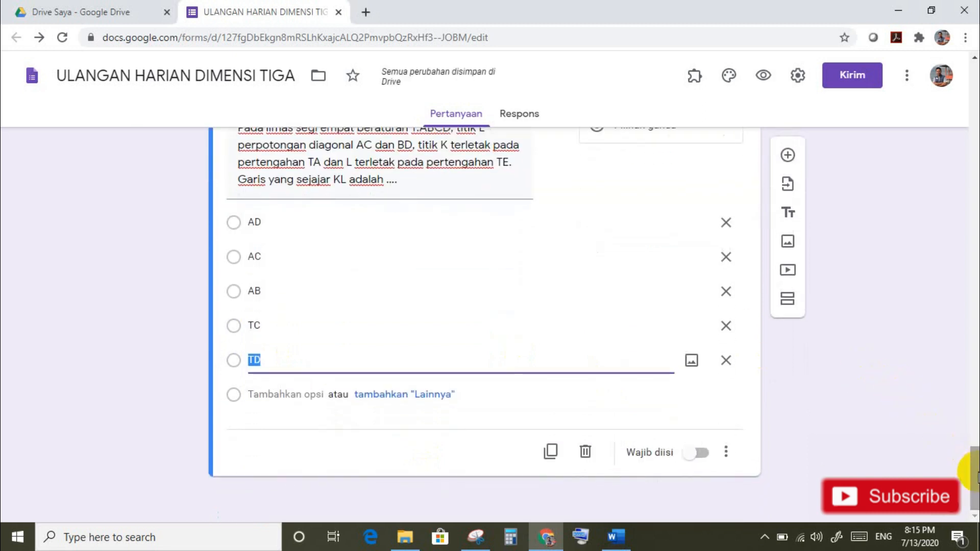
click(727, 452)
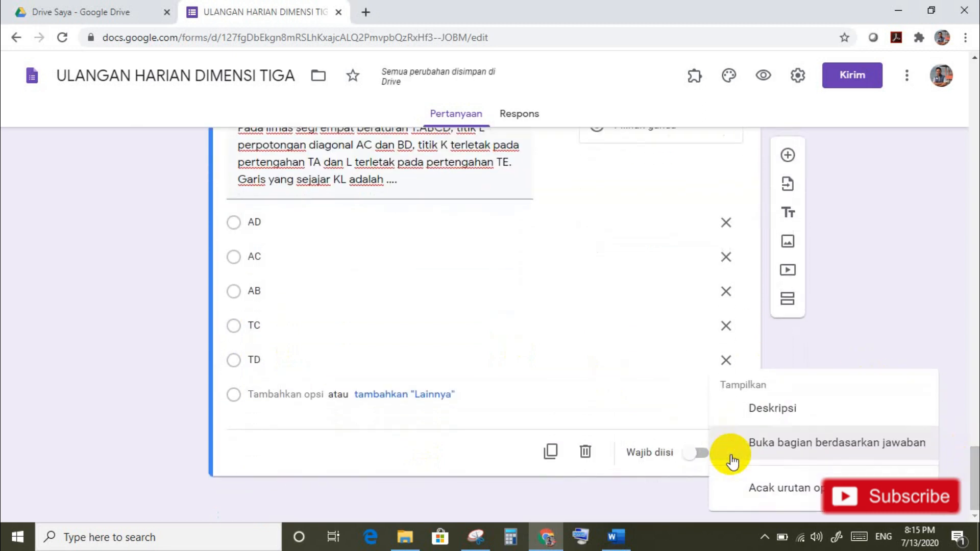
click(772, 490)
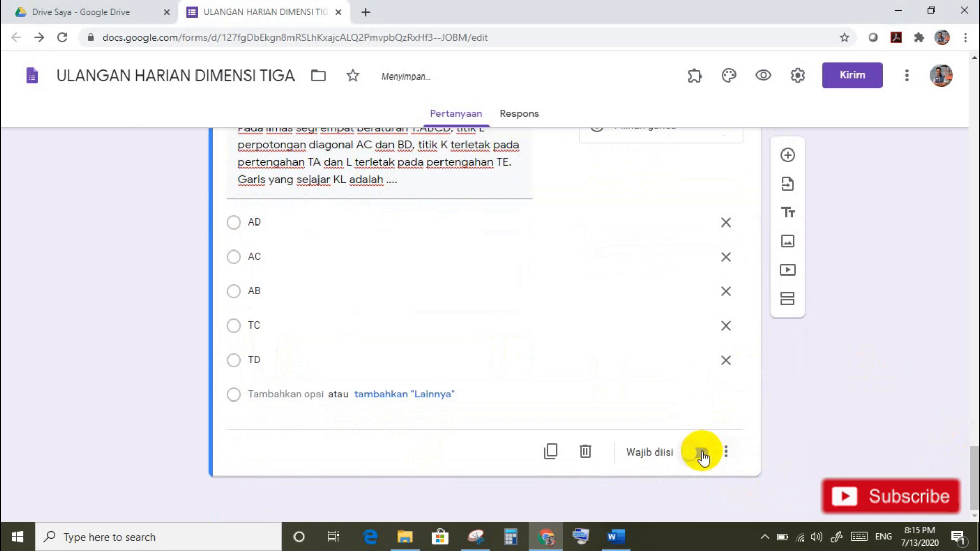
click(703, 454)
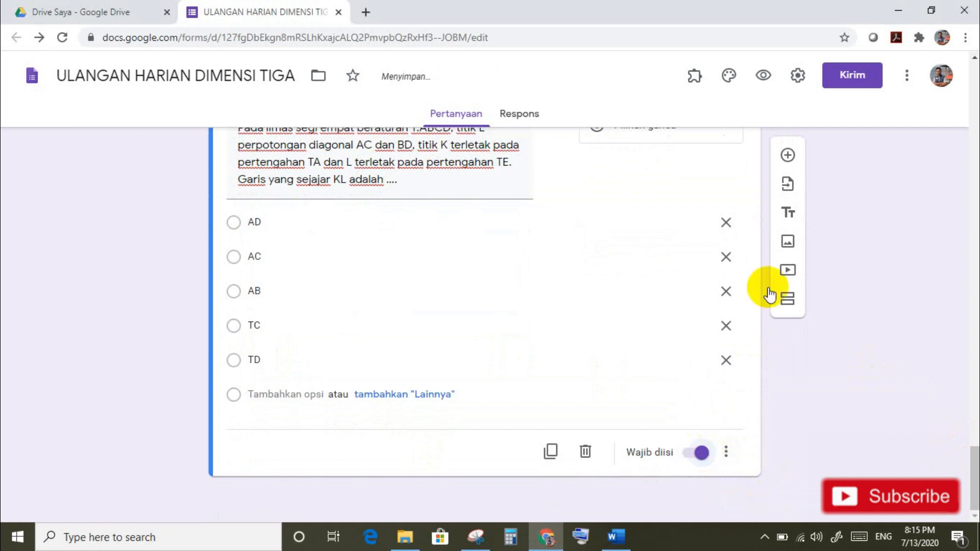
click(788, 156)
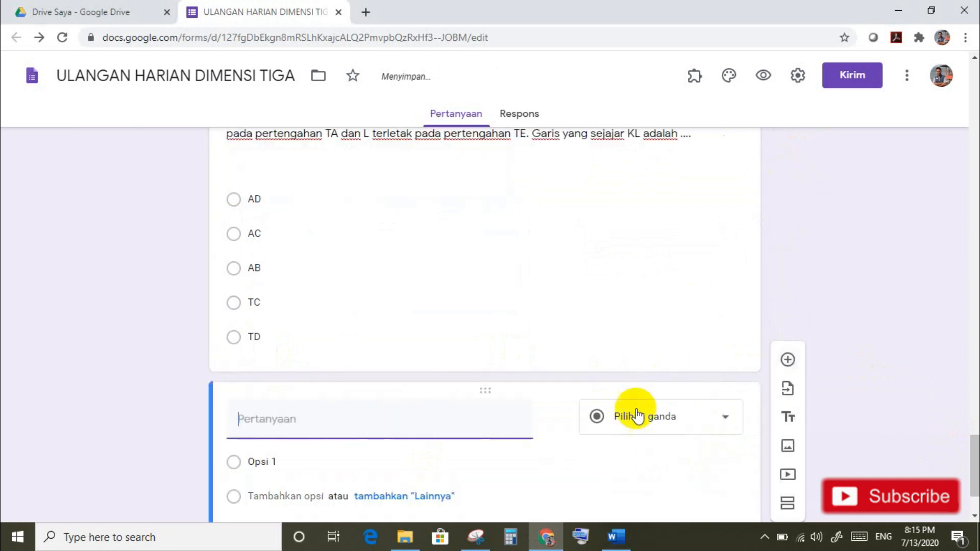
Step: Paste question 8's cube PQRS.TUVW distance sentence from Word and correct its text
click(622, 536)
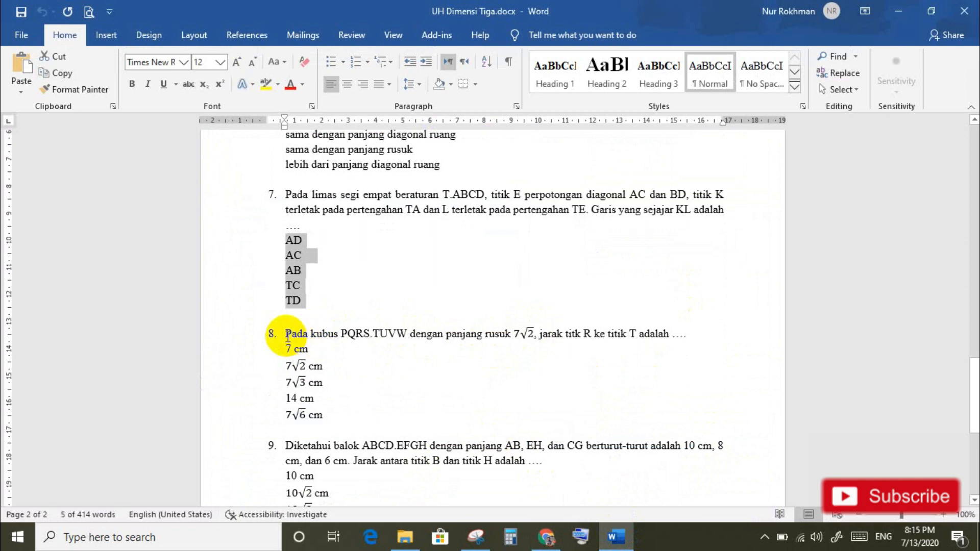
drag(285, 333, 689, 329)
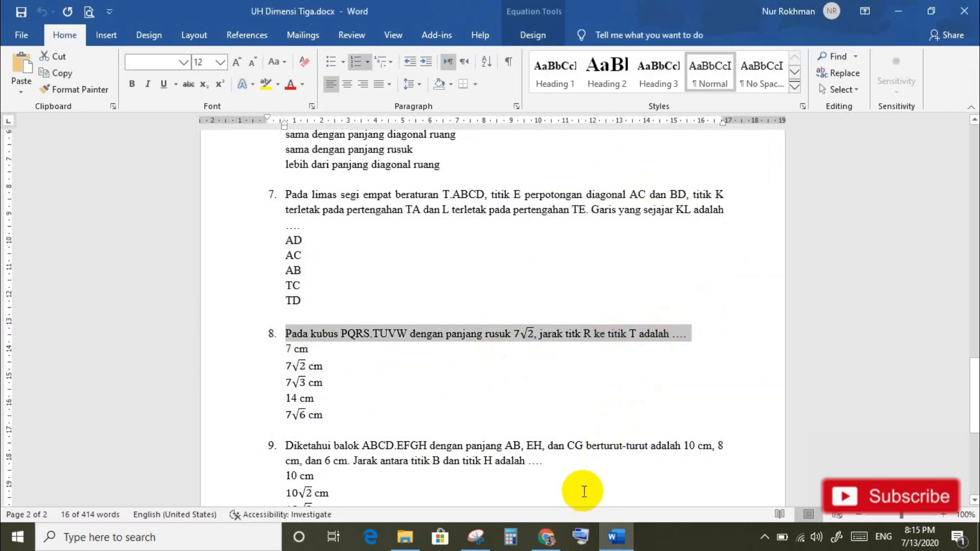
click(552, 546)
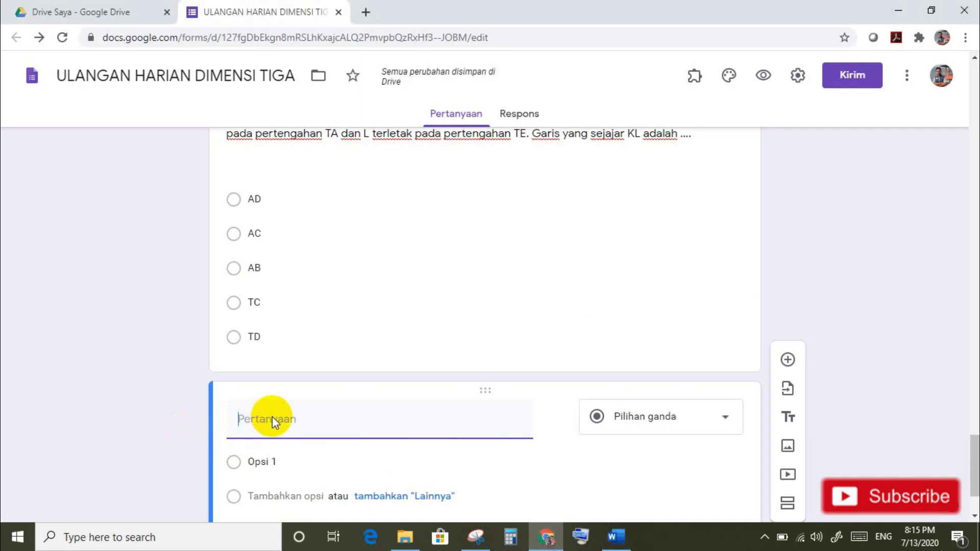
text(Pada kubus PQRS.TUVW dengan panjang rusuk 7√2, jarak titk R ke titik T adalah ....)
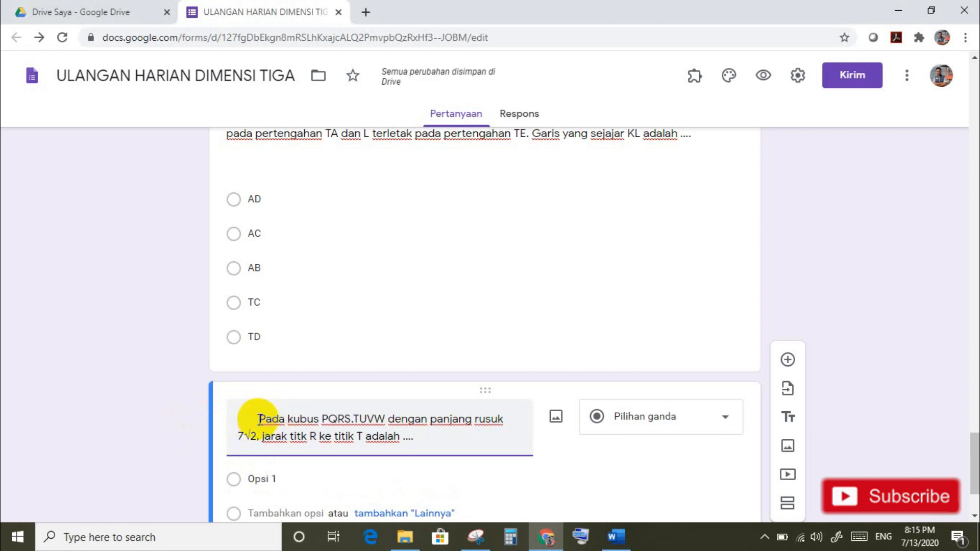
key(BackSpace)
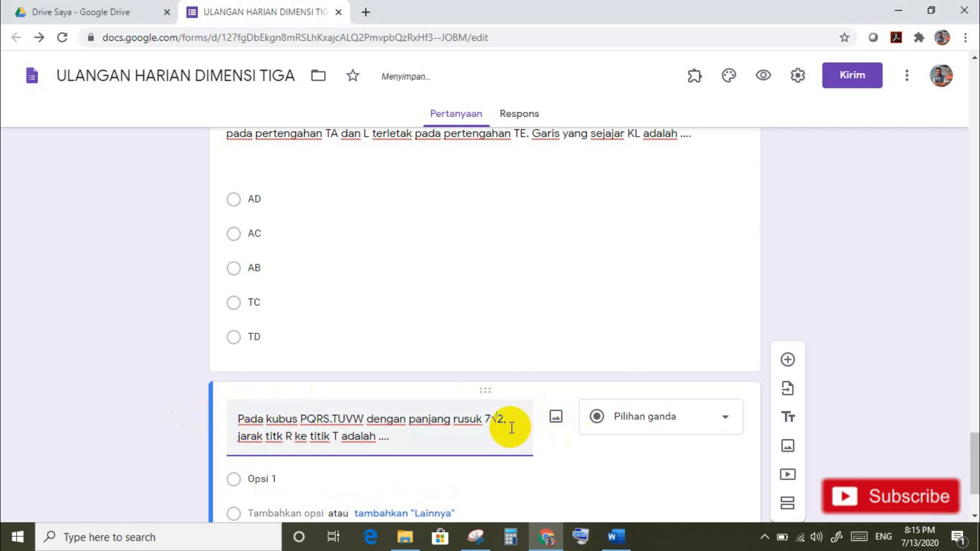
click(615, 536)
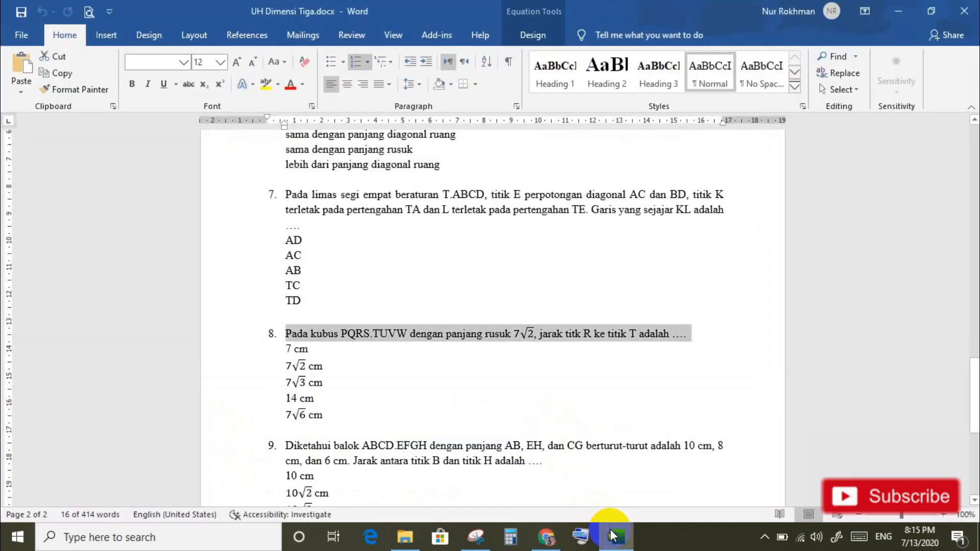
click(549, 535)
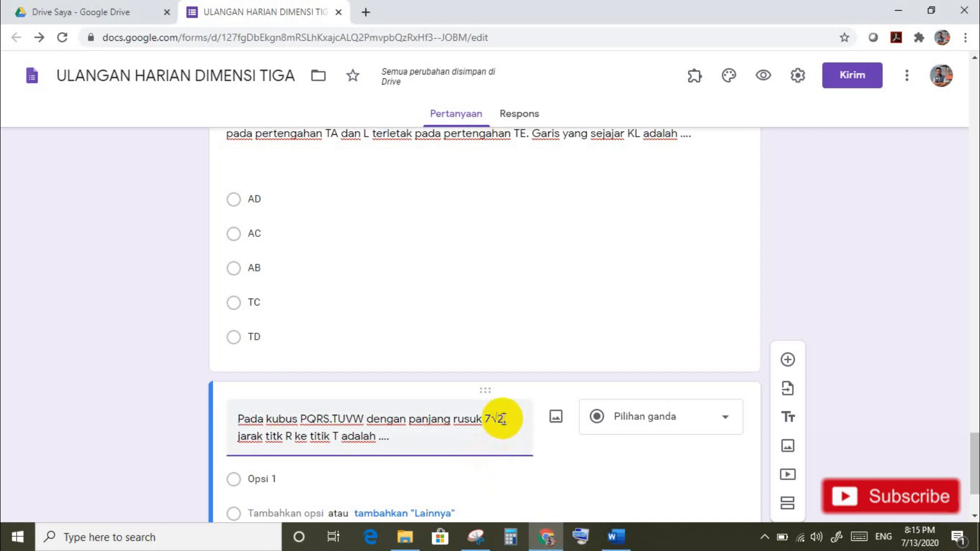
text(,)
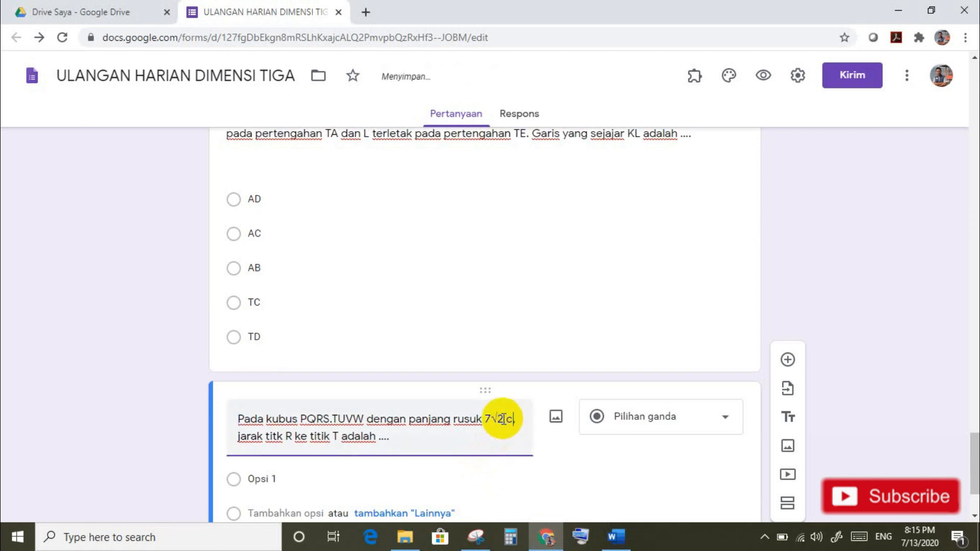
text(m)
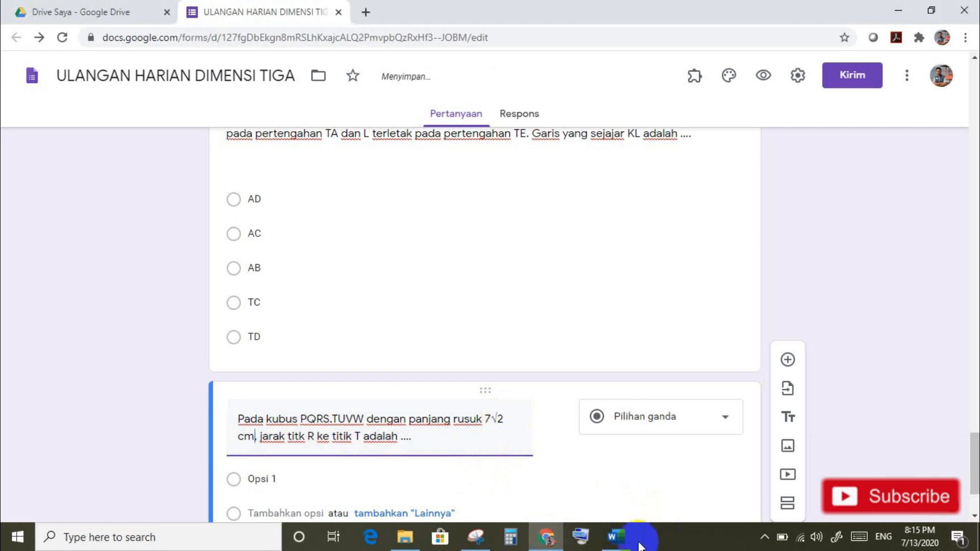
Step: Paste the five answers, 7 cm to 7√6 cm, as question 8's options
click(616, 536)
drag(284, 347, 323, 425)
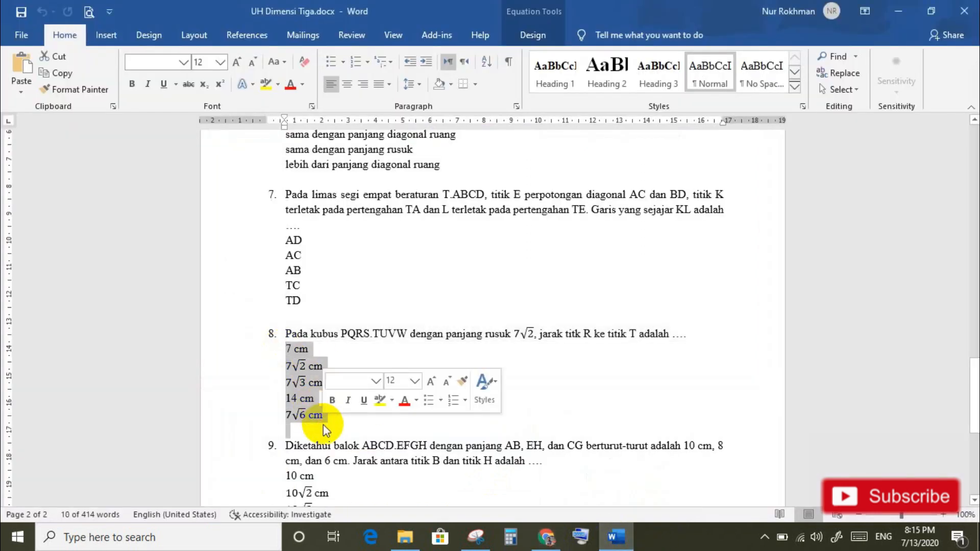
key(shift+Up)
key(ctrl+c)
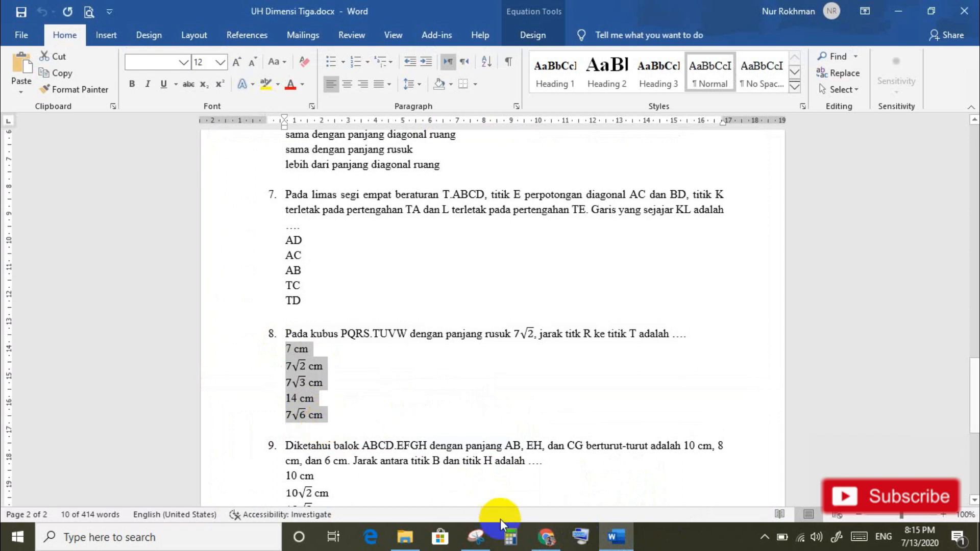
click(546, 536)
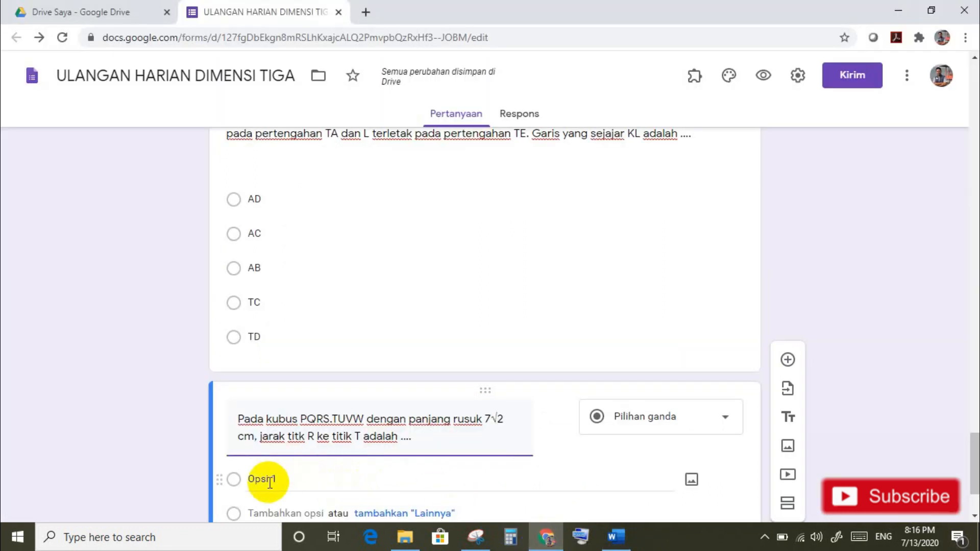
key(ctrl+v)
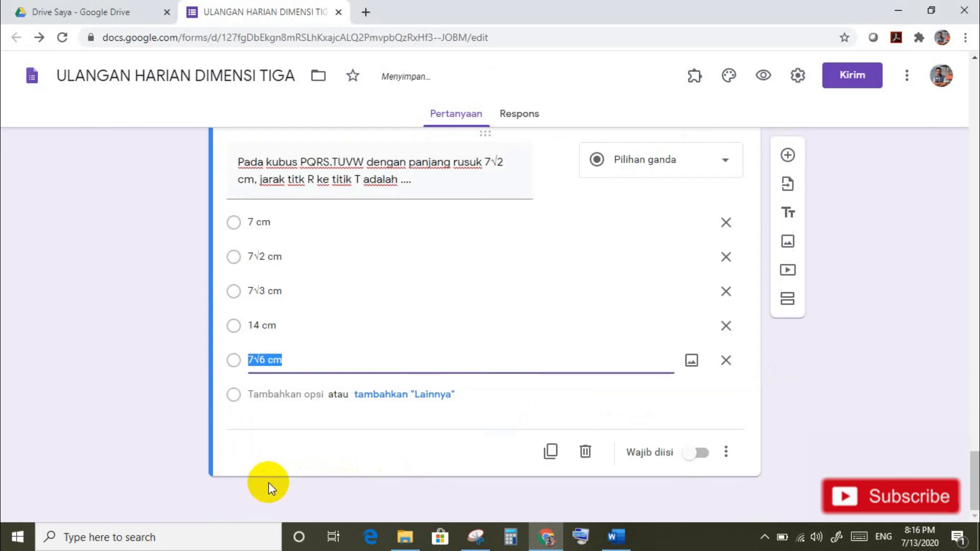
Step: Shuffle question 8's option order and add a blank question
click(727, 452)
click(765, 489)
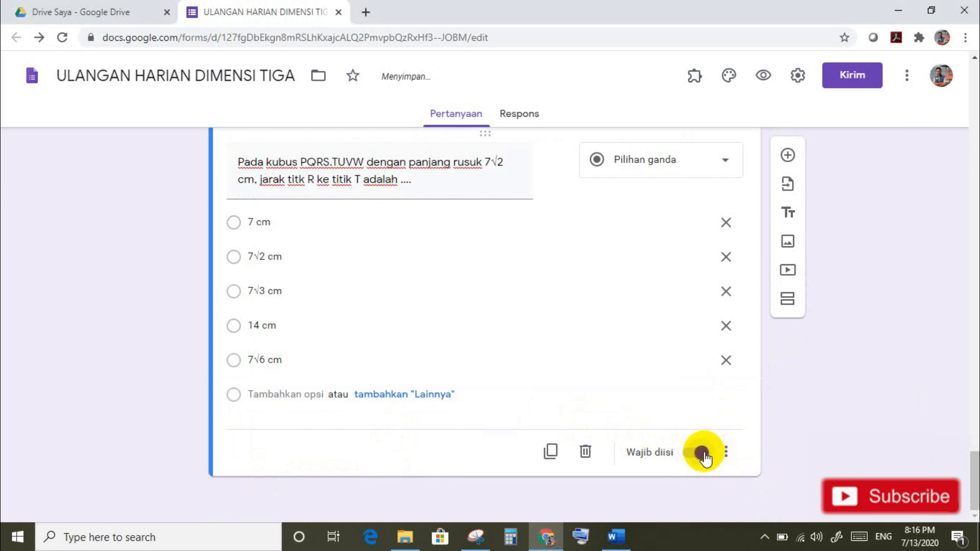
click(785, 156)
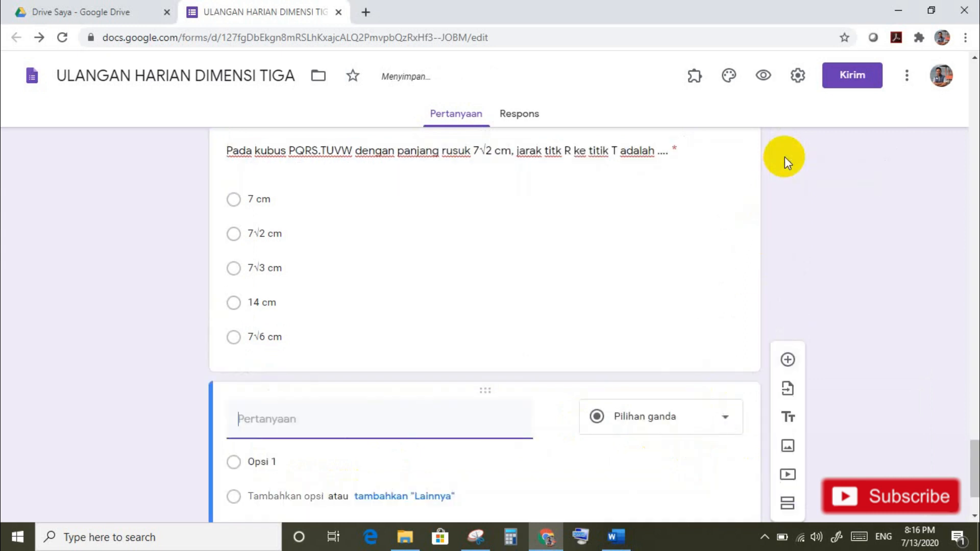
Step: Paste question 9's cuboid ABCD.EFGH sentence from Word and delete its '9.' number
click(617, 537)
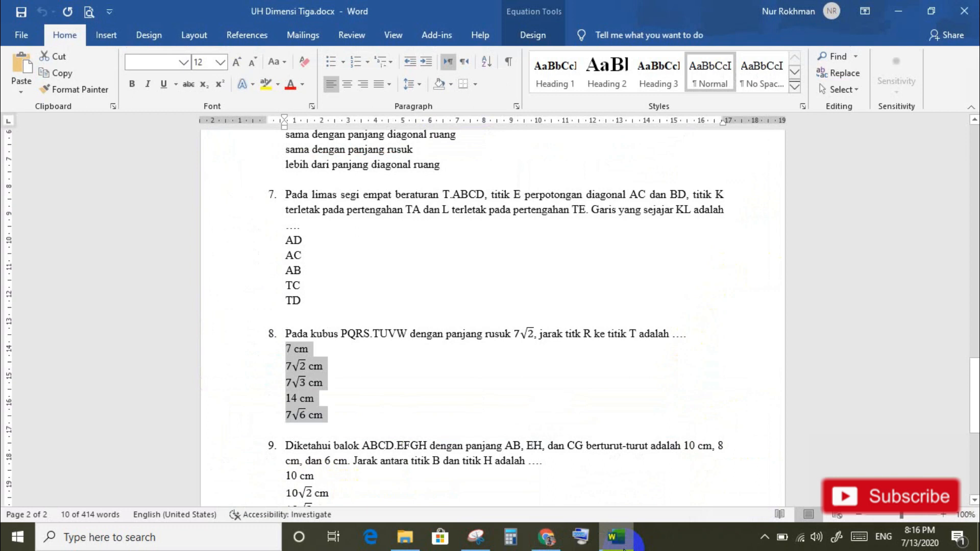
drag(974, 396, 975, 447)
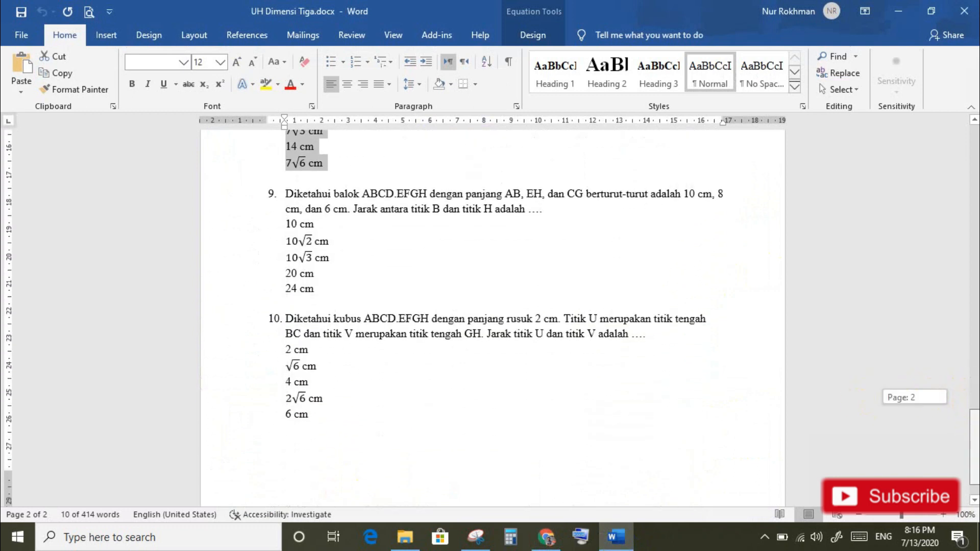
click(296, 199)
drag(287, 190, 543, 207)
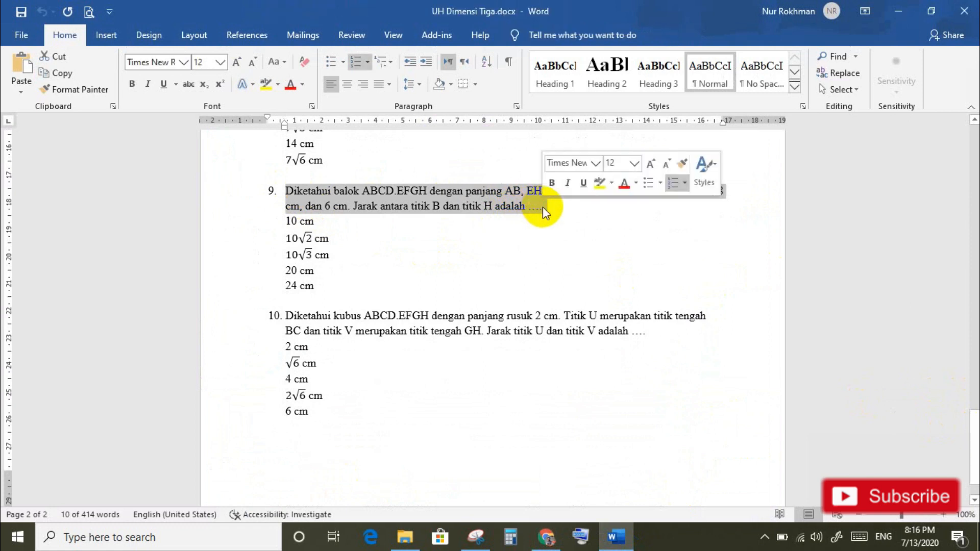
click(545, 537)
click(282, 432)
text(9.	Diketahui balok ABCD.EFGH dengan panjang AB, EH, dan CG berturut-turut adalah 10 cm, 8 cm, dan 6 cm. Jarak antara titik B dan titik H adalah ....)
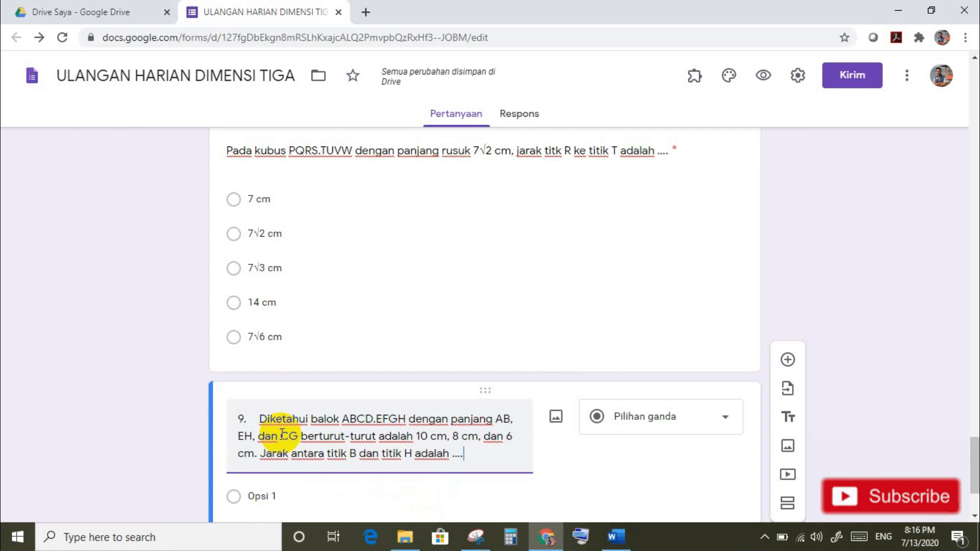
key(BackSpace)
key(BackSpace)
key(BackSpace)
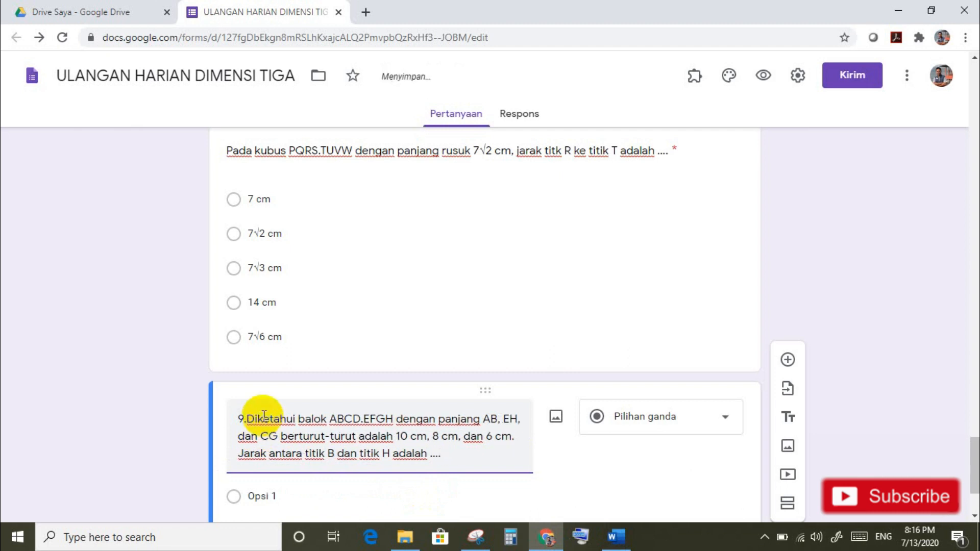
Step: Paste the options 10 cm, 10√2 cm, 10√3 cm, 20 cm and 24 cm
click(616, 537)
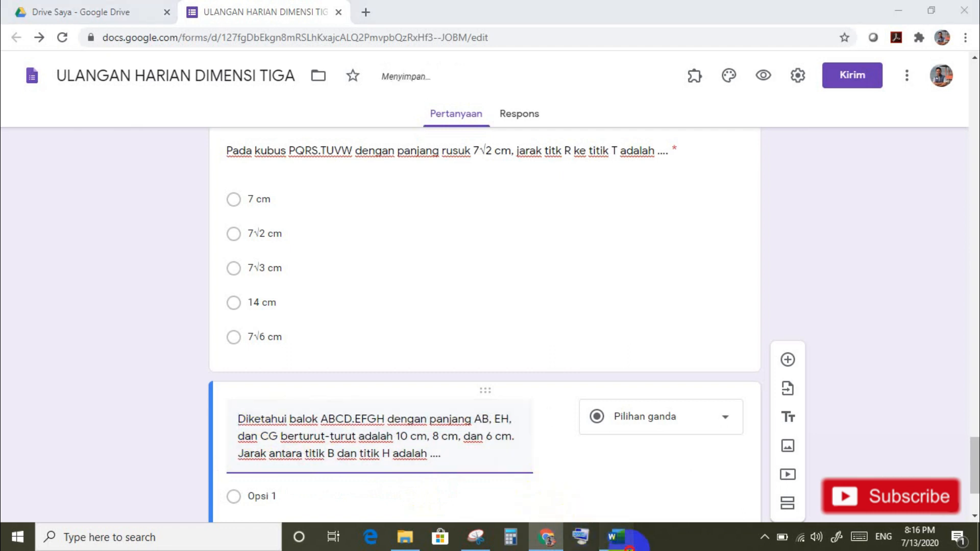
drag(281, 218, 326, 286)
key(ctrl+c)
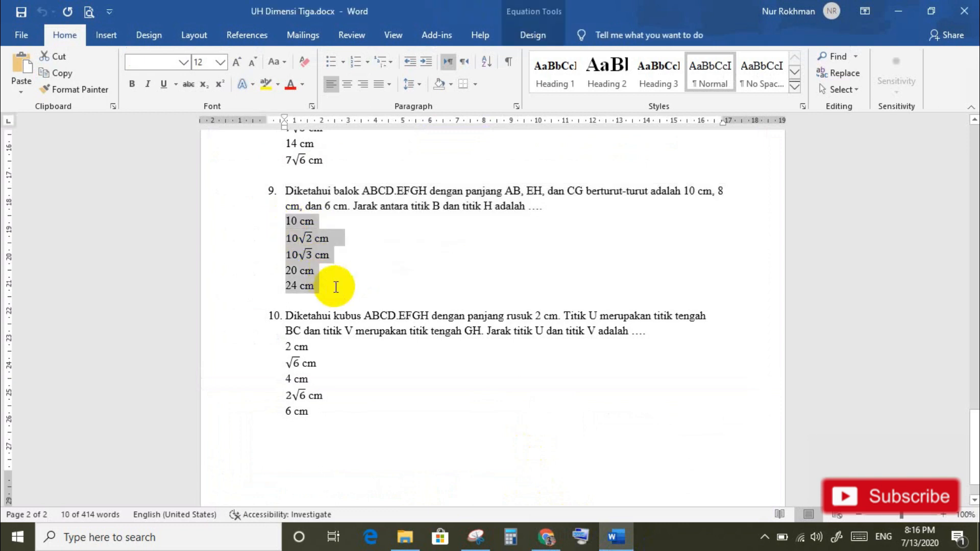
click(554, 541)
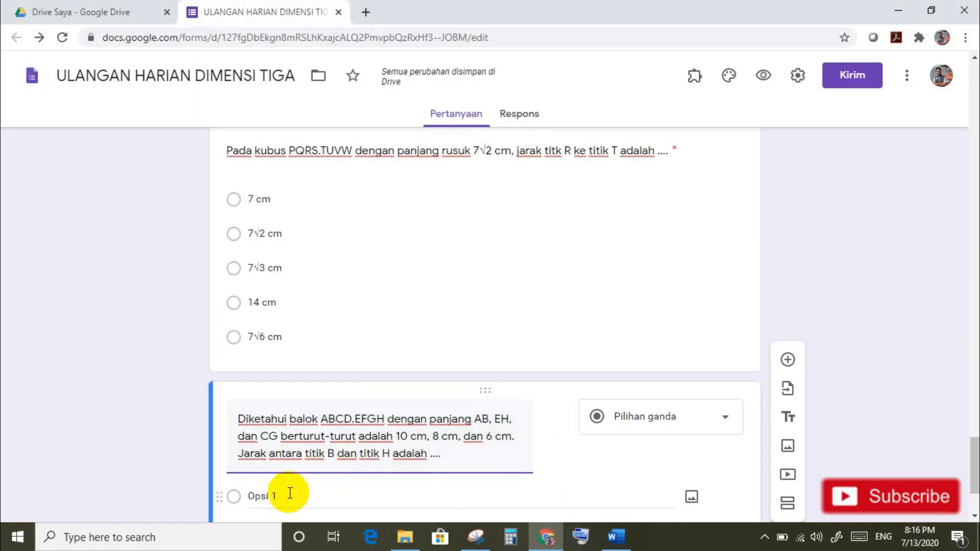
key(ctrl+v)
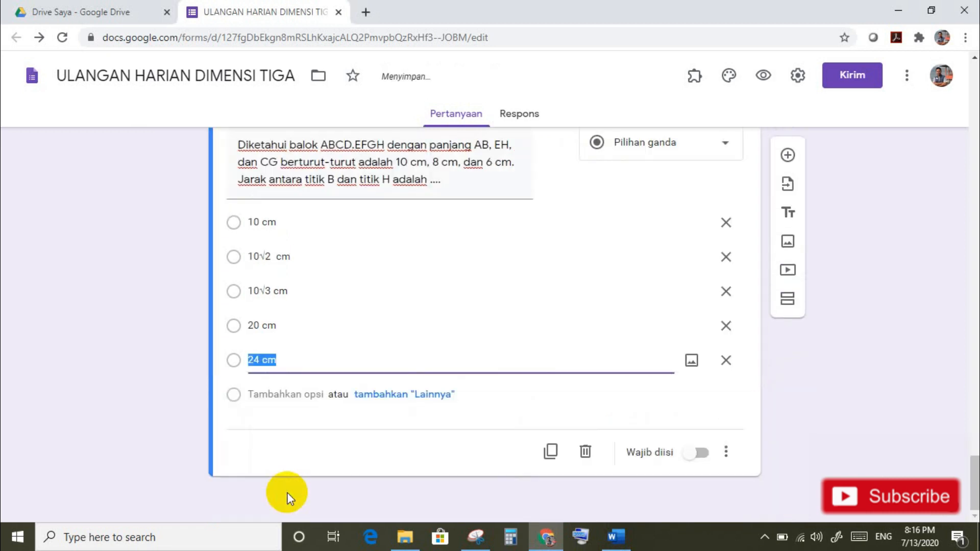
Step: Shuffle question 9's option order, make it required, and add a new question
click(714, 453)
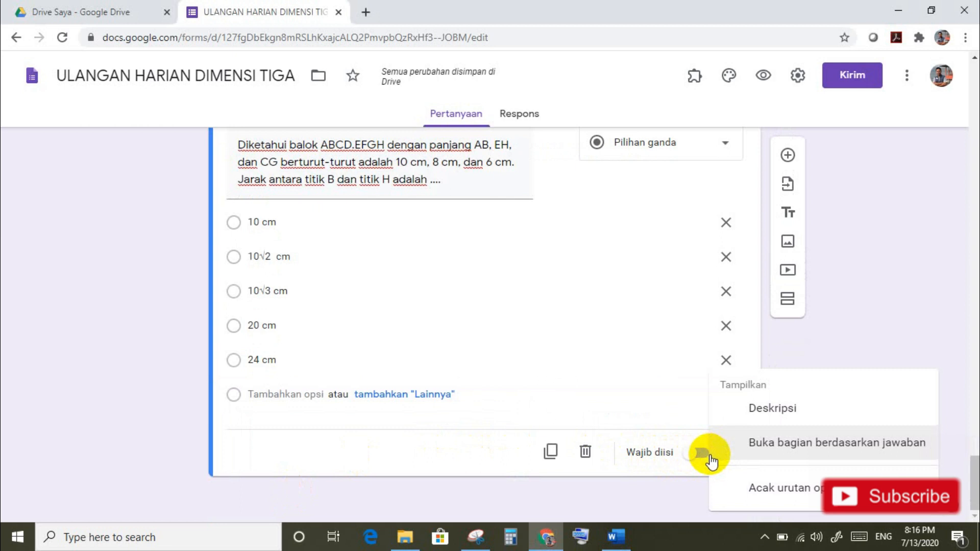
click(752, 491)
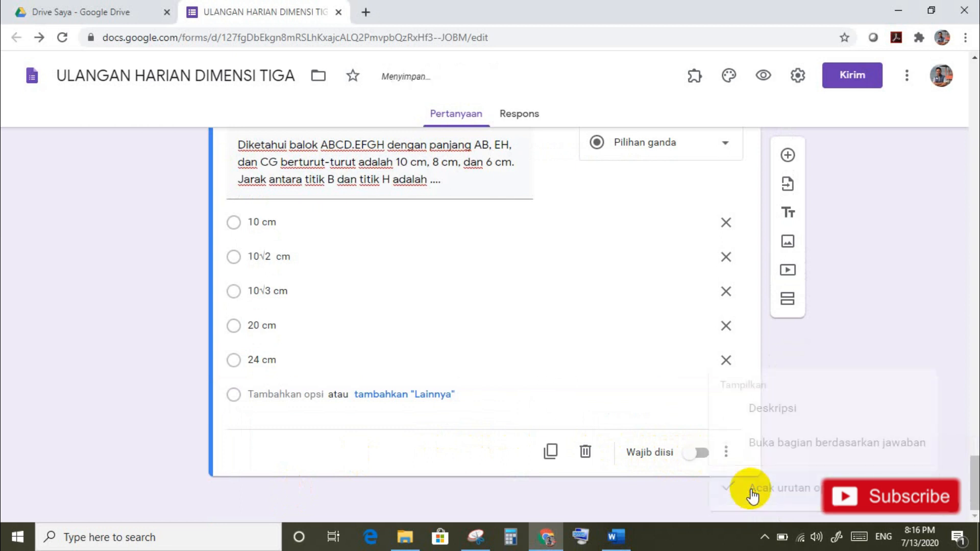
click(702, 454)
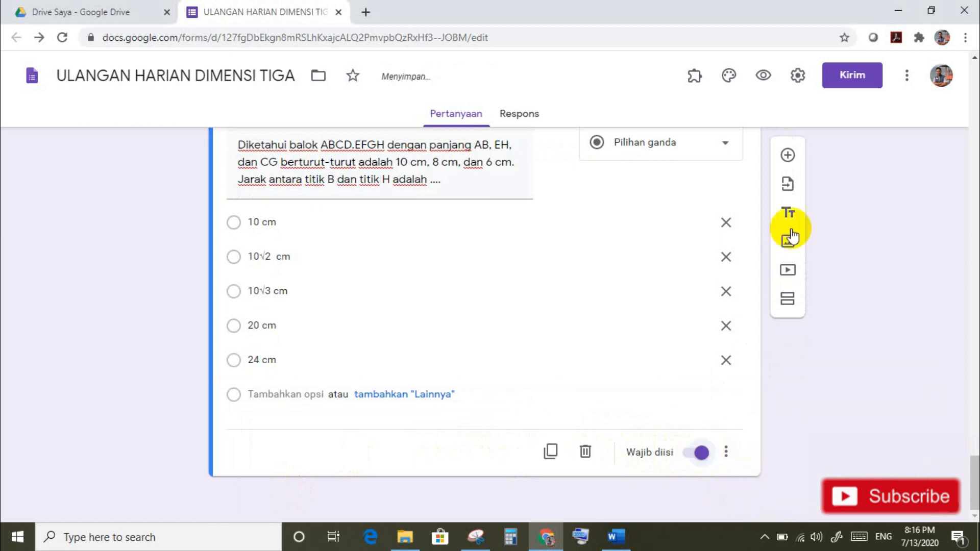
click(787, 157)
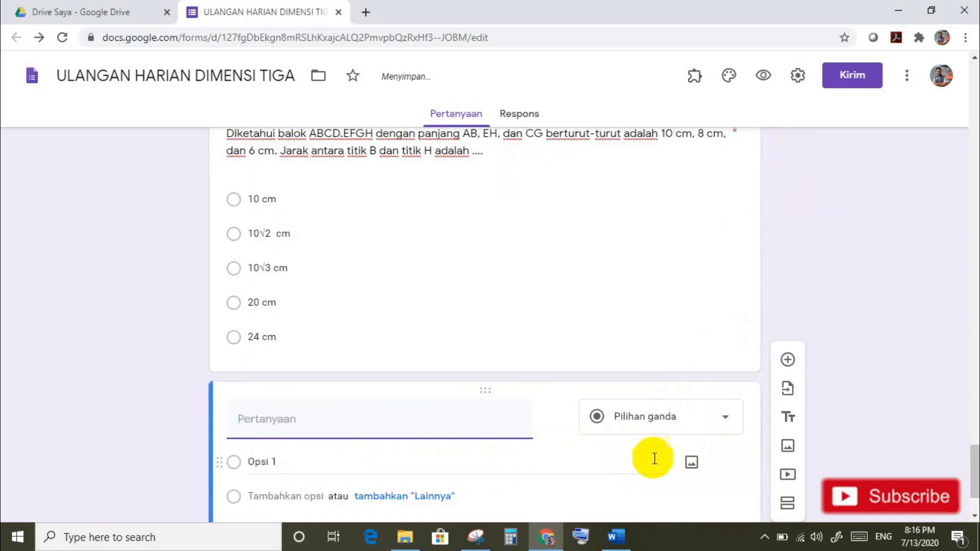
Step: Paste question 10's U–V midpoint distance text from Word and delete its '10.' number
click(616, 541)
drag(284, 220, 662, 335)
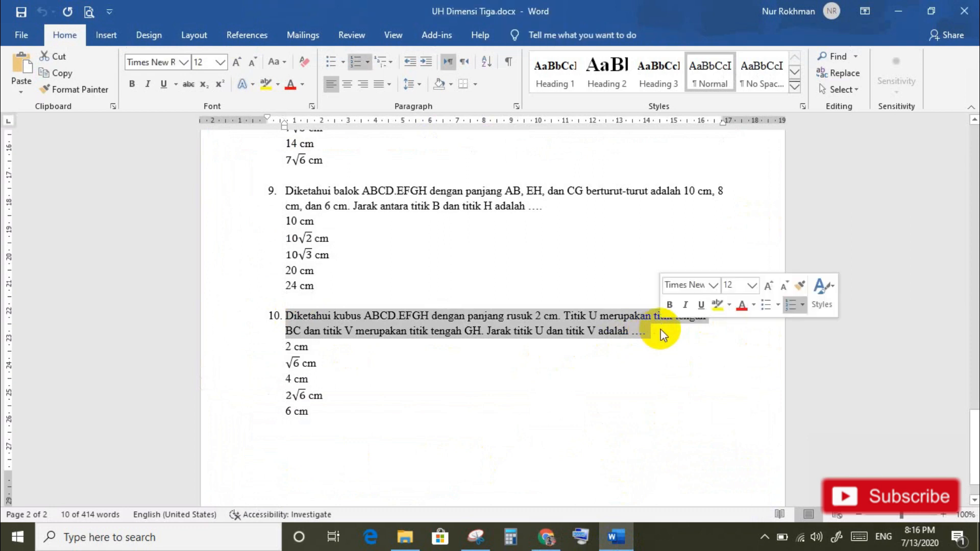
click(545, 534)
click(373, 432)
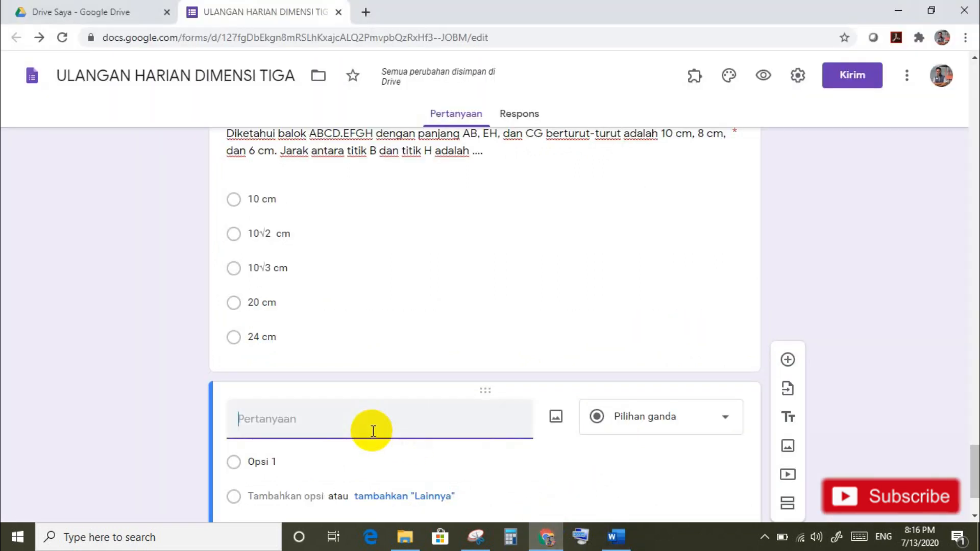
key(ctrl+v)
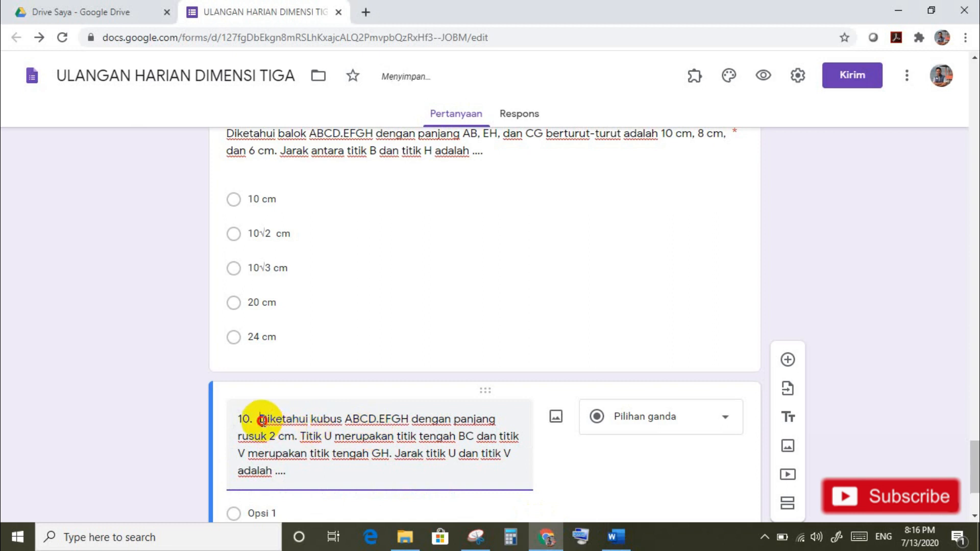
click(261, 420)
key(BackSpace)
key(BackSpace)
key(BackSpace)
key(BackSpace)
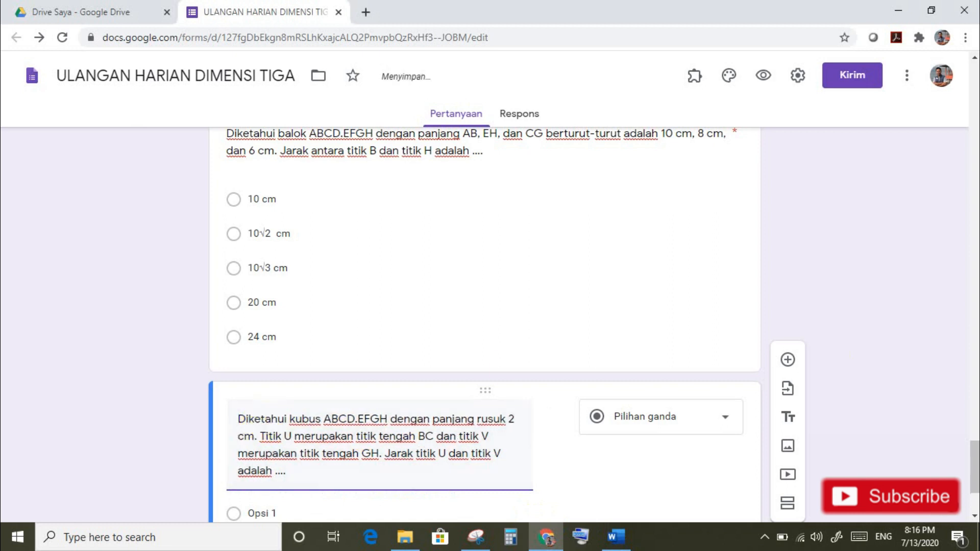
Step: Paste the five answers, 2 cm to 6 cm, as question 10's options
click(618, 536)
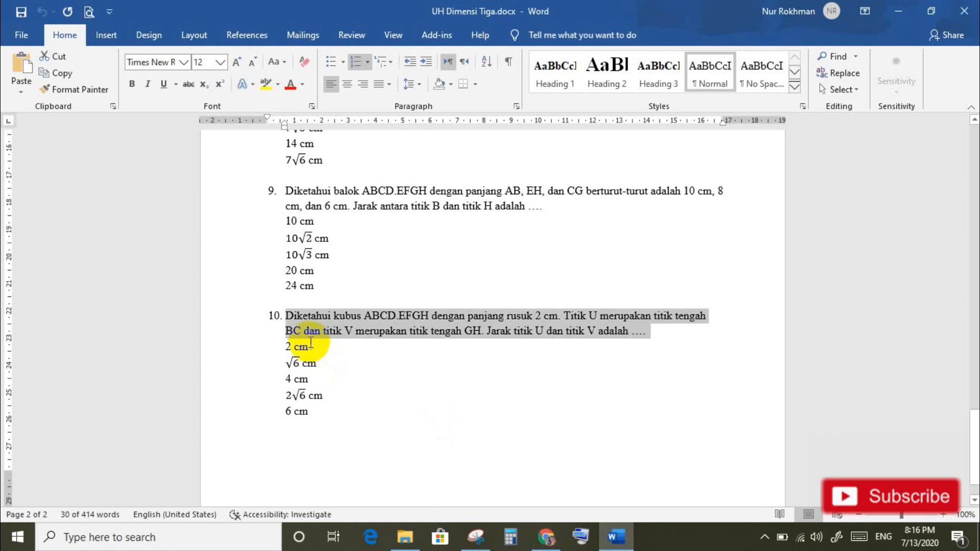
drag(280, 349, 323, 412)
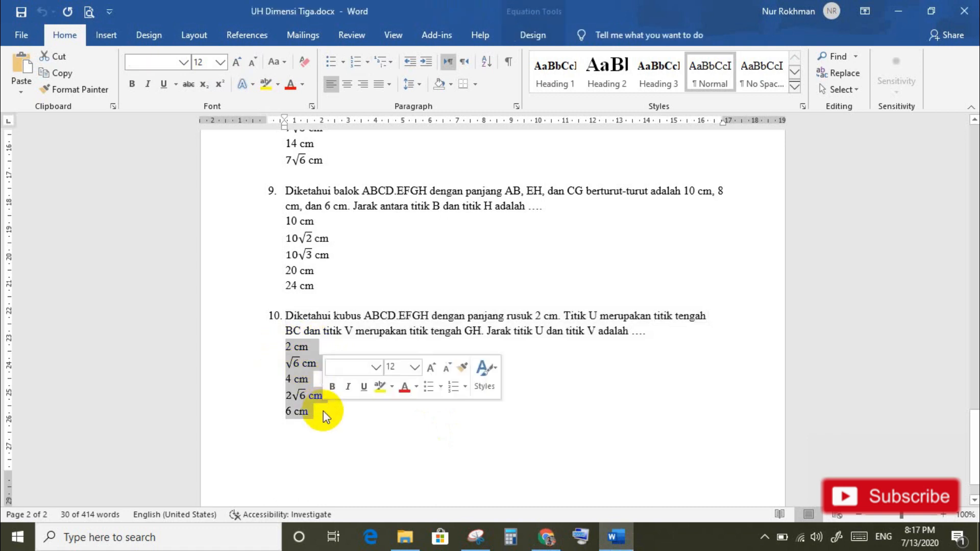
click(547, 536)
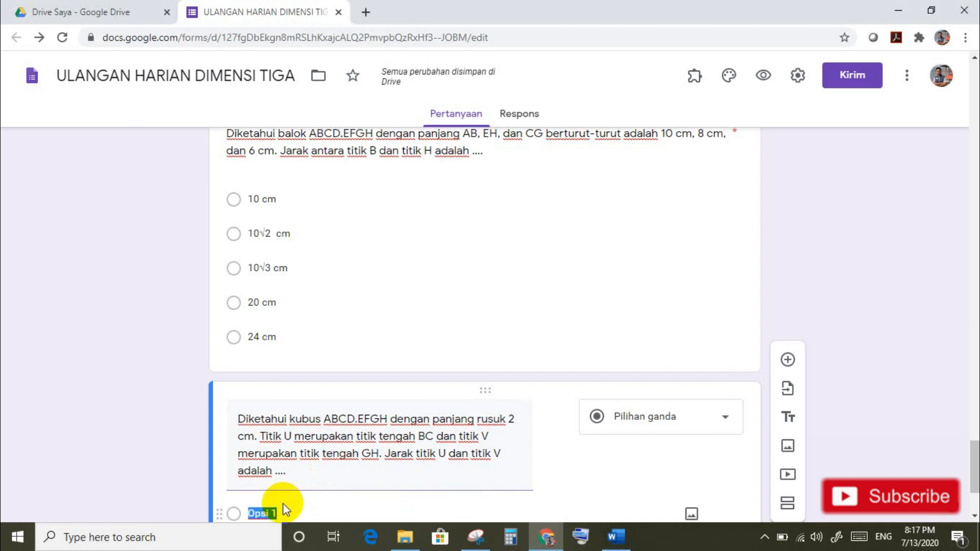
key(ctrl+v)
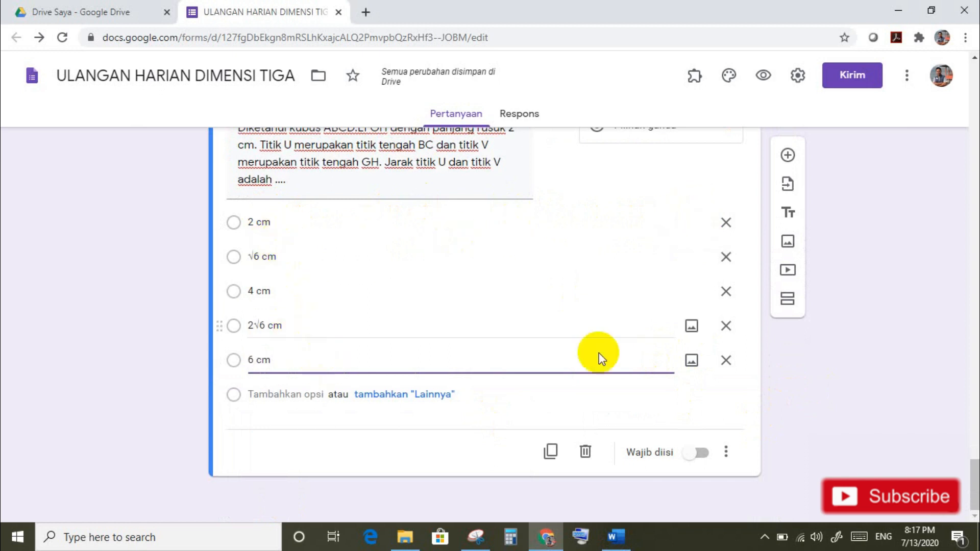
Step: Make question 10 required and shuffle its option order
click(705, 456)
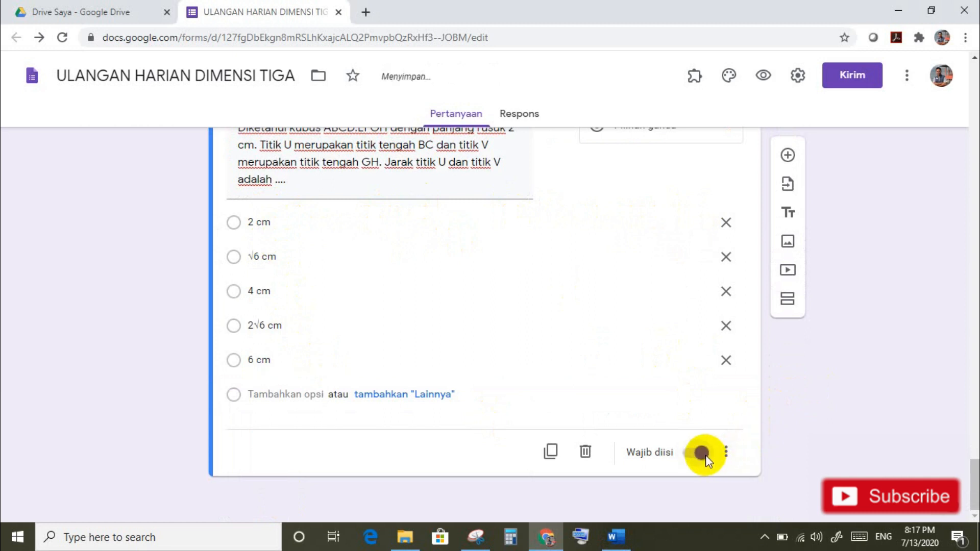
click(725, 453)
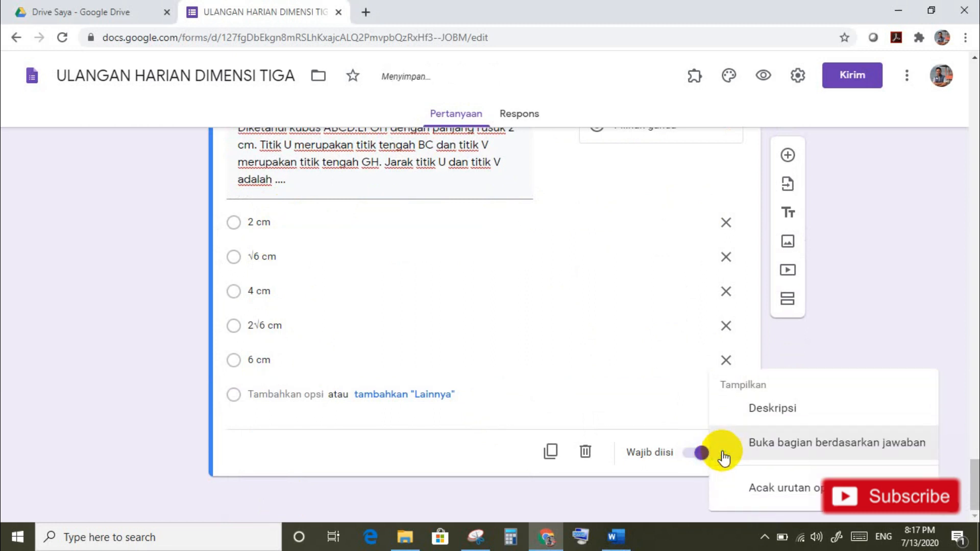
click(764, 490)
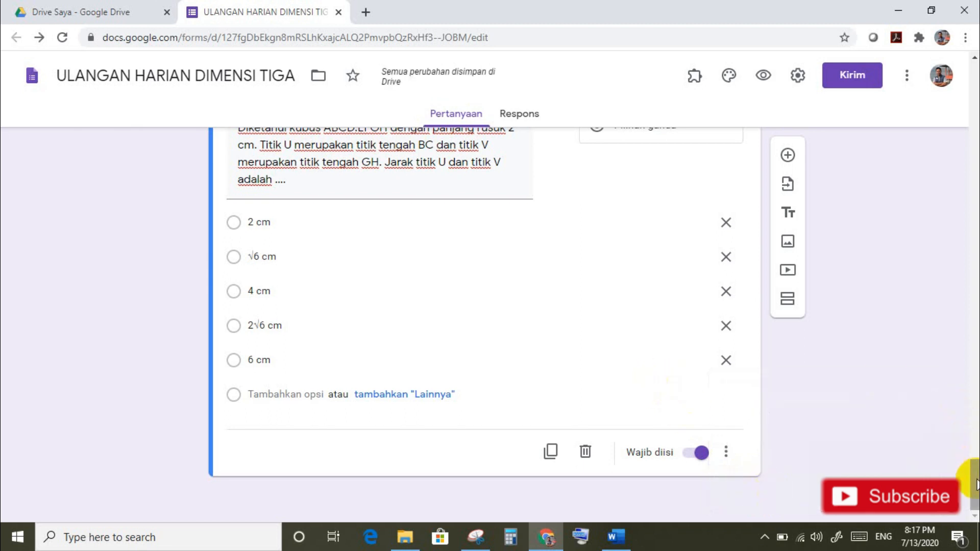
drag(976, 484, 976, 155)
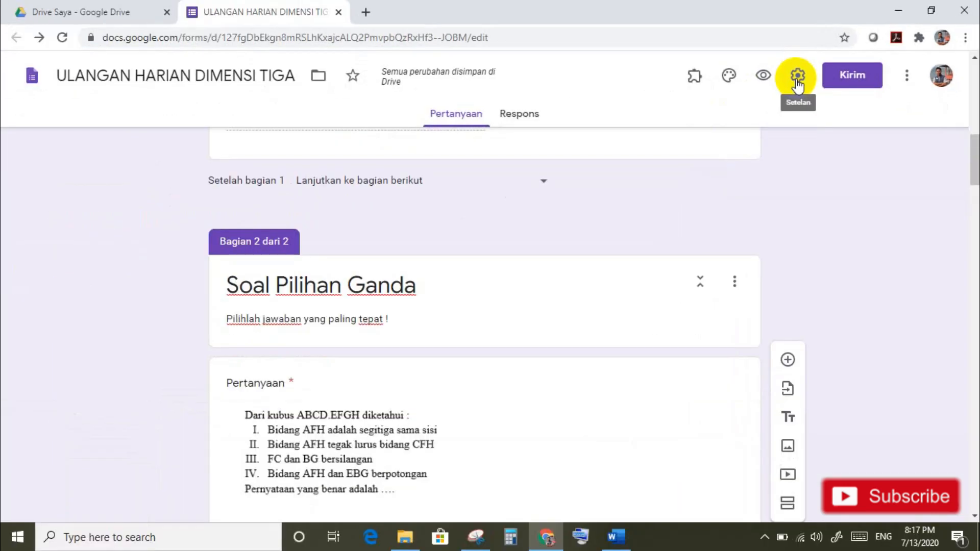
Step: In form settings, limit responses to one per respondent (Batasi ke 1 tanggapan)
click(798, 76)
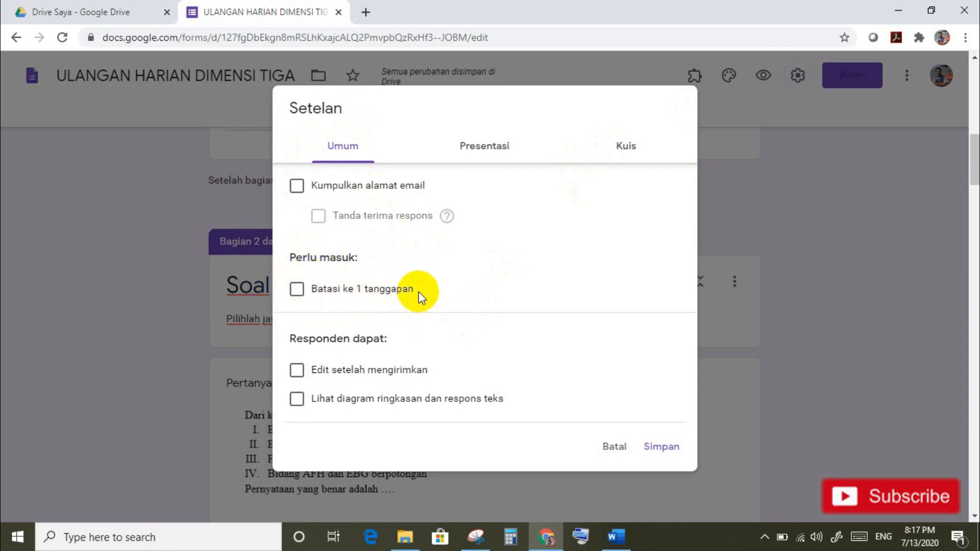
click(297, 293)
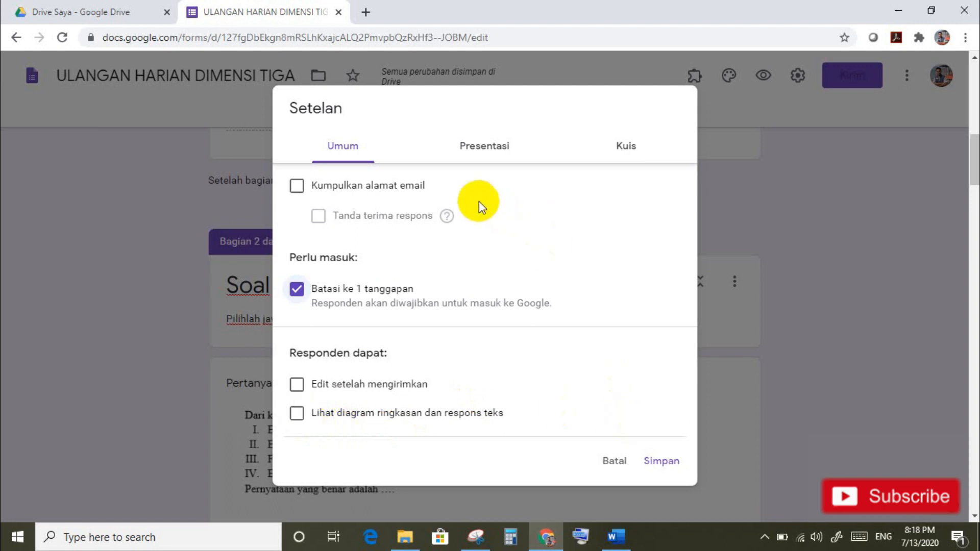
click(487, 152)
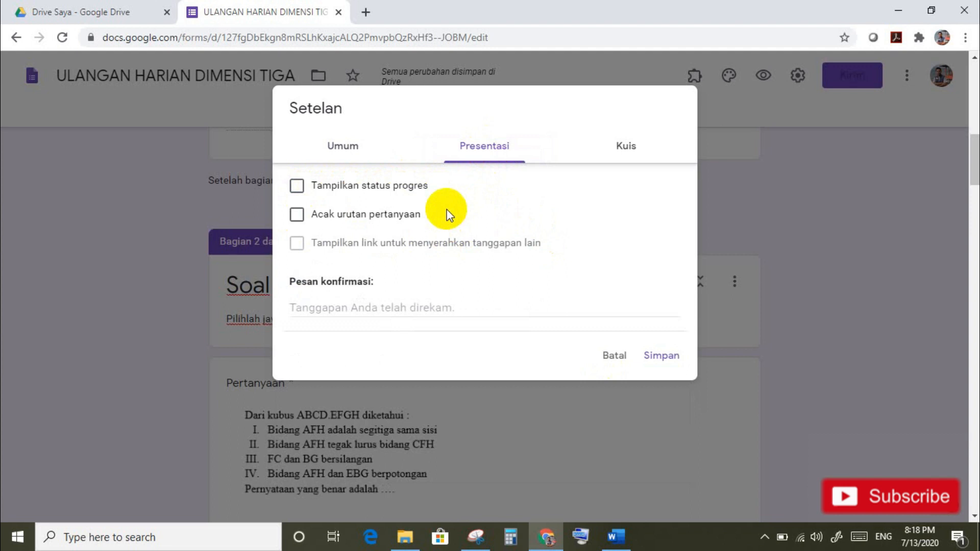
Step: Shuffle question order and set the confirmation message to 'Terimakasih telah mengikuti Ulangan harian Dimensi Tiga'
click(297, 216)
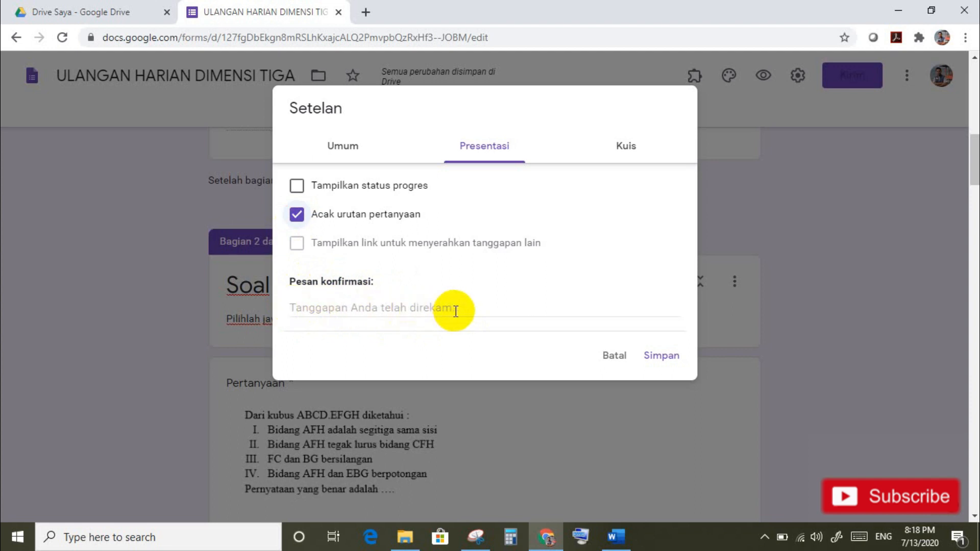
click(292, 306)
text(Te)
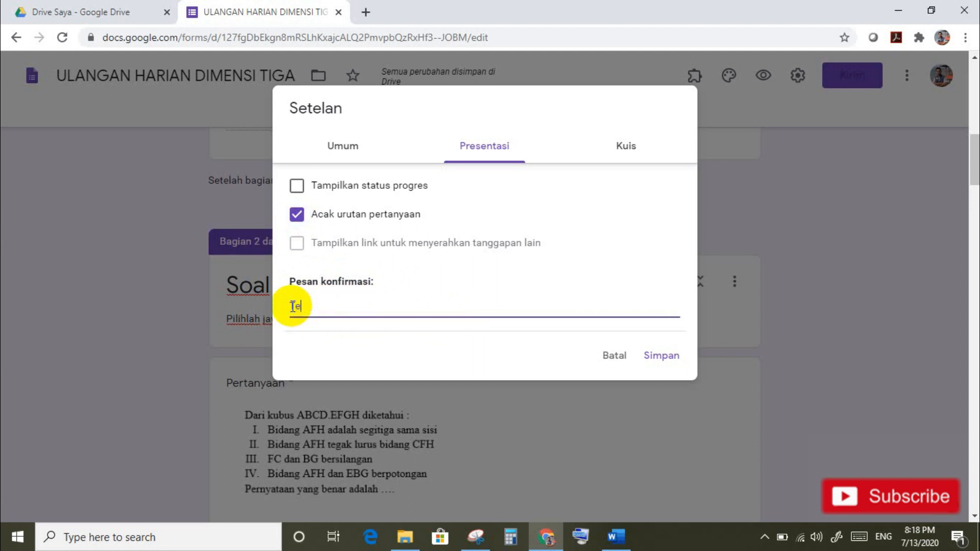
text(rimakasih telah mengikuti Ulangan harian dimensi tiga)
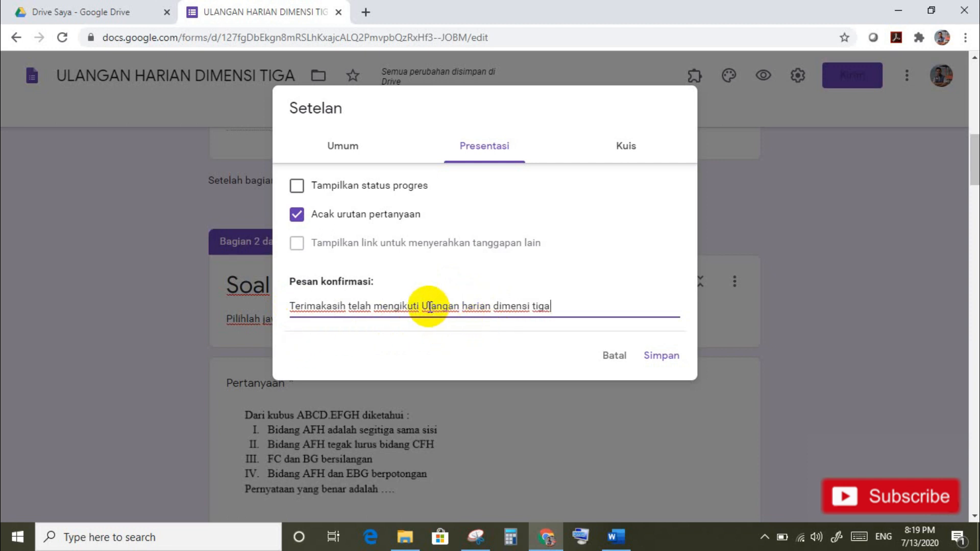
click(499, 306)
key(BackSpace)
text(D)
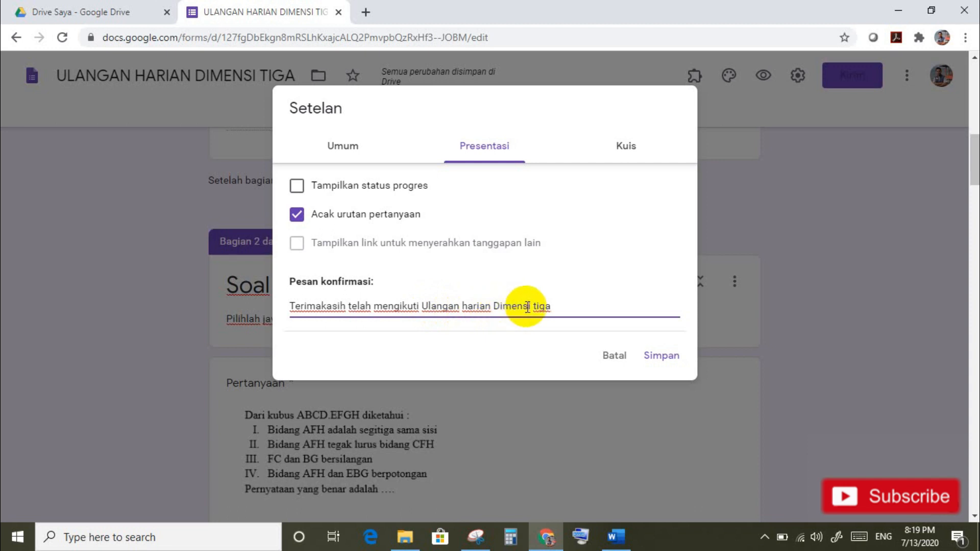
click(537, 307)
key(BackSpace)
text(T)
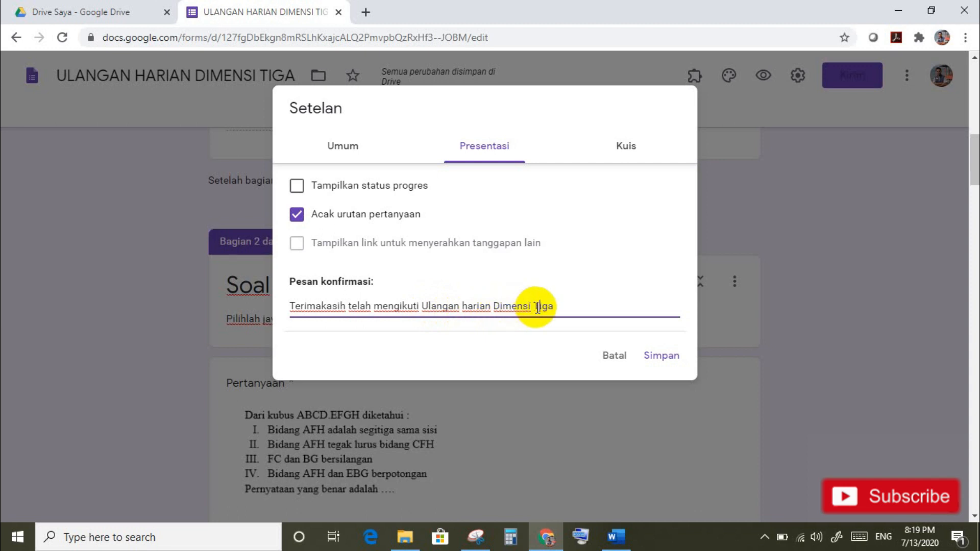
Step: Switch on Jadikan ini sebagai kuis so grades are released right after each submission
click(629, 149)
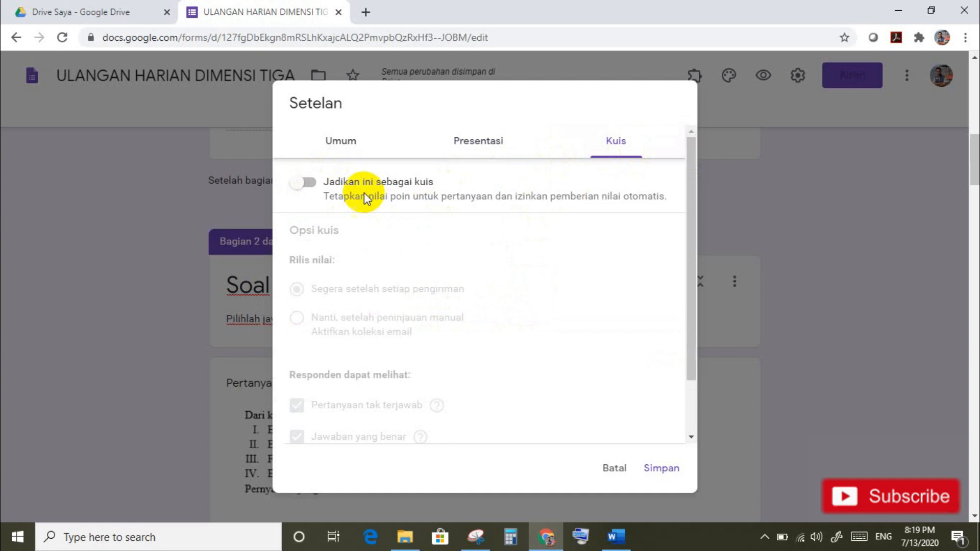
click(313, 185)
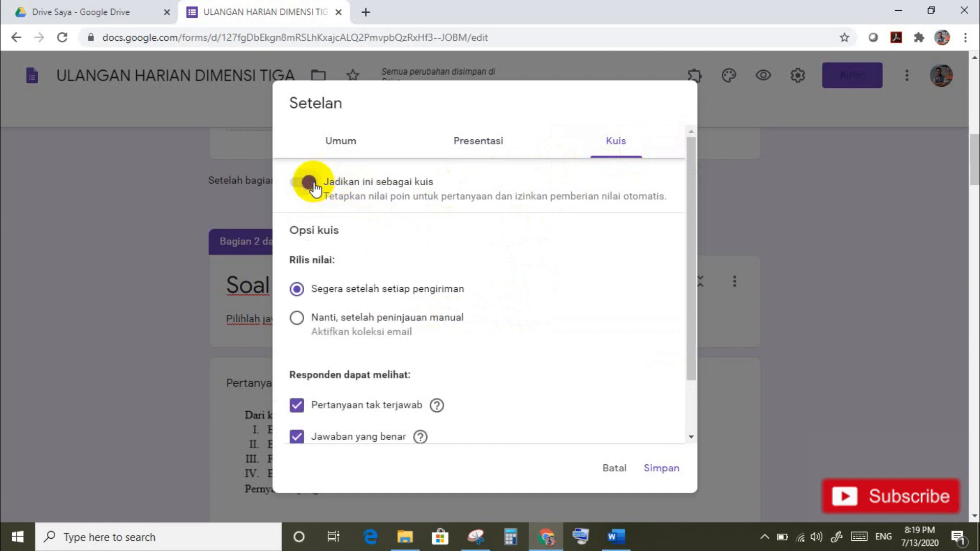
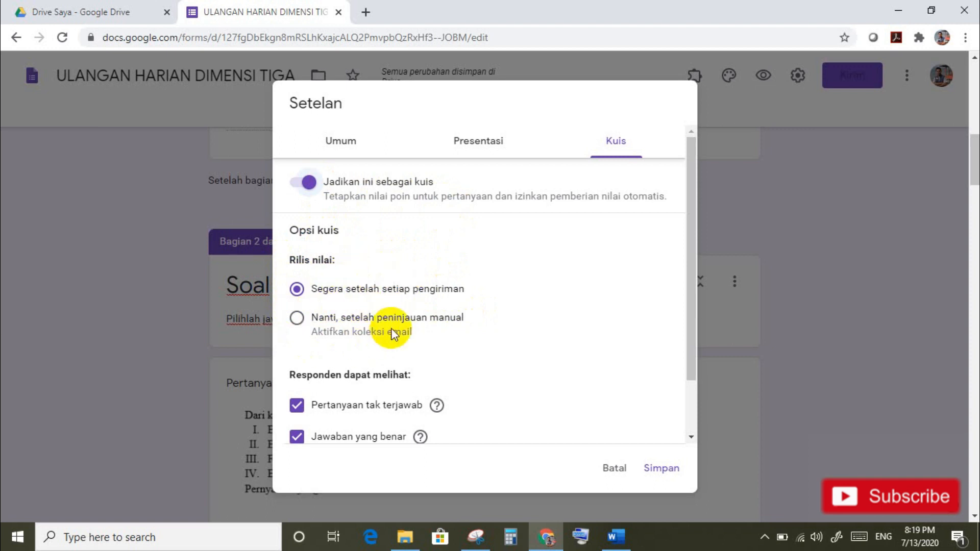
Step: Release grades after manual review and hide missed questions, correct answers and point values from respondents
click(296, 319)
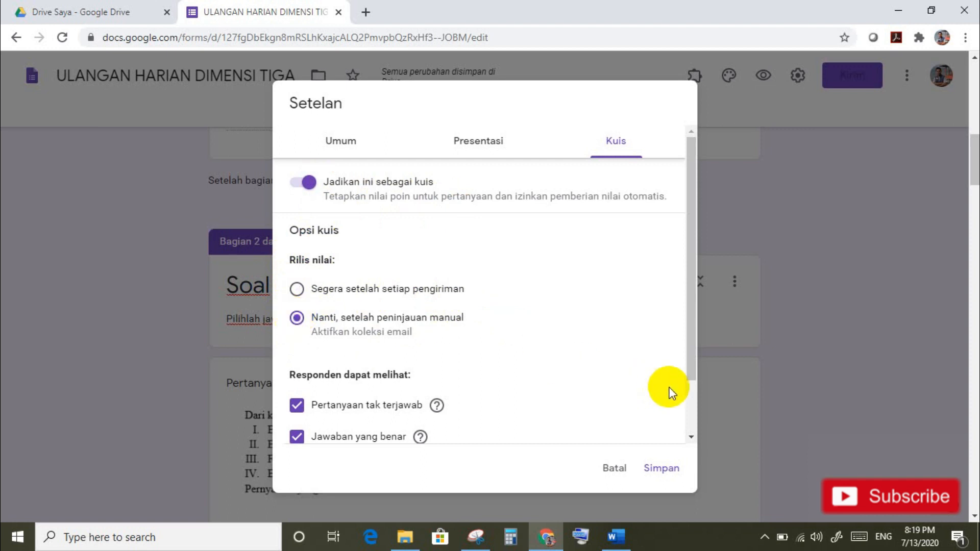
drag(687, 371, 682, 409)
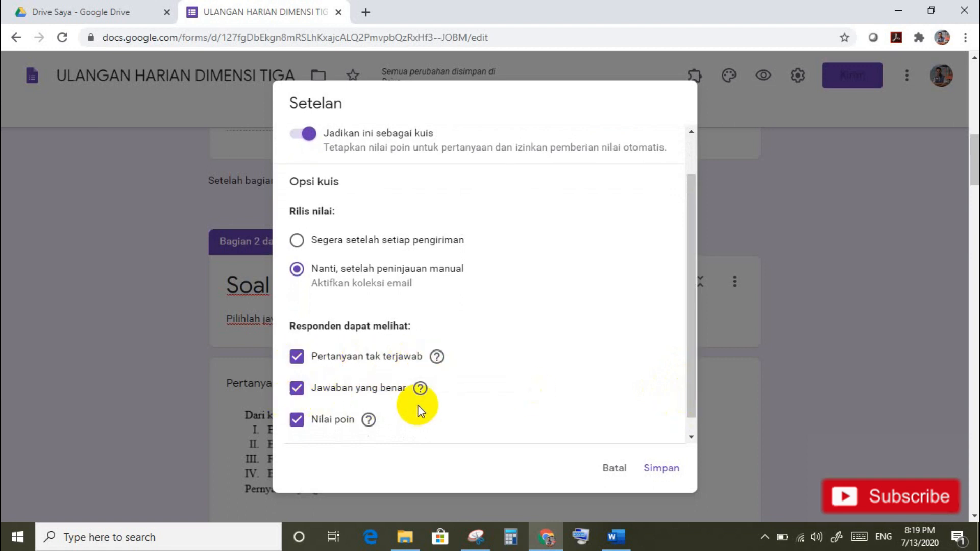
drag(686, 413, 686, 427)
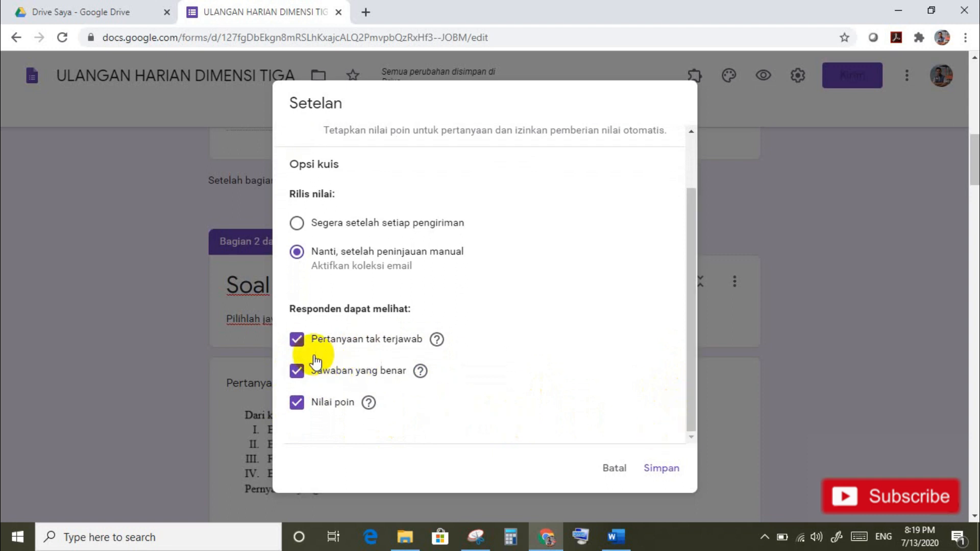
click(296, 339)
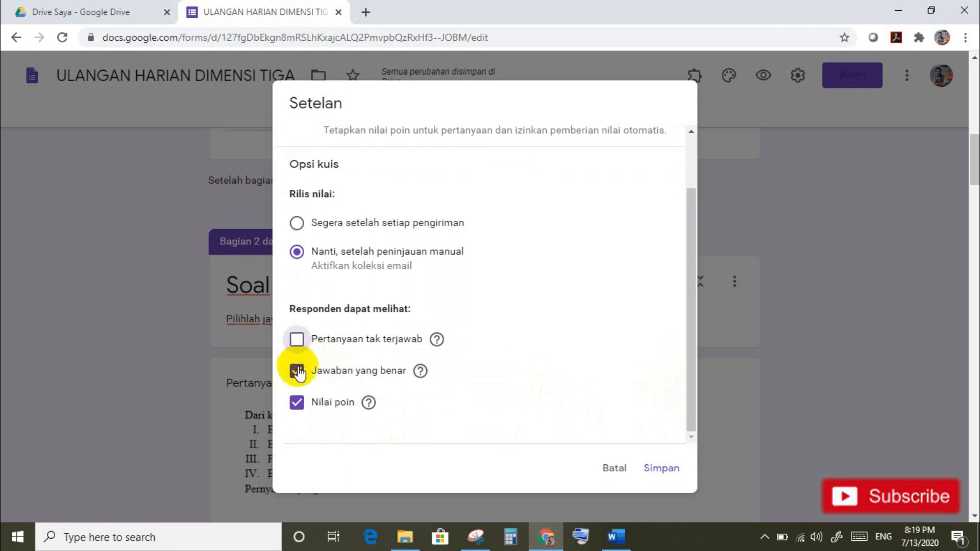
click(297, 370)
click(298, 403)
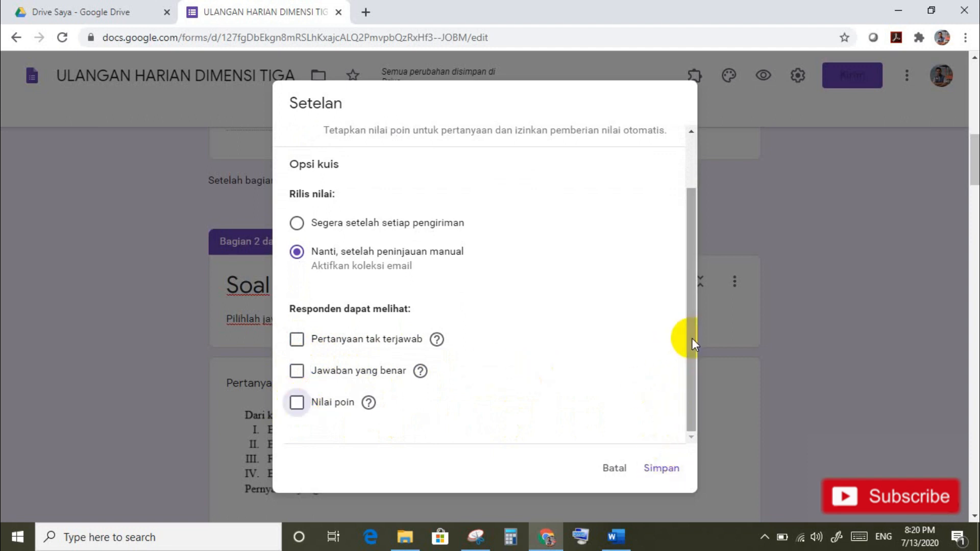
drag(691, 338, 695, 258)
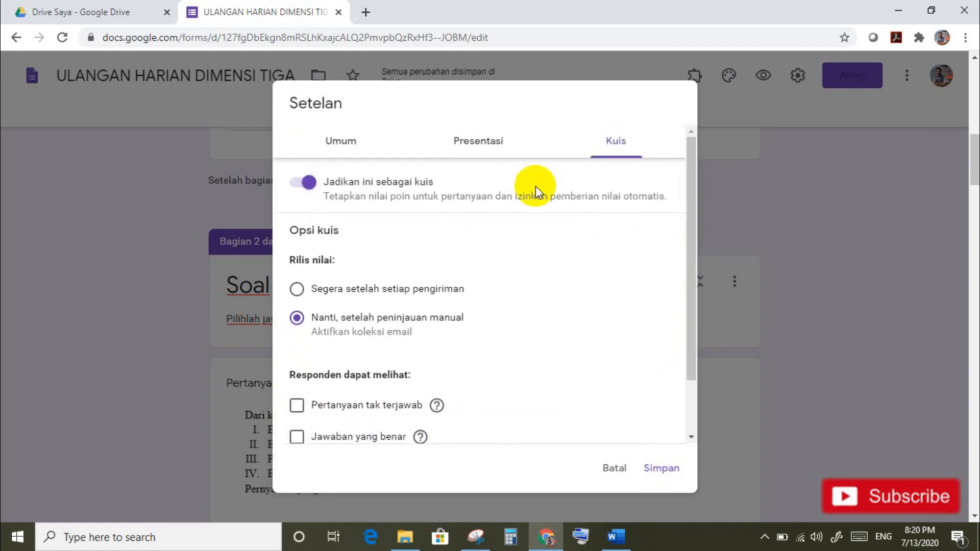
Step: In the Umum settings, stop collecting email addresses and save the quiz settings
click(344, 153)
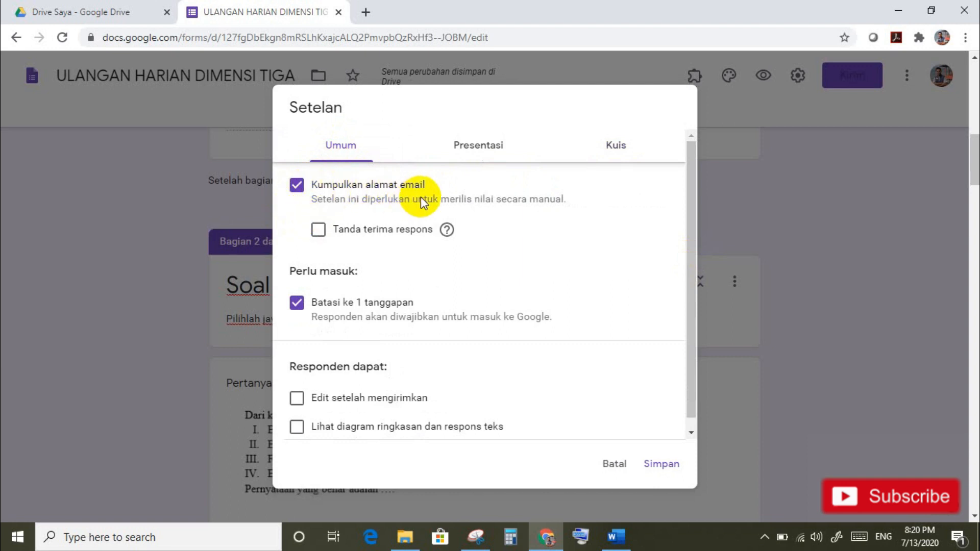
click(297, 186)
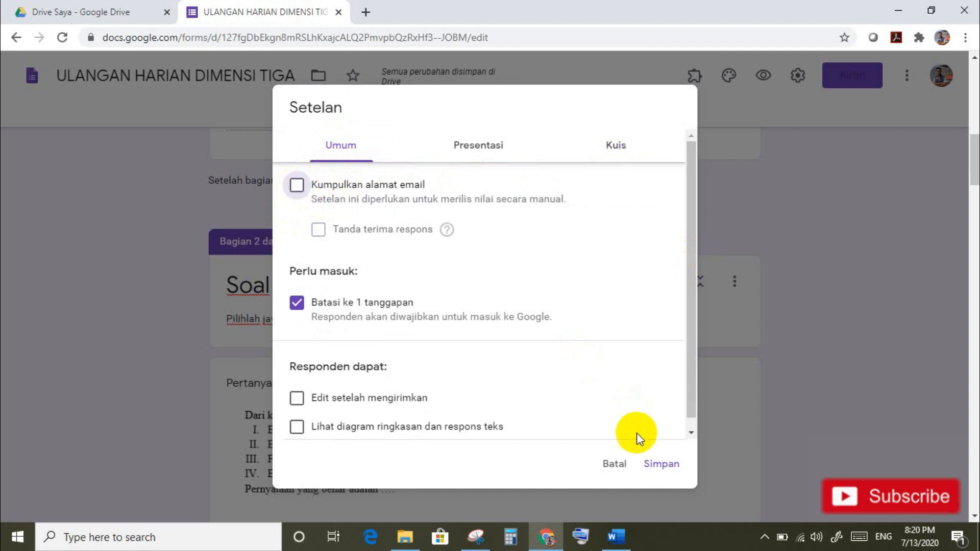
click(650, 462)
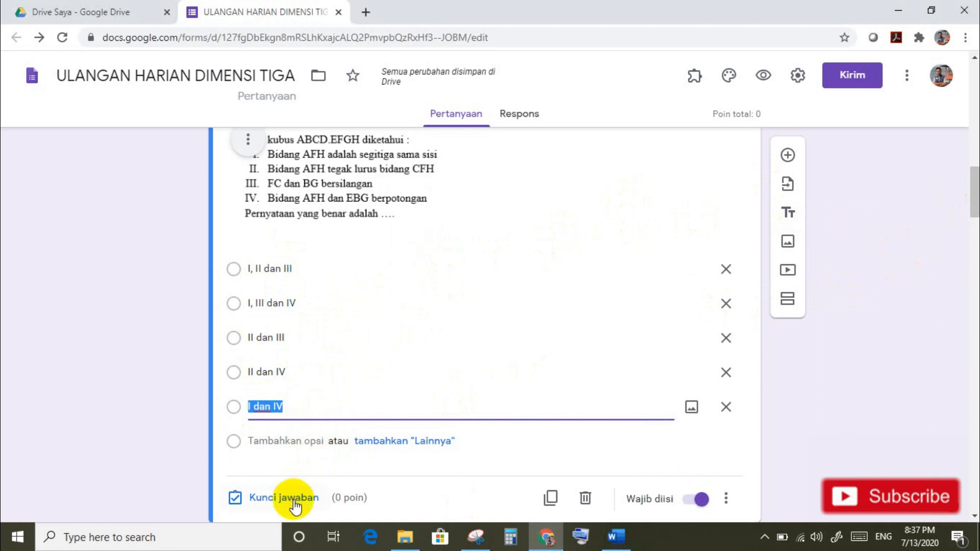
Step: Give the first question 10 points with 'I dan IV' as the correct answer, checking the key in Word
click(268, 500)
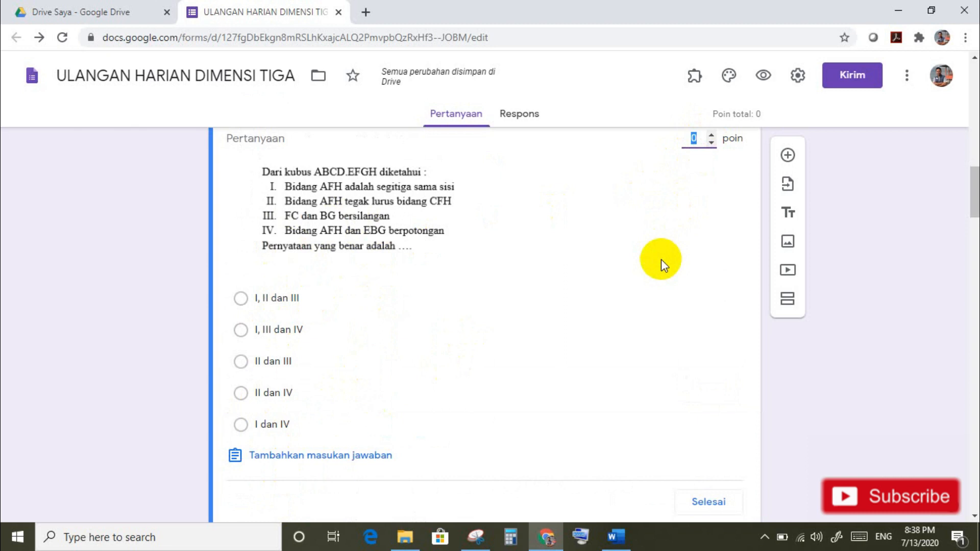
text(10)
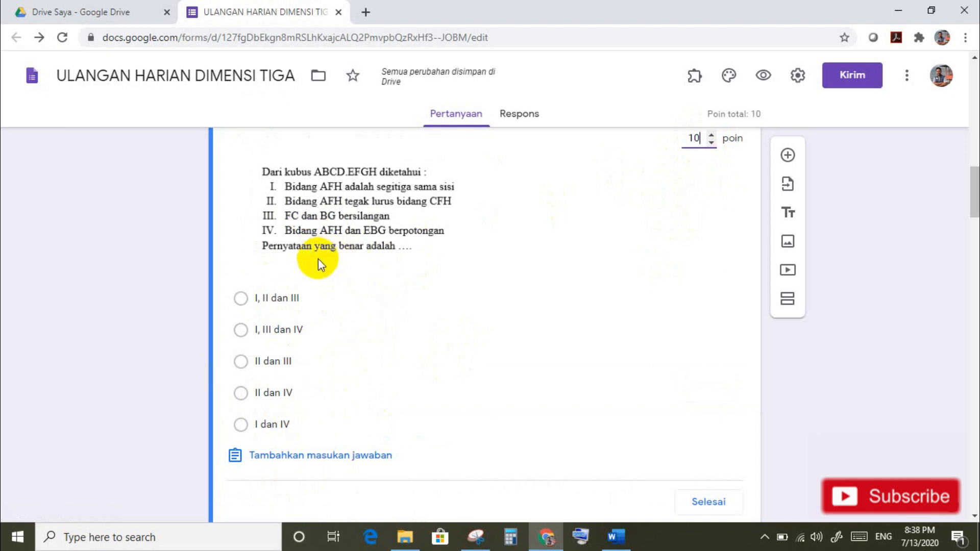
click(618, 543)
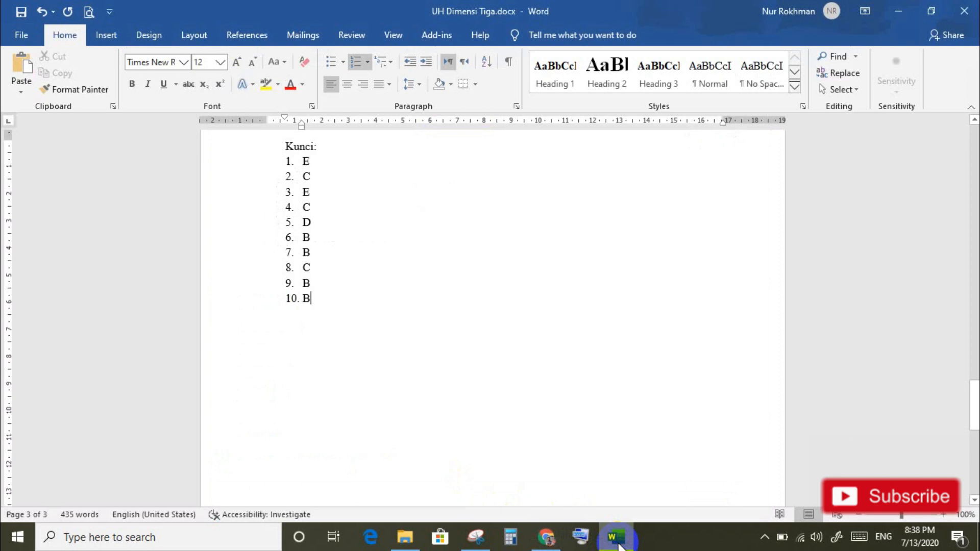
click(618, 539)
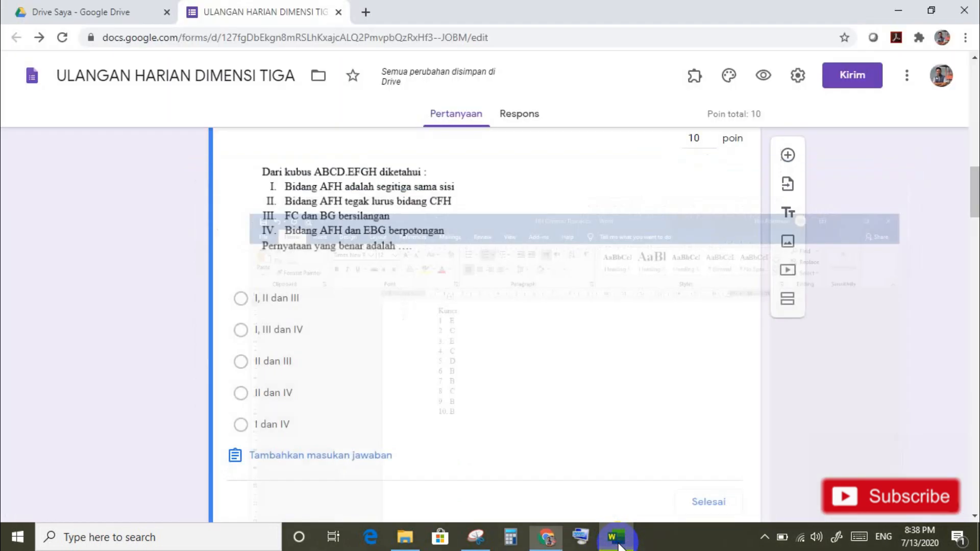
click(241, 424)
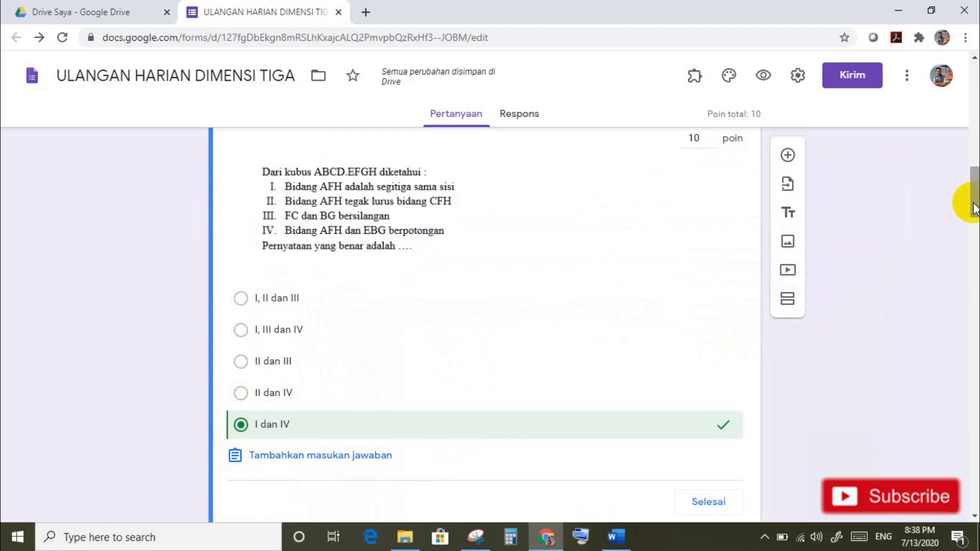
mouse_move(974, 206)
mouse_down()
mouse_move(974, 198)
mouse_move(970, 212)
mouse_up()
click(722, 331)
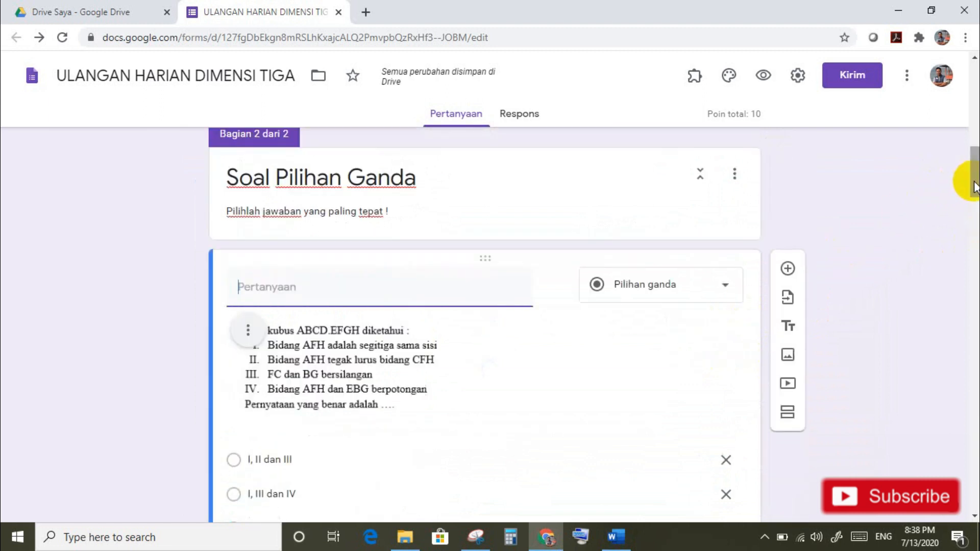
Step: Set the second question's answer key to '(2) dan (3)', worth 10 points, checking the key in Word
scroll(973, 186, down, 8)
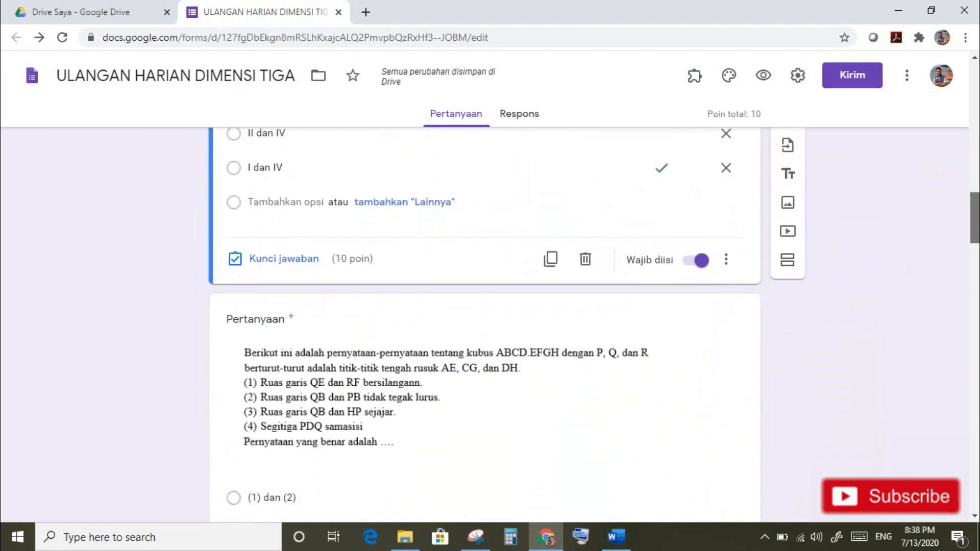
drag(975, 218, 975, 230)
click(319, 387)
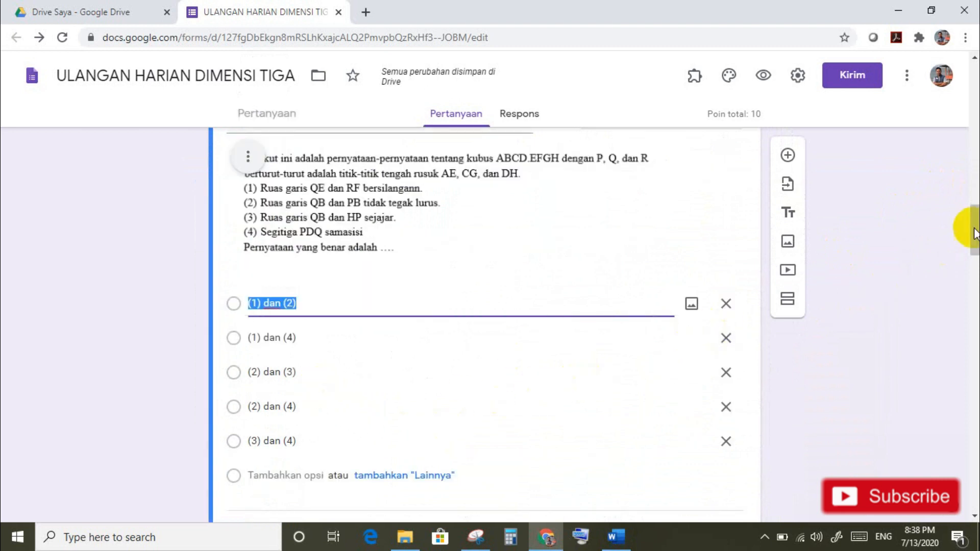
scroll(975, 235, down, 3)
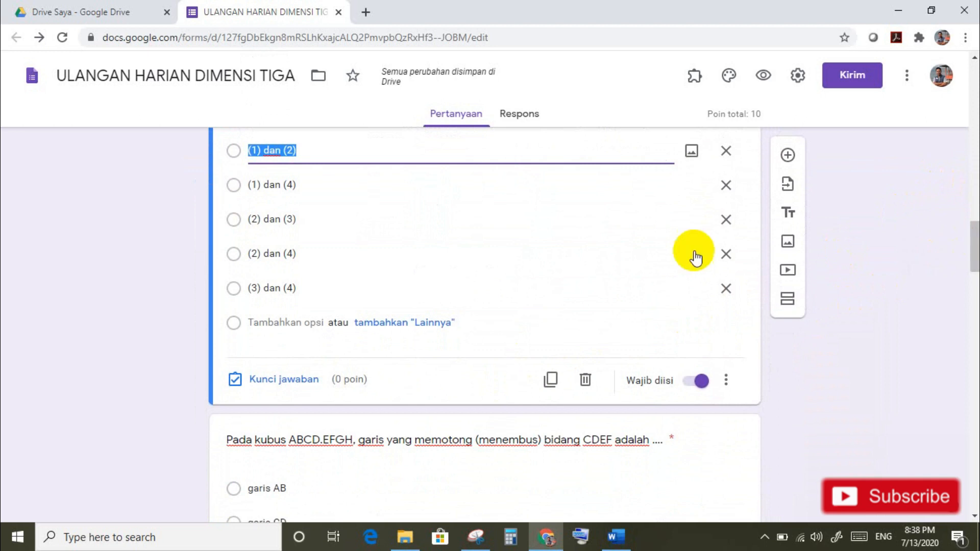
click(269, 382)
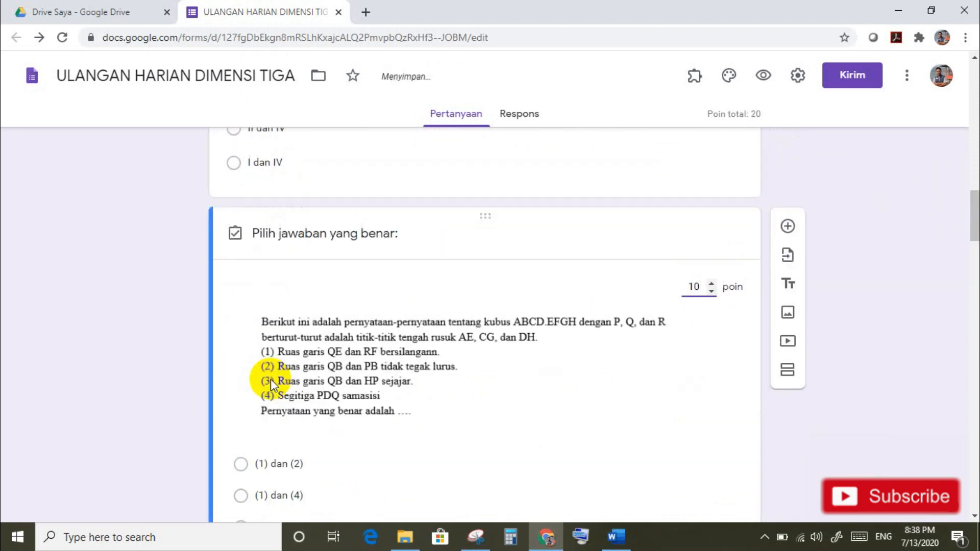
drag(974, 210, 973, 226)
click(620, 544)
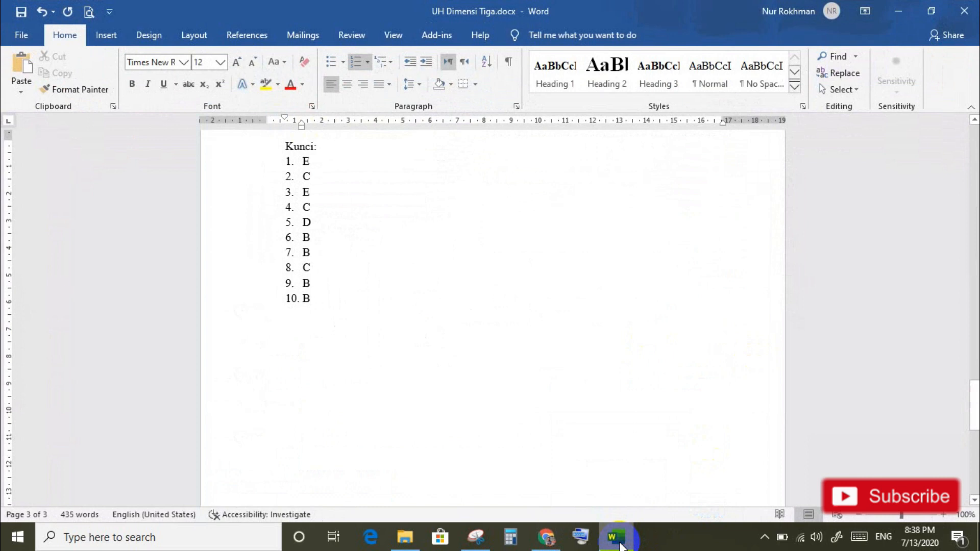
click(619, 542)
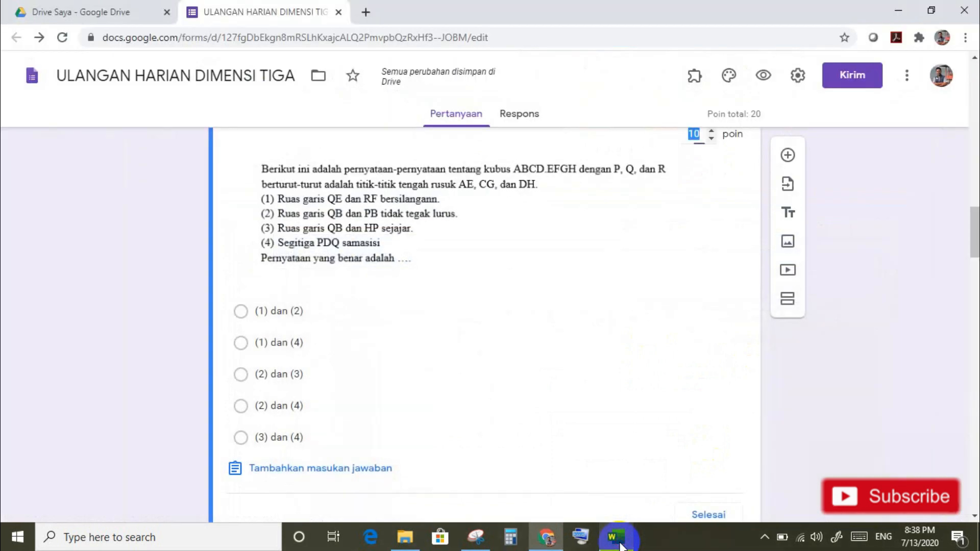
click(242, 376)
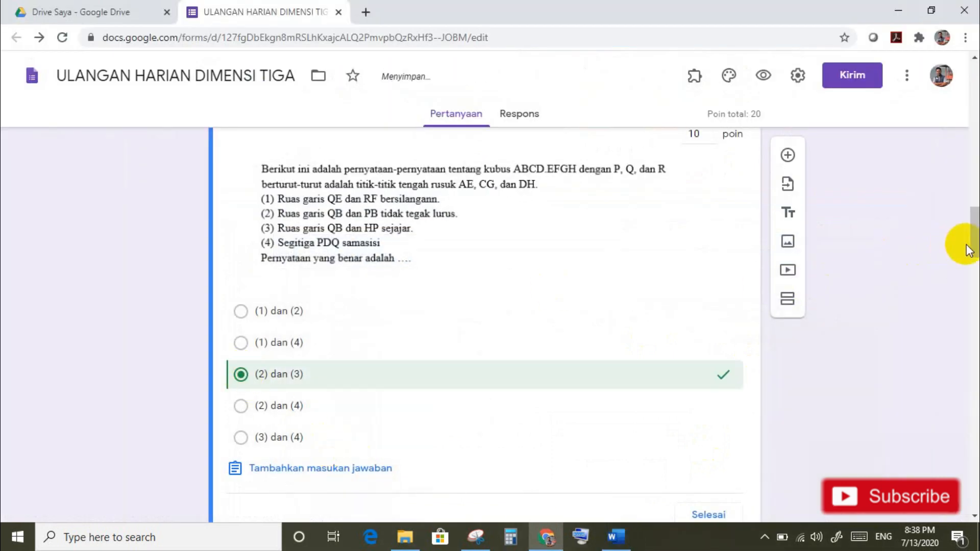
scroll(972, 251, down, 5)
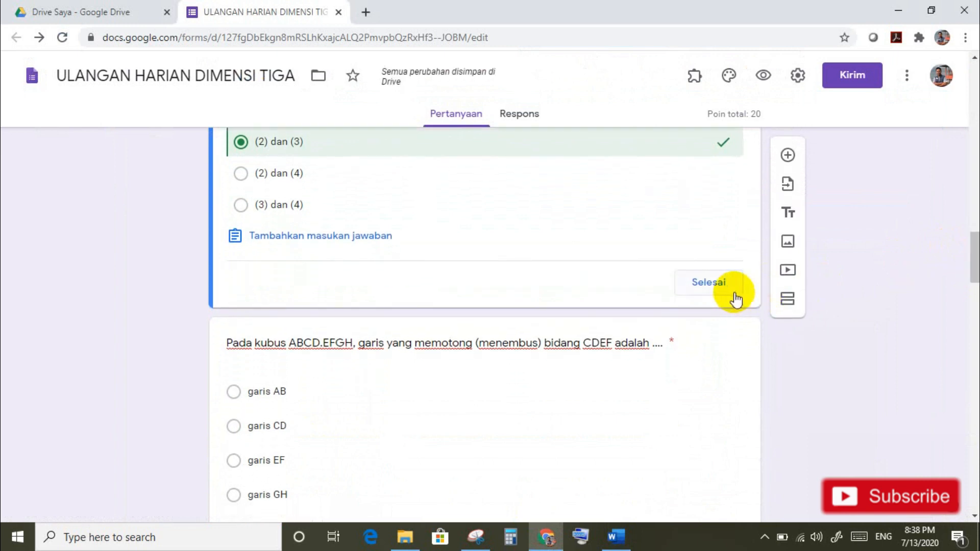
click(729, 290)
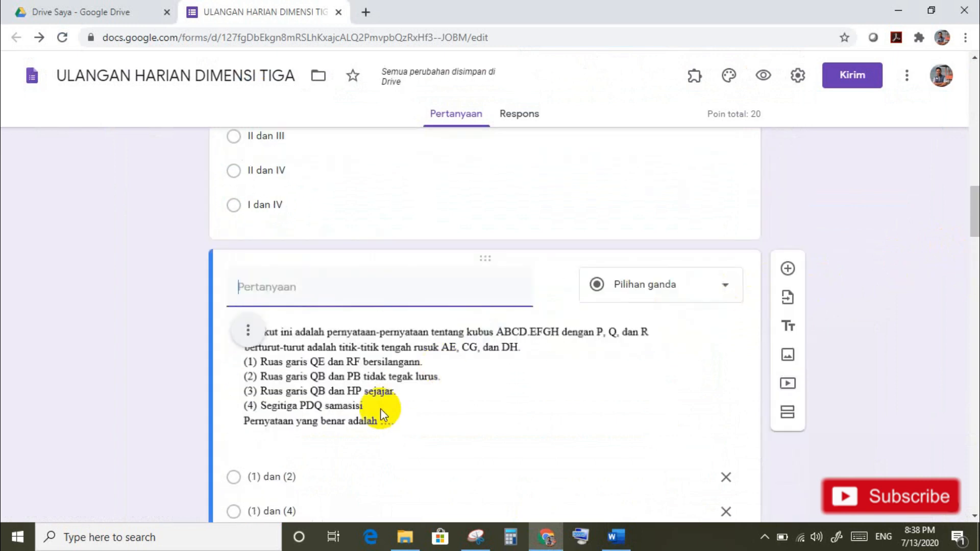
drag(974, 235, 974, 289)
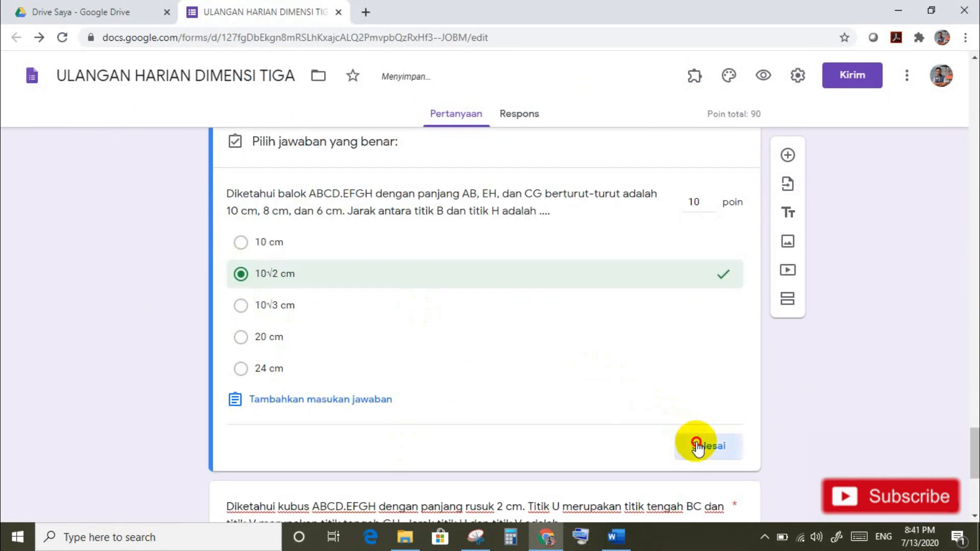
Step: Mark √6 cm as the correct answer for the U-to-V distance question and preview the form
click(698, 446)
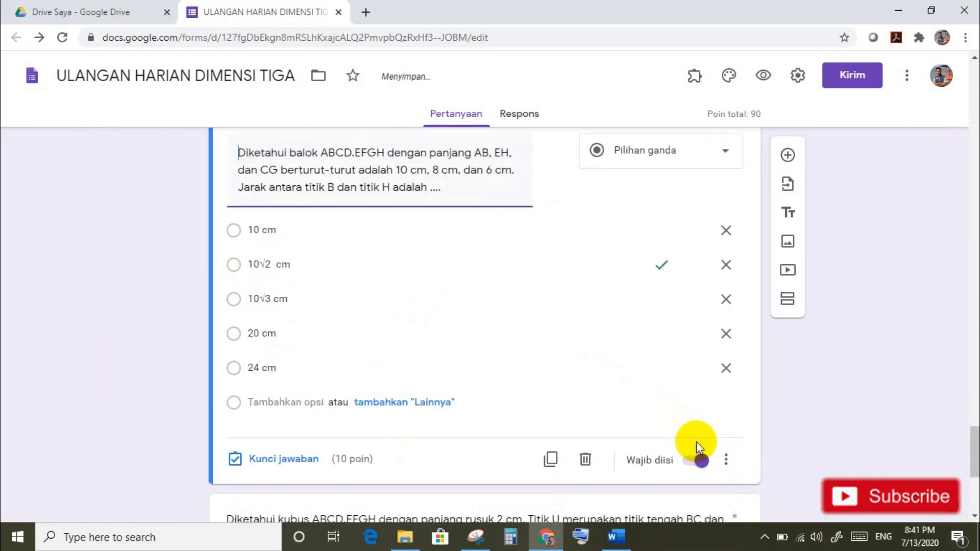
drag(974, 456, 975, 489)
click(485, 227)
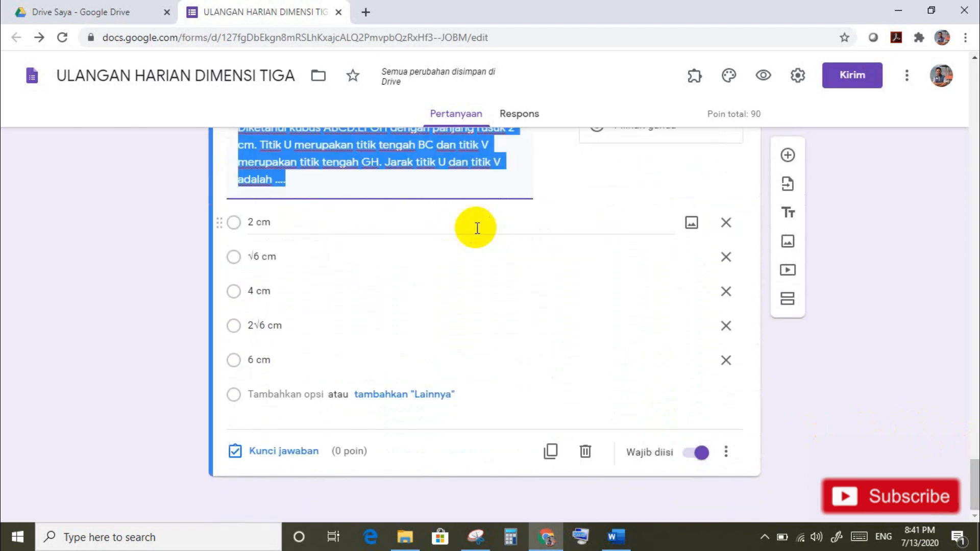
click(291, 458)
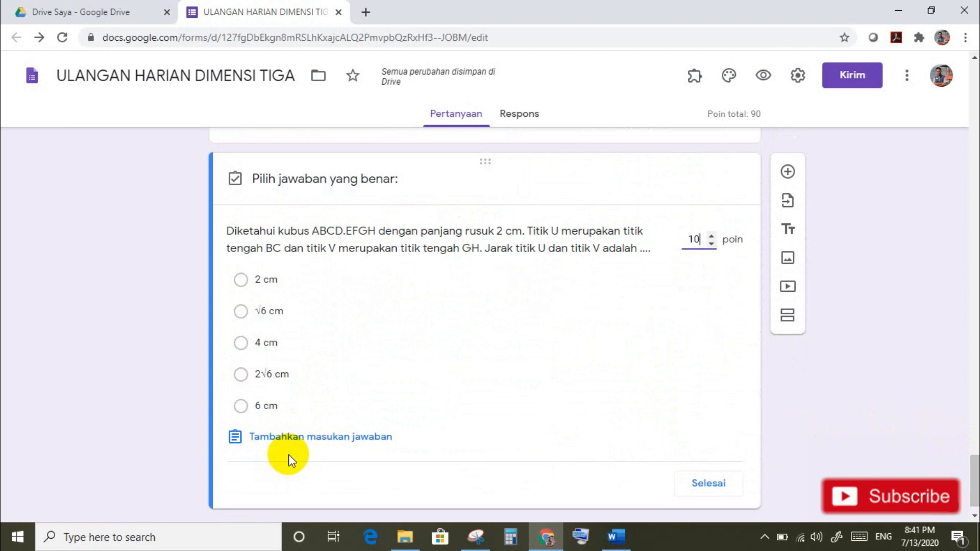
click(237, 322)
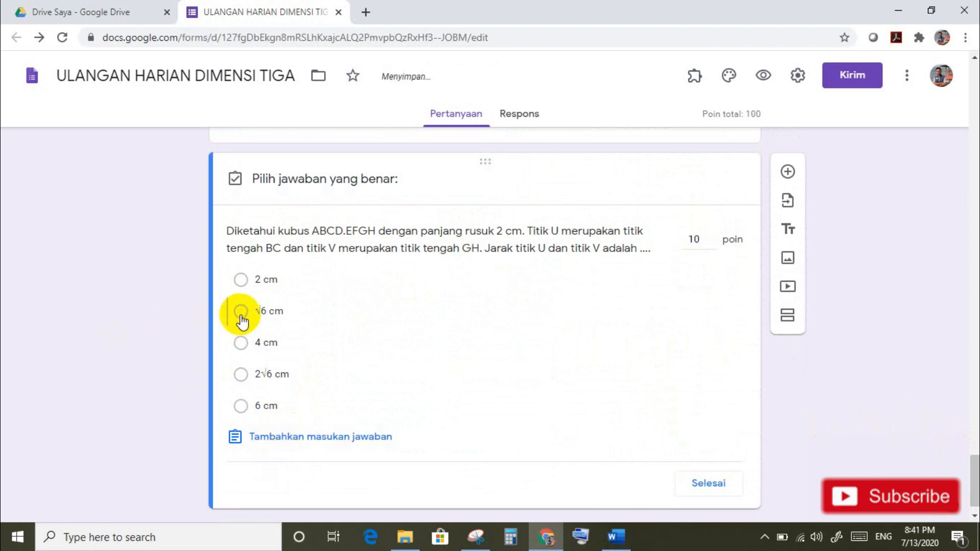
click(707, 484)
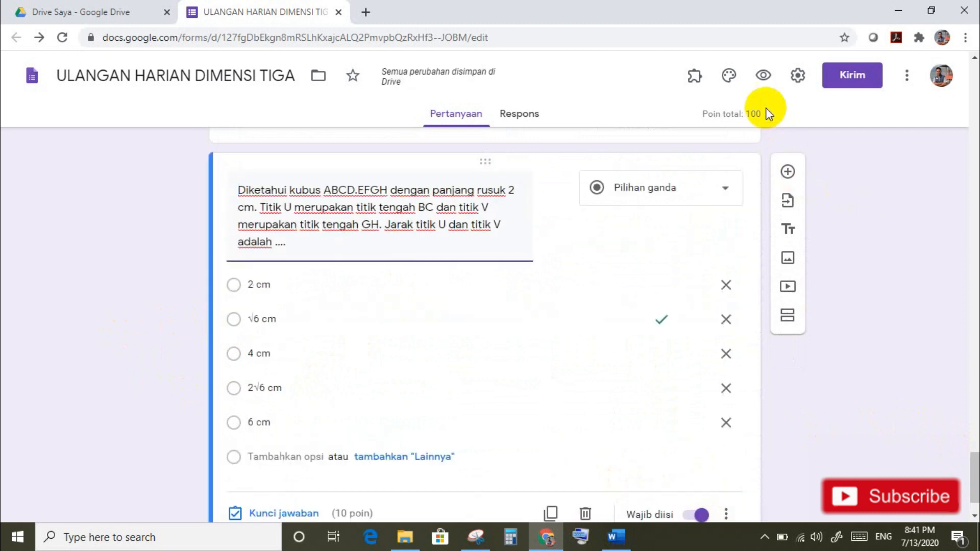
click(762, 77)
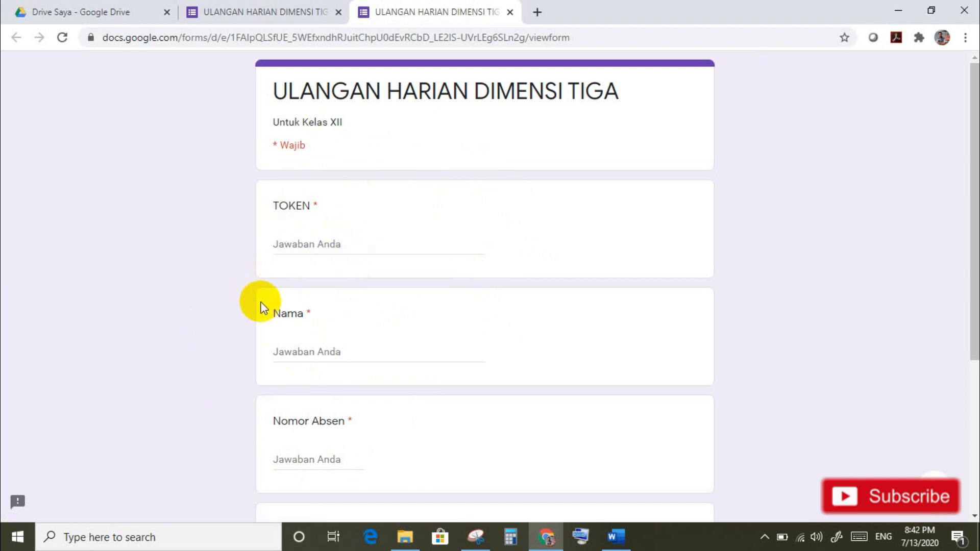
Step: In the preview, fill in the TOKEN, the student's name and Nomor Absen 1
click(309, 245)
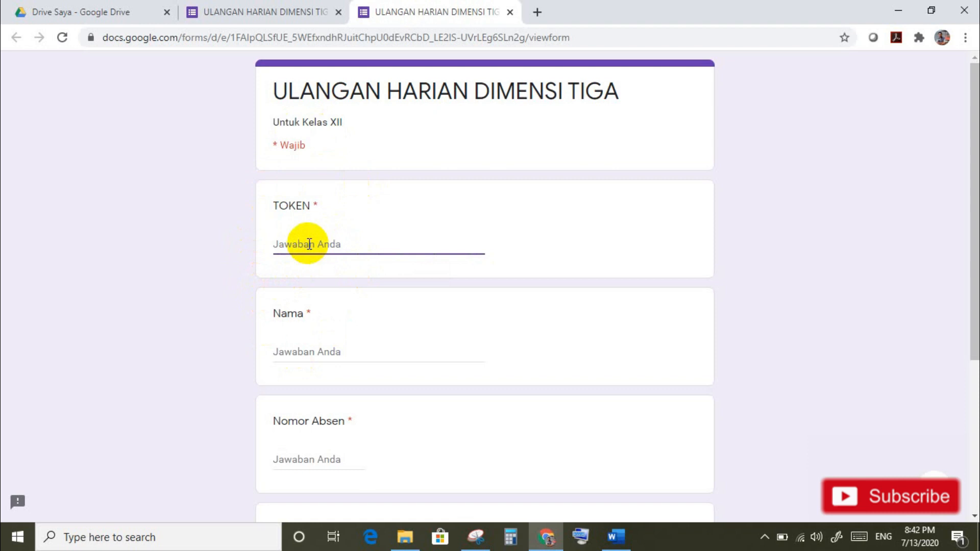
text(Tes12)
click(300, 352)
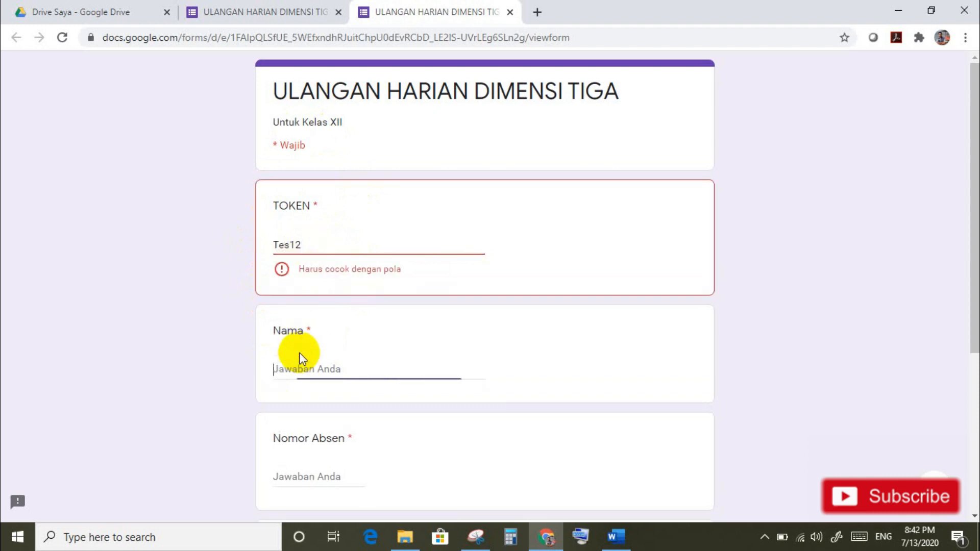
click(327, 246)
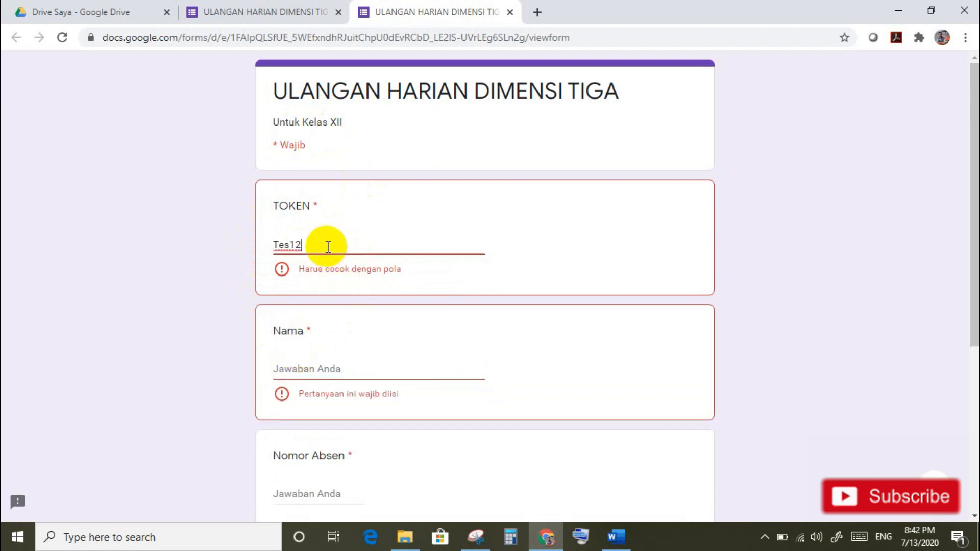
text(3)
click(318, 347)
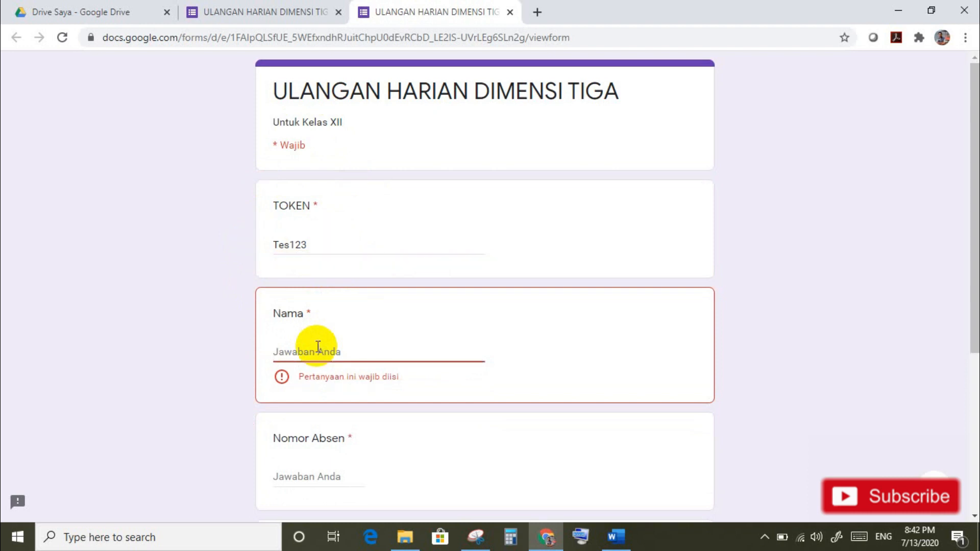
text(Budi)
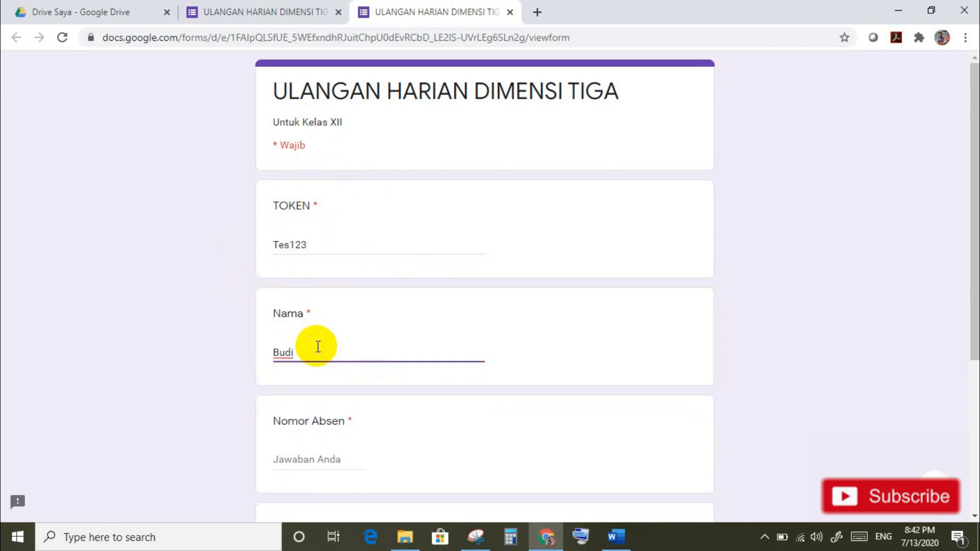
click(314, 459)
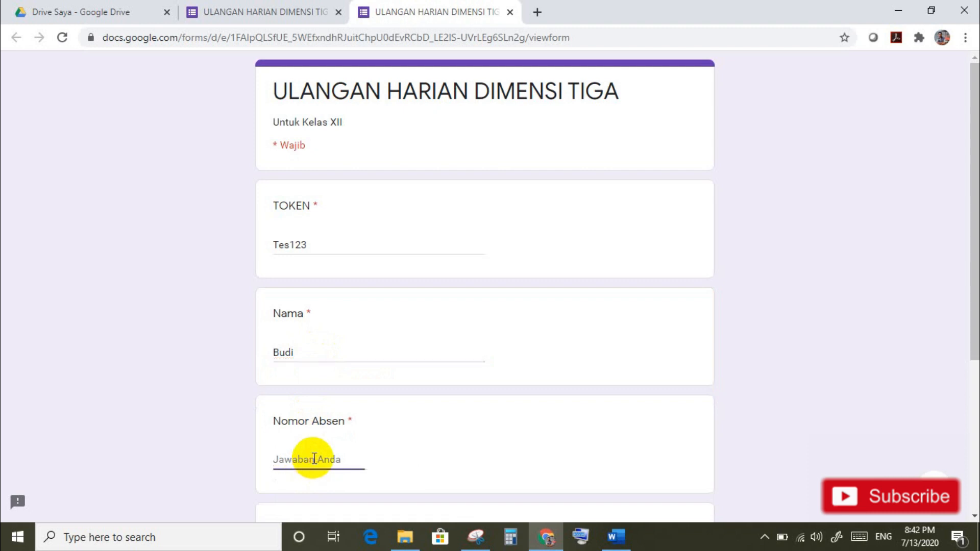
text(1)
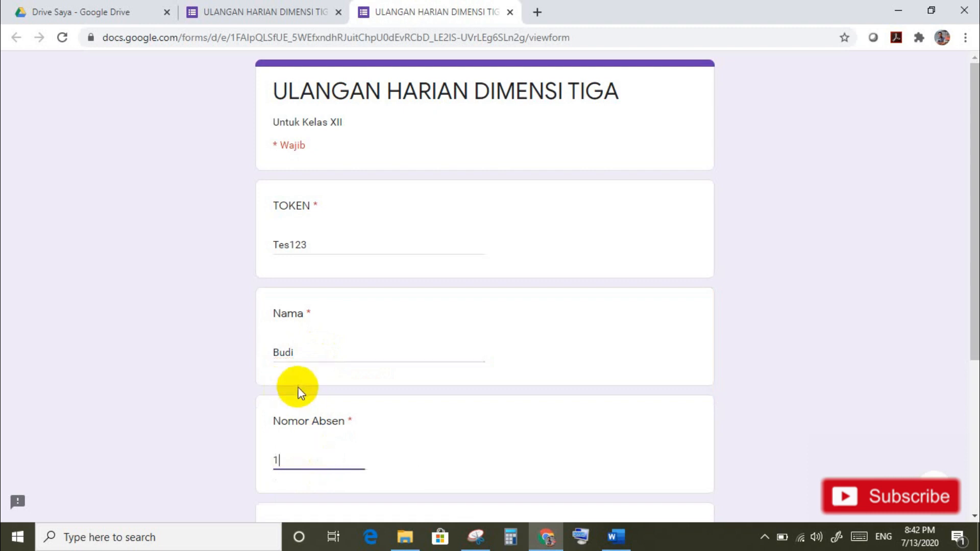
Step: Choose Kelas XII IPS1 and continue to the multiple-choice section
drag(975, 293, 963, 372)
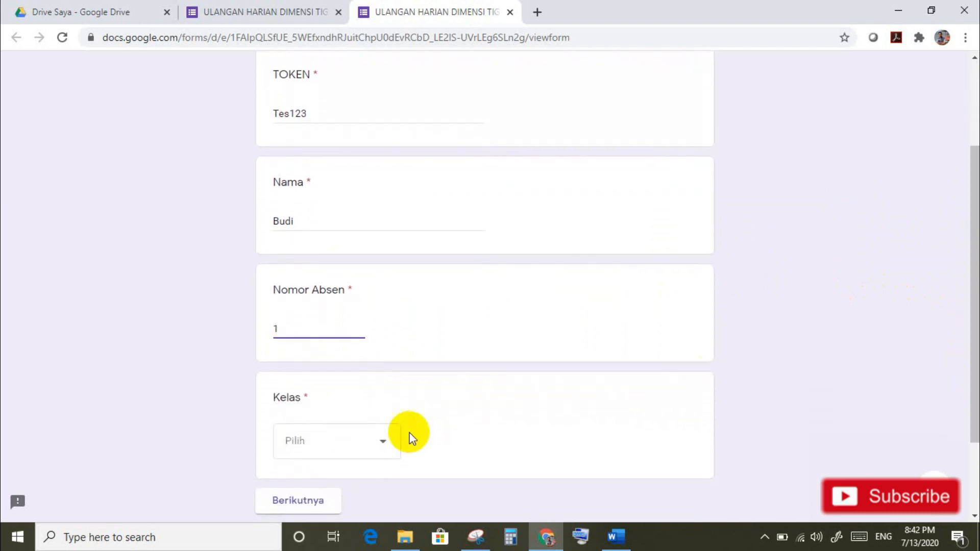
click(384, 447)
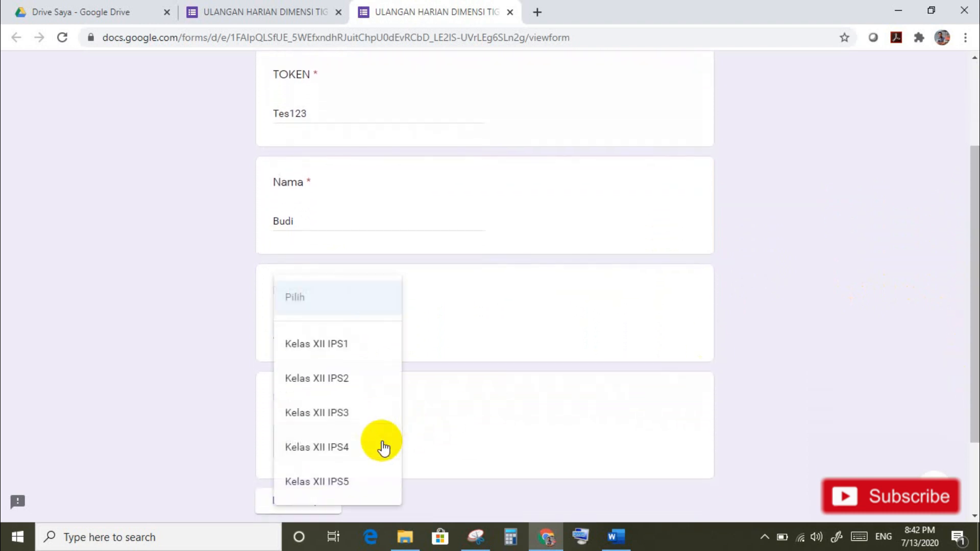
click(339, 350)
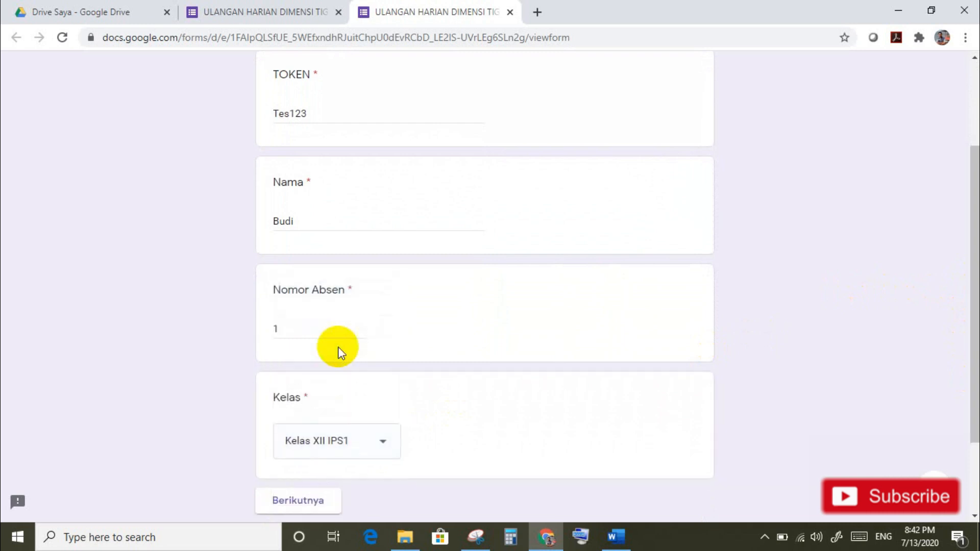
drag(975, 408, 975, 450)
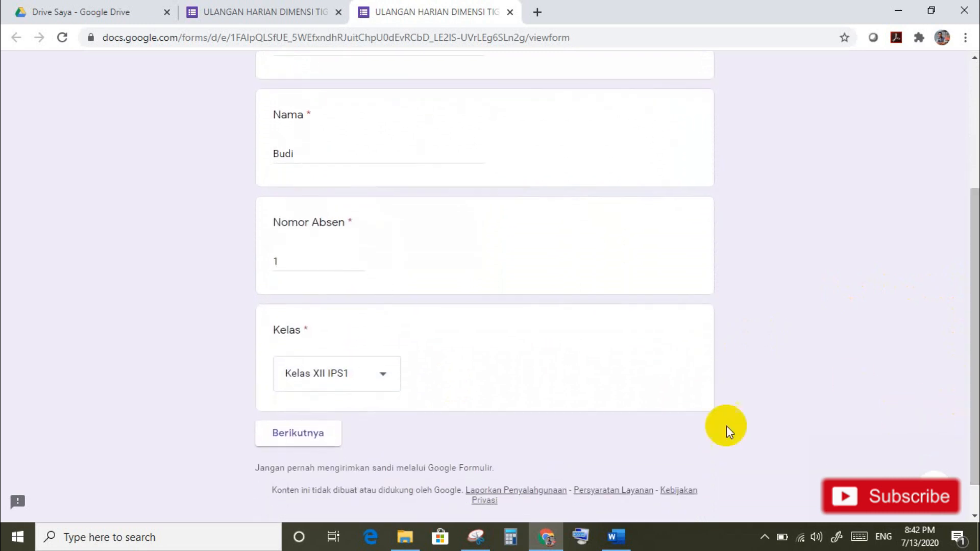
click(299, 433)
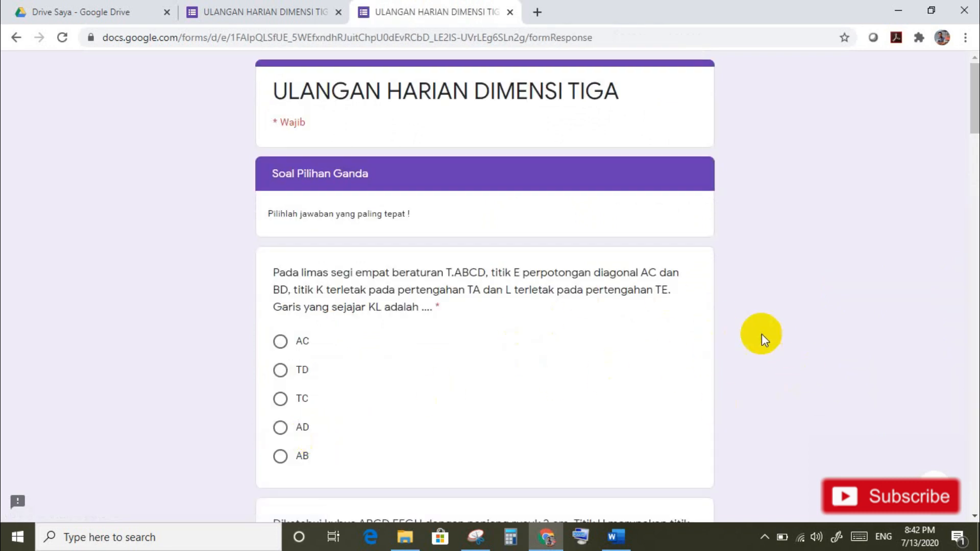
Step: Answer TC, (1) dan (2), lebih dari panjang diagonal ruang and 24 cm on the first questions
drag(974, 128, 974, 151)
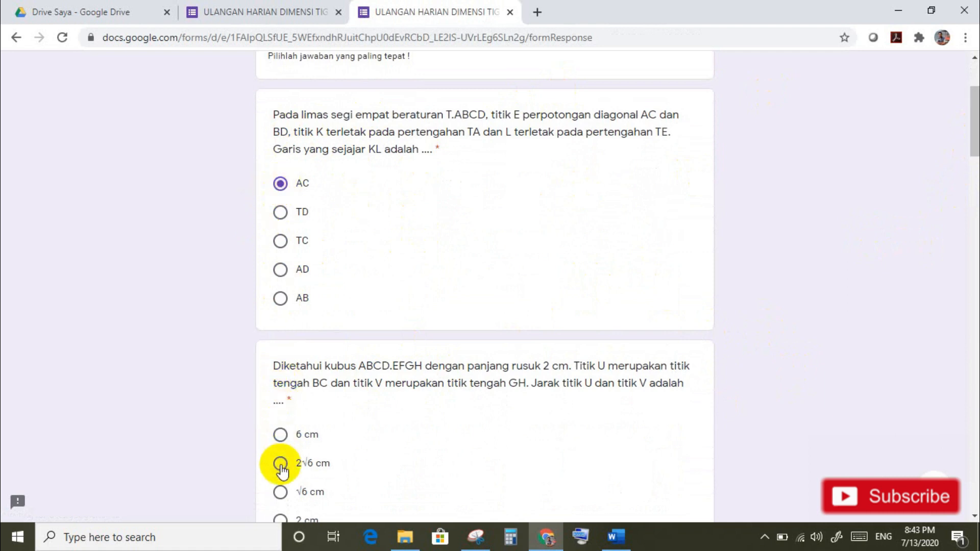
click(280, 242)
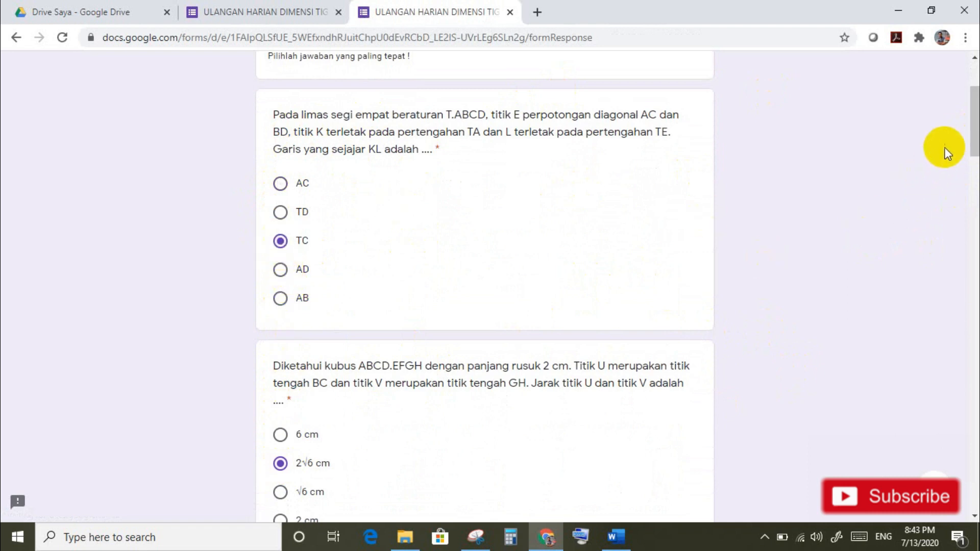
drag(972, 145, 968, 227)
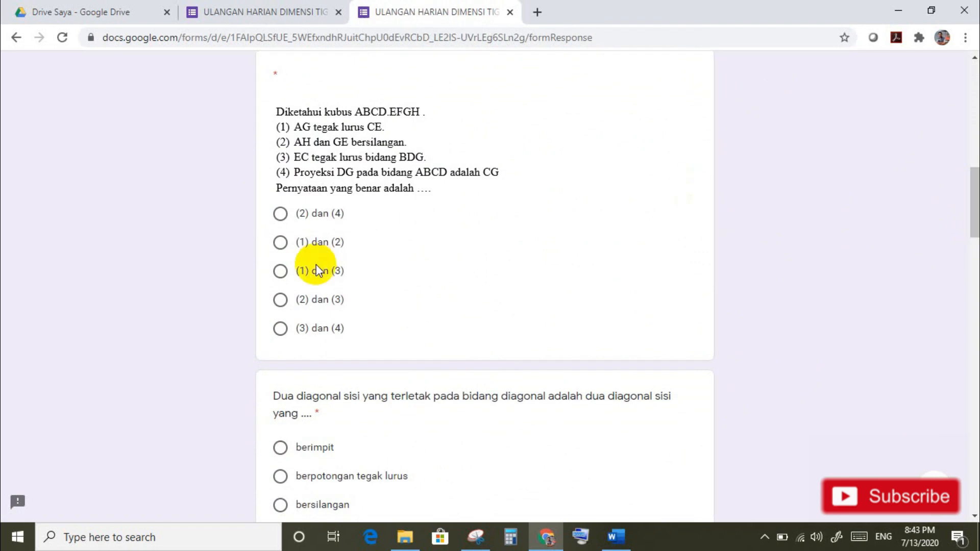
click(281, 243)
drag(973, 204, 972, 243)
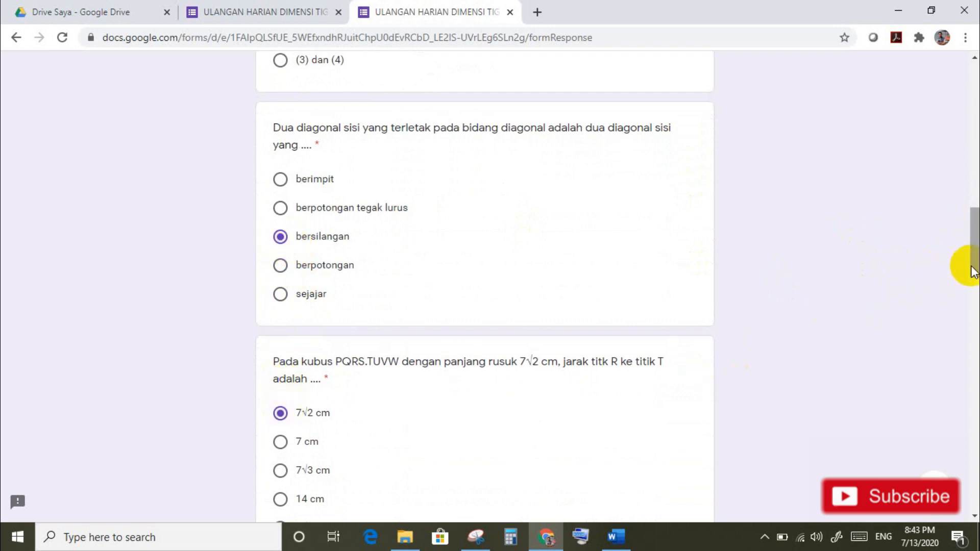
drag(970, 267, 973, 382)
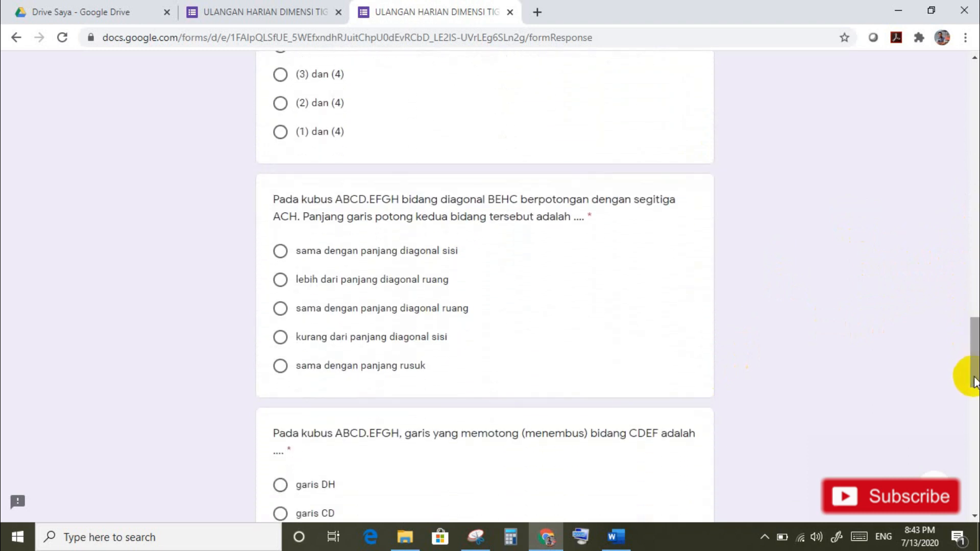
click(280, 280)
drag(973, 328, 973, 379)
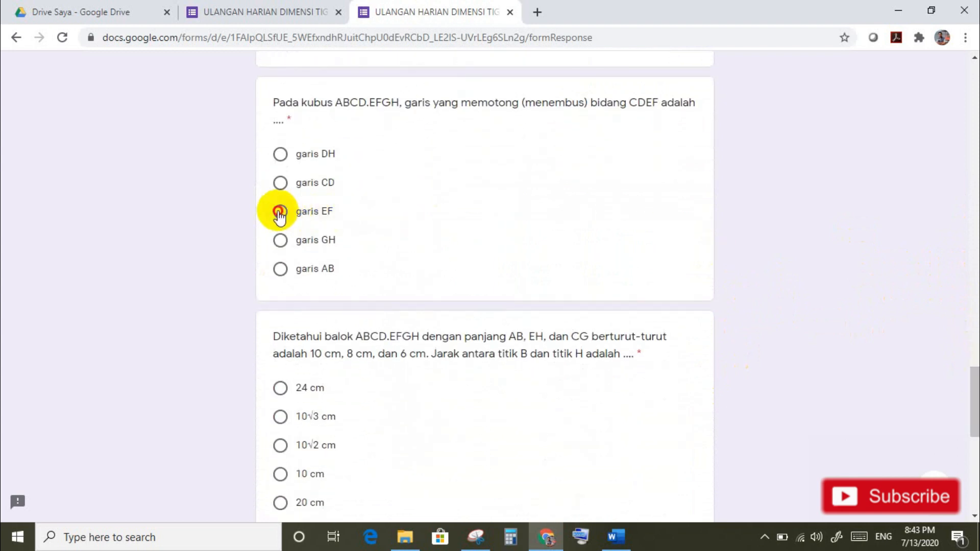
click(281, 388)
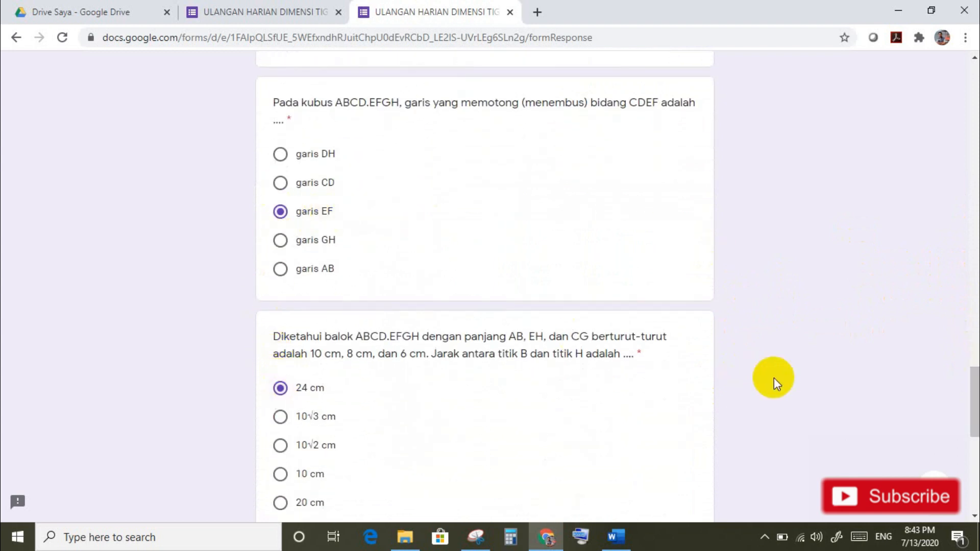
Step: Answer I dan IV on the last question, fill the skipped one with (2) dan (3), and submit
drag(973, 395, 973, 449)
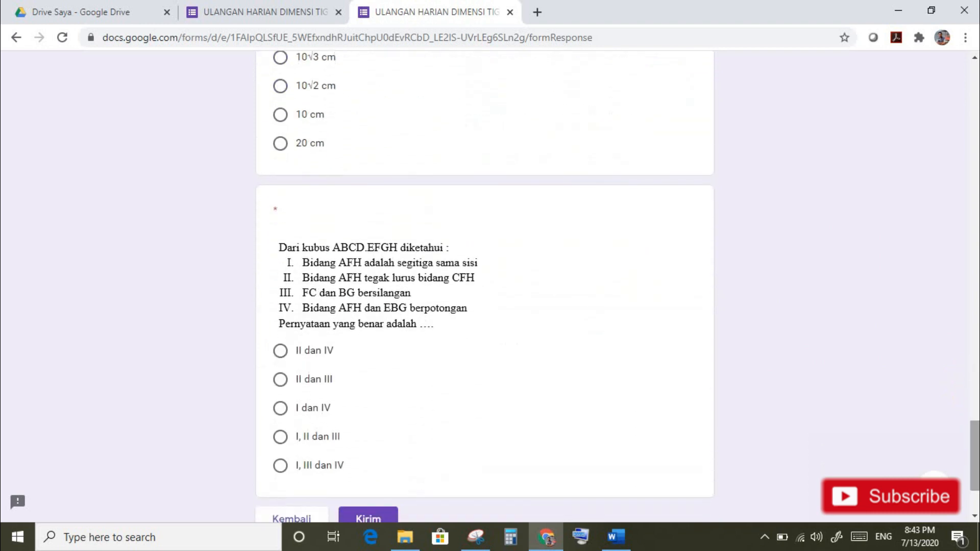
click(281, 408)
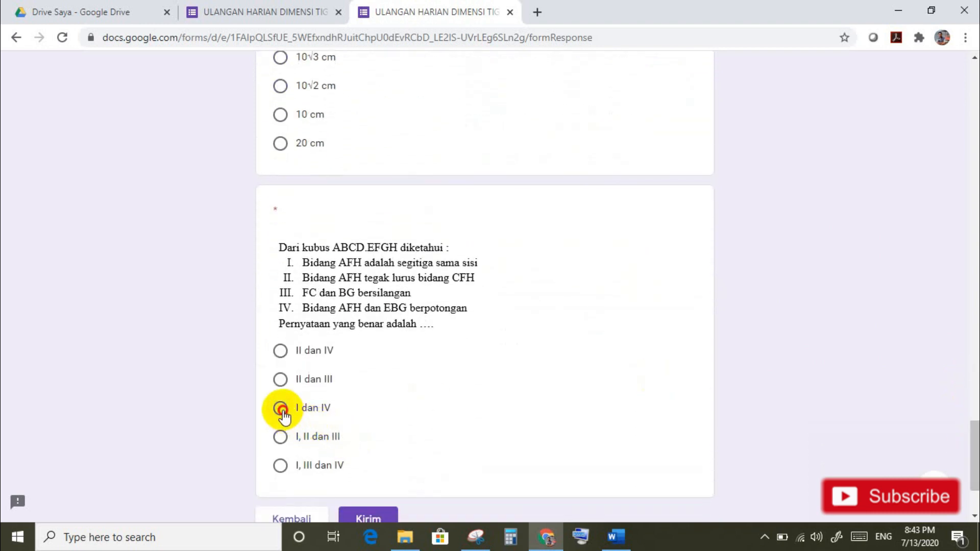
click(370, 519)
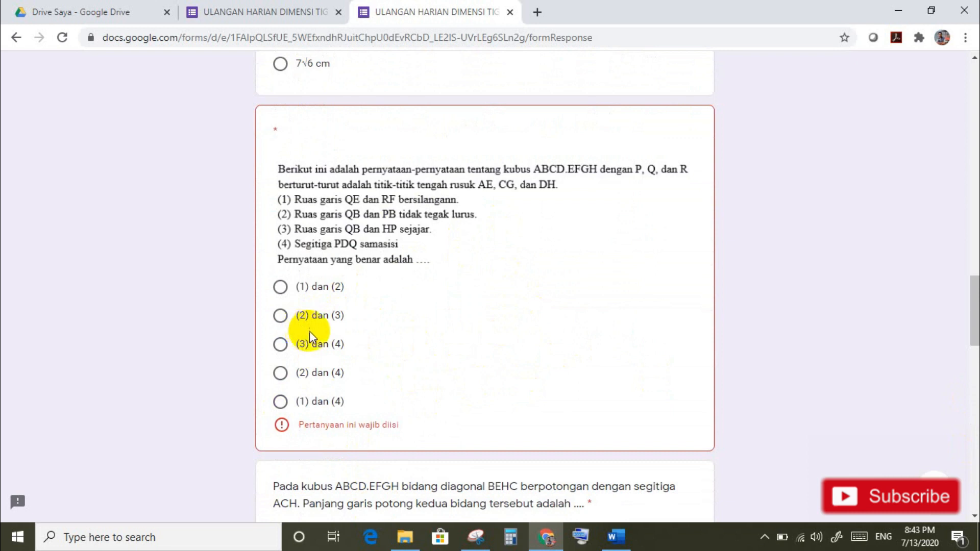
click(280, 316)
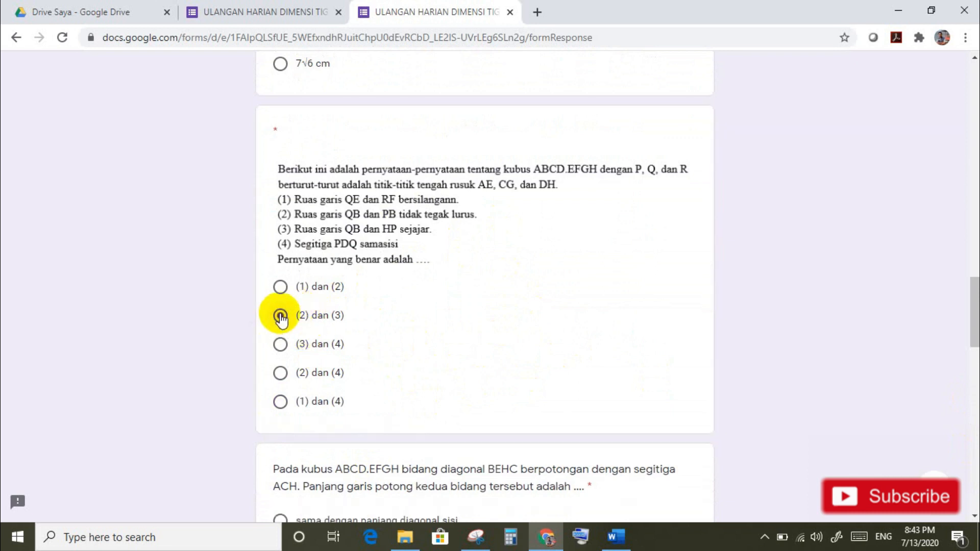
drag(975, 325, 976, 487)
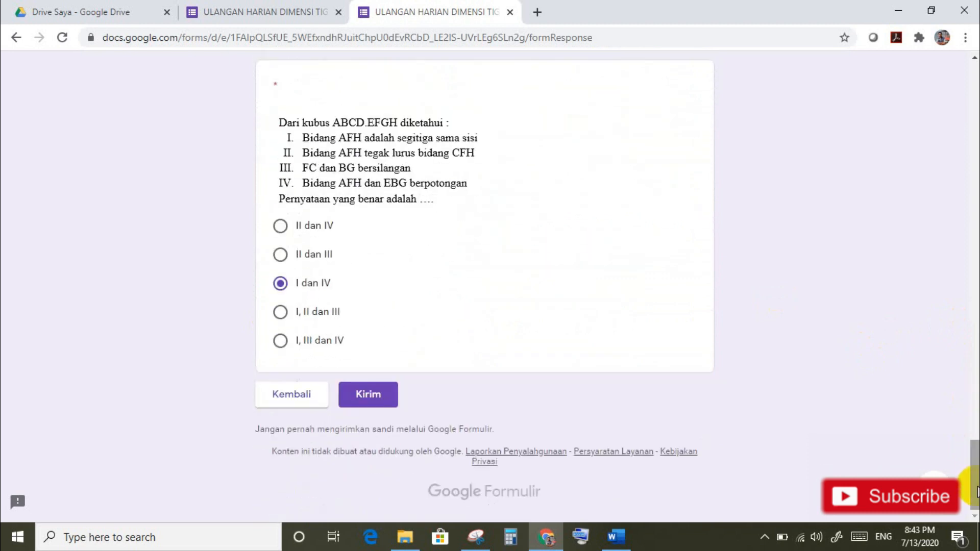
click(380, 394)
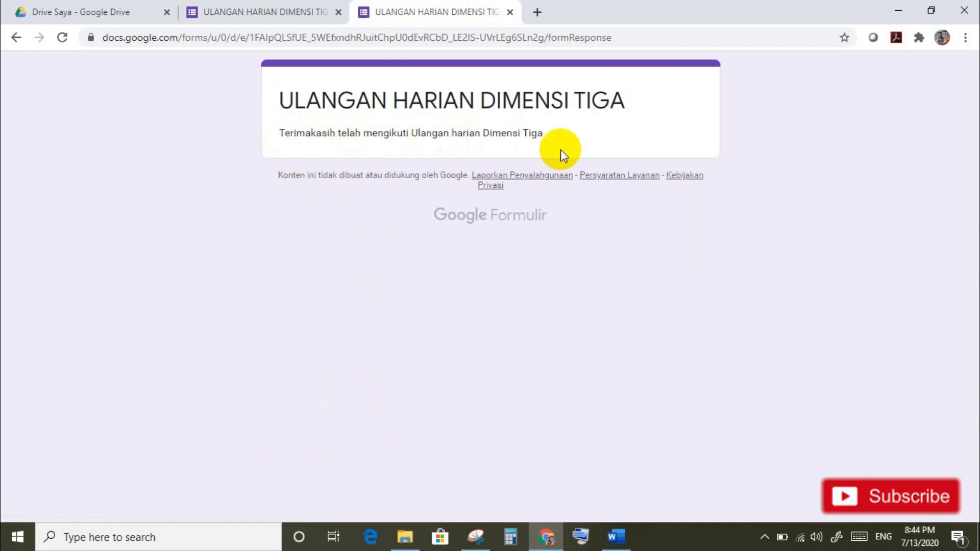
Step: Close the preview and view the response summary showing 1 response averaging 20 / 100
click(509, 12)
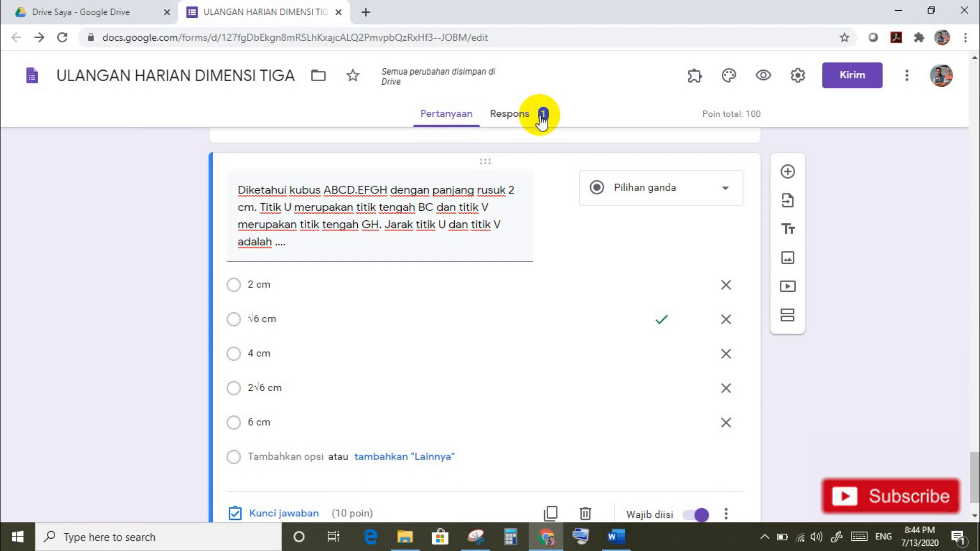
click(514, 116)
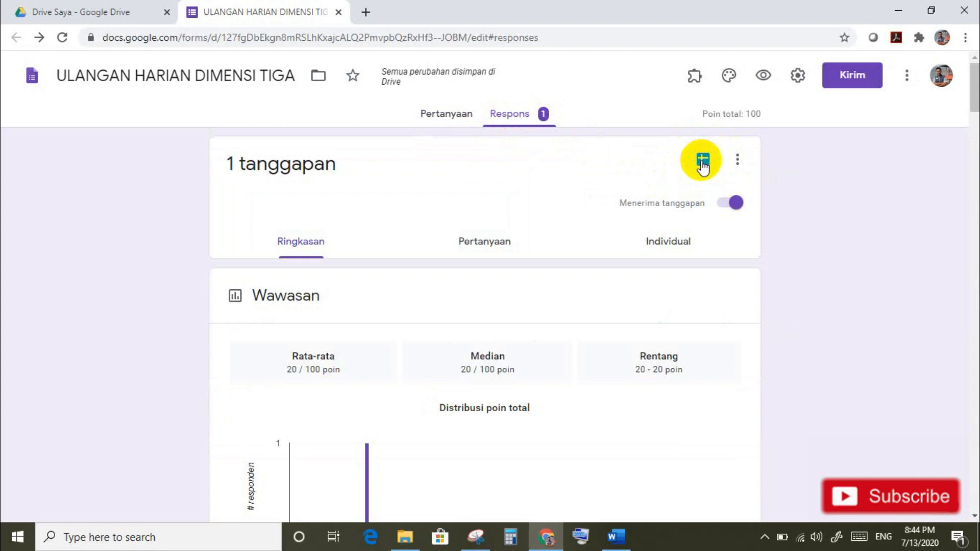
Step: Link the responses to a new spreadsheet, ULANGAN HARIAN DIMENSI TIGA (Respons)
click(703, 162)
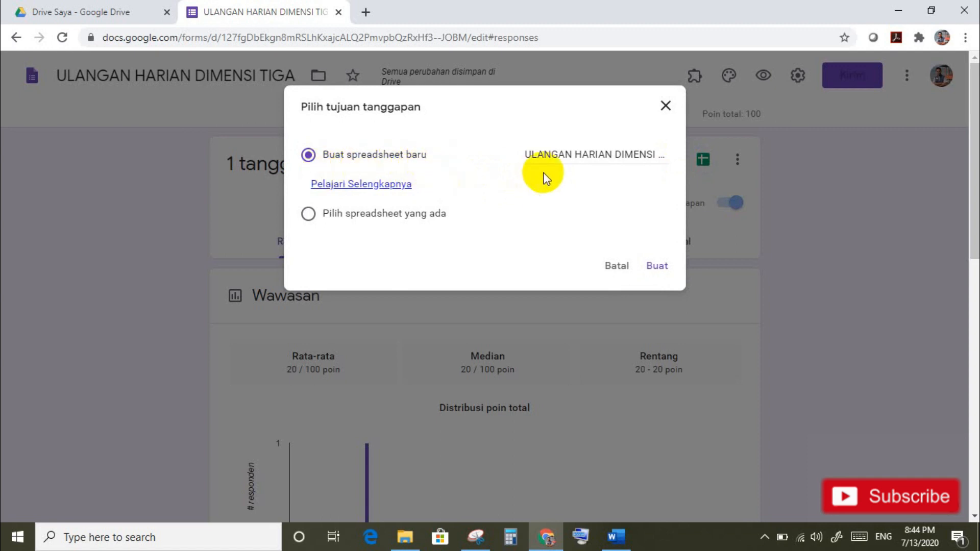
click(657, 267)
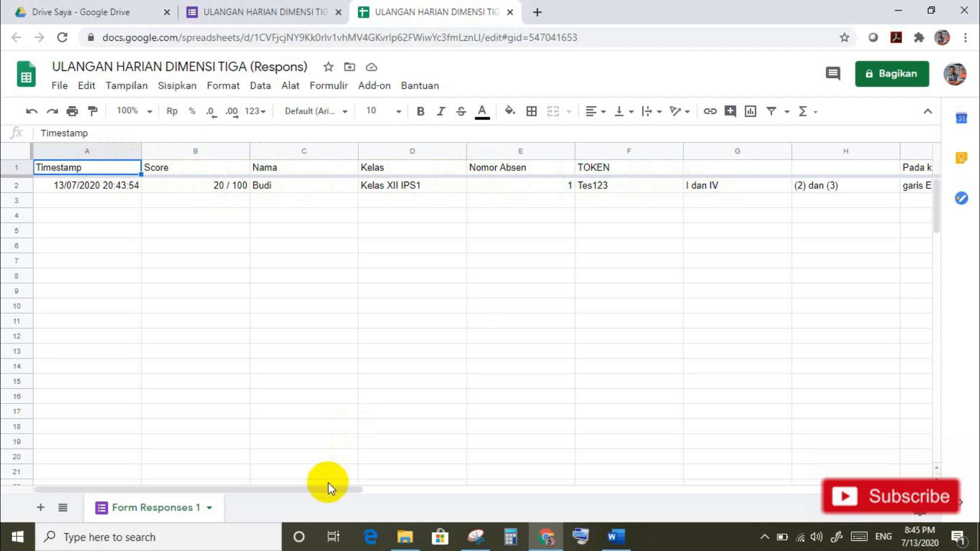
mouse_move(329, 489)
mouse_down()
mouse_move(718, 499)
mouse_move(323, 502)
mouse_move(280, 492)
mouse_up()
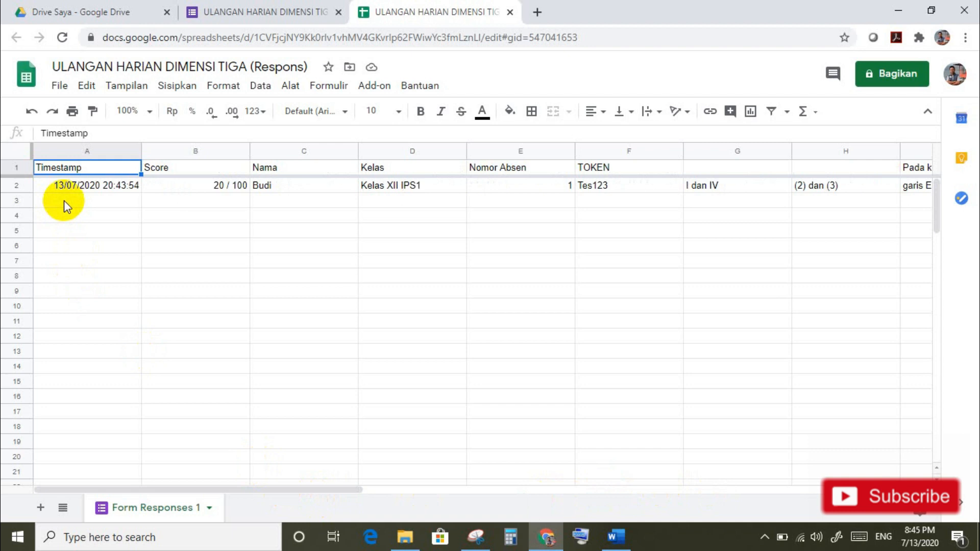
click(250, 16)
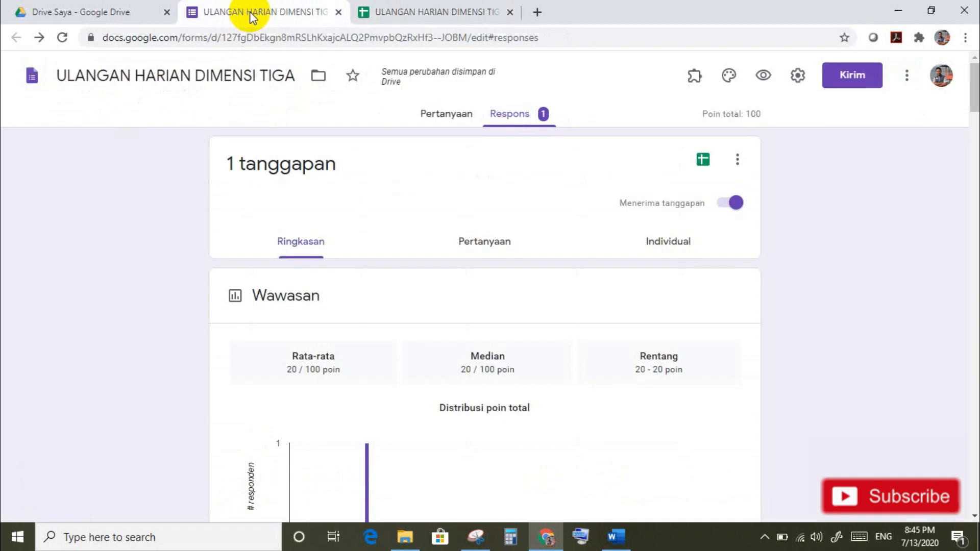
Step: Return to the Pertanyaan view and open the Kirim formulir send dialog
click(440, 122)
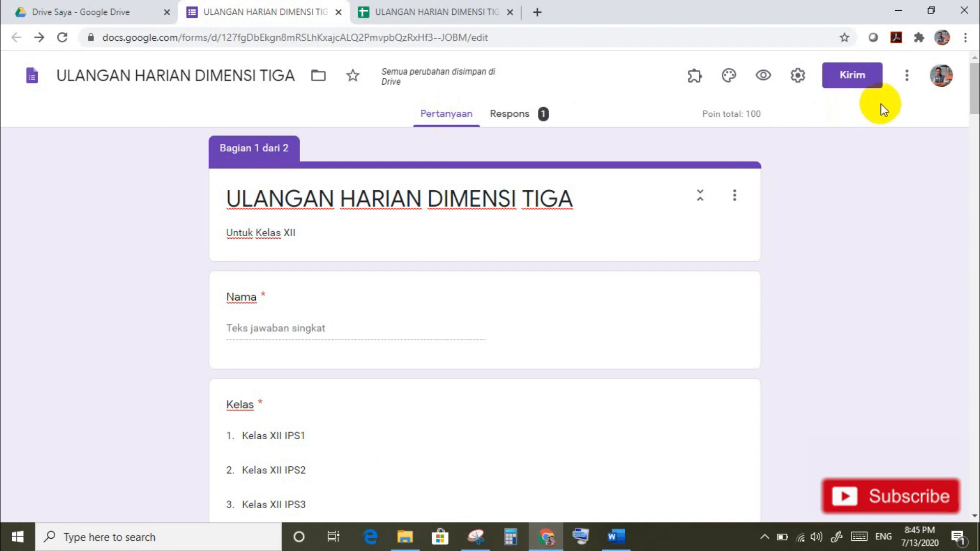
click(856, 75)
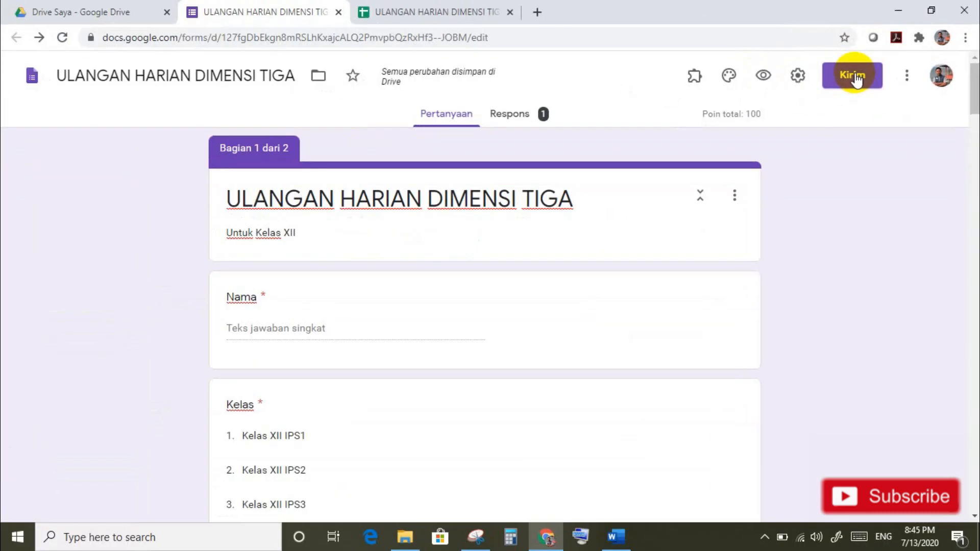
click(856, 77)
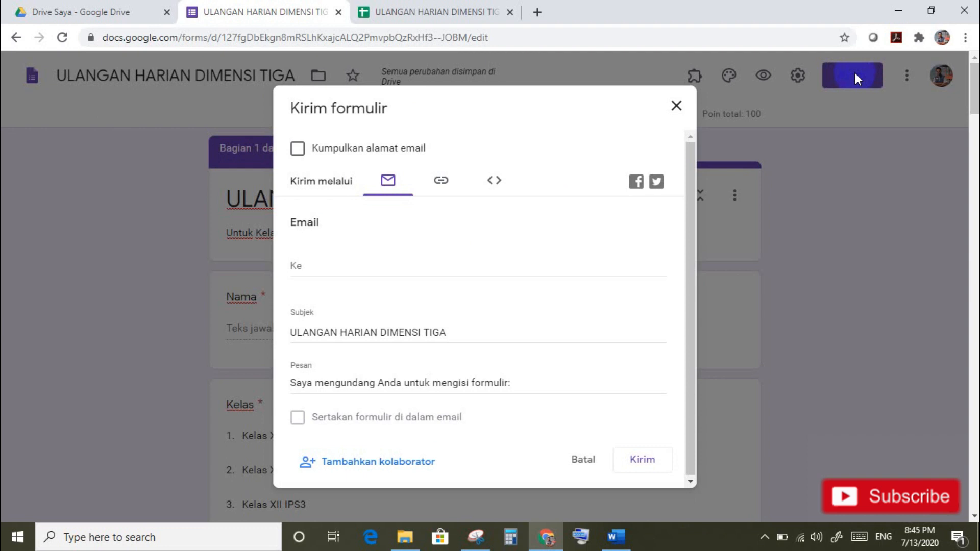
Step: Copy the quiz's shortened forms.gle link and close the send form dialog
click(441, 181)
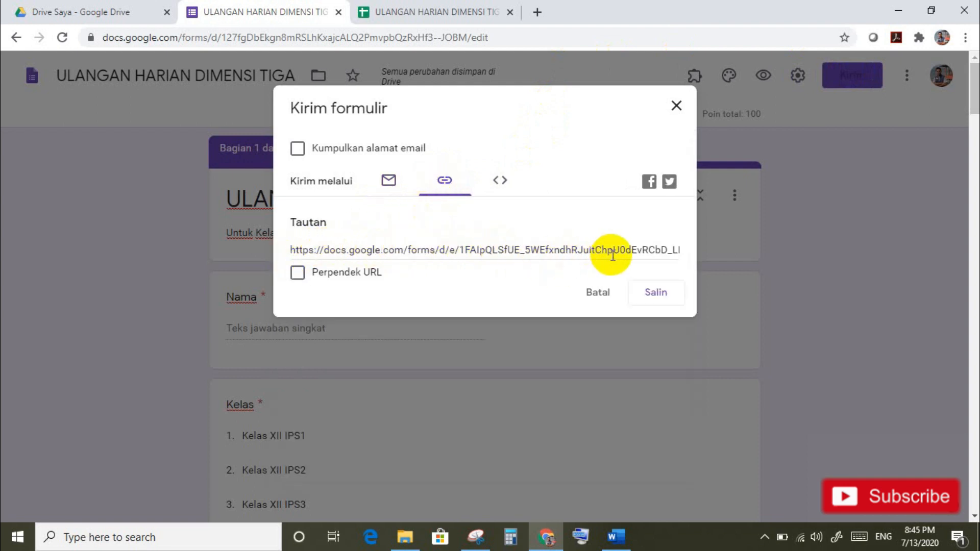
click(298, 274)
key(ctrl+c)
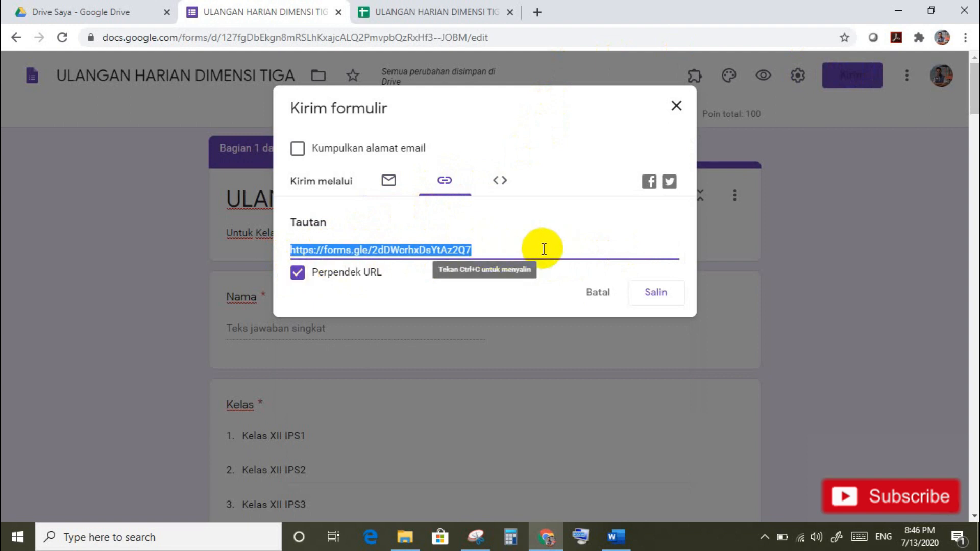
click(654, 295)
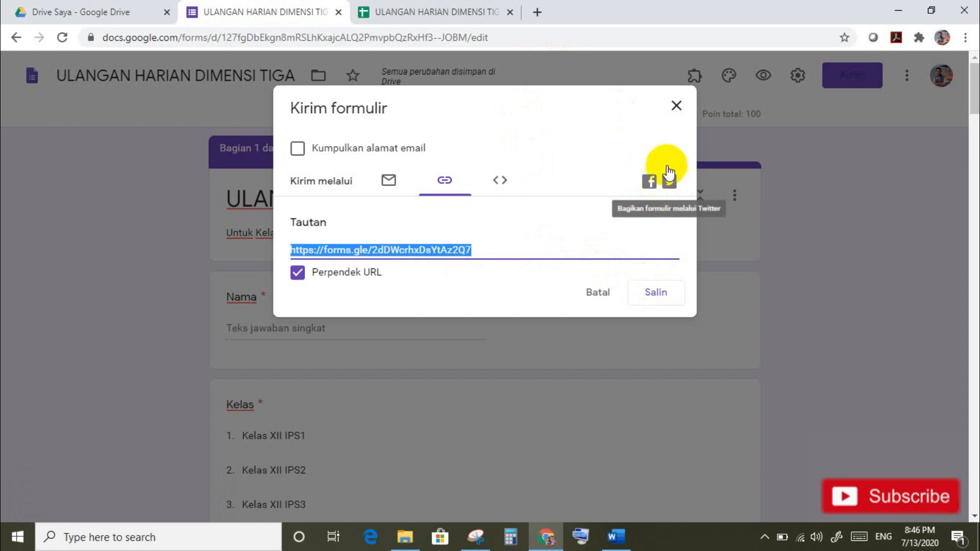
click(676, 106)
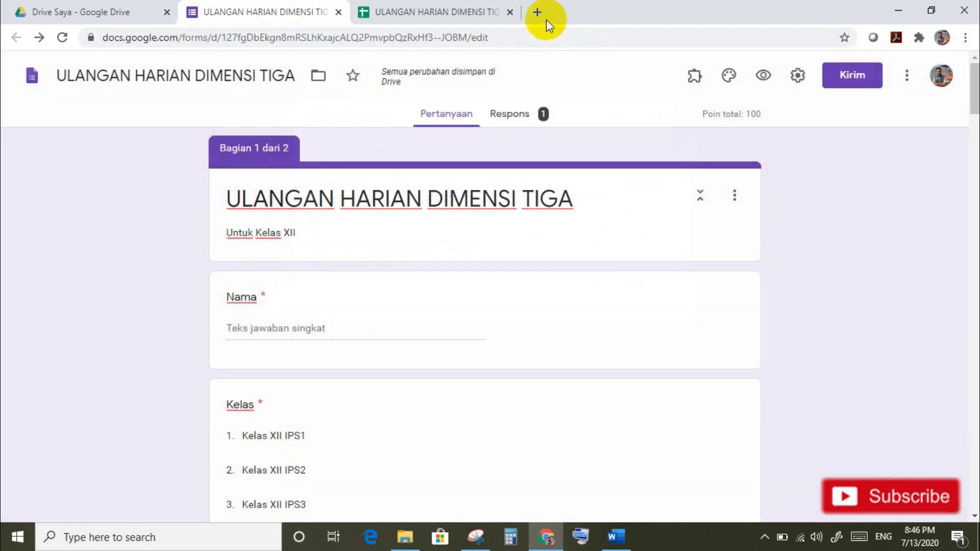
click(537, 12)
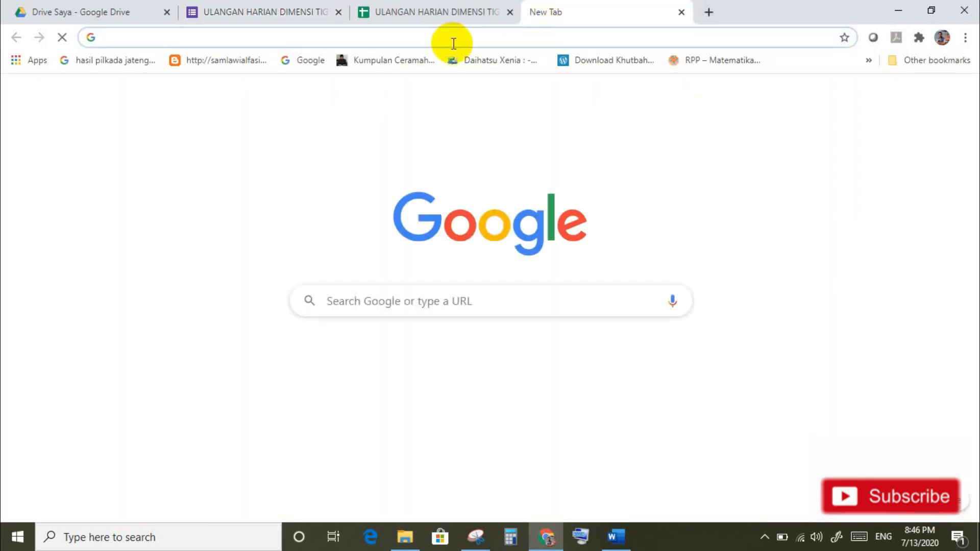
Step: Search Google for the gg.gg shortener and open the gg.gg URL Shortener site
text(gg)
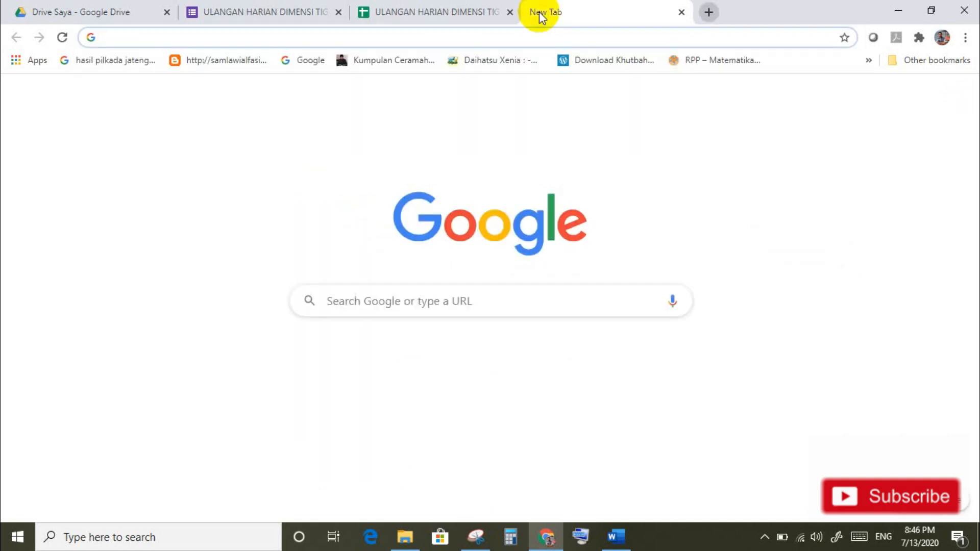
text(gg)
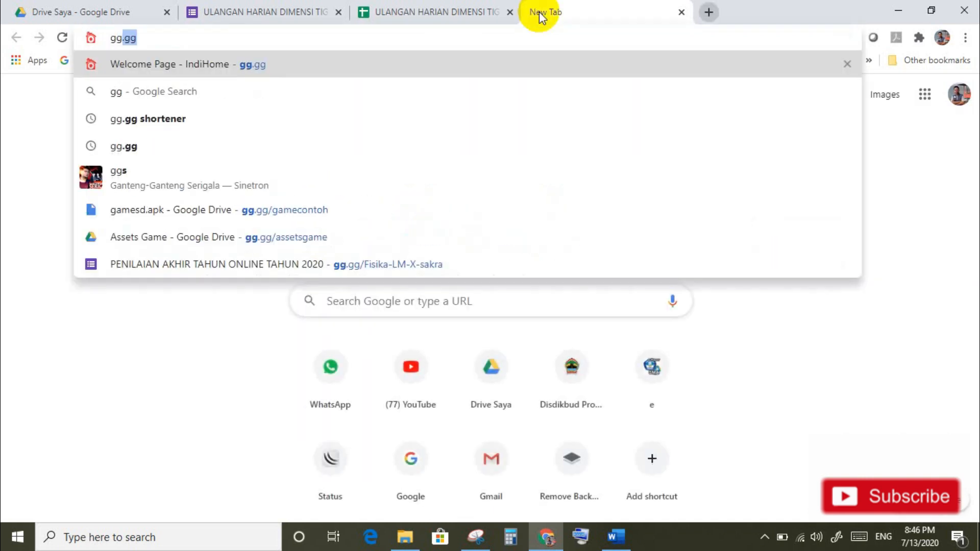
click(163, 120)
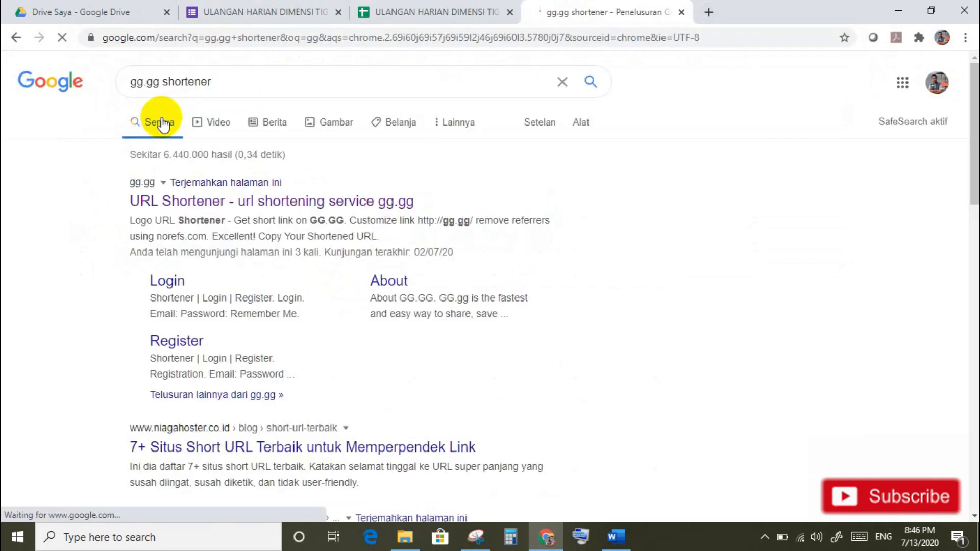
click(198, 204)
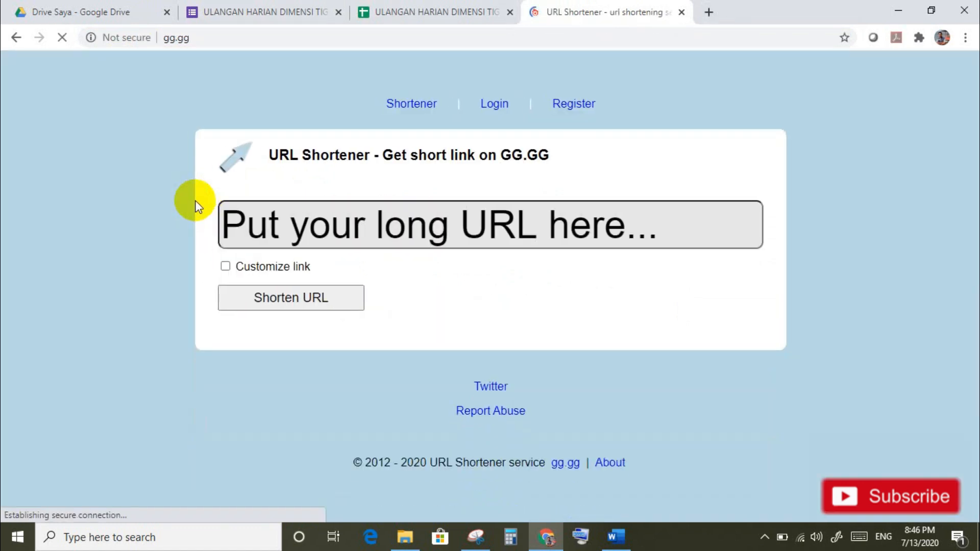
Step: Paste the forms.gle quiz link into gg.gg and try shortening it with custom alias uhdimensi3
click(380, 237)
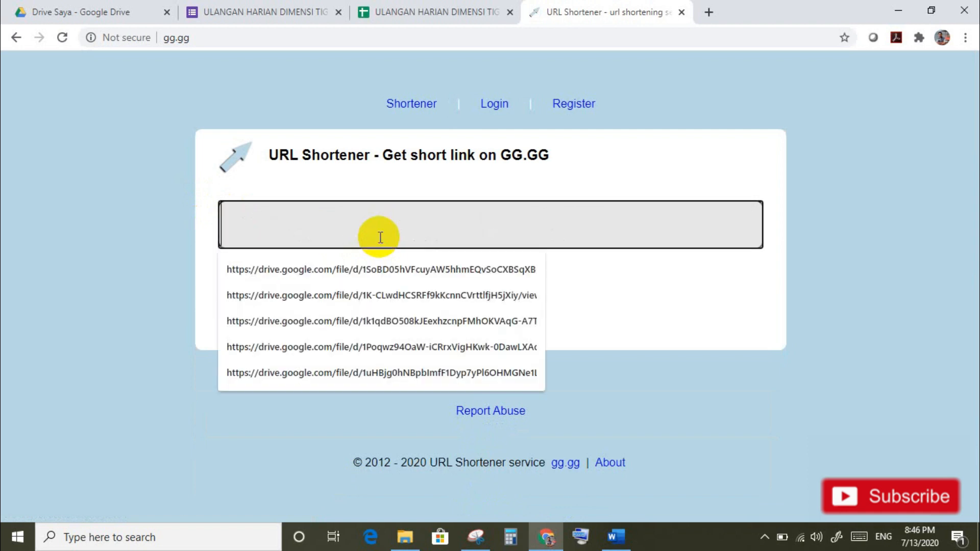
key(ctrl+v)
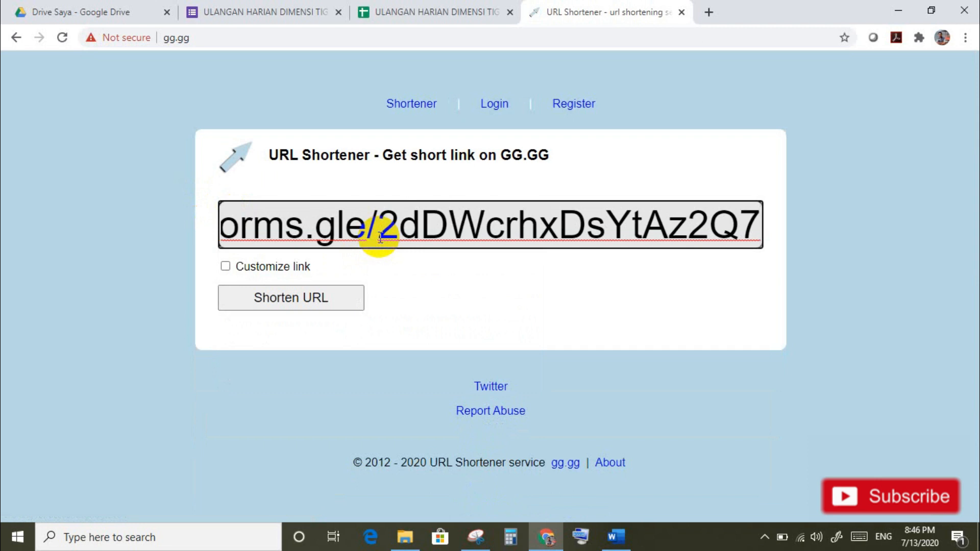
click(226, 266)
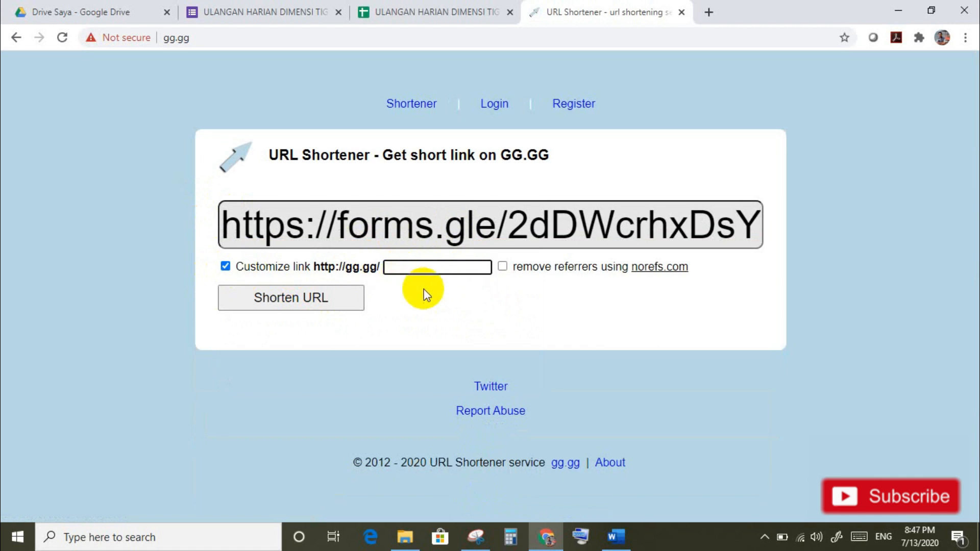
text(uh)
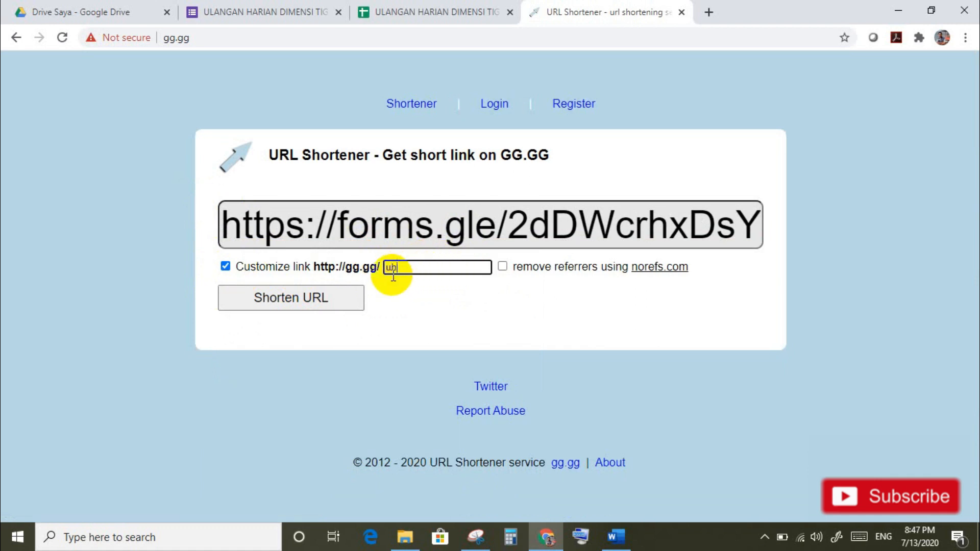
text(dimensi3)
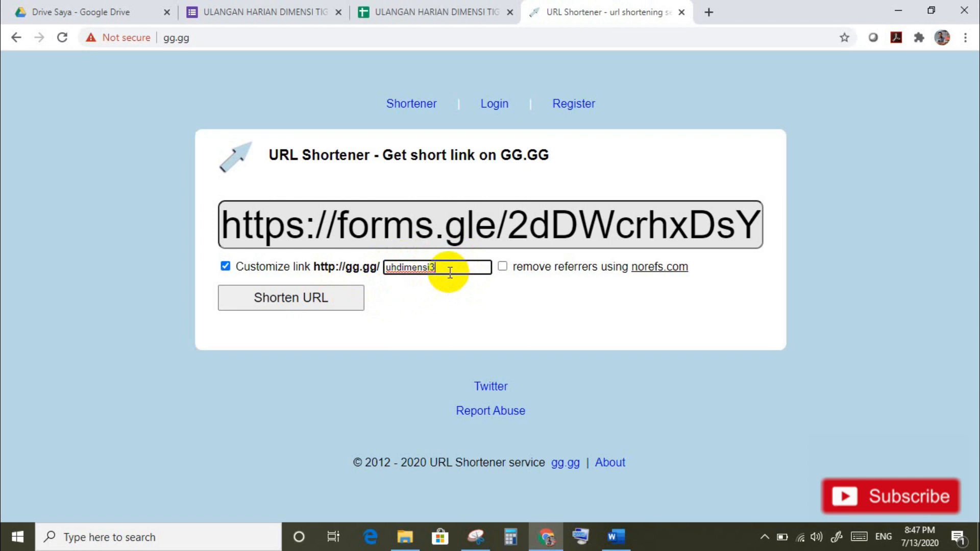
click(339, 298)
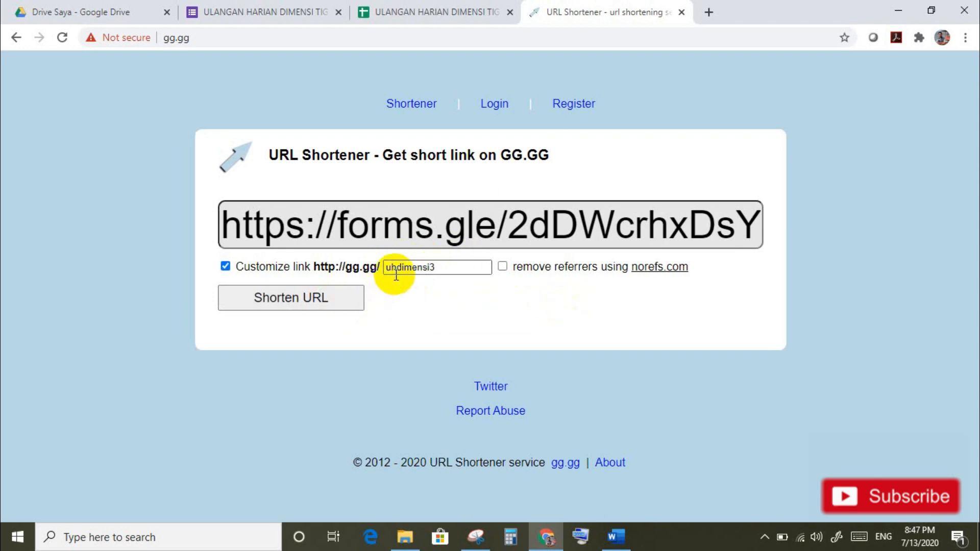
Step: Change the alias to uhdimensi3ok and shorten the link again
click(439, 269)
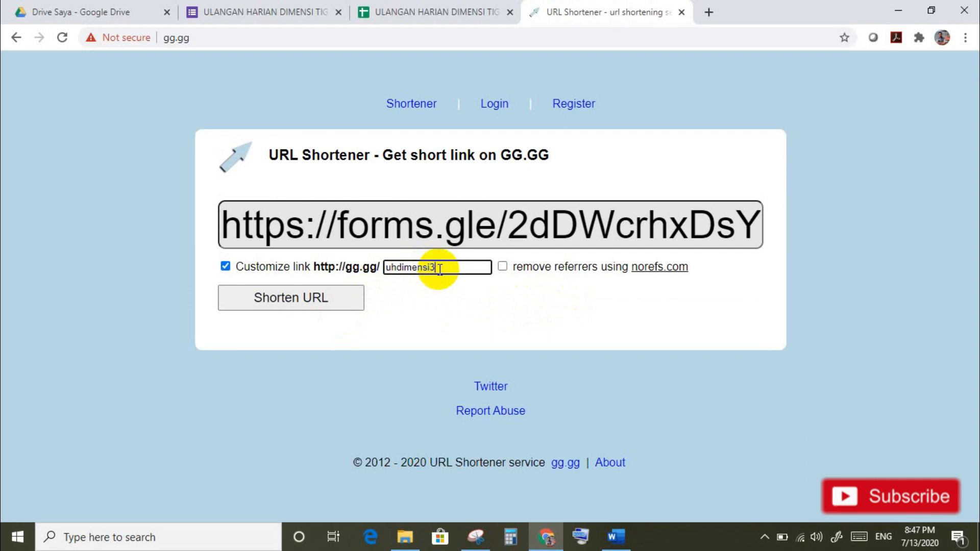
key(BackSpace)
text(3ok)
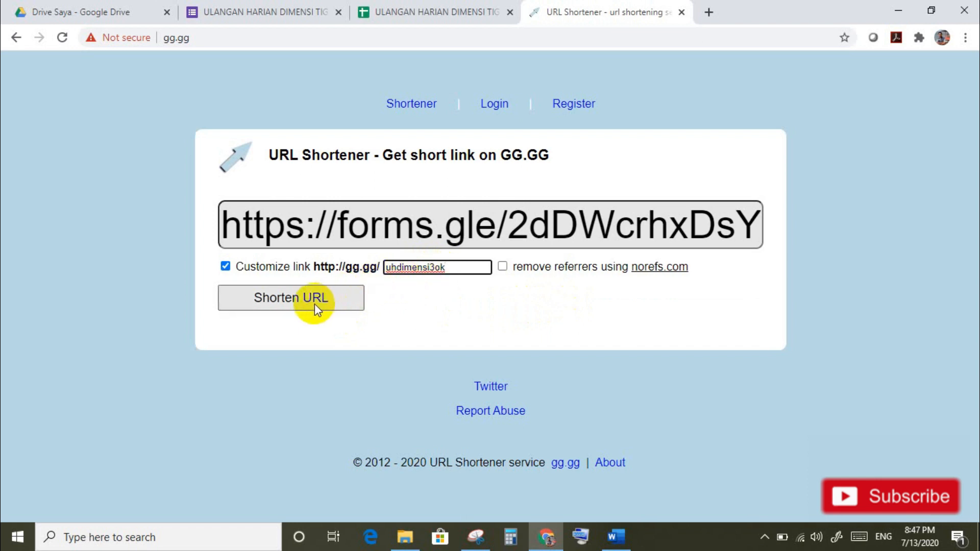
click(314, 302)
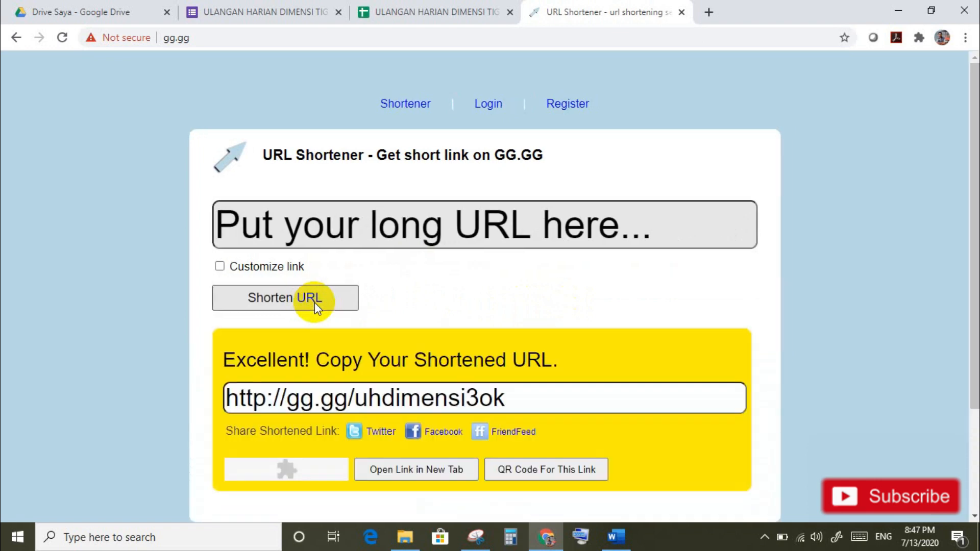
drag(972, 360, 970, 428)
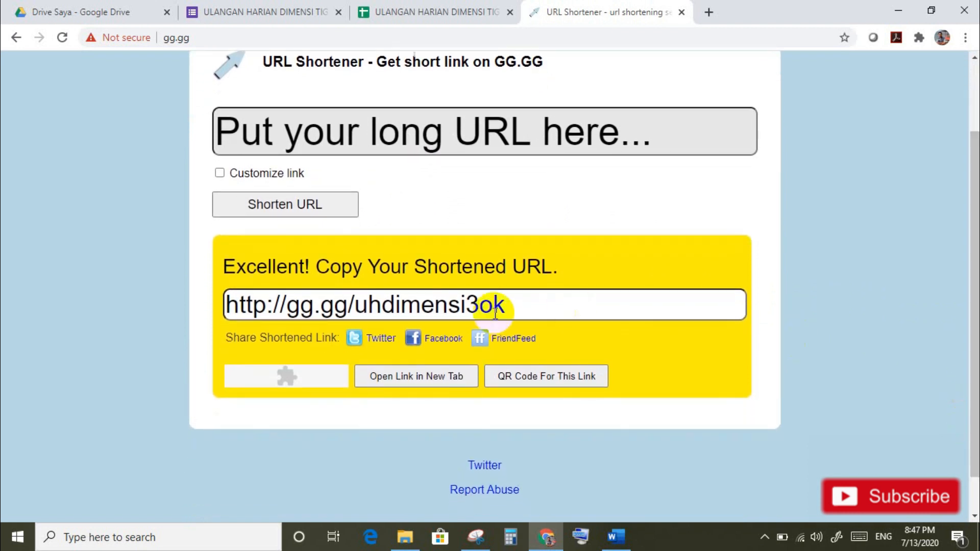
drag(508, 308, 203, 302)
key(ctrl+c)
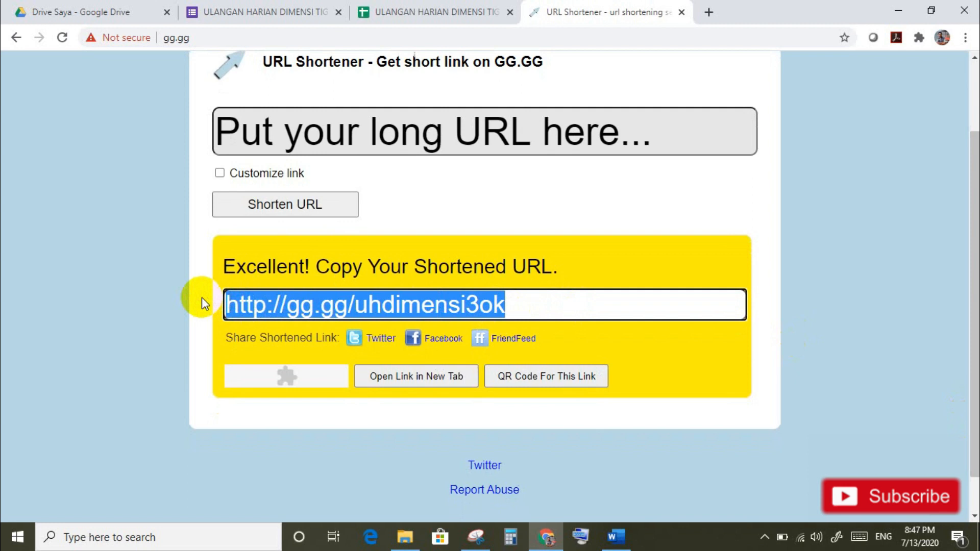
scroll(201, 297, down, 1)
click(531, 260)
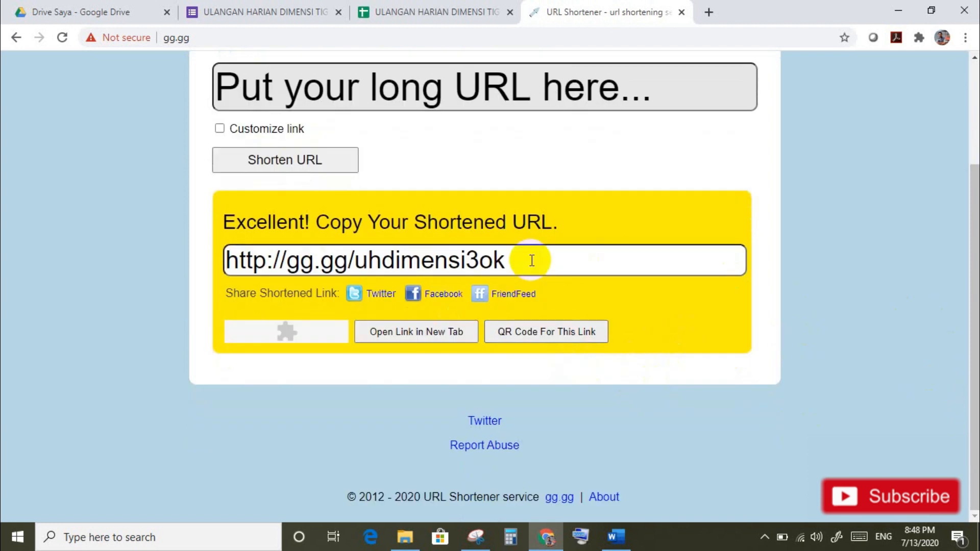
click(711, 14)
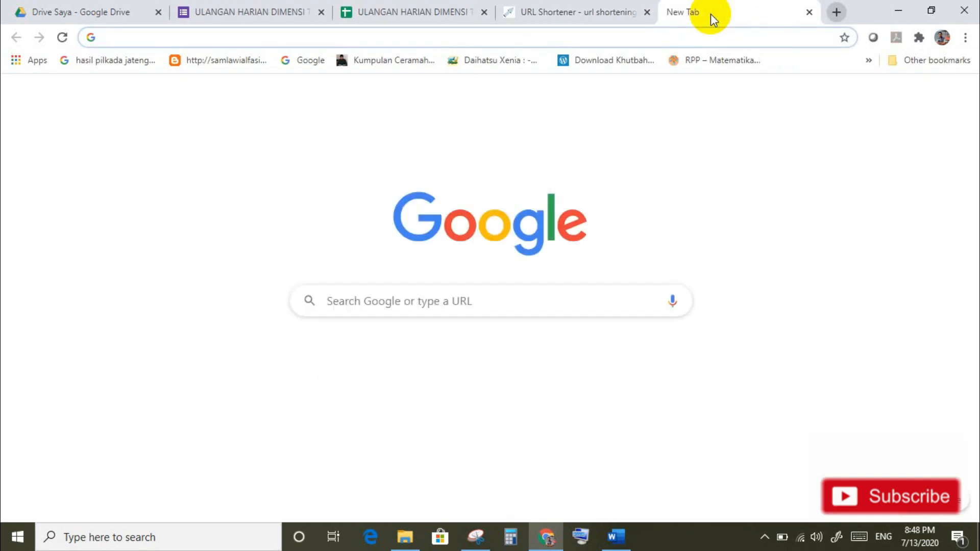
click(333, 389)
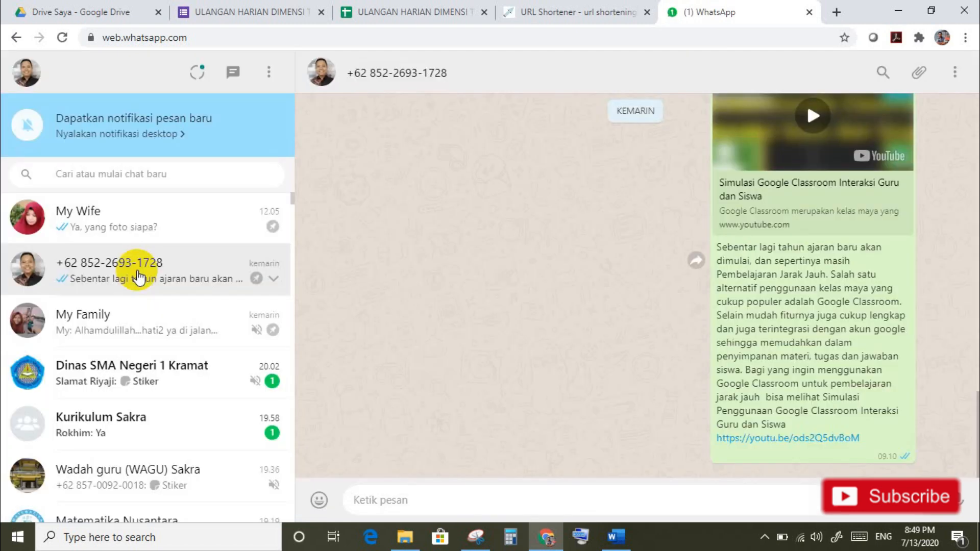
click(135, 274)
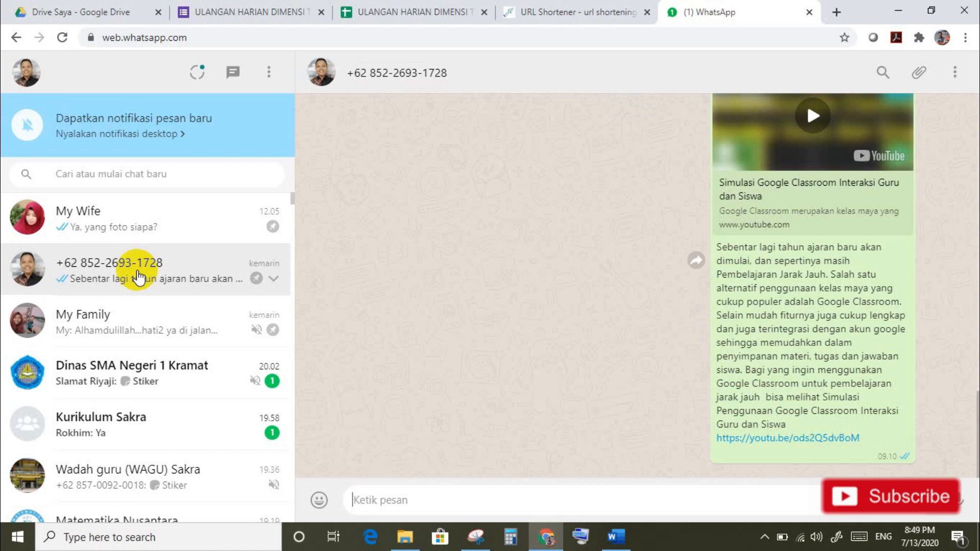
key(ctrl+v)
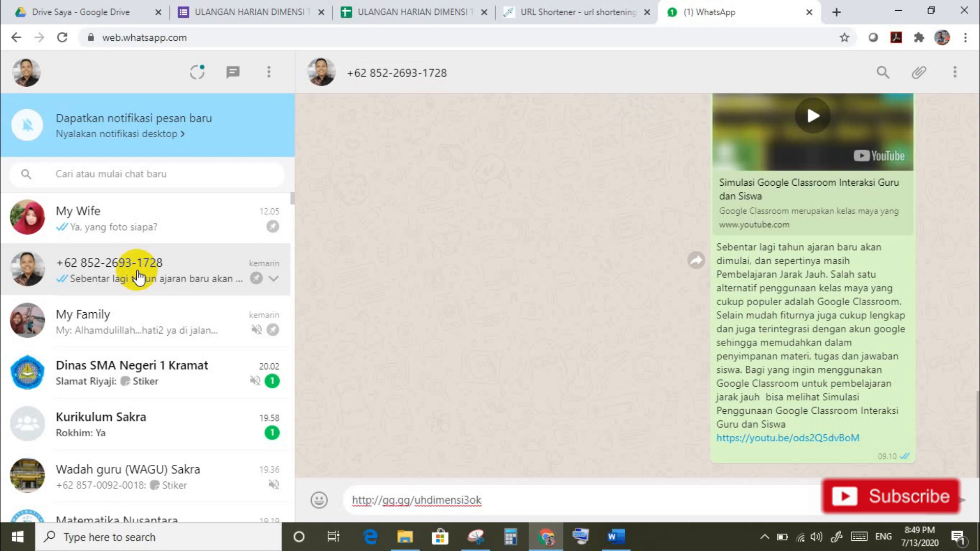
key(Return)
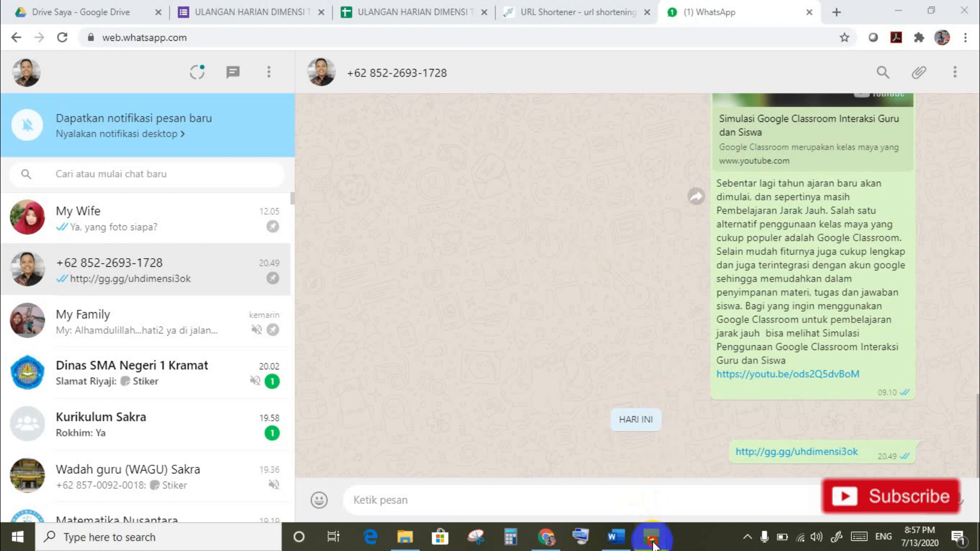
mouse_move(650, 535)
click(698, 501)
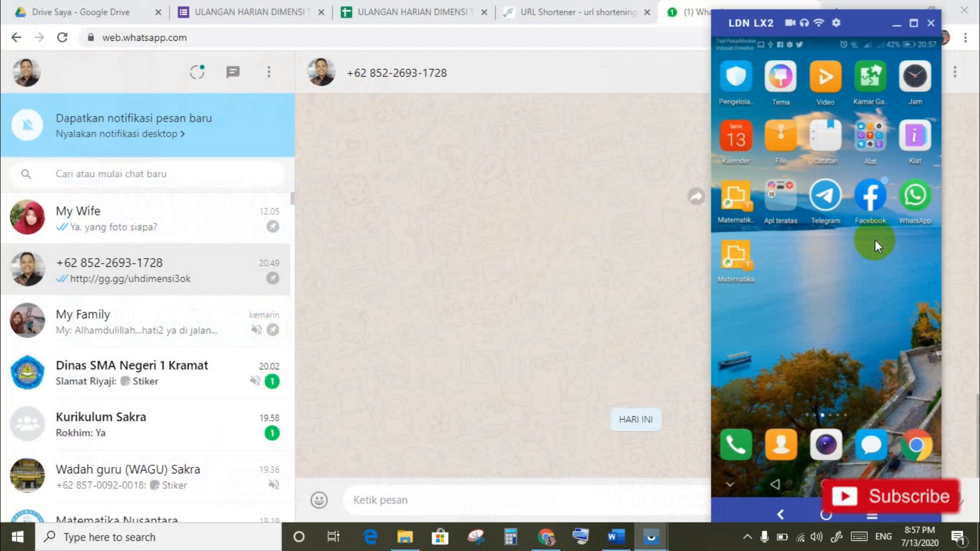
Step: On the phone, open the WhatsApp chat and tap the gg.gg link to load the quiz
click(914, 198)
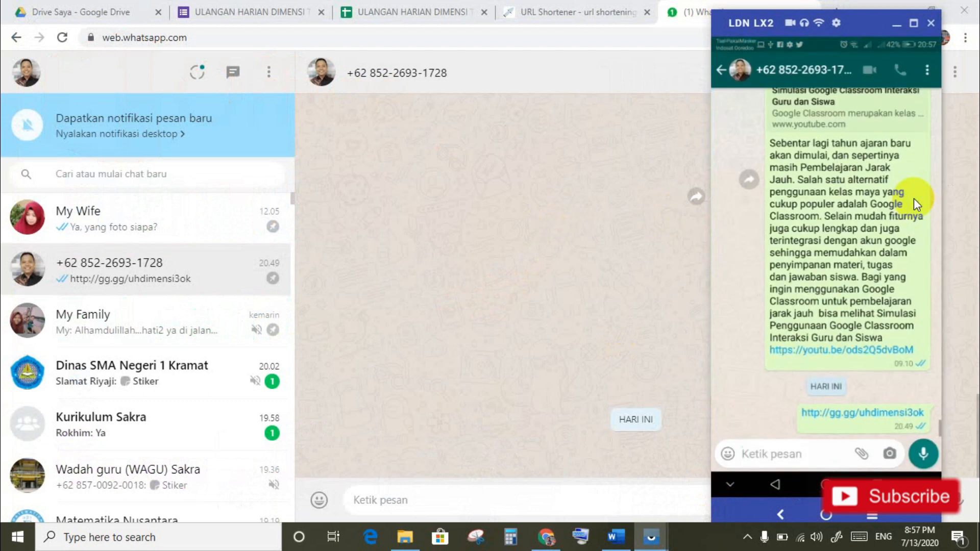
click(879, 415)
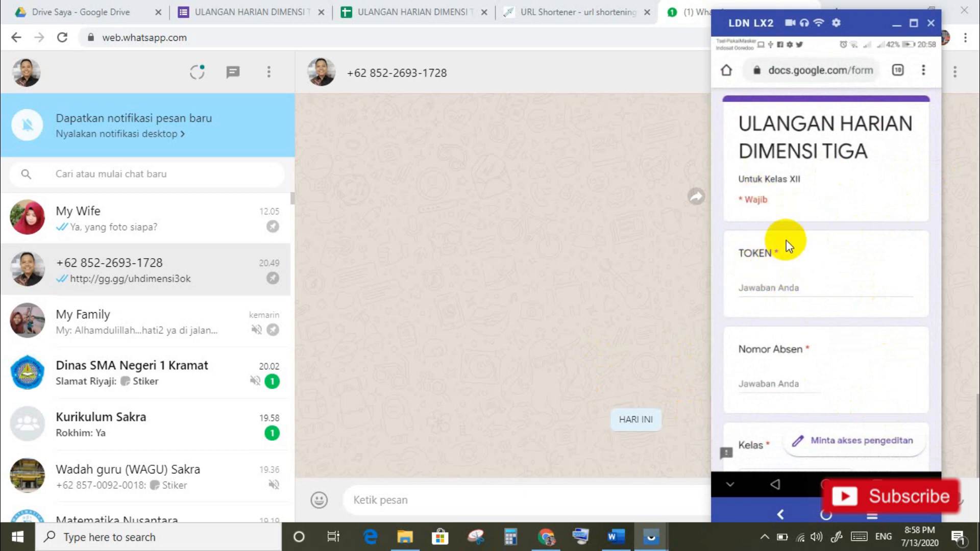
click(789, 271)
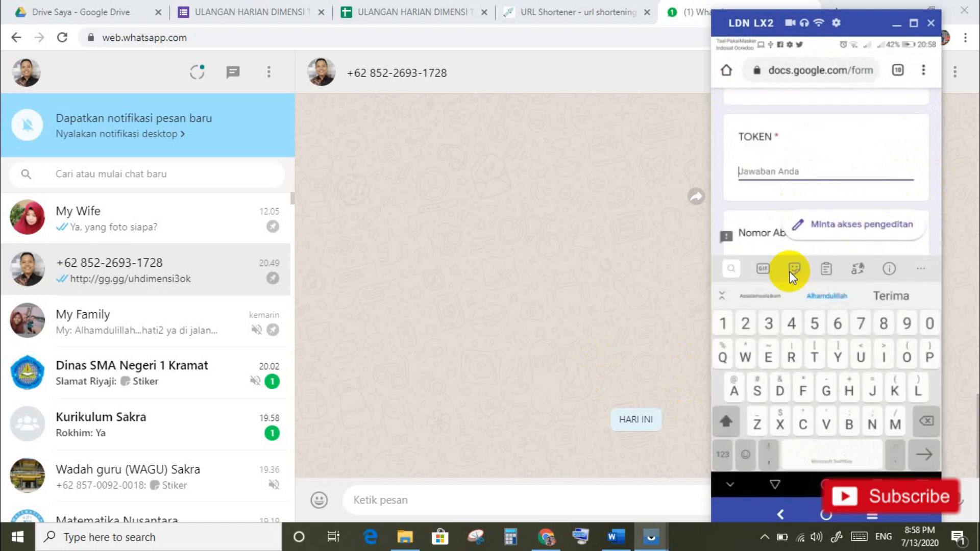
Step: Enter the quiz token and Nomor Absen 2 on the phone, answer the questions, and submit
text(Tes)
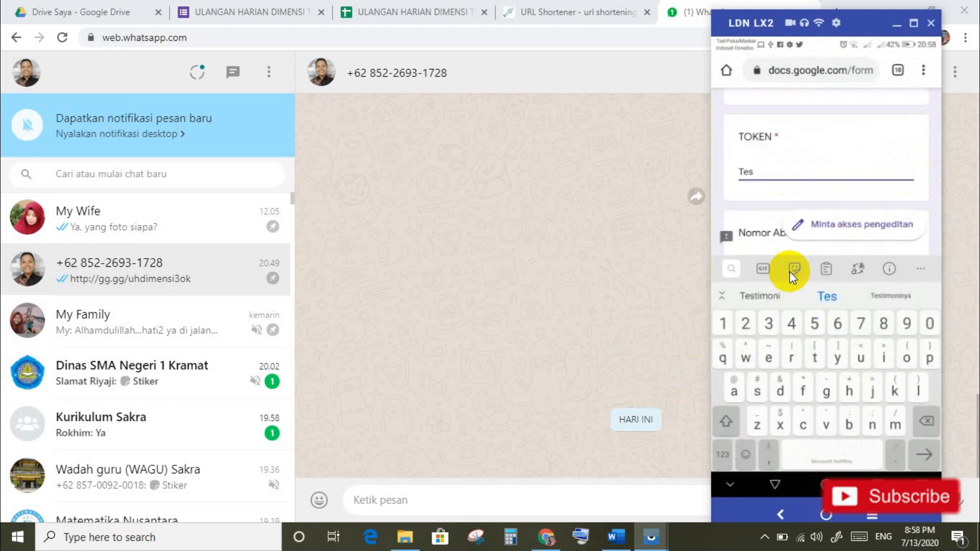
text(123)
scroll(789, 271, down, 1)
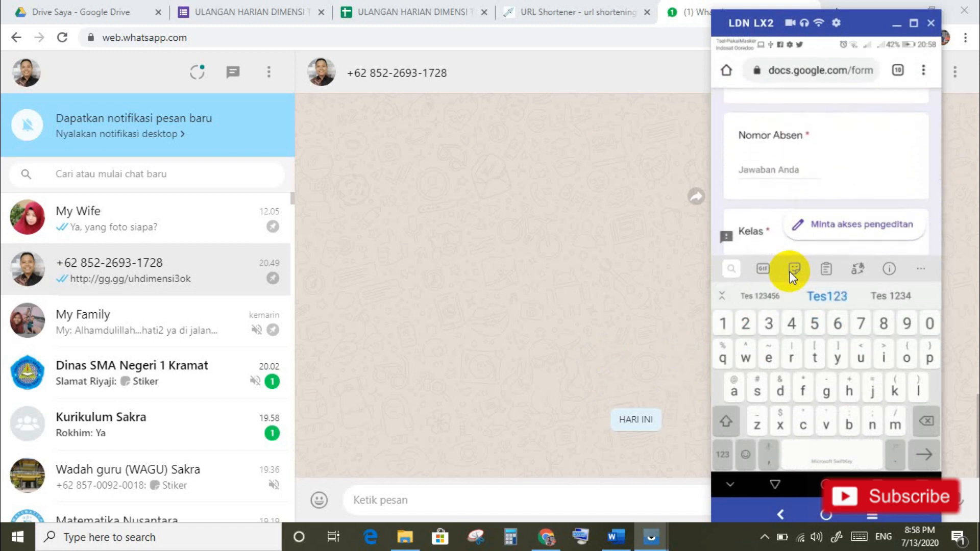
key(Tab)
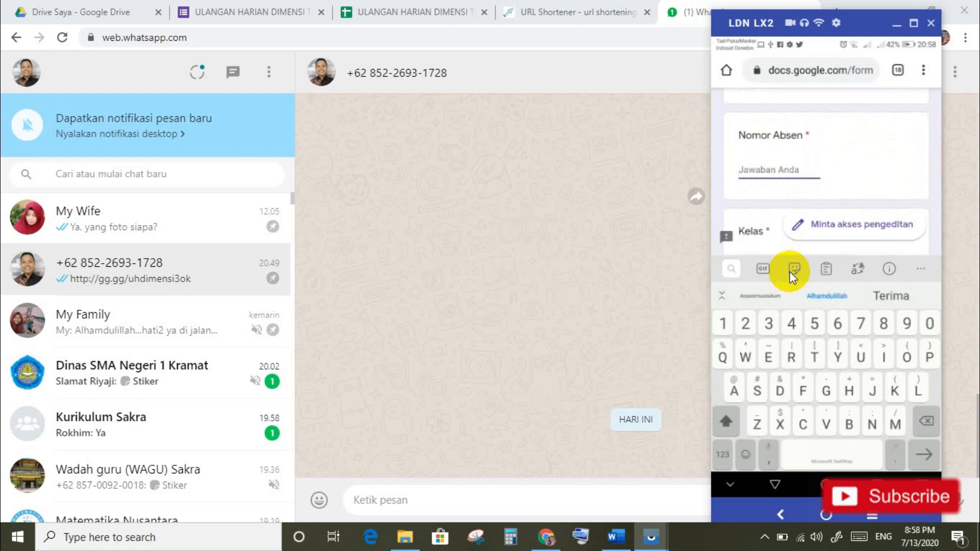
click(745, 322)
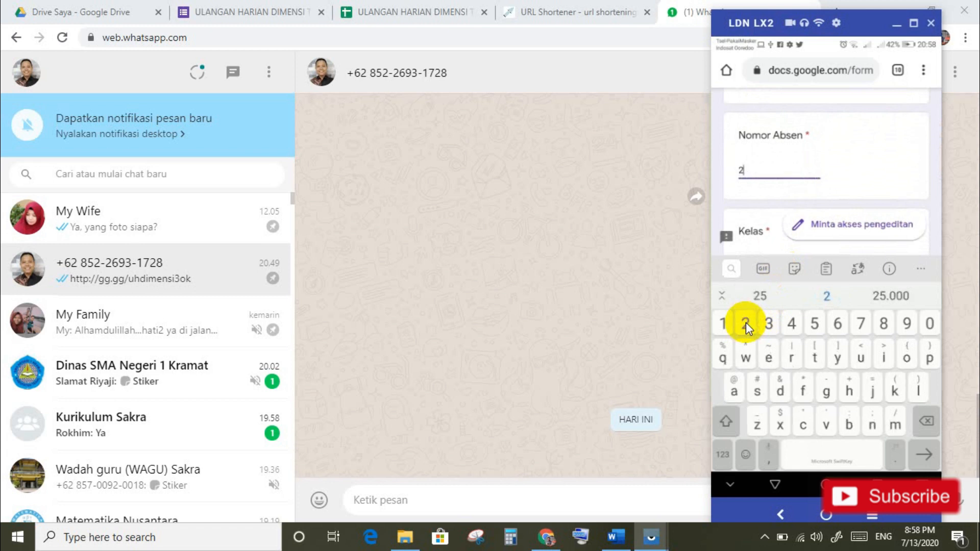
scroll(746, 322, down, 3)
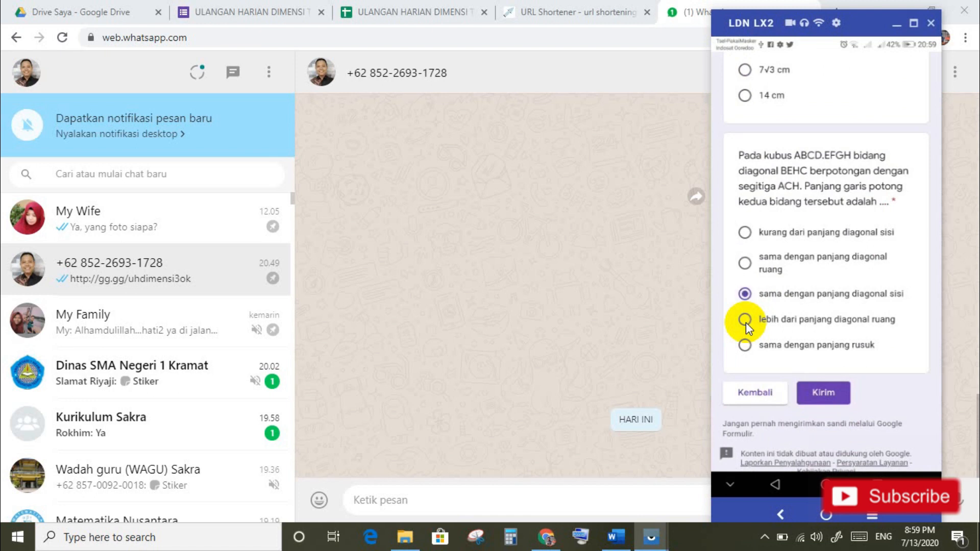
click(829, 397)
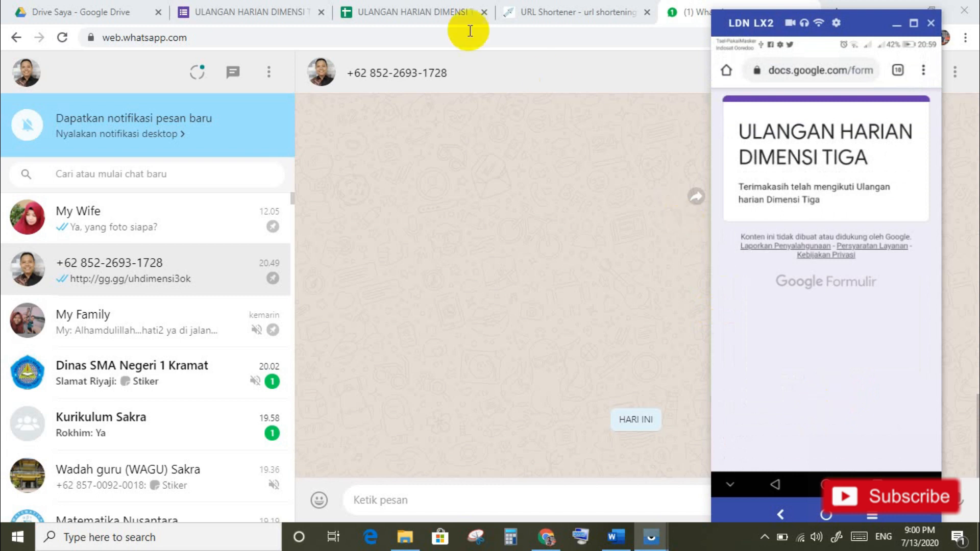
click(260, 16)
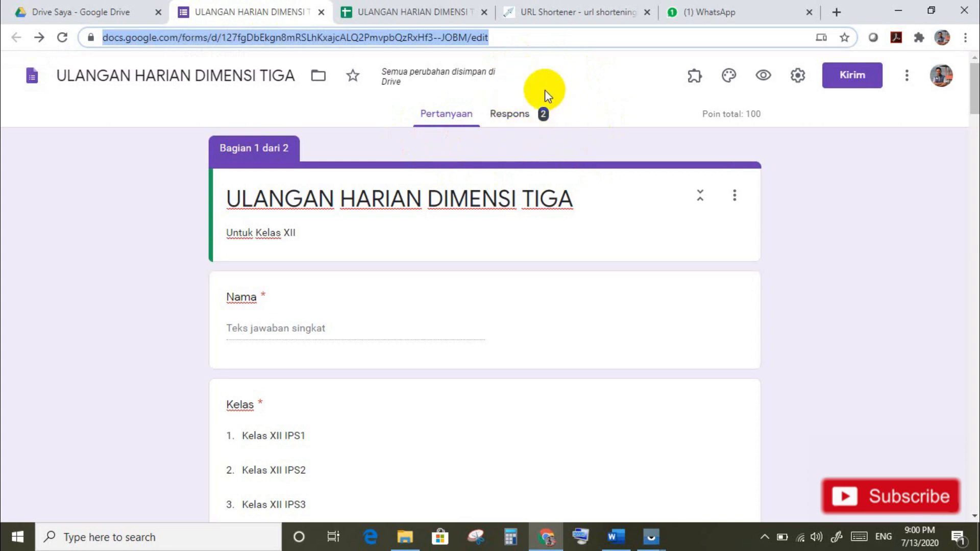
Step: Review the two responses, scored 20 / 100 and 70 / 100, in the response spreadsheet
click(423, 13)
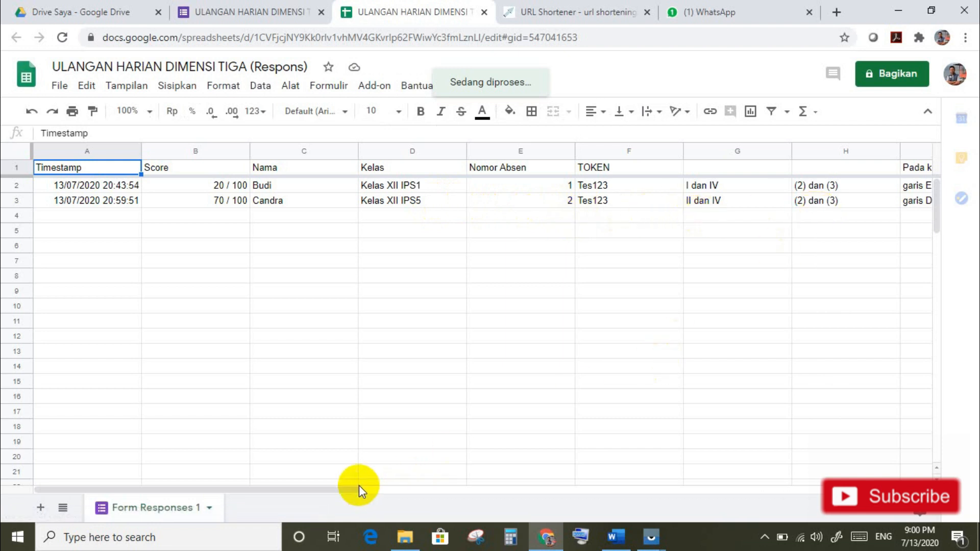
drag(358, 491, 472, 505)
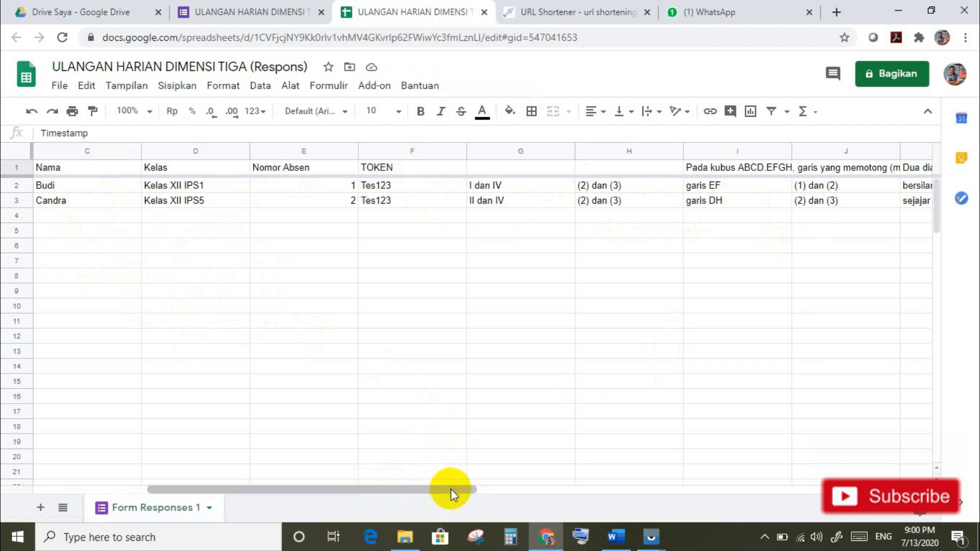
drag(451, 489, 451, 489)
drag(373, 491, 327, 490)
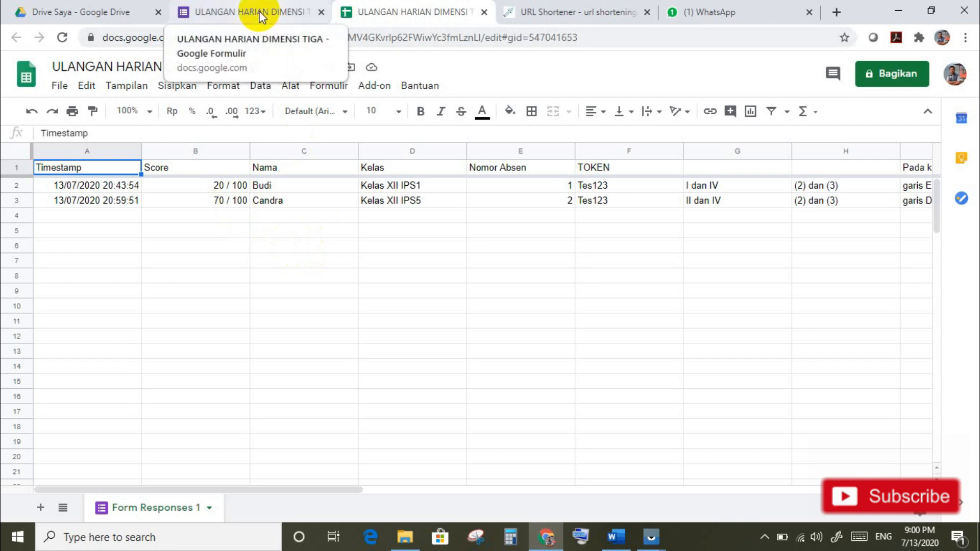
click(322, 12)
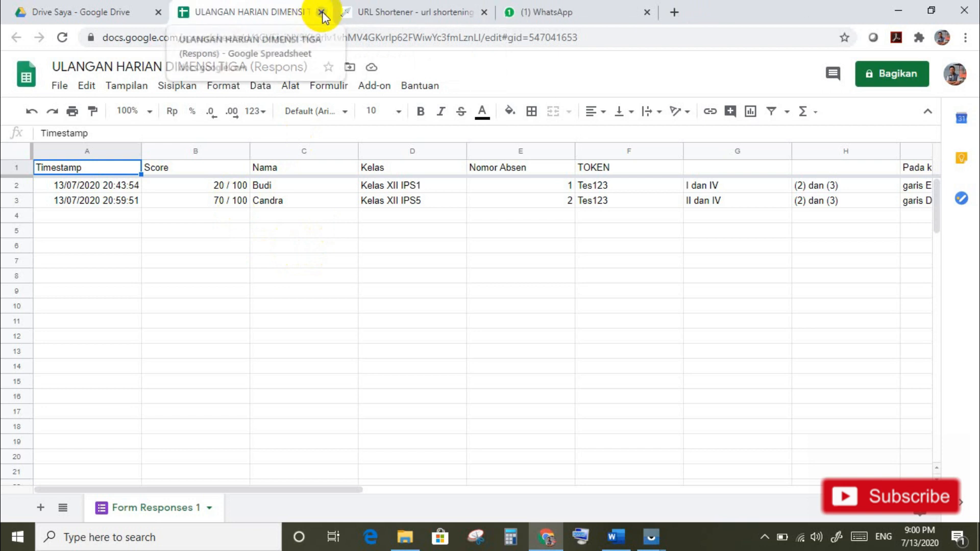
Step: Close the response spreadsheet and URL shortener tabs
click(323, 12)
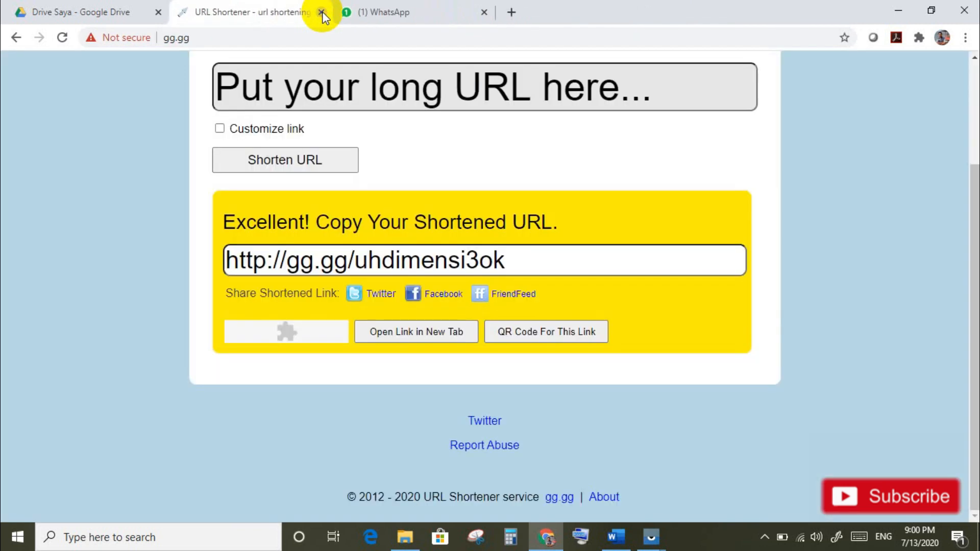
click(322, 12)
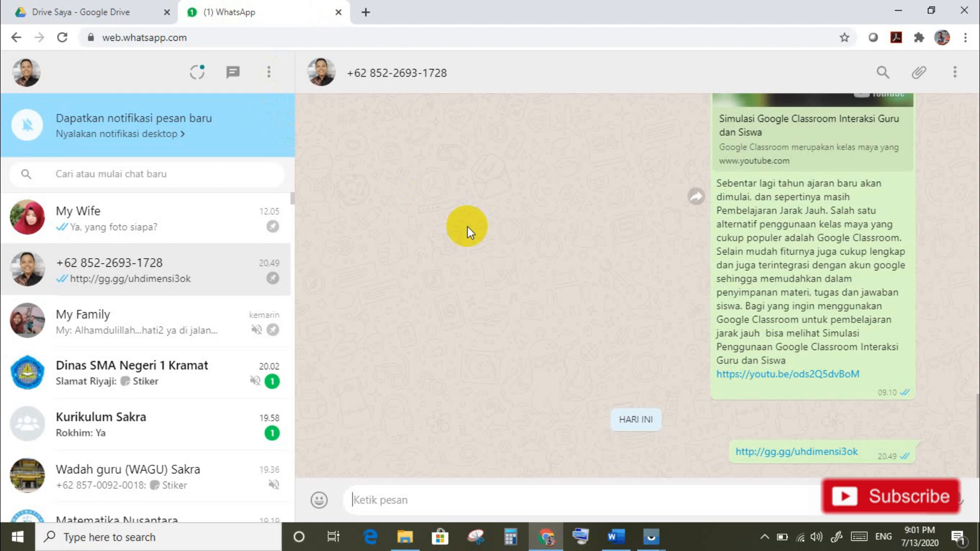
Step: Open the ULANGAN HARIAN DIMENSI TIGA (Respons) spreadsheet from My Drive
click(114, 10)
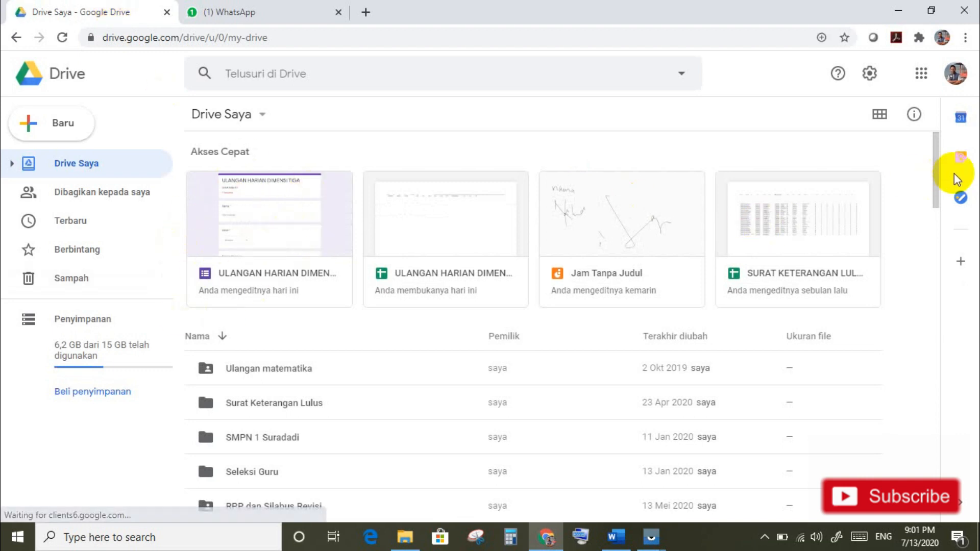
drag(938, 183, 945, 325)
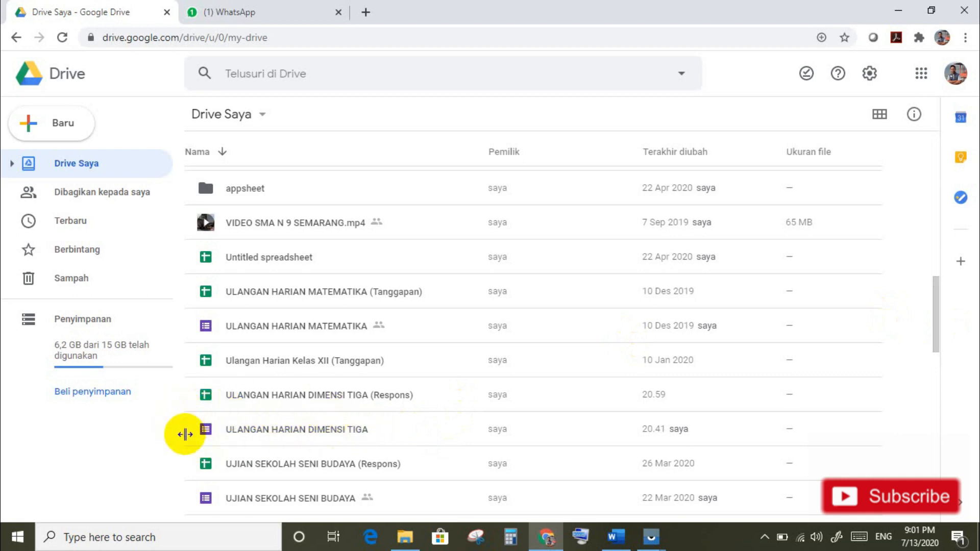
click(288, 396)
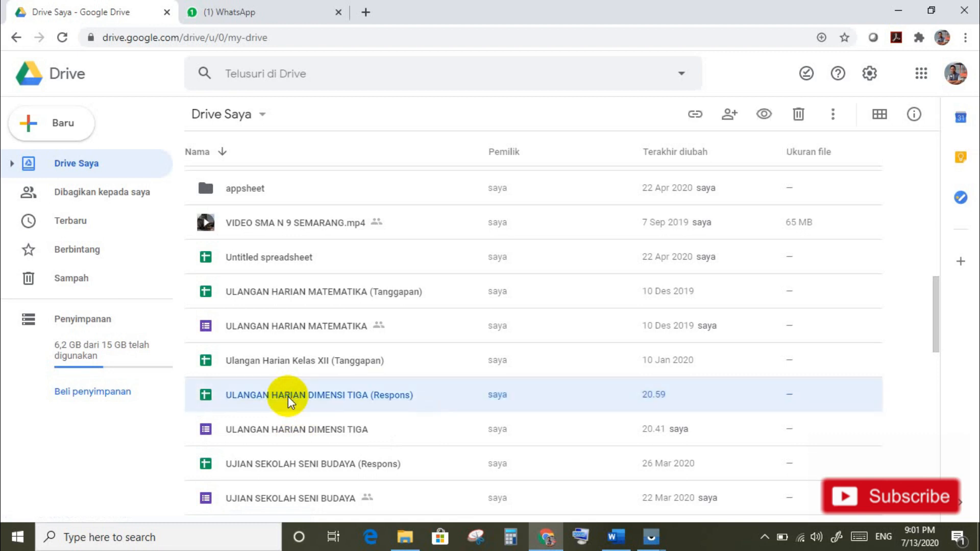
double_click(210, 394)
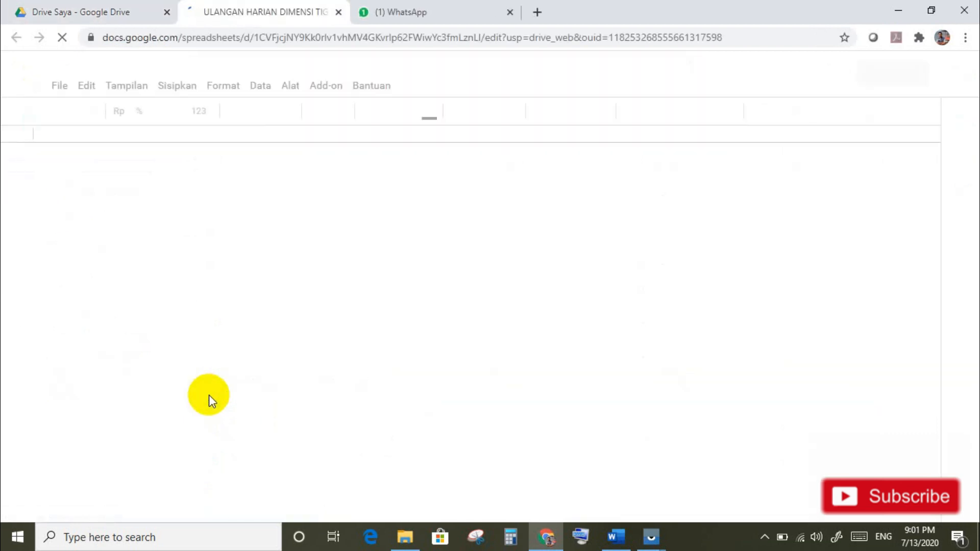